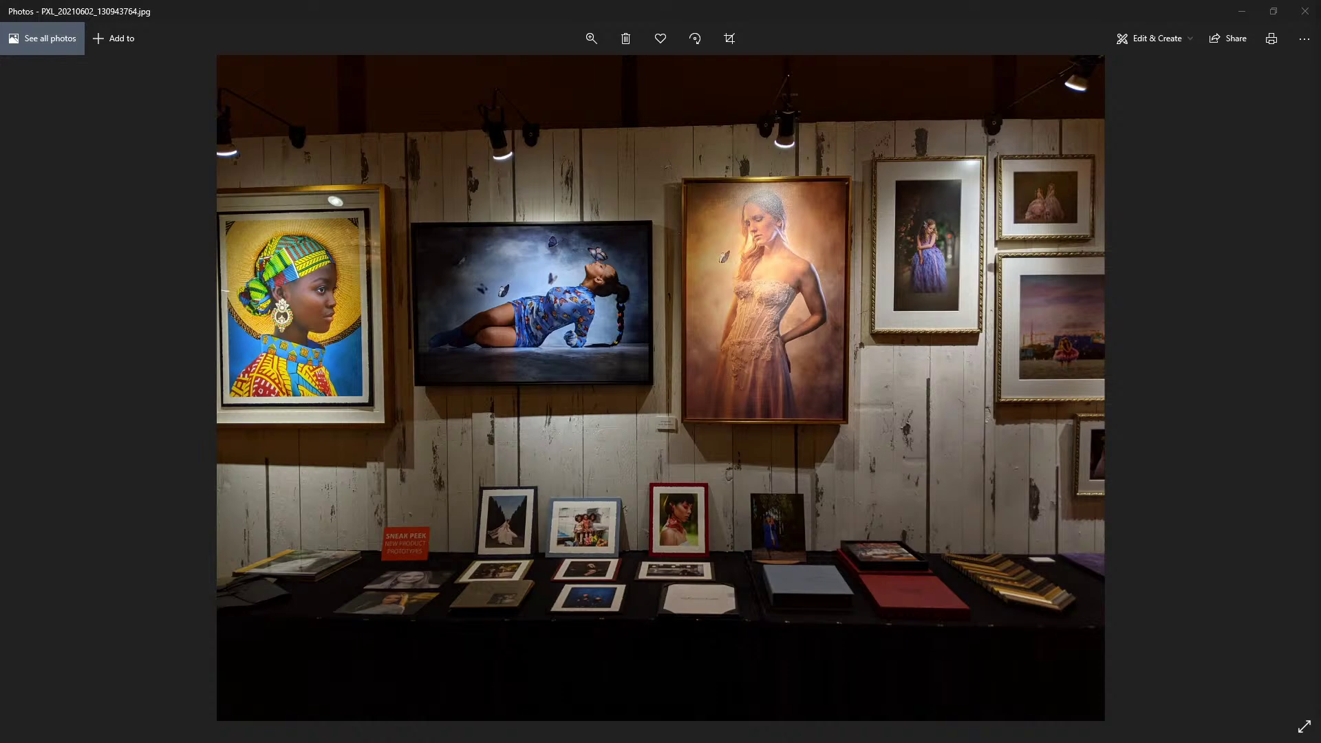
- Close the photo viewer and show the contents of the session's Output Location folder
left_click(1302, 15)
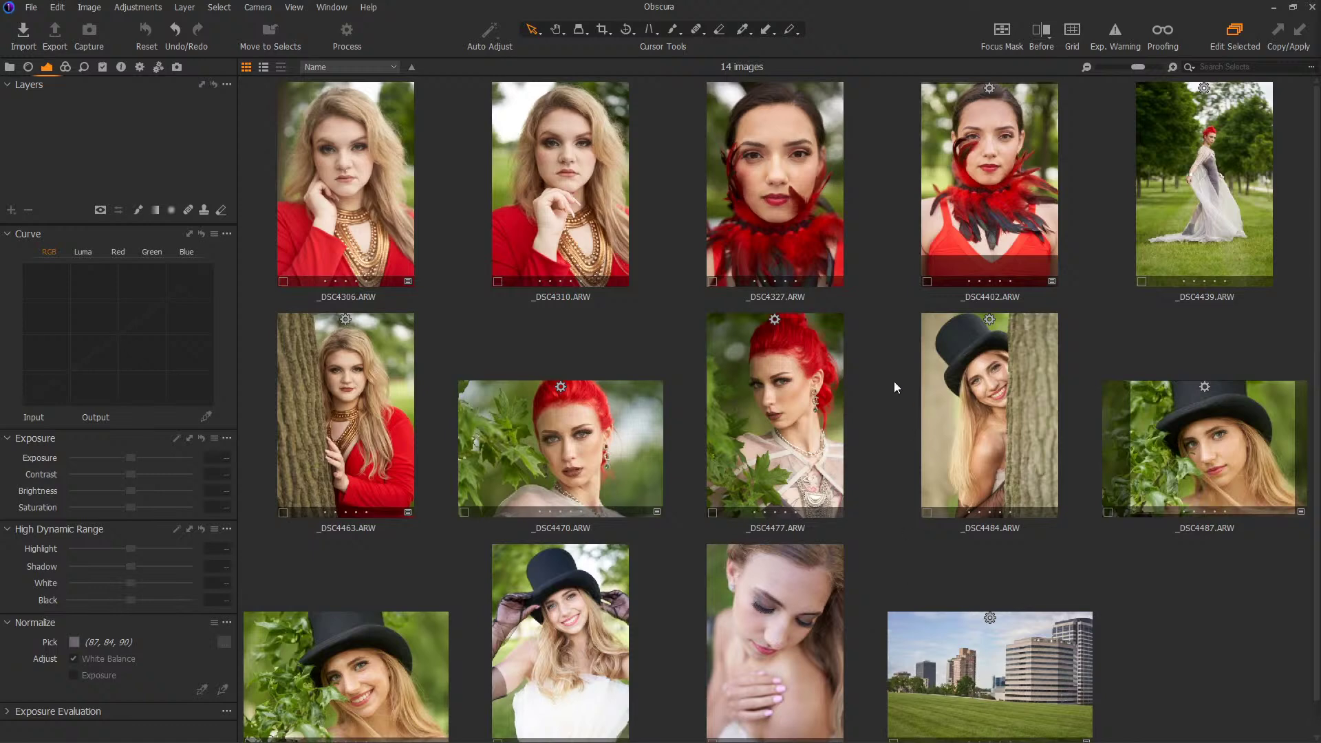
left_click(9, 68)
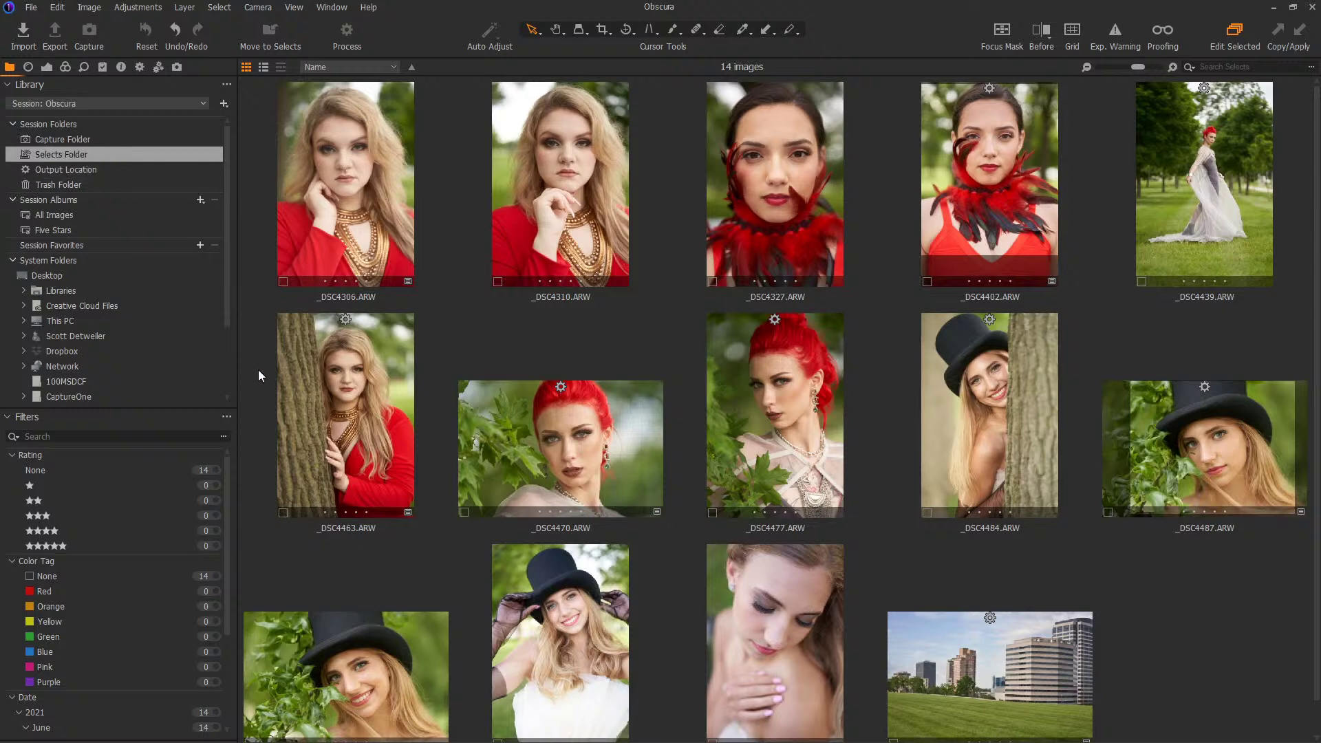
left_click(59, 171)
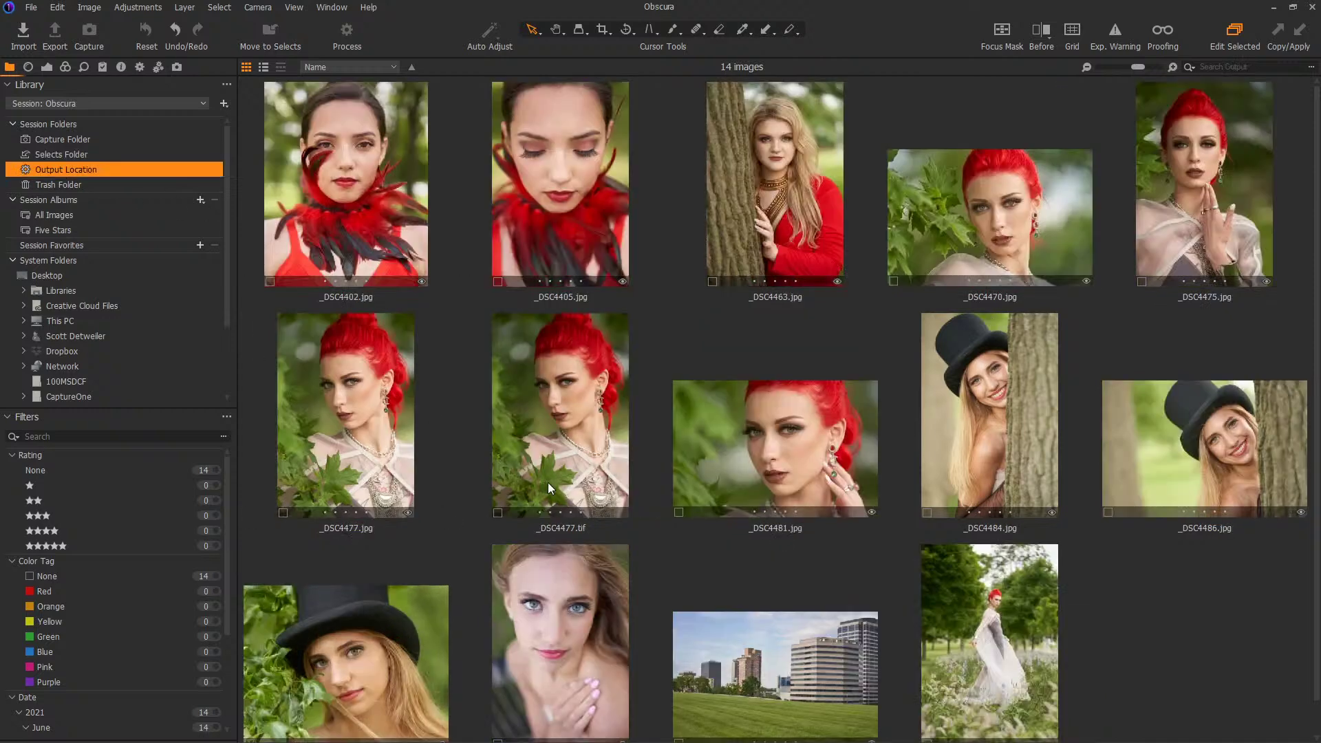
- Delete all images in the output folder except _DSC4477.tif and winter in cape_DSC4439.tif
left_click(356, 208)
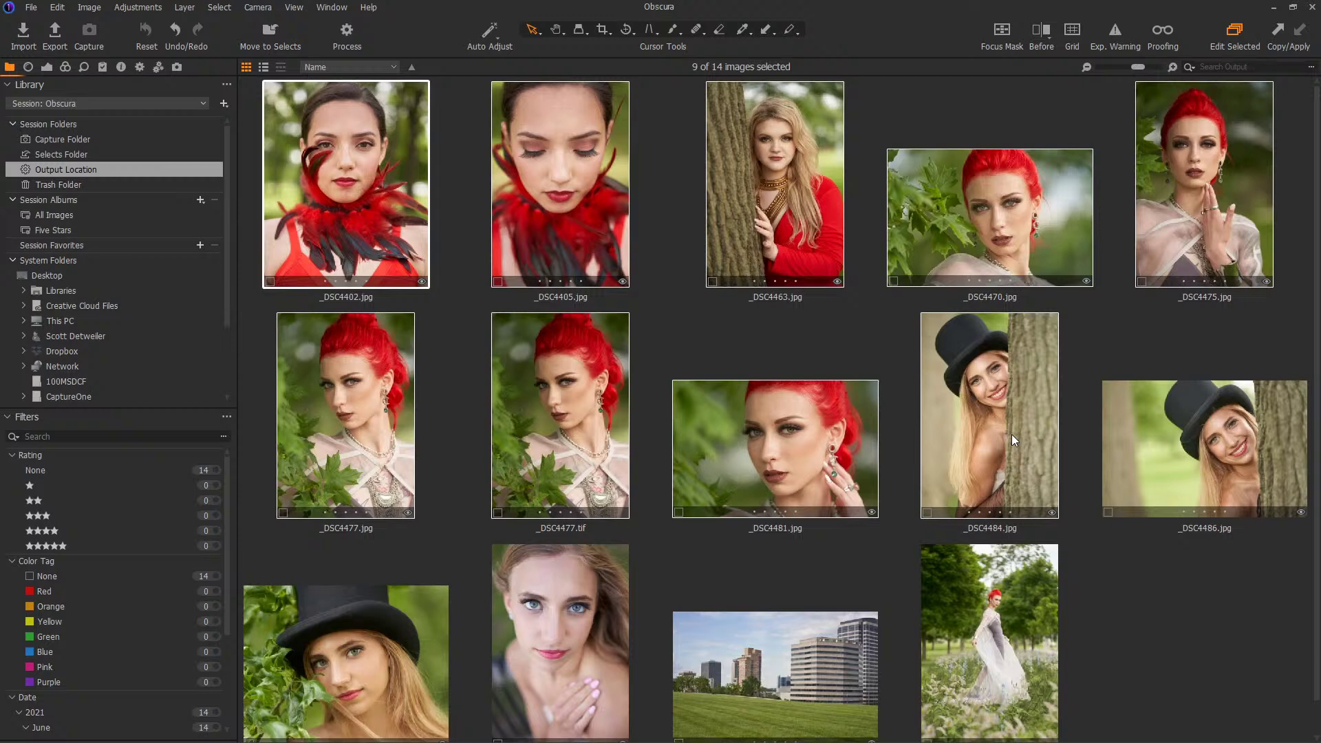
left_click(1196, 448, "ctrl")
scroll(828, 448, "down", 1)
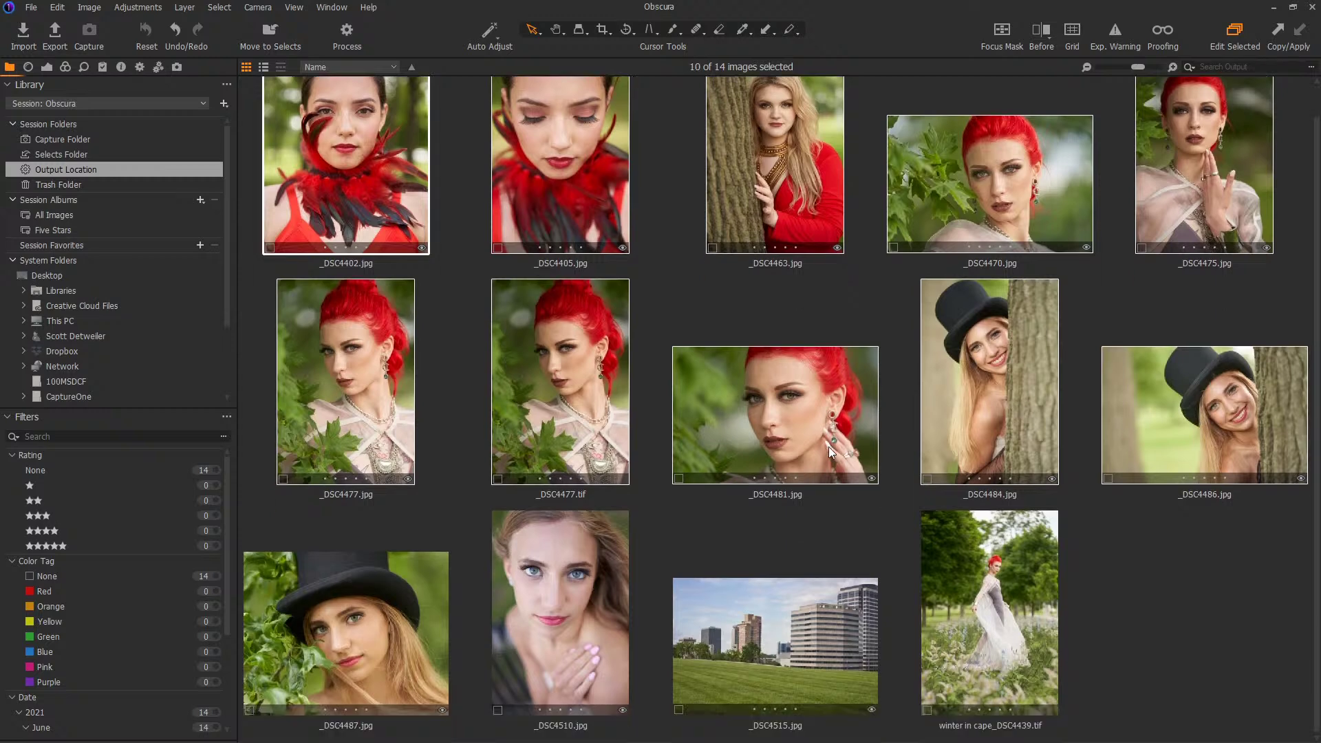
left_click(774, 599, "shift")
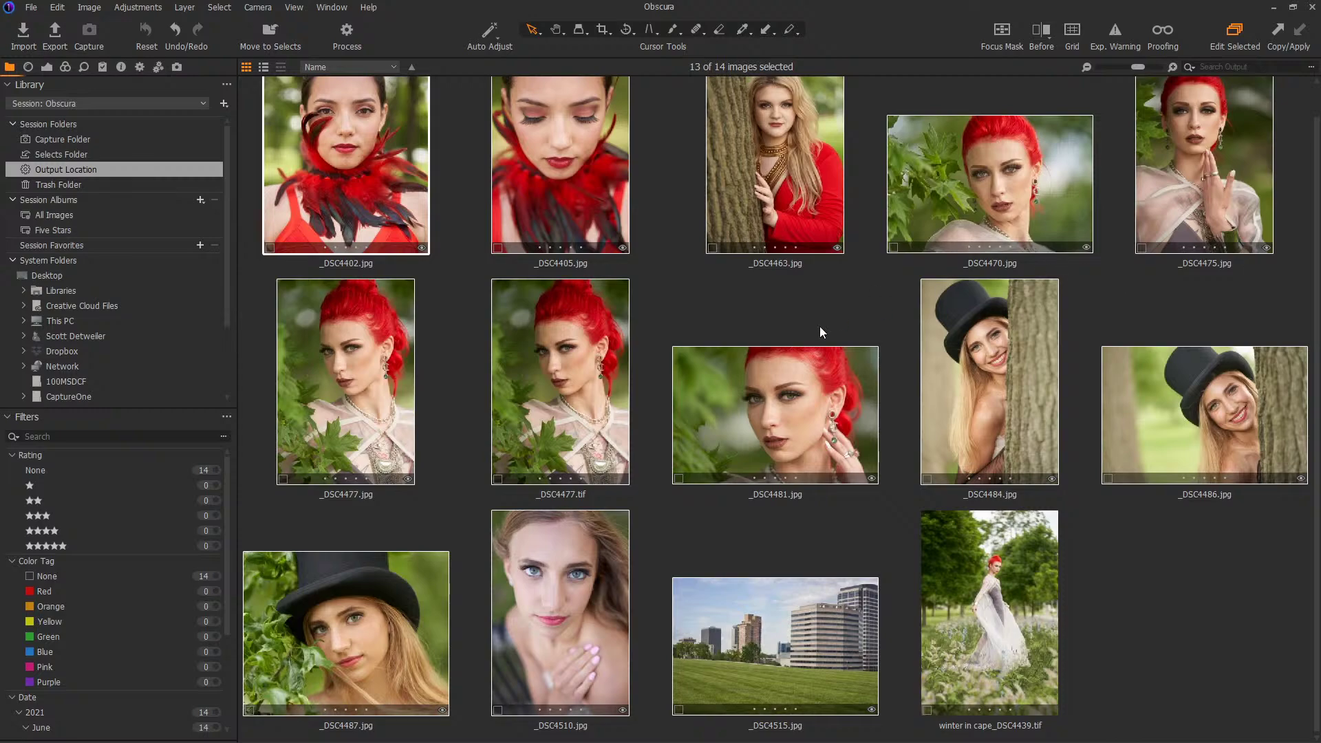
left_click(583, 369, "ctrl")
key("Delete")
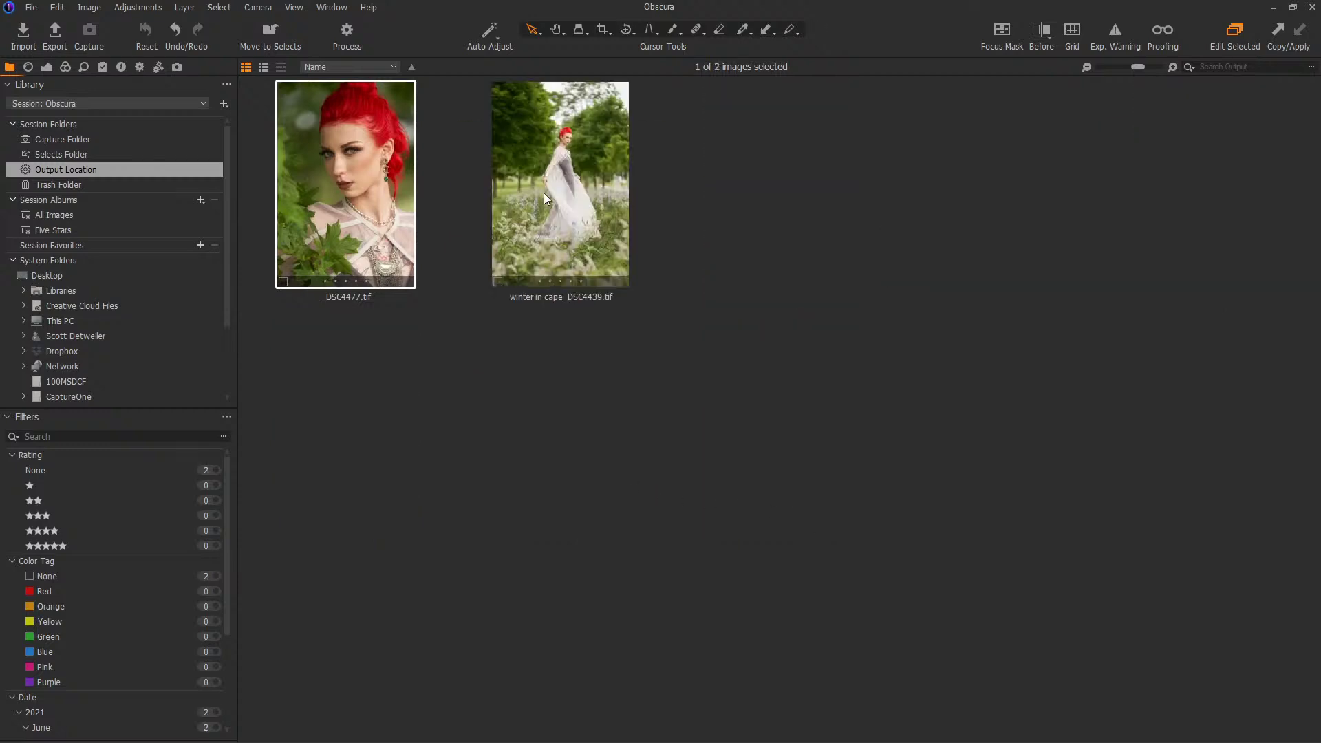
- View winter in cape_DSC4439.tif enlarged, and examine the face in _DSC4477.tif up close
left_click(544, 198)
key("ctrl+alt+v")
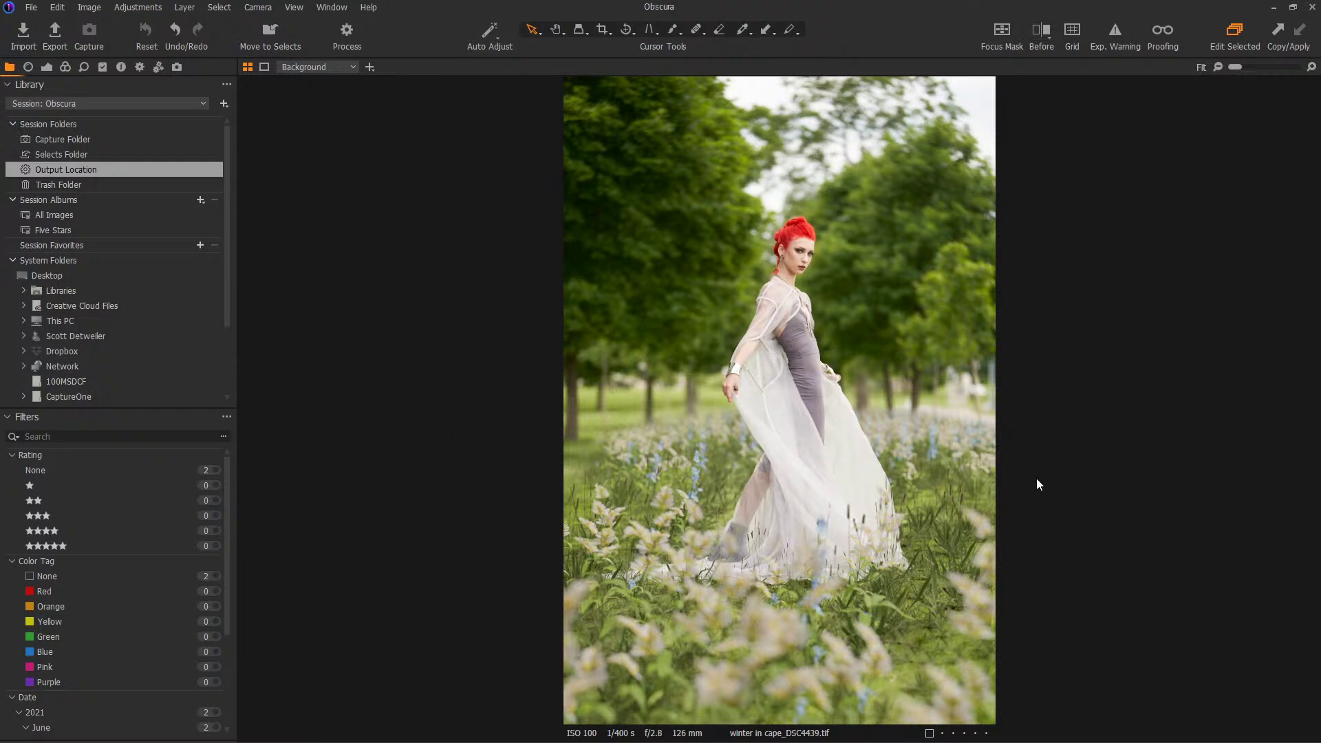
key("g")
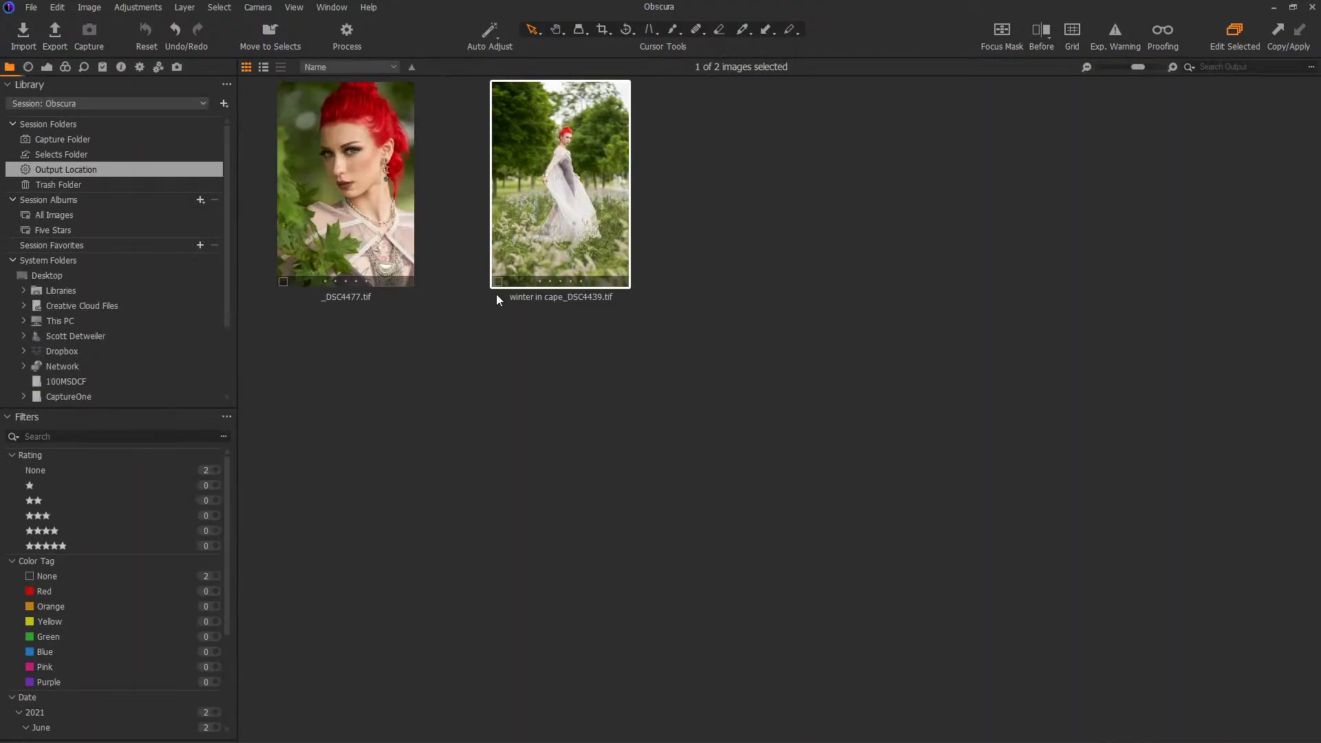
left_click(377, 192)
key("g")
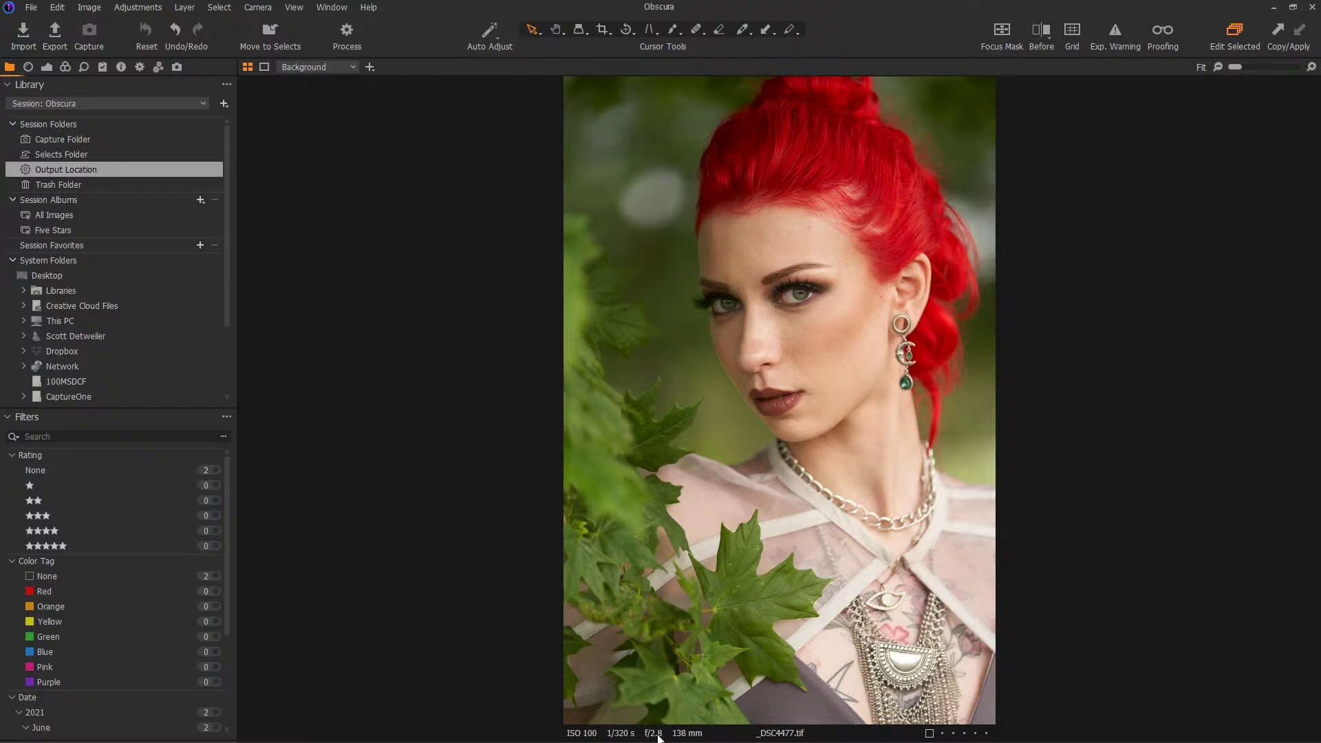
scroll(770, 324, "up", 3)
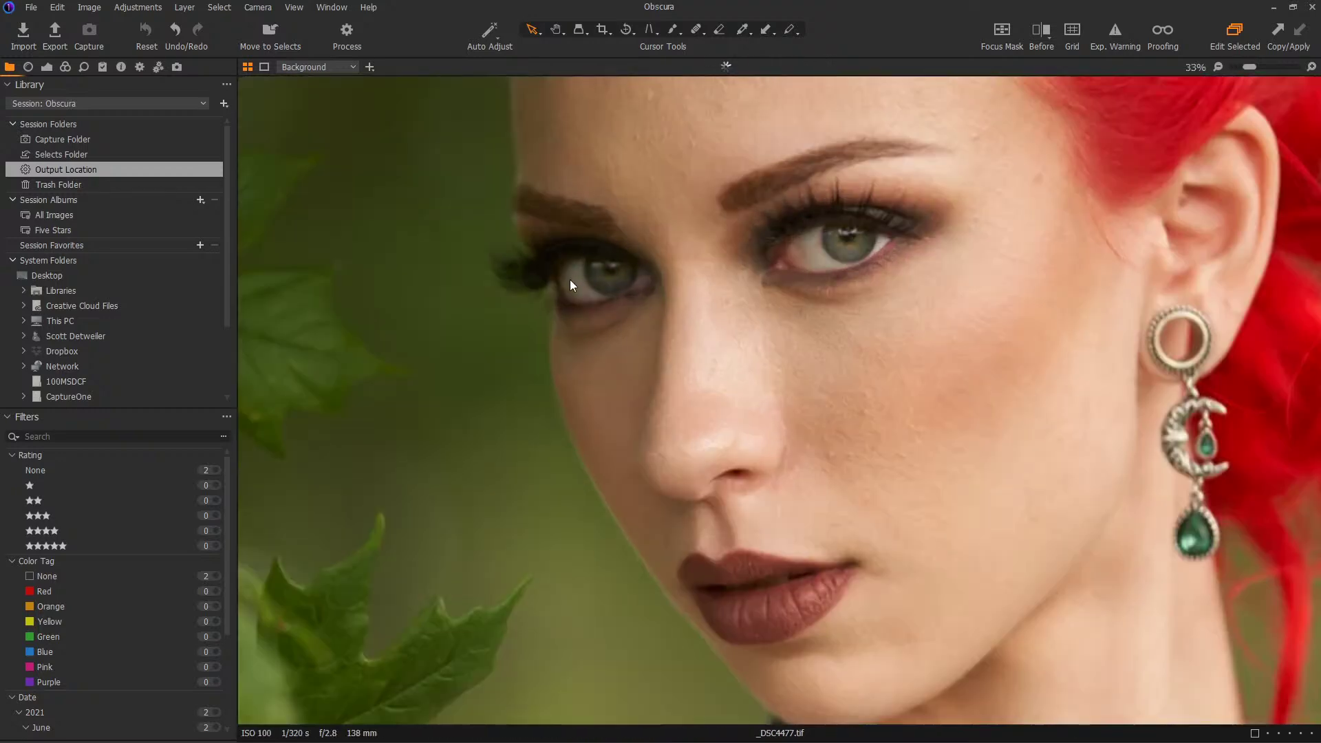
scroll(859, 316, "down", 3)
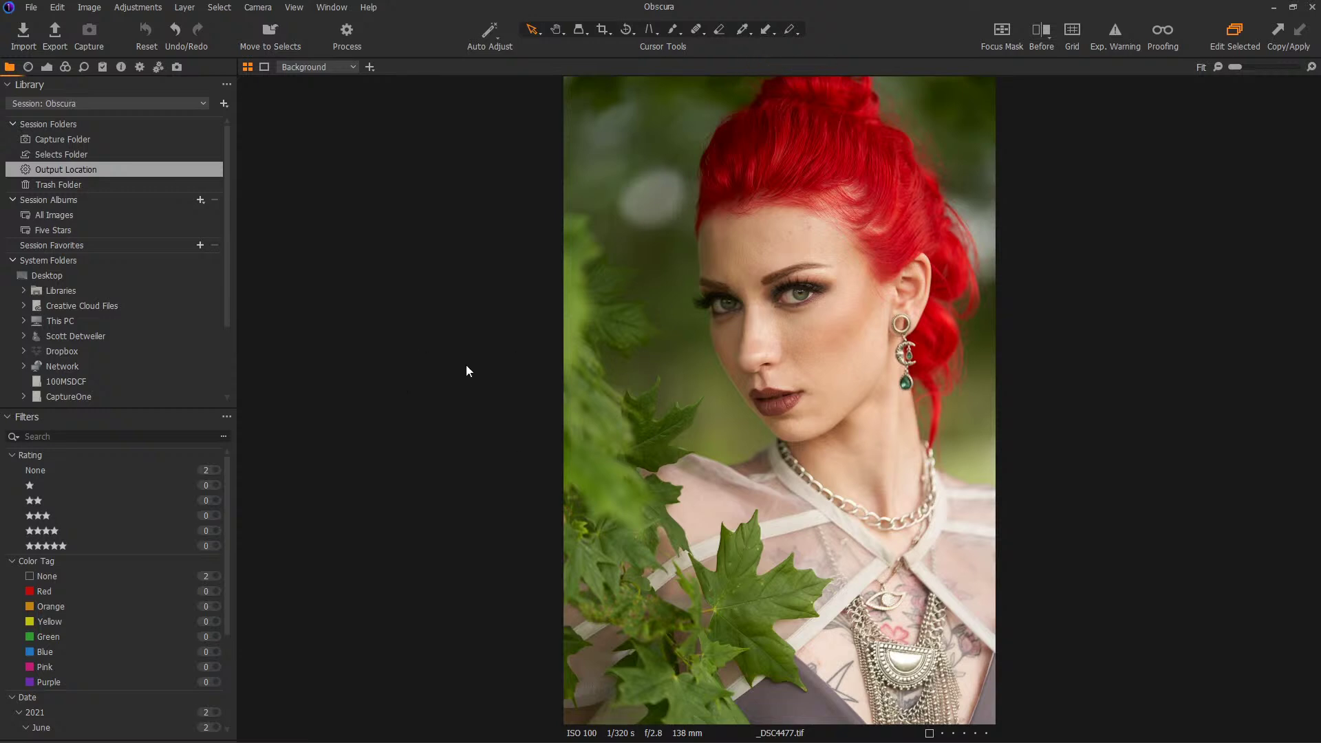
- Check the external editors offered for _DSC4477.tif and display the Photoshop process recipe's export settings
right_click(701, 278)
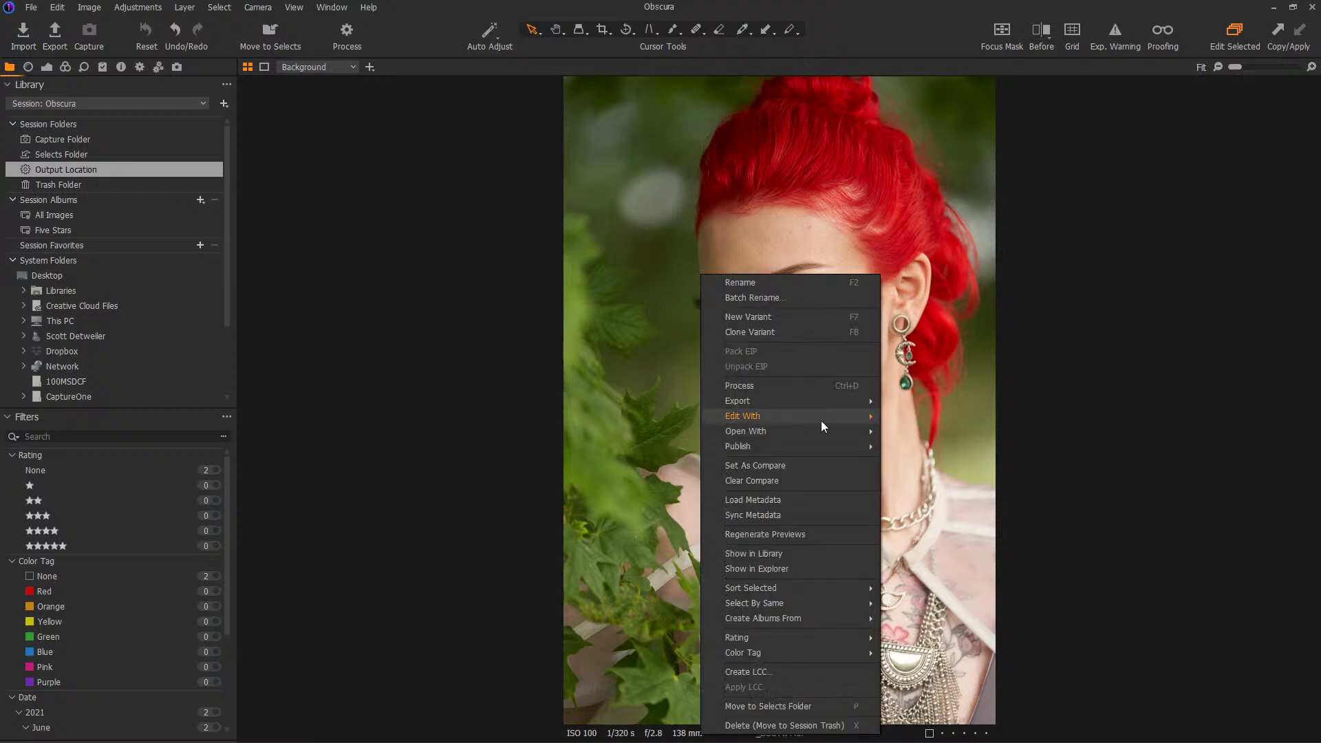
mouse_move(818, 436)
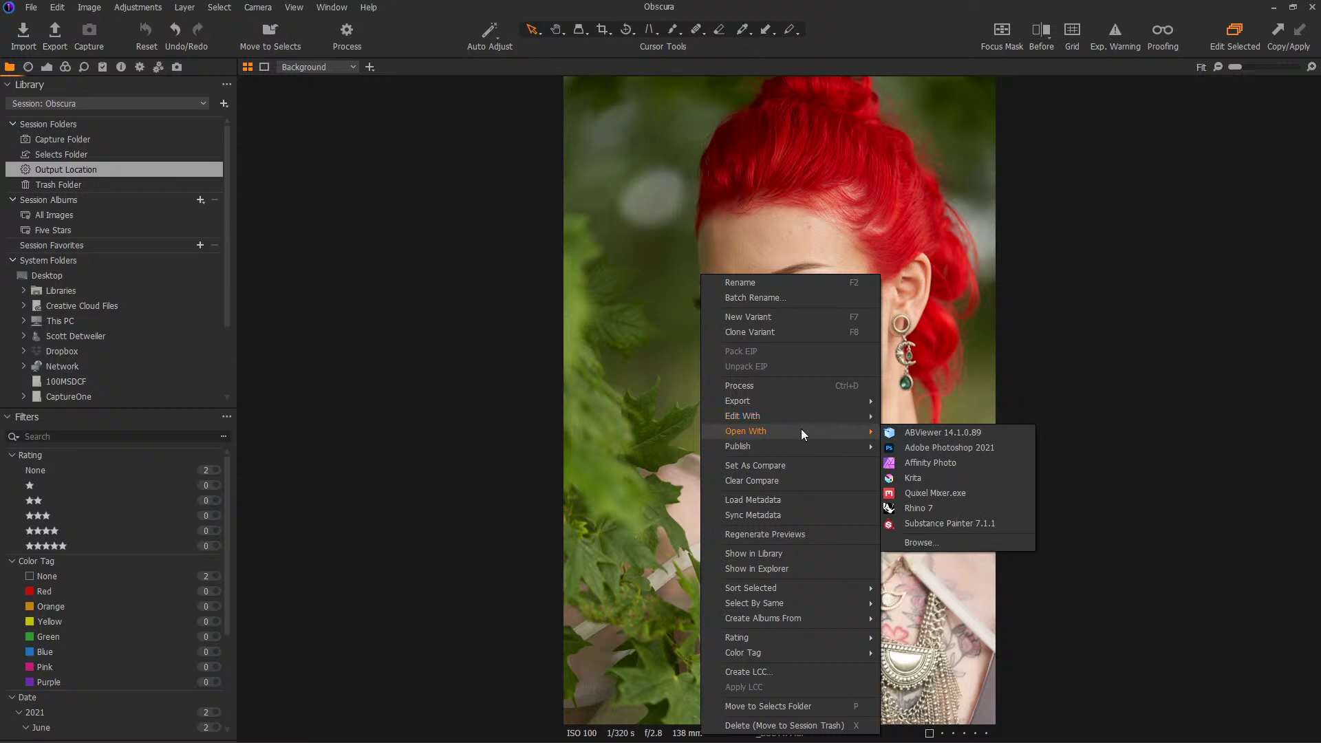
left_click(140, 69)
left_click(140, 67)
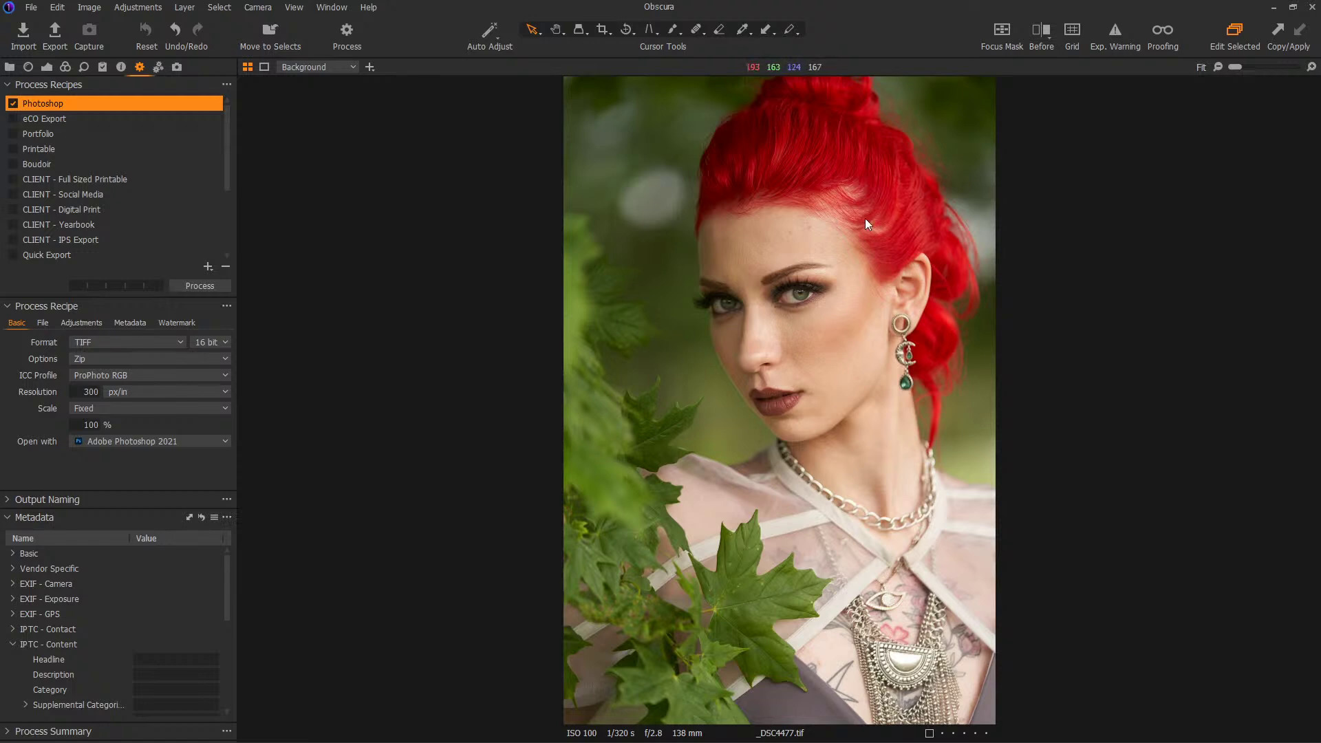
- Open _DSC4477.tif directly with Adobe Photoshop 2021, without making a new export, and switch to Photoshop
right_click(677, 378)
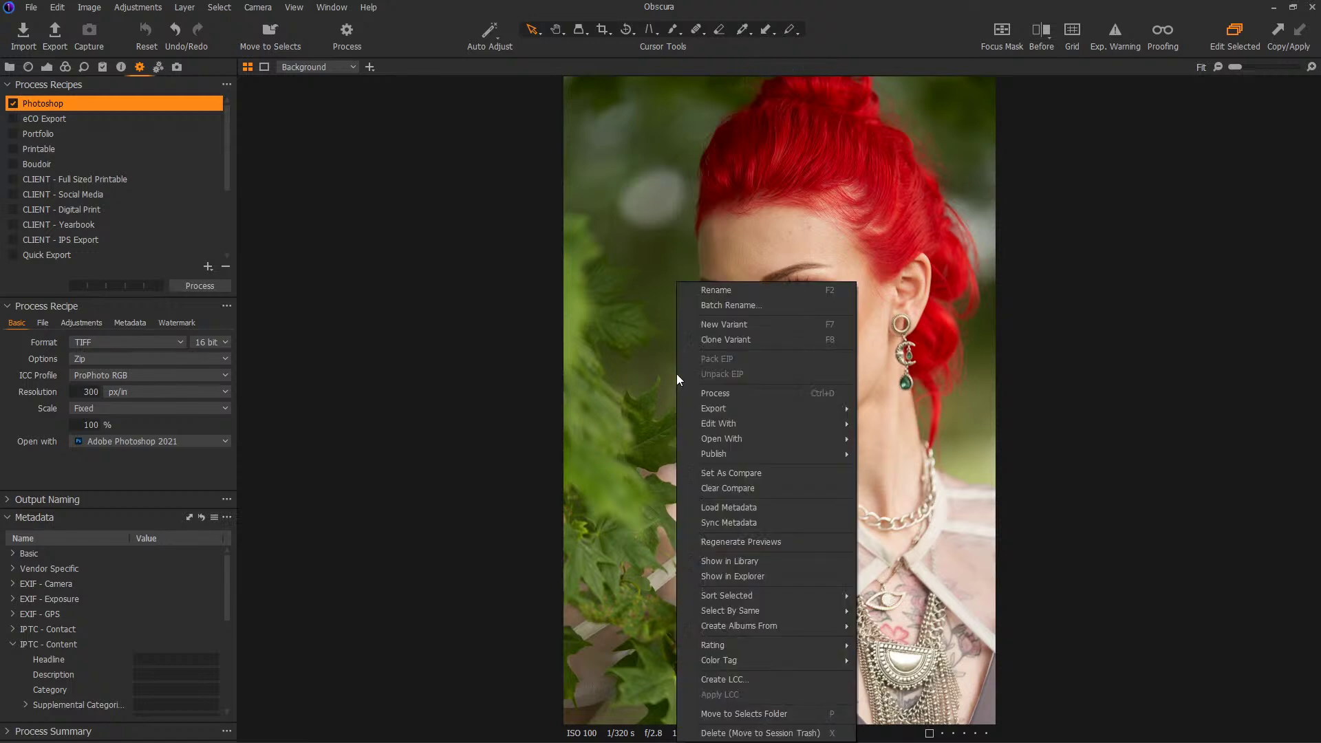
mouse_move(737, 441)
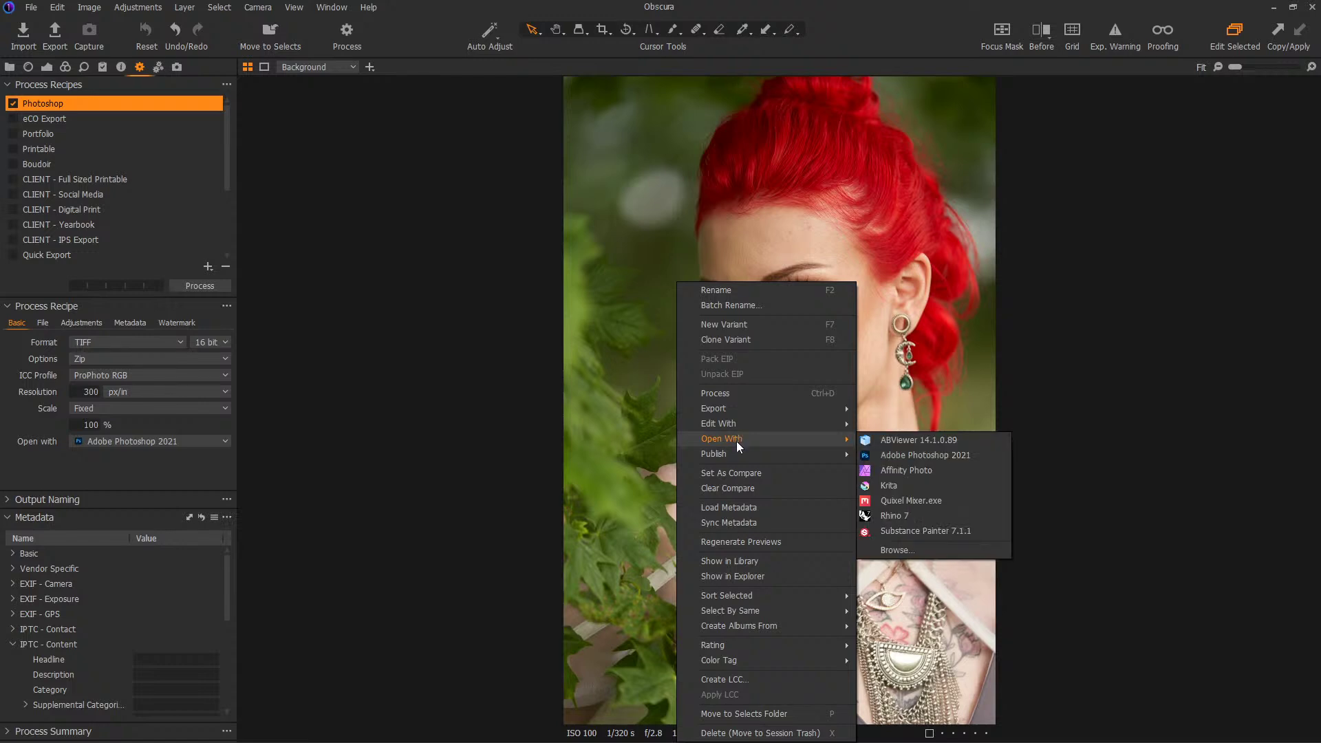
mouse_move(761, 424)
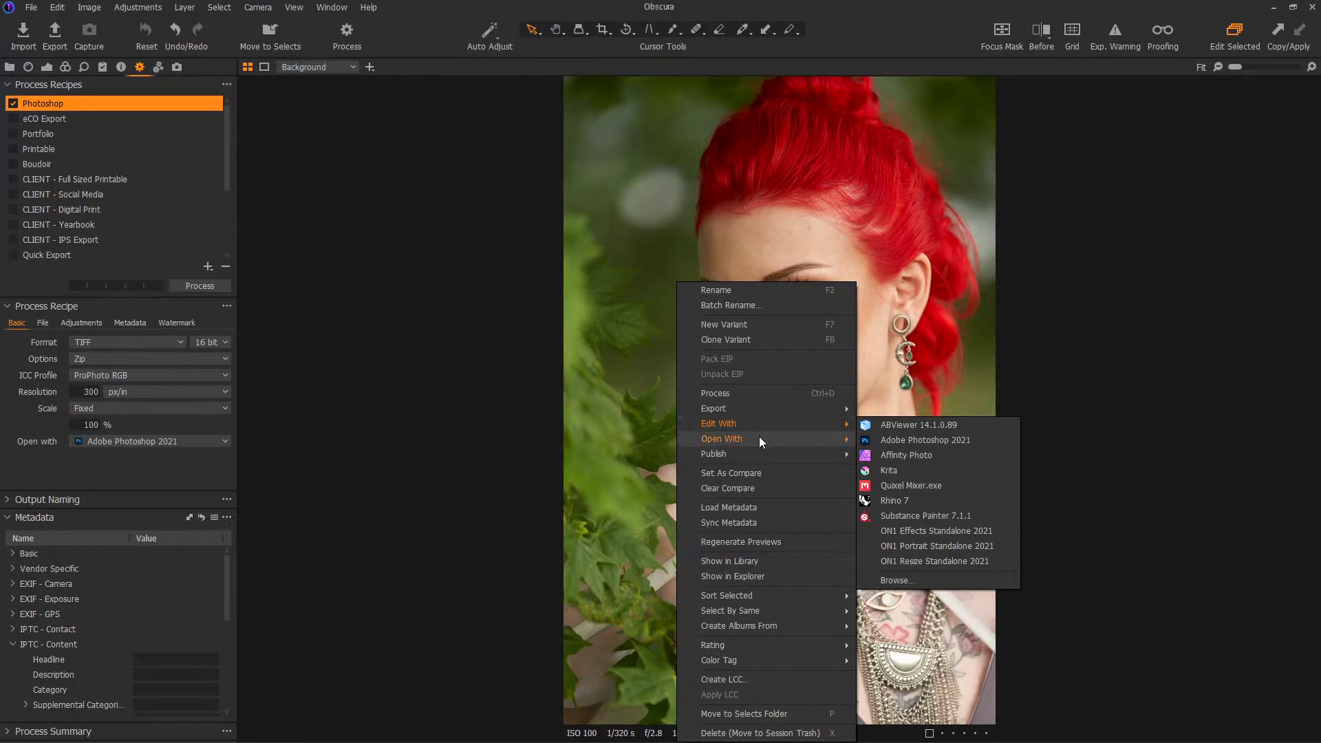
left_click(893, 456)
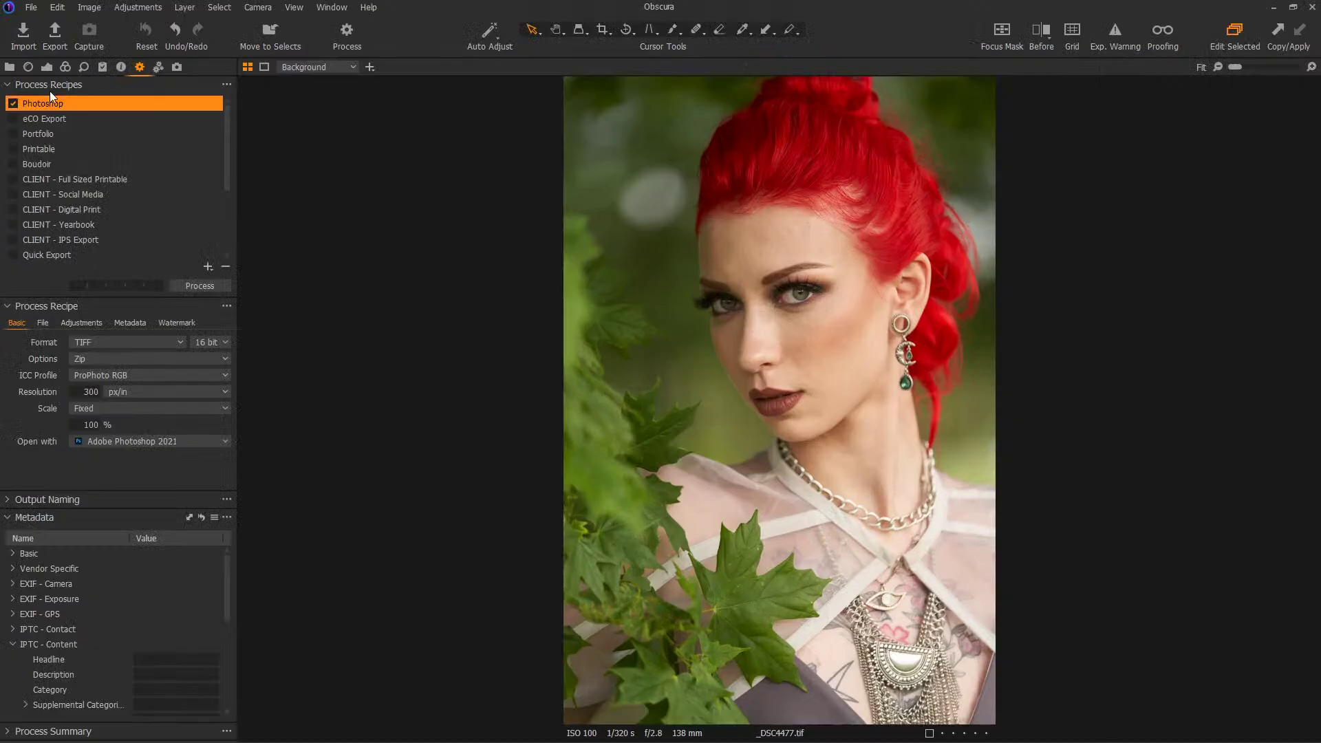
left_click(47, 67)
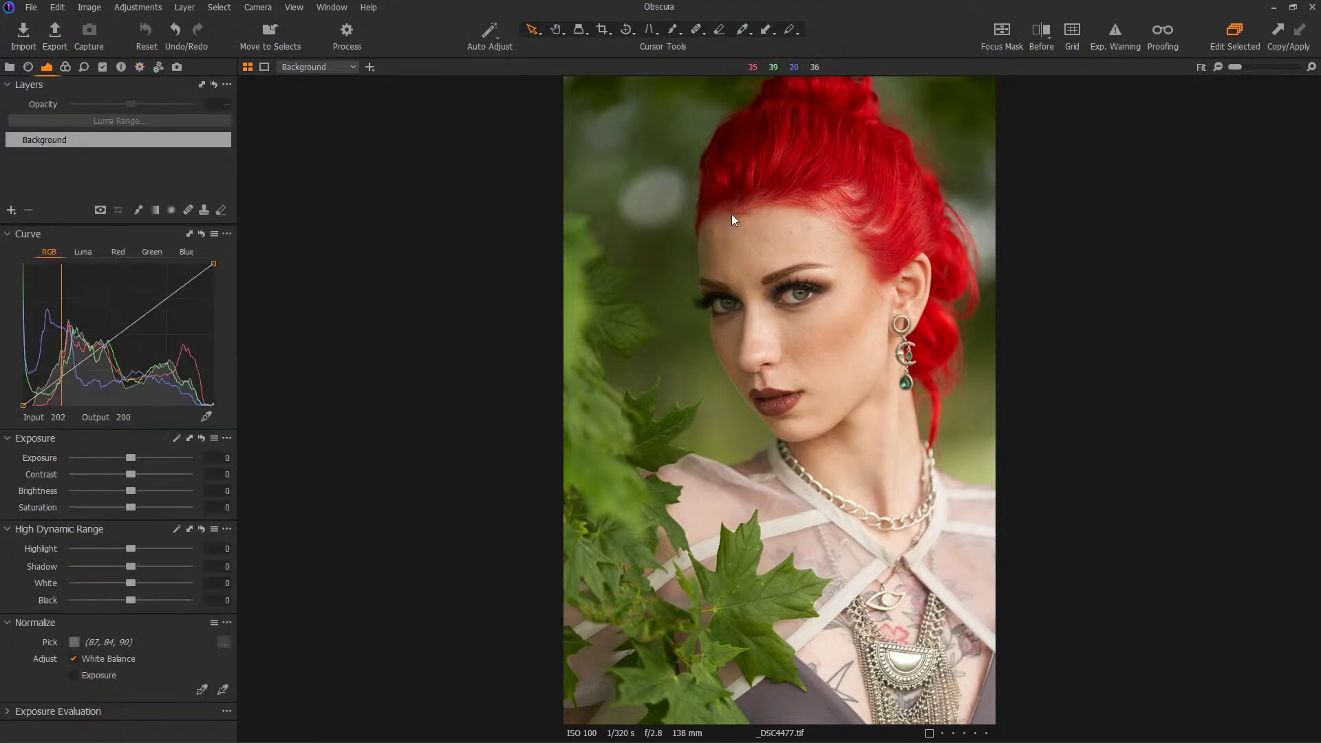
left_click(1274, 7)
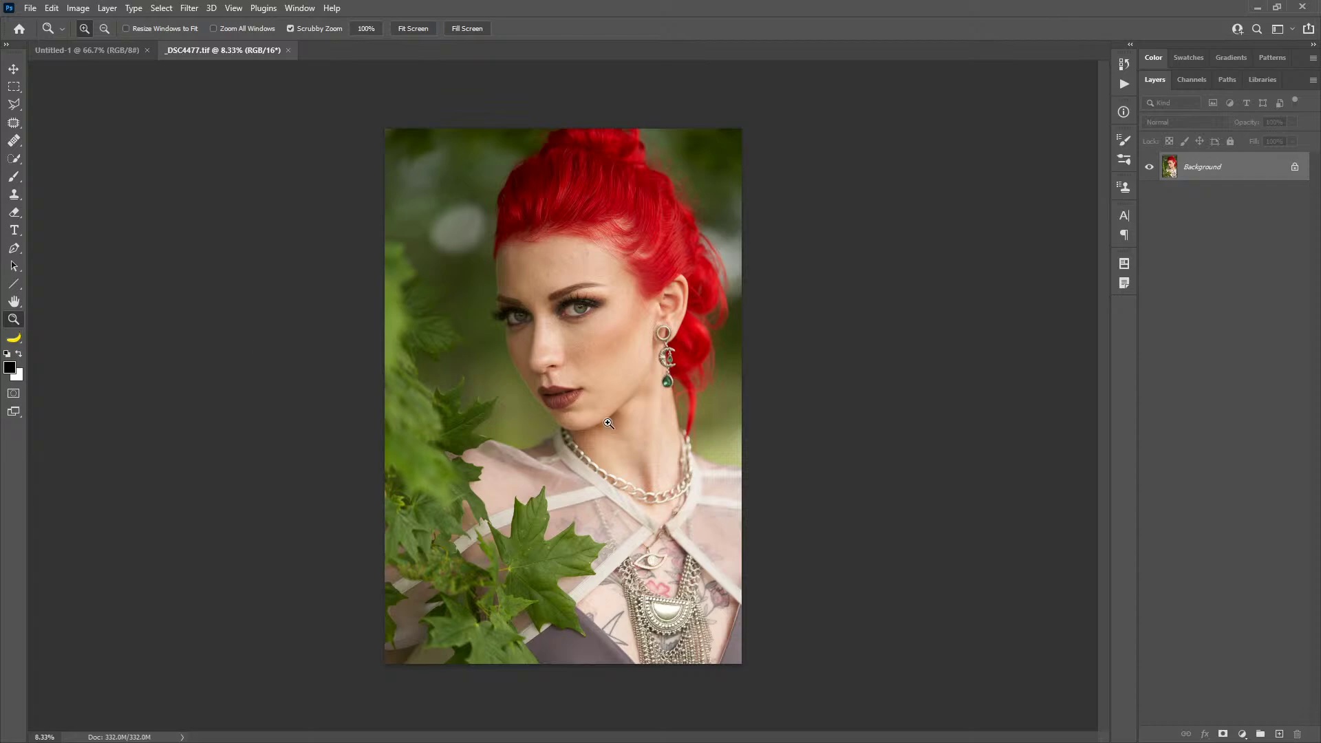
- Inspect the skin on the face and run the Frequency 16 bit action on the portrait
left_click(937, 458)
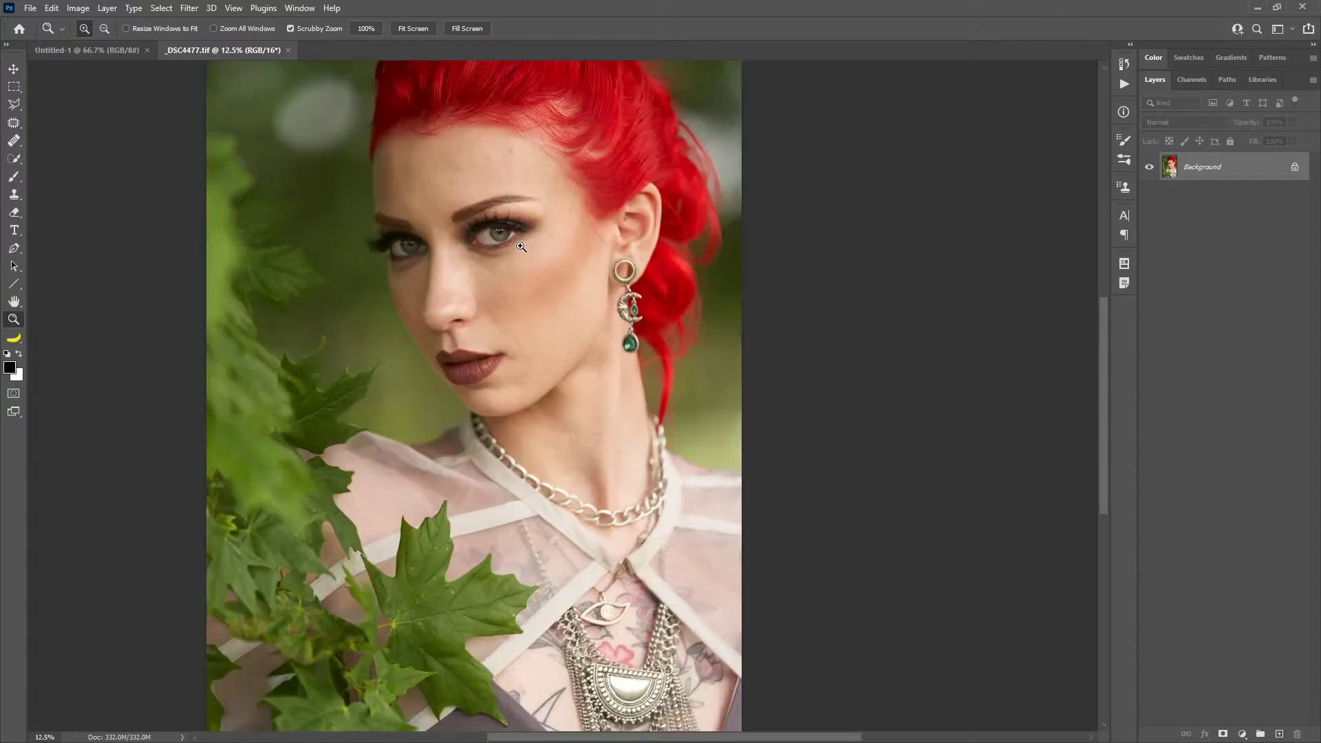
left_click_drag(521, 246, 650, 194)
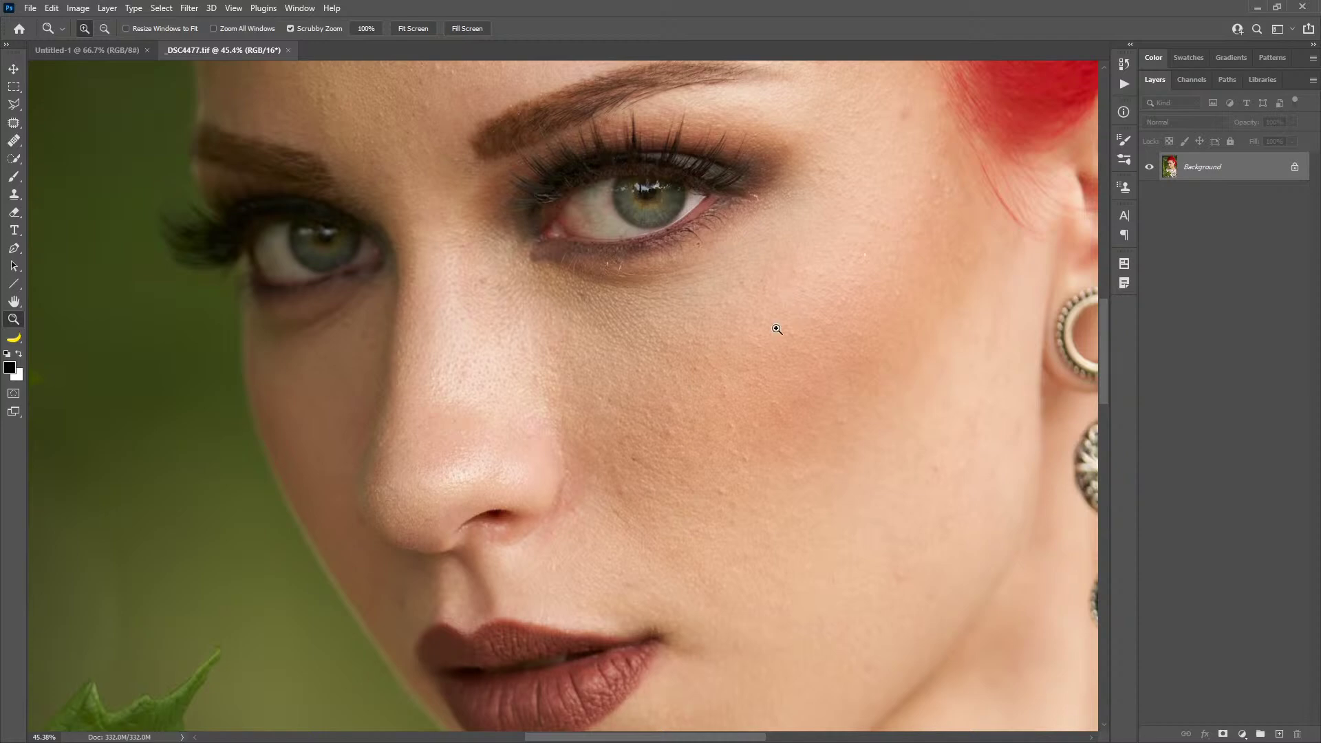
left_click_drag(777, 329, 760, 345)
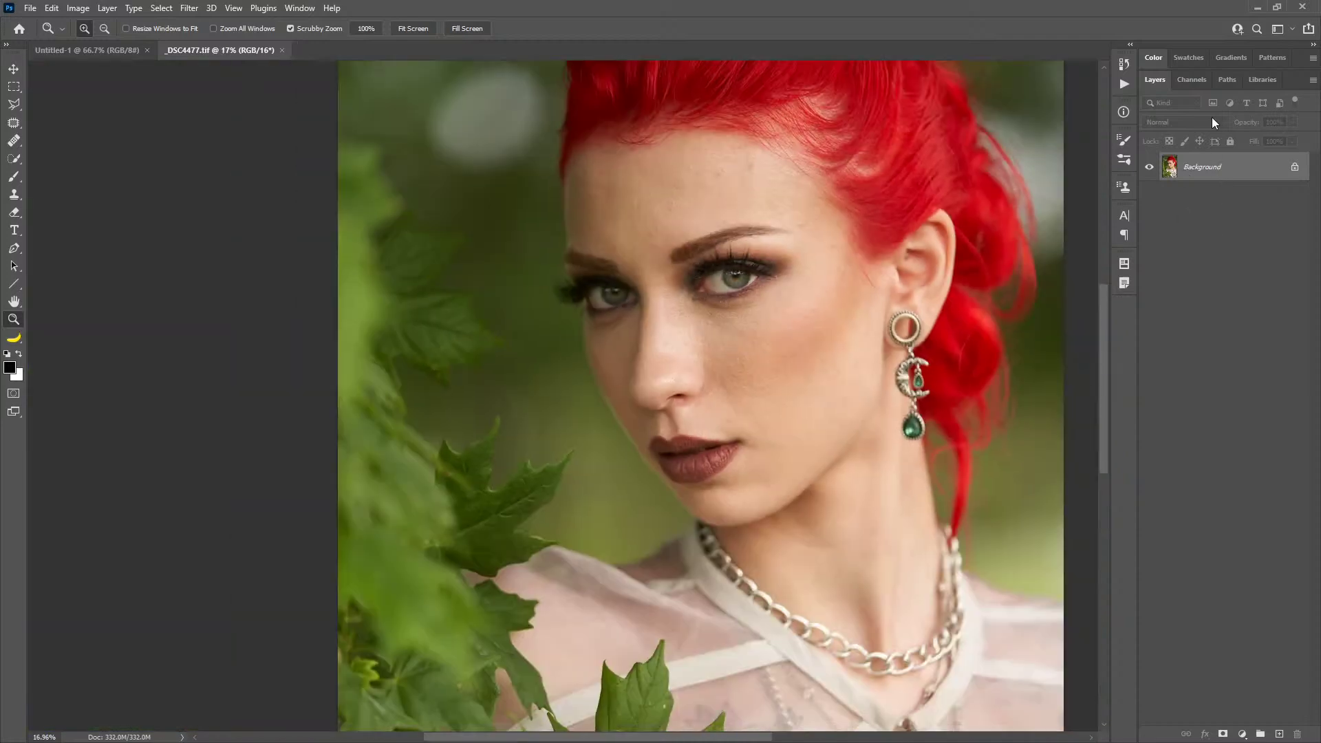
left_click(1126, 83)
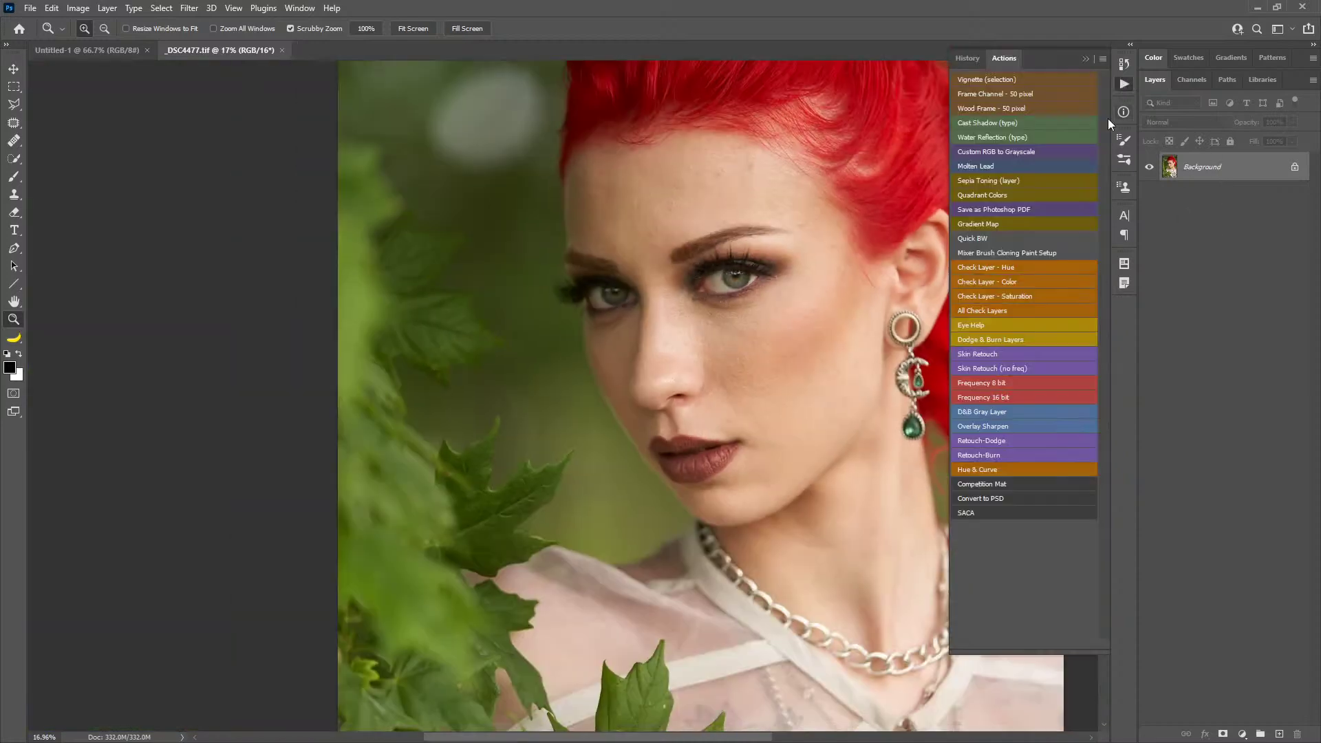
left_click(1023, 399)
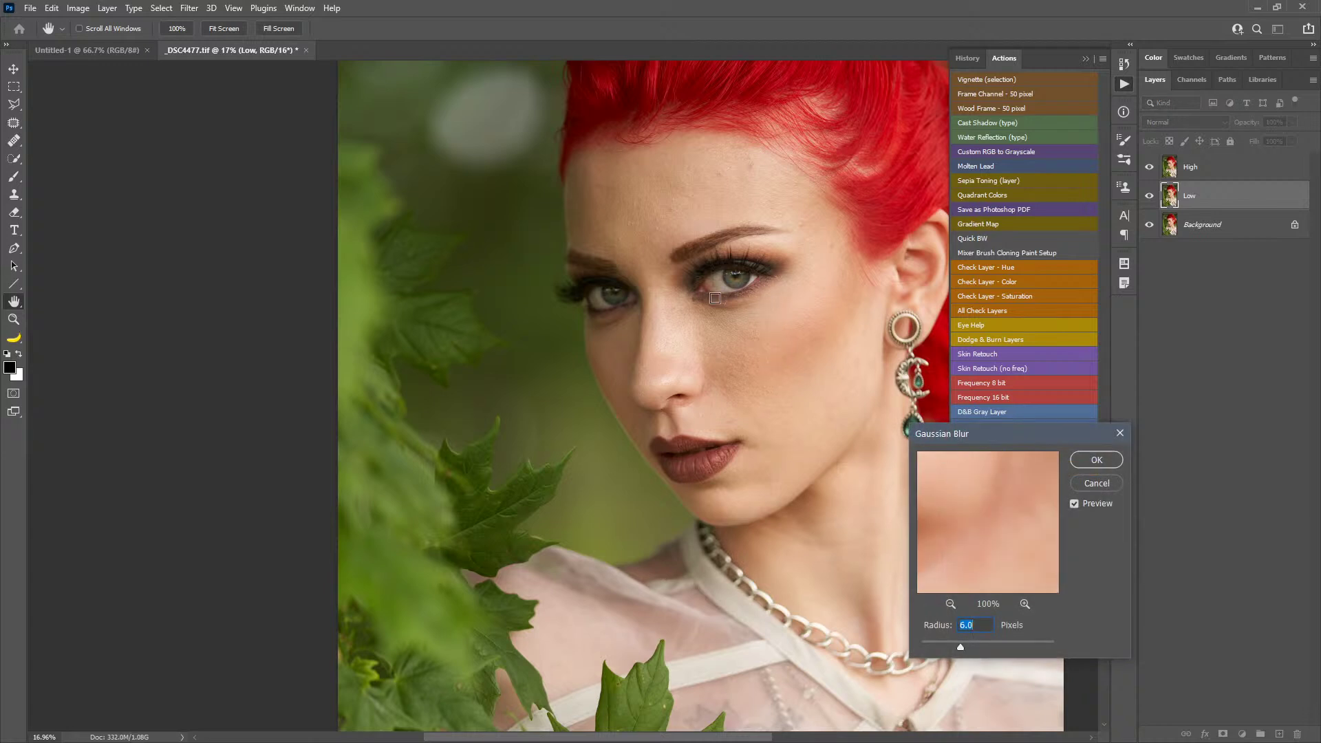
- Preview the cheek with a 4-pixel Gaussian Blur radius, raise the radius by two large increments, and apply the blur to the Low layer
type("4")
left_click(731, 317)
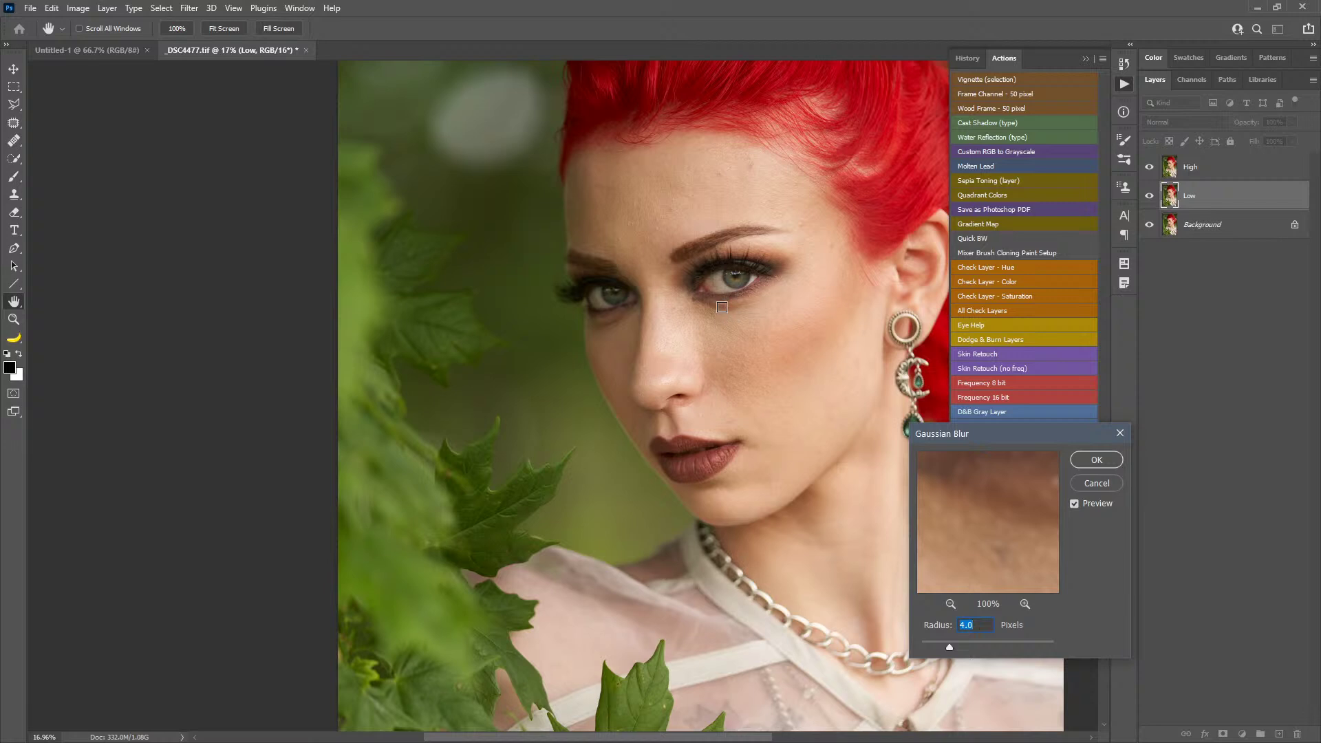
left_click(734, 324)
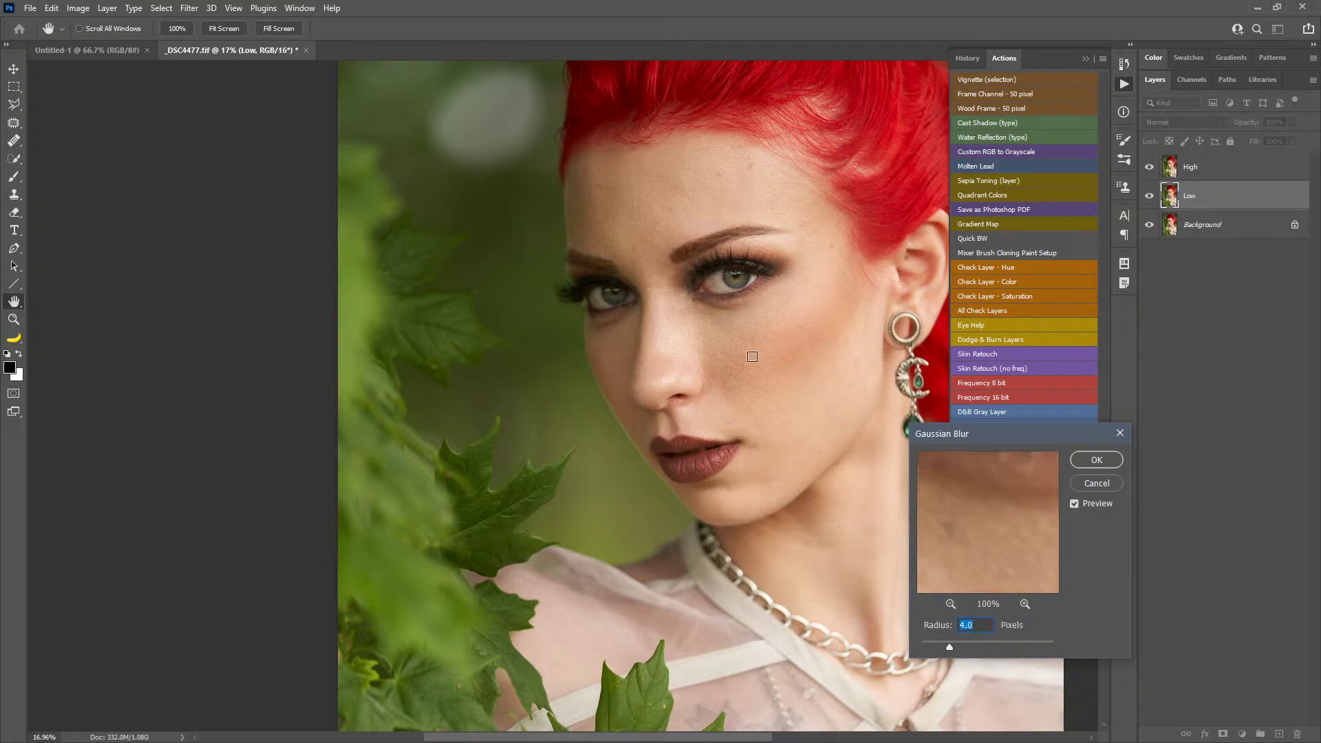
key("shift+Up")
key("shift+Up")
left_click(1115, 461)
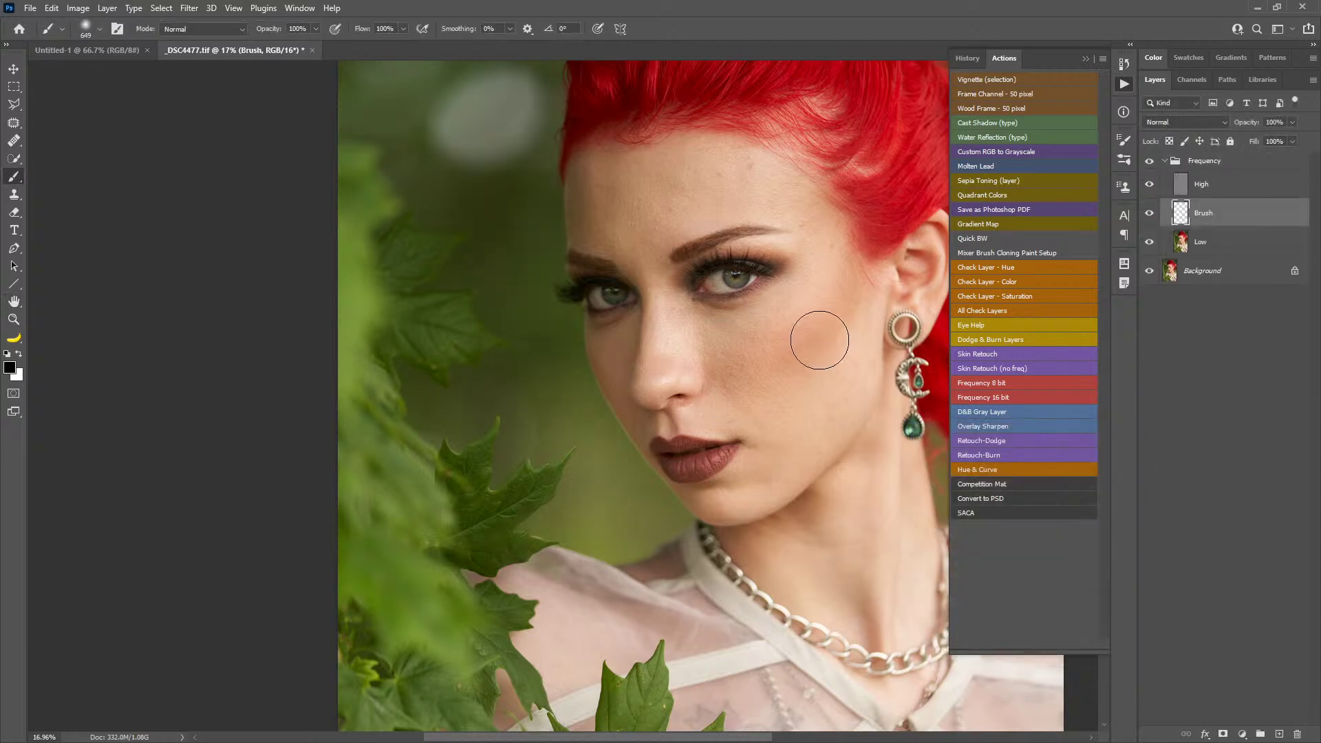
- Delete the Brush layer from the Frequency group and hide the High layer, leaving the Low layer active
key("Delete")
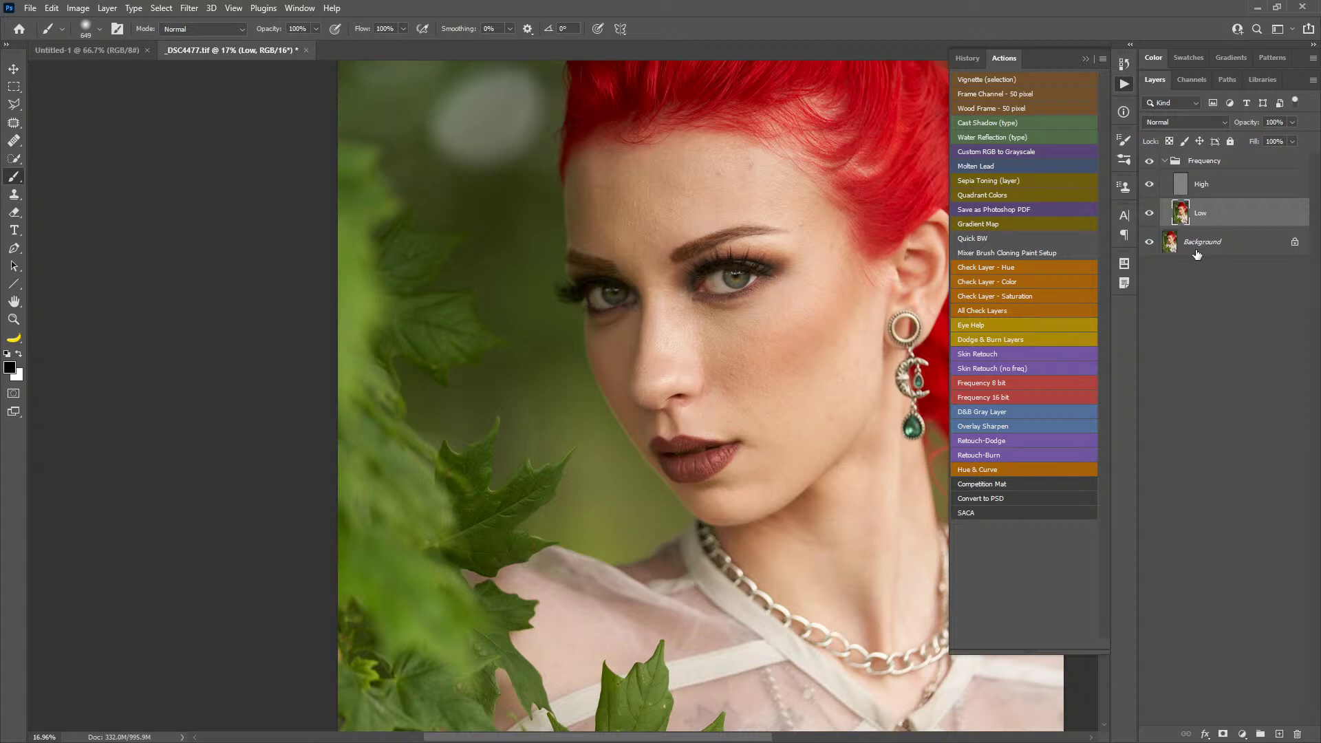
left_click(1204, 185)
left_click(1149, 184)
left_click(1206, 217)
key("z")
left_click_drag(730, 355, 691, 340)
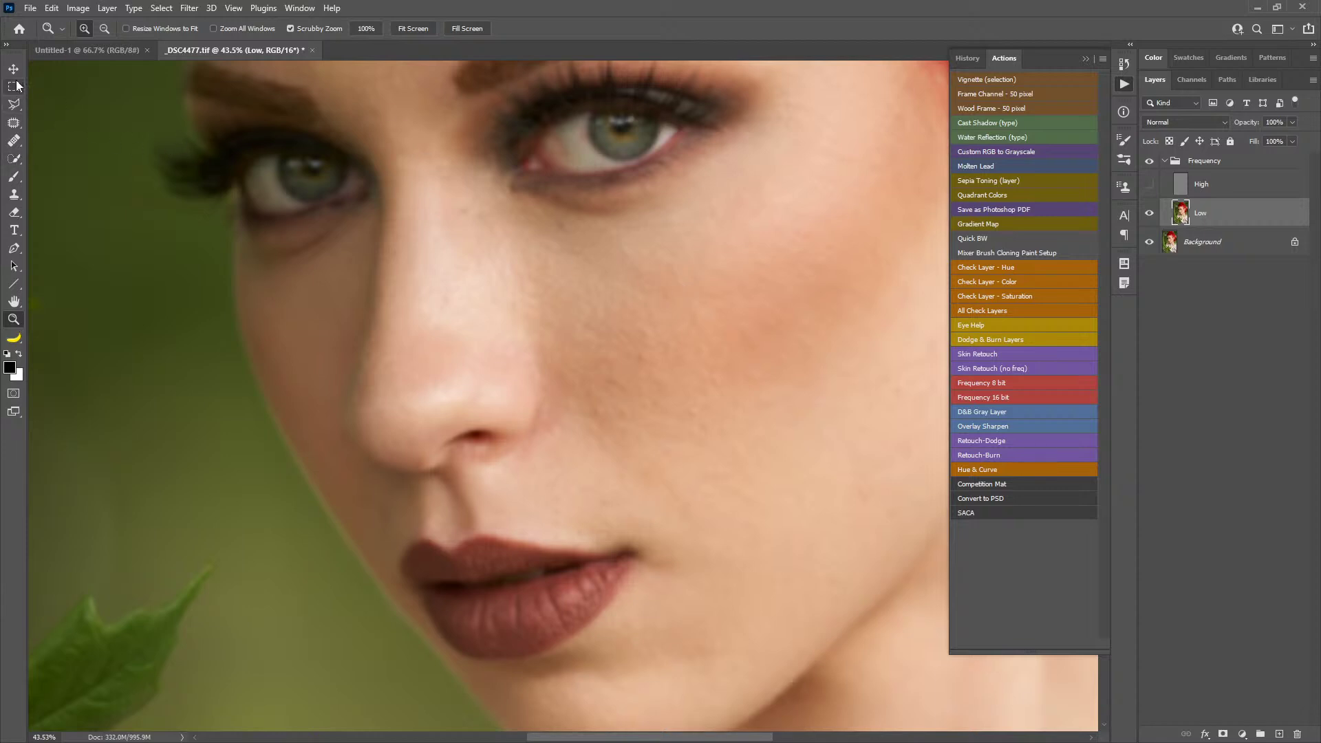
key("v")
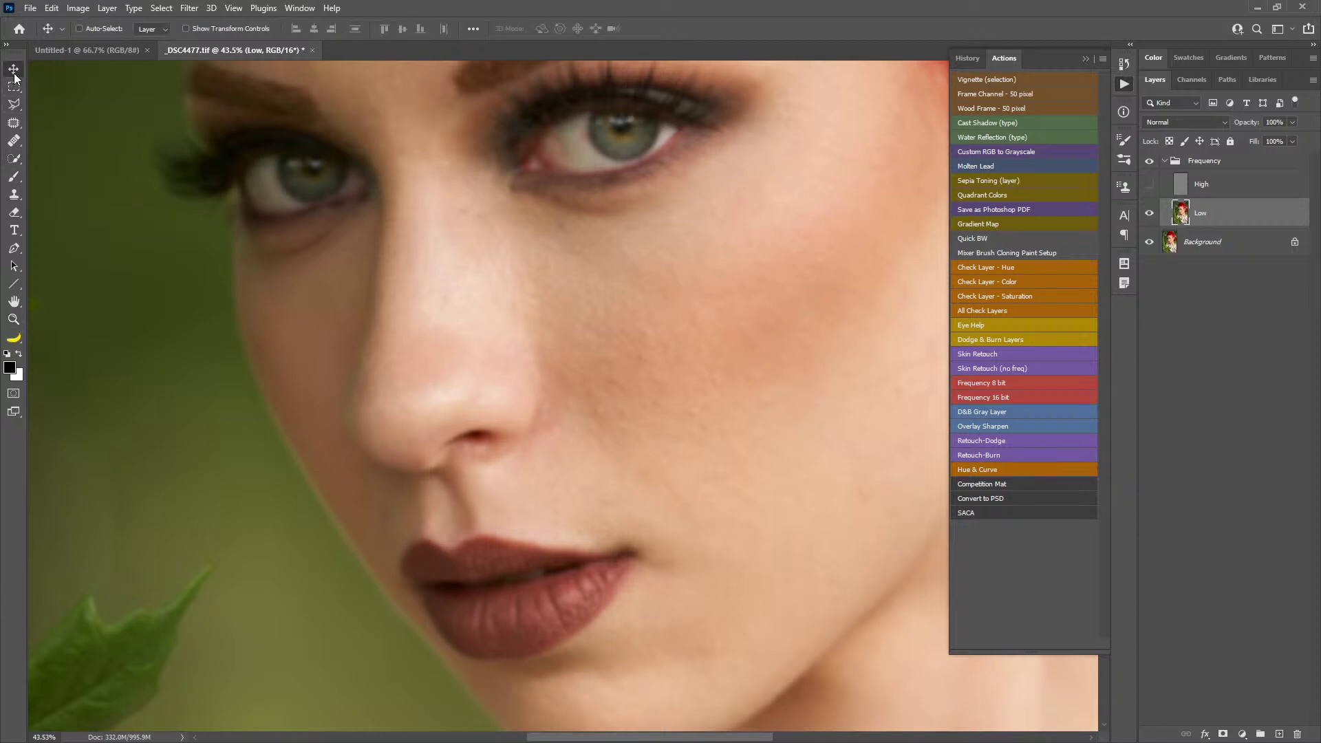
left_click(14, 159)
right_click(683, 329, "alt")
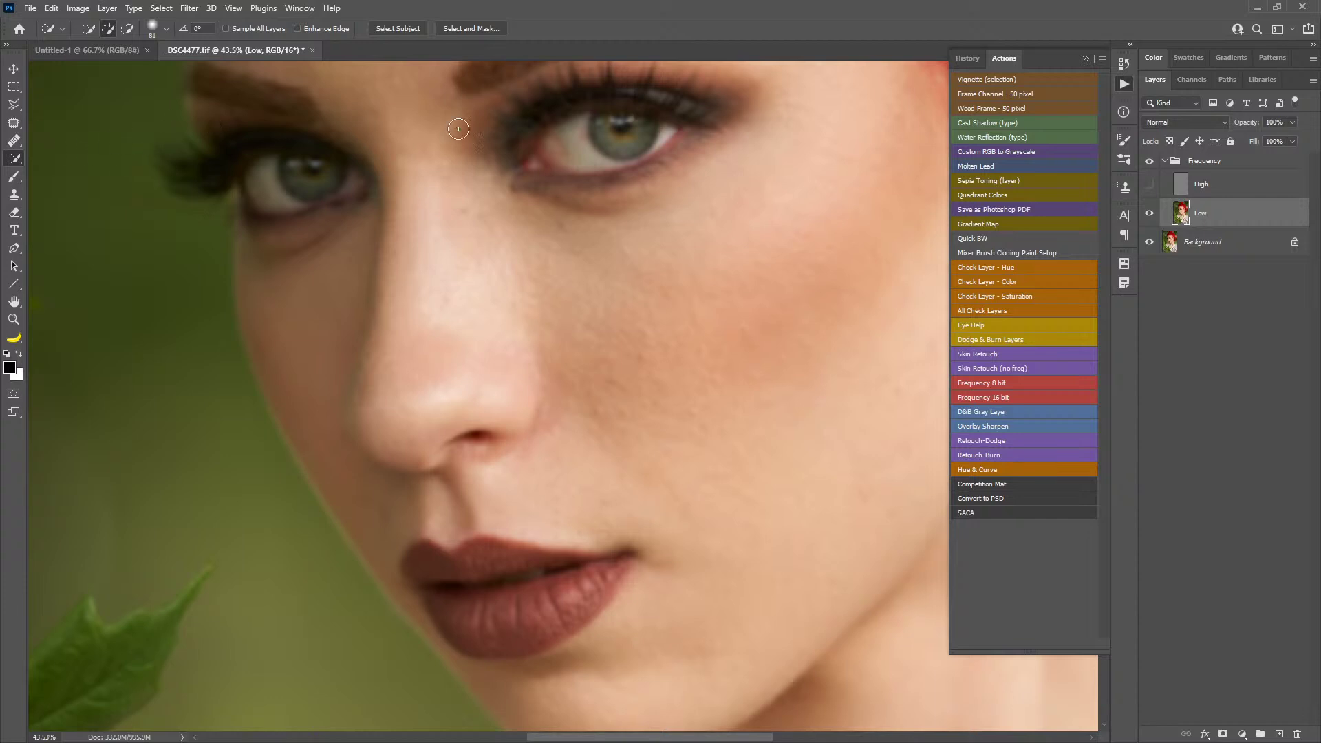
right_click(769, 289, "alt")
- Activate the Spot Healing Brush tool for retouching the Low layer
left_click(15, 142)
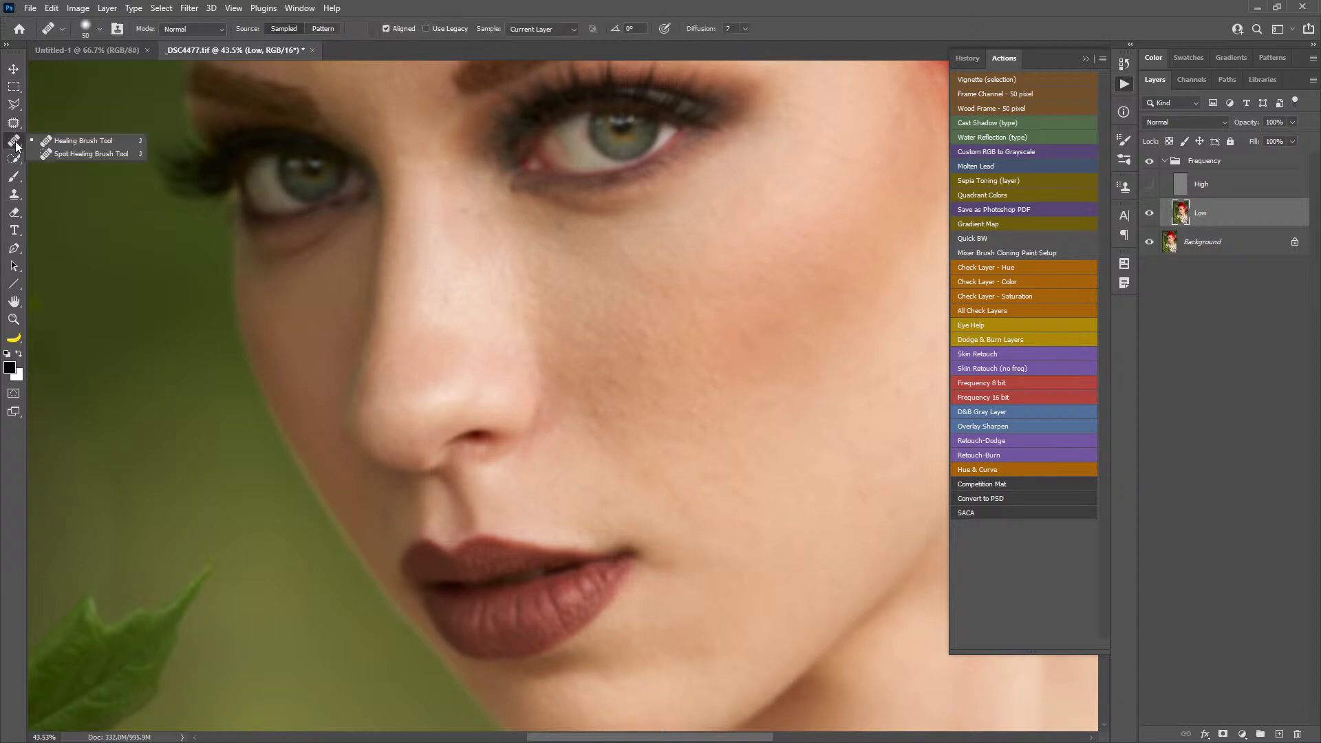
left_click(51, 152)
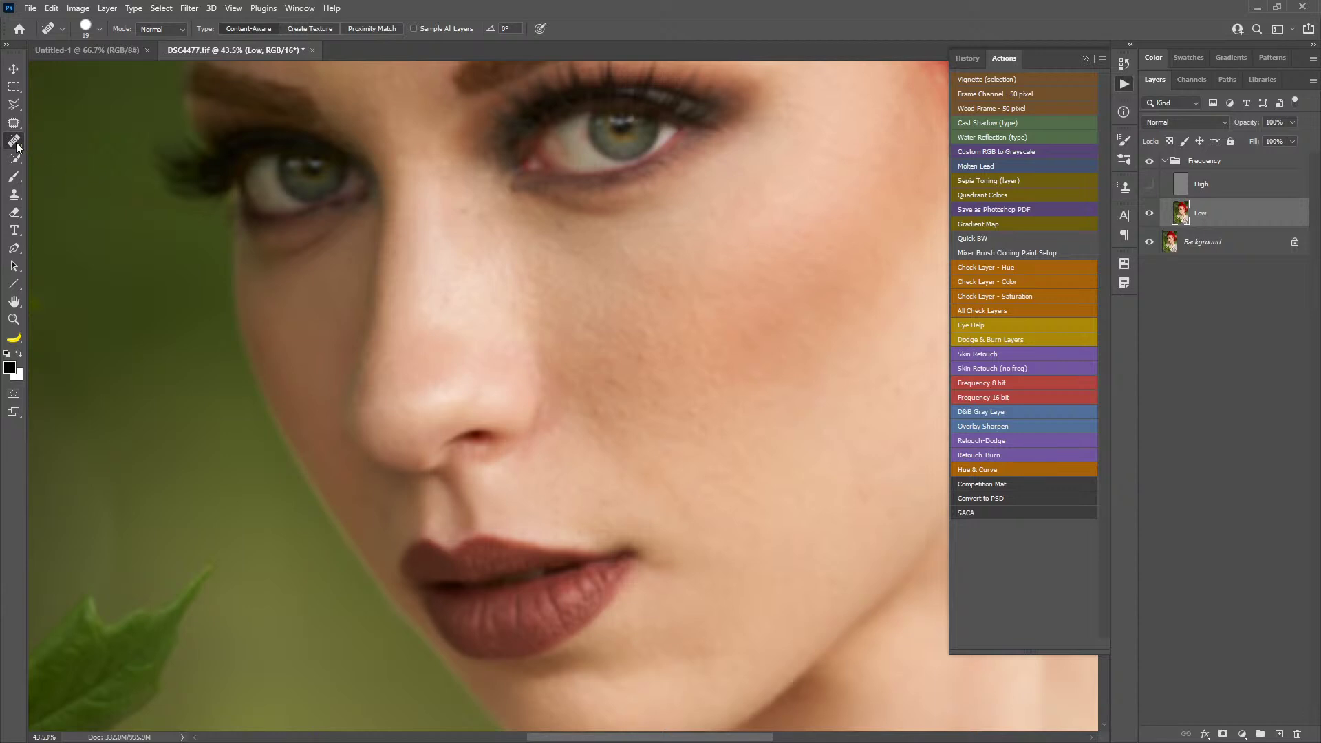
- Switch to the Healing Brush and heal the uneven patches on the upper cheek of the Low layer
right_click(15, 142)
left_click(48, 154)
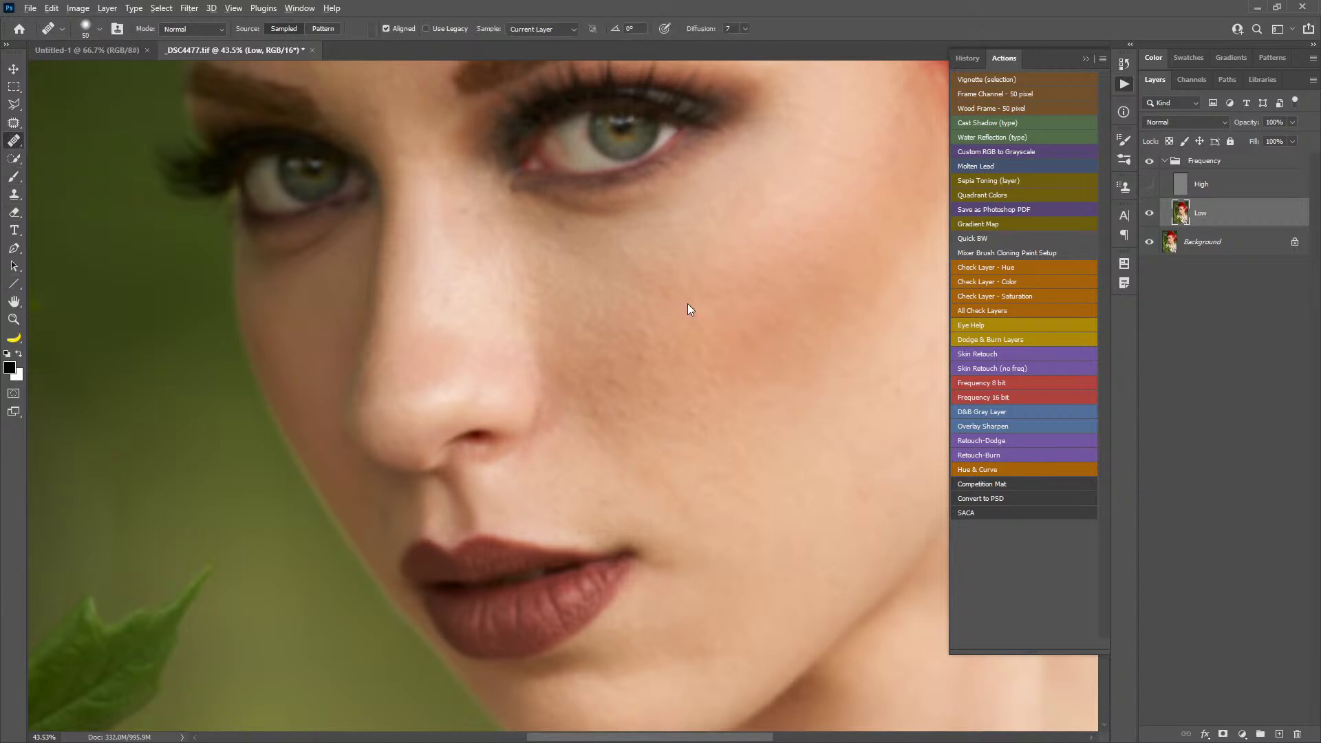
left_click_drag(704, 303, 695, 308)
left_click(756, 302, "alt")
left_click(747, 326)
left_click(795, 293, "alt")
mouse_move(771, 326)
left_mouse_down()
mouse_move(797, 333)
mouse_move(784, 358)
mouse_move(755, 365)
mouse_move(783, 364)
mouse_move(782, 395)
left_mouse_up()
left_click(764, 425, "alt")
- Heal the blotches on the lower cheek, along the jaw and above the corner of the mouth
left_click(878, 409, "alt")
left_click_drag(858, 501, 868, 497)
left_click(836, 486)
left_click(846, 564, "alt")
left_click_drag(832, 588, 836, 581)
left_click_drag(719, 475, 729, 501)
left_click(627, 496, "alt")
left_click_drag(604, 503, 599, 505)
left_click_drag(576, 451, 557, 474)
left_click(575, 471, "alt")
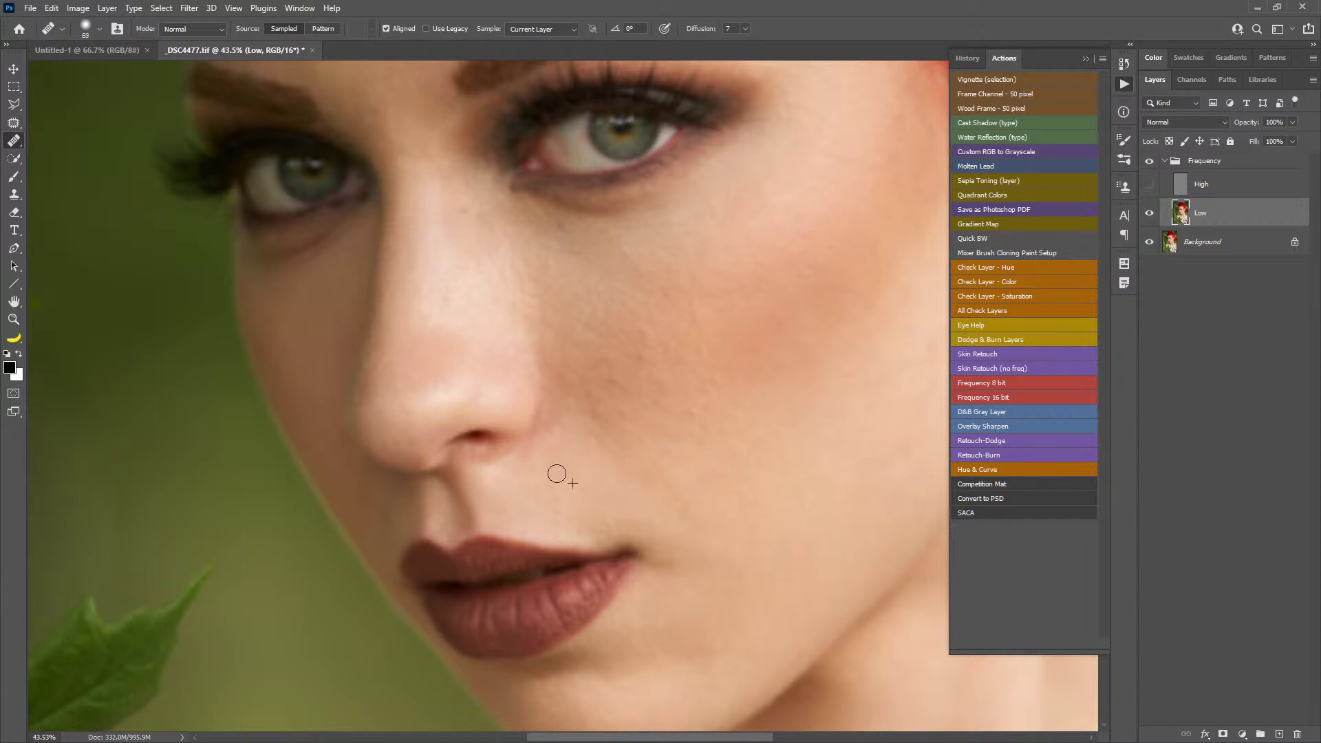
- Even out the blotchy tones on the cheek below the eye with skin sampled nearby
left_click(662, 357, "alt")
left_click_drag(638, 355, 642, 376)
left_click(703, 292, "alt")
mouse_move(701, 310)
left_mouse_down()
mouse_move(766, 312)
mouse_move(698, 311)
mouse_move(783, 330)
mouse_move(778, 309)
mouse_move(771, 336)
mouse_move(712, 295)
left_mouse_up()
left_click(726, 283, "alt")
left_click(795, 329, "alt")
left_click(735, 283, "alt")
left_click(717, 270, "alt")
left_click_drag(684, 298, 672, 299)
left_click_drag(690, 248, 695, 247)
- Heal the remaining dark patches on the mid-cheek and beside the nose
left_click(699, 331)
left_click_drag(673, 309, 654, 315)
left_click_drag(707, 422, 690, 435)
left_click_drag(674, 401, 677, 399)
left_click(705, 370, "alt")
left_click_drag(657, 374, 665, 388)
left_click(674, 350, "alt")
left_click(620, 328, "alt")
left_click(655, 368, "alt")
mouse_move(628, 386)
left_mouse_down()
mouse_move(651, 413)
mouse_move(594, 391)
left_mouse_up()
left_click(632, 391, "alt")
left_click(465, 302, "alt")
- Heal the dark spots on the forehead above the eyebrow using clean skin sampled nearby
left_click_drag(504, 204, 598, 487)
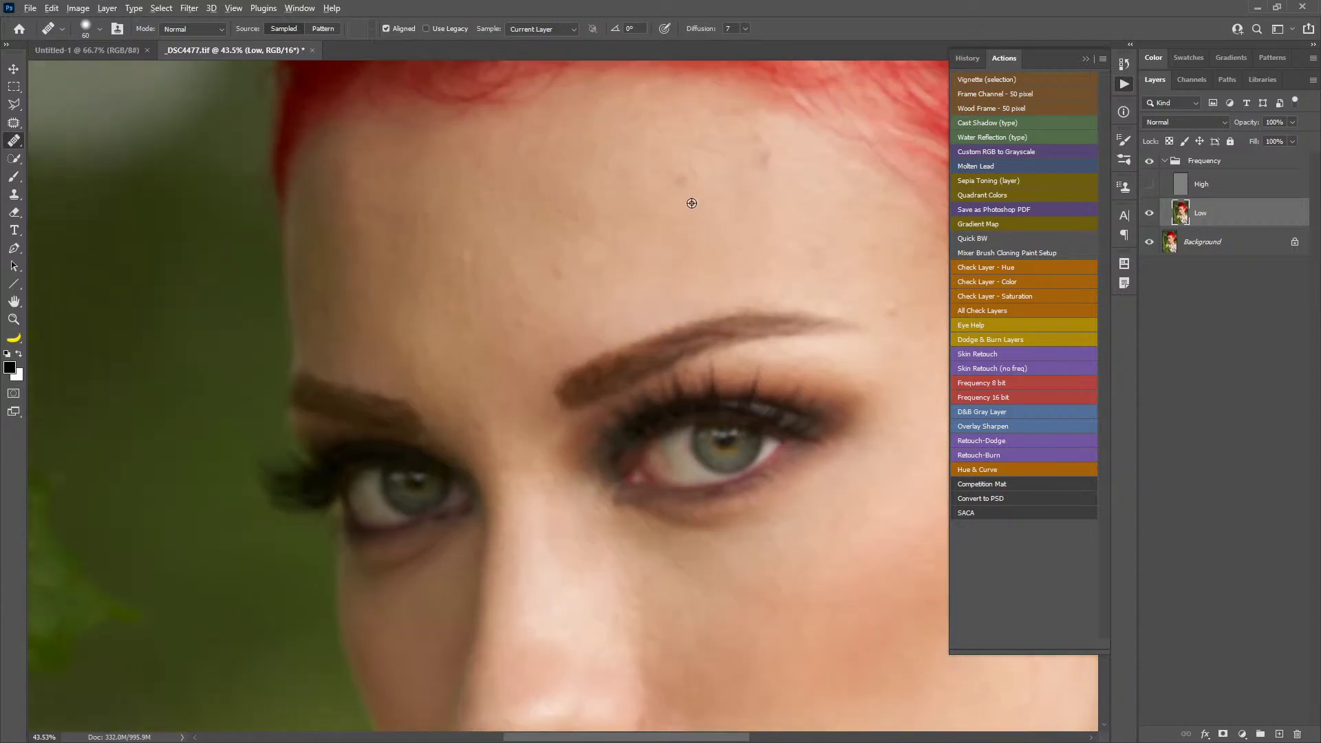
left_click_drag(671, 179, 697, 185)
left_click(761, 155)
left_click(843, 258, "alt")
left_click_drag(823, 239, 823, 234)
left_click(681, 141)
left_click(571, 233, "alt")
left_click(593, 254)
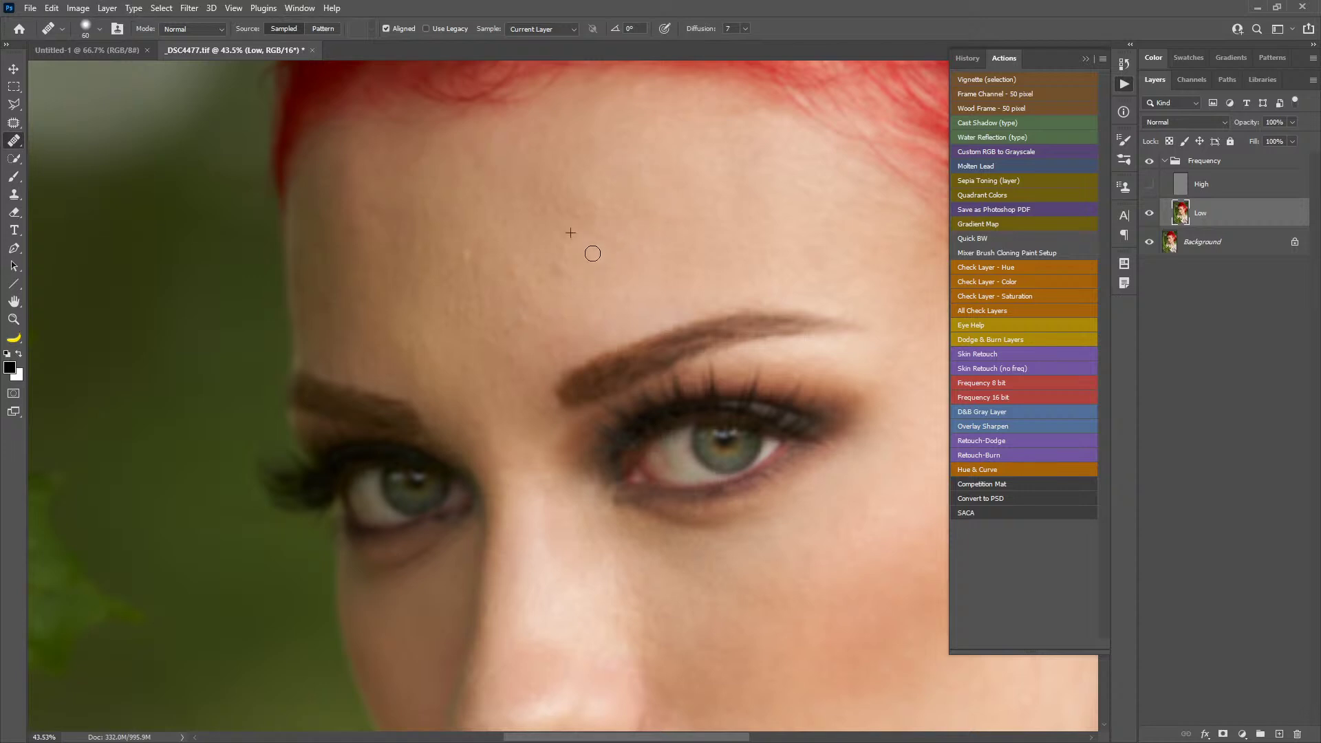
- Smooth the blemishes across the centre and upper forehead up to the hairline
left_click(557, 260)
left_click(634, 275, "alt")
mouse_move(605, 169)
left_mouse_down()
mouse_move(593, 197)
mouse_move(557, 207)
left_mouse_up()
left_click(577, 190, "alt")
left_click(568, 172, "alt")
left_click(546, 187)
left_click(563, 152, "alt")
mouse_move(554, 133)
left_mouse_down()
mouse_move(551, 171)
mouse_move(517, 149)
left_mouse_up()
left_click(646, 102, "alt")
left_click(632, 90)
left_click(537, 147, "alt")
left_click(458, 178, "alt")
left_click(466, 146)
- Heal the uneven vertical marks on the forehead above the gap between the eyebrows
left_click_drag(484, 263, 478, 253)
left_click(543, 313, "alt")
left_click_drag(522, 298, 511, 283)
left_click(498, 244, "alt")
left_click(545, 316, "alt")
left_click(525, 276)
left_click(498, 262, "alt")
left_click(502, 288)
left_click_drag(475, 305, 452, 304)
left_click_drag(526, 309, 525, 321)
left_click(536, 298, "alt")
left_click_drag(492, 266, 552, 323)
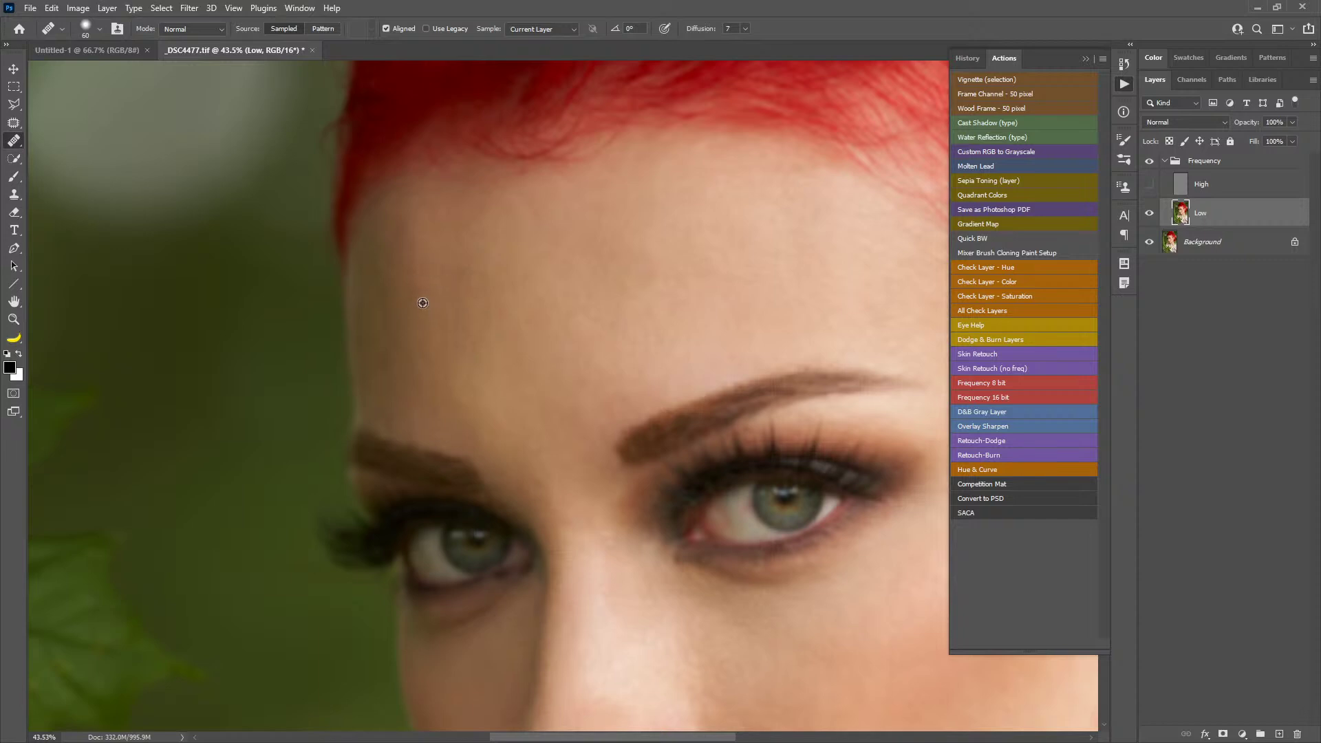
- Even out the blotches on the shaded side of the forehead near the green background
left_click_drag(419, 264, 439, 270)
mouse_move(490, 225)
left_mouse_down()
mouse_move(486, 215)
mouse_move(516, 221)
mouse_move(510, 232)
left_mouse_up()
left_click_drag(479, 283, 461, 262)
left_click(450, 364, "alt")
scroll(496, 344, "down", 2)
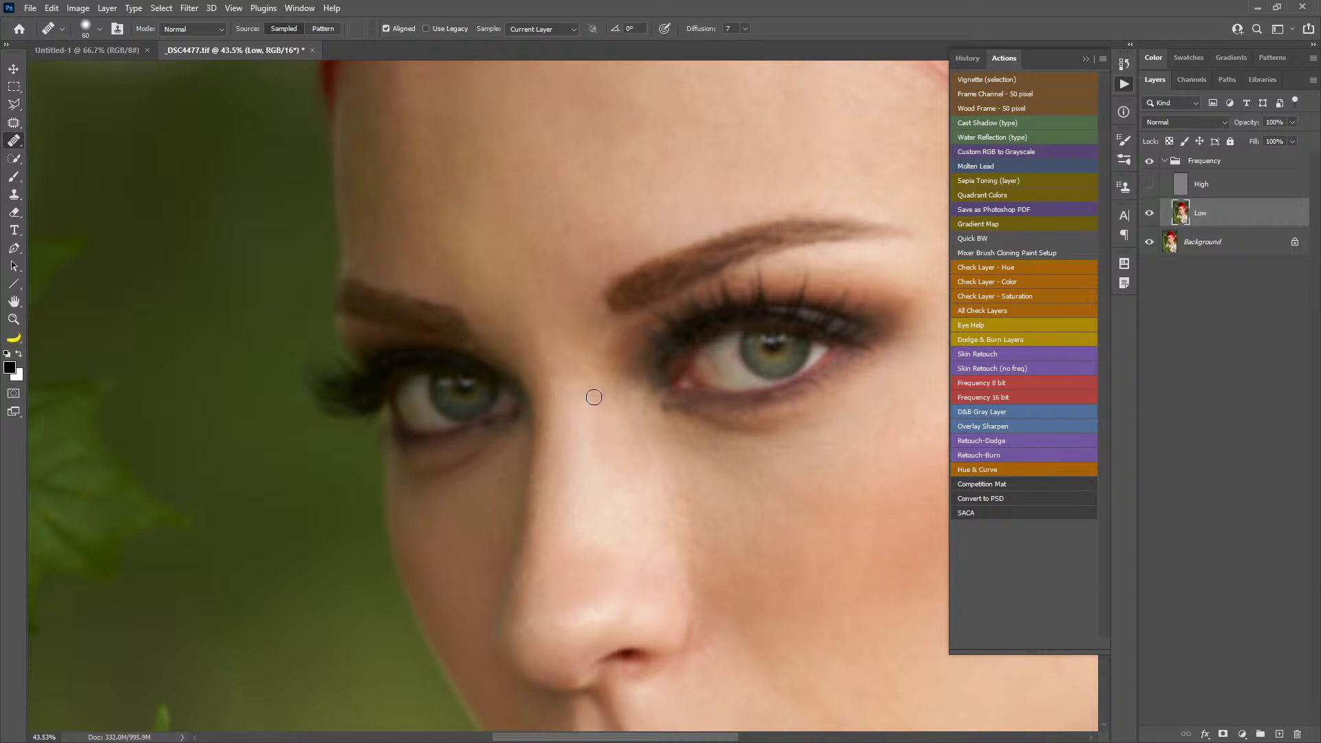
- Enlarge the Healing Brush to 73 pixels and smooth the creases and blotches on the neck
left_click_drag(729, 558, 649, 339)
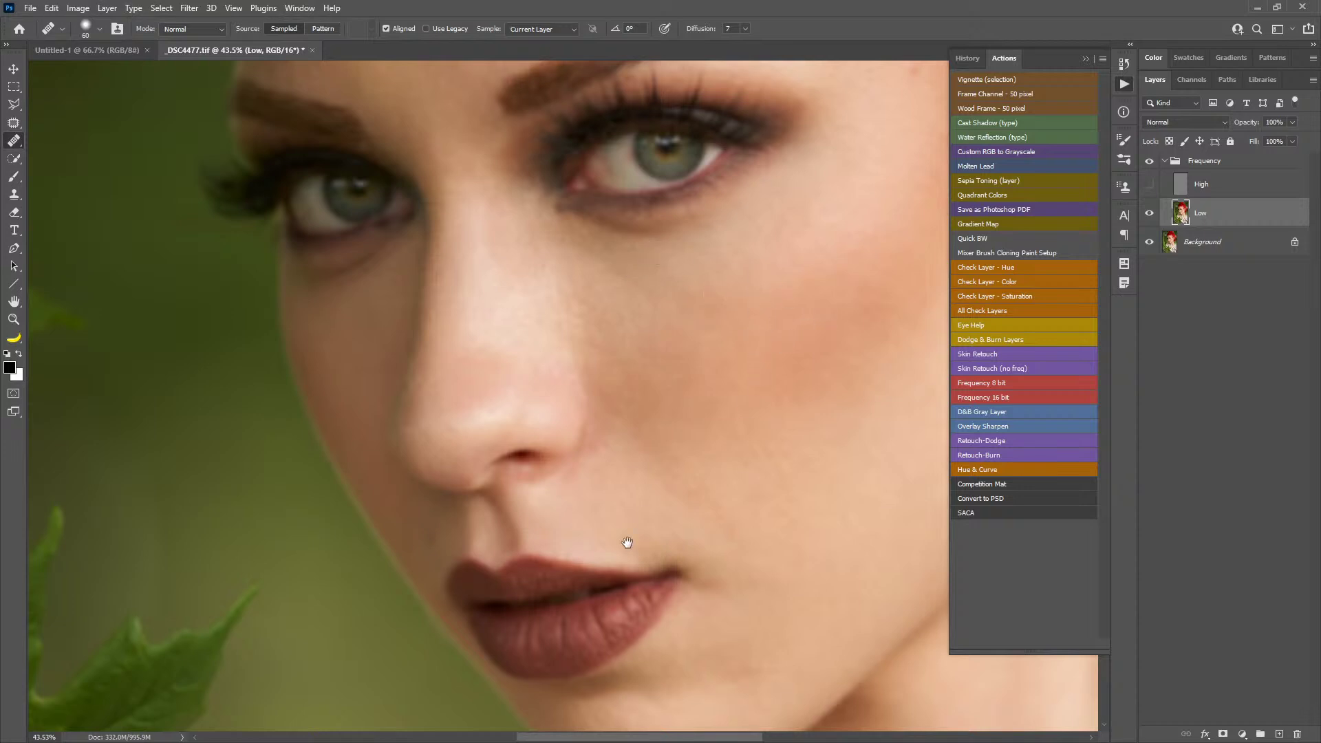
left_click_drag(628, 540, 581, 273)
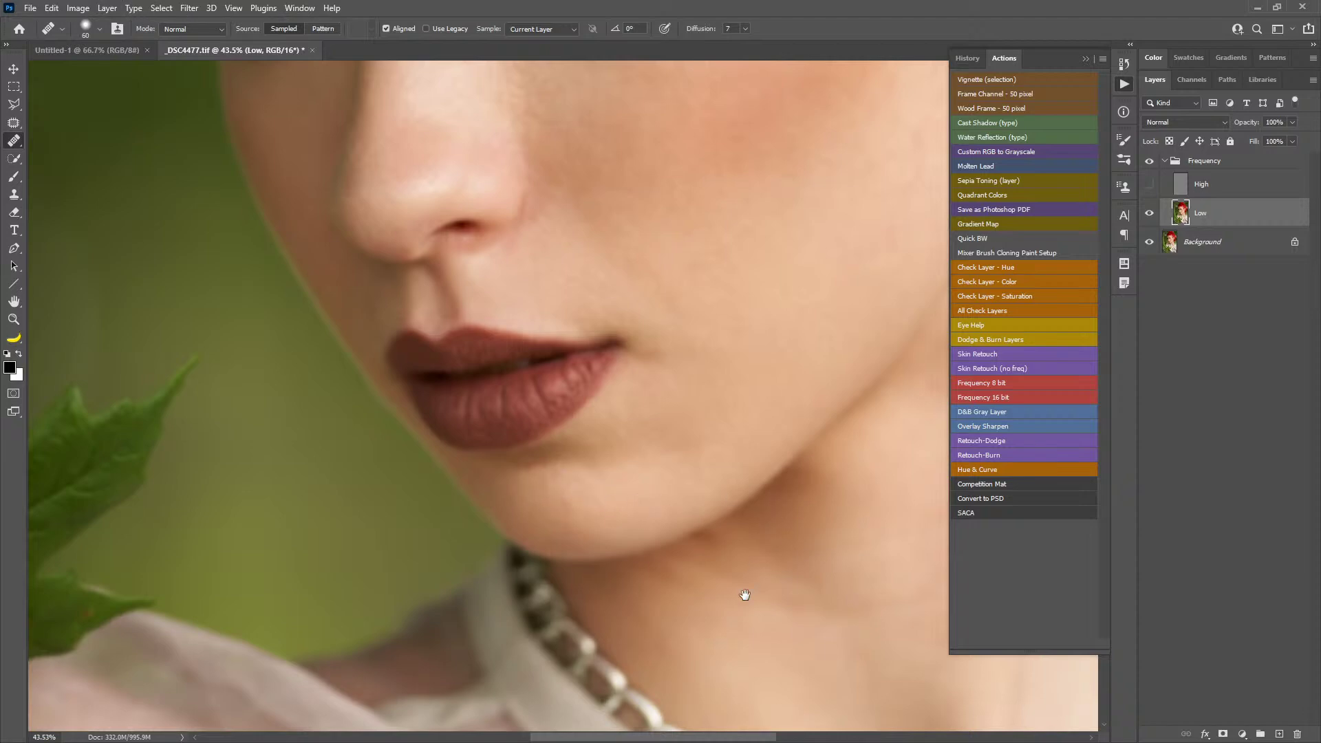
mouse_move(745, 594)
left_mouse_down()
mouse_move(504, 236)
mouse_move(495, 348)
left_mouse_up()
right_click(670, 369, "alt")
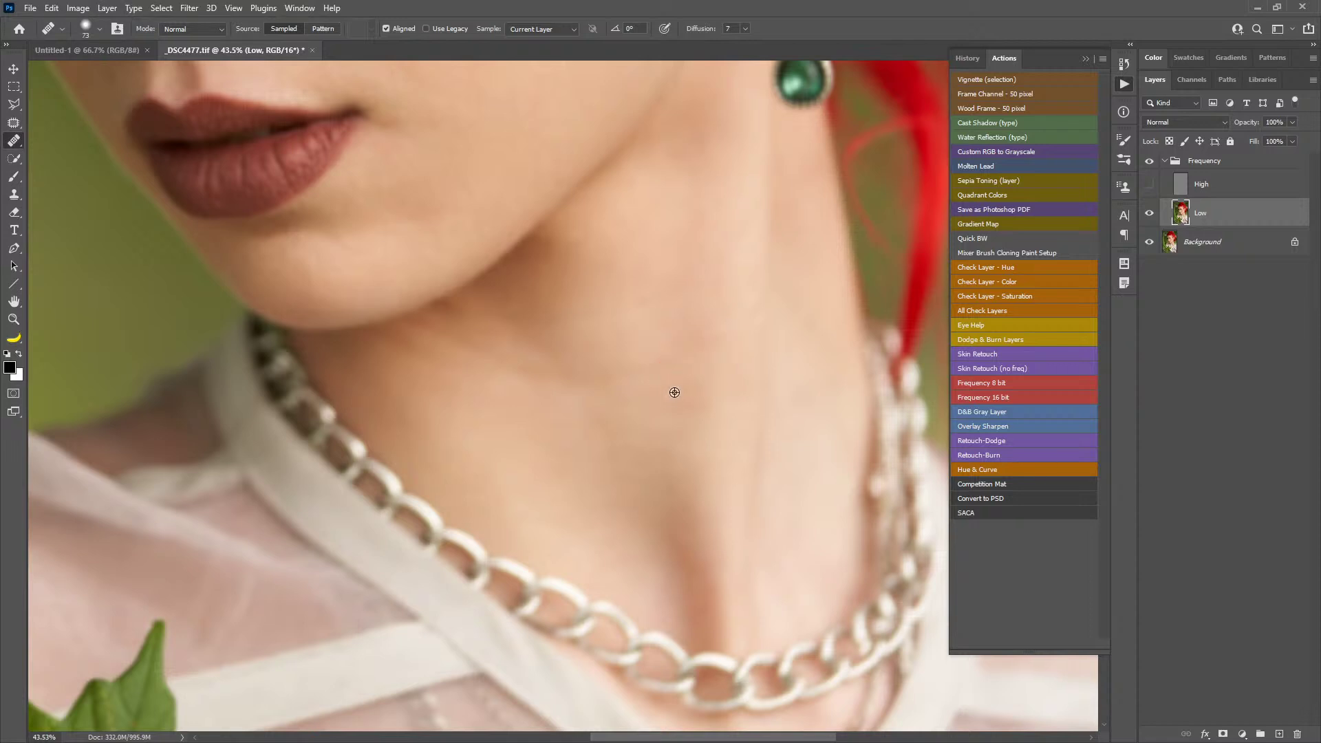
left_click(674, 393, "alt")
mouse_move(666, 359)
left_mouse_down()
mouse_move(643, 375)
mouse_move(530, 383)
mouse_move(472, 345)
mouse_move(505, 372)
mouse_move(436, 362)
mouse_move(452, 386)
mouse_move(492, 352)
left_mouse_up()
left_click(525, 403, "alt")
left_click(590, 291, "alt")
left_click_drag(569, 312, 665, 285)
left_click_drag(678, 474, 652, 395)
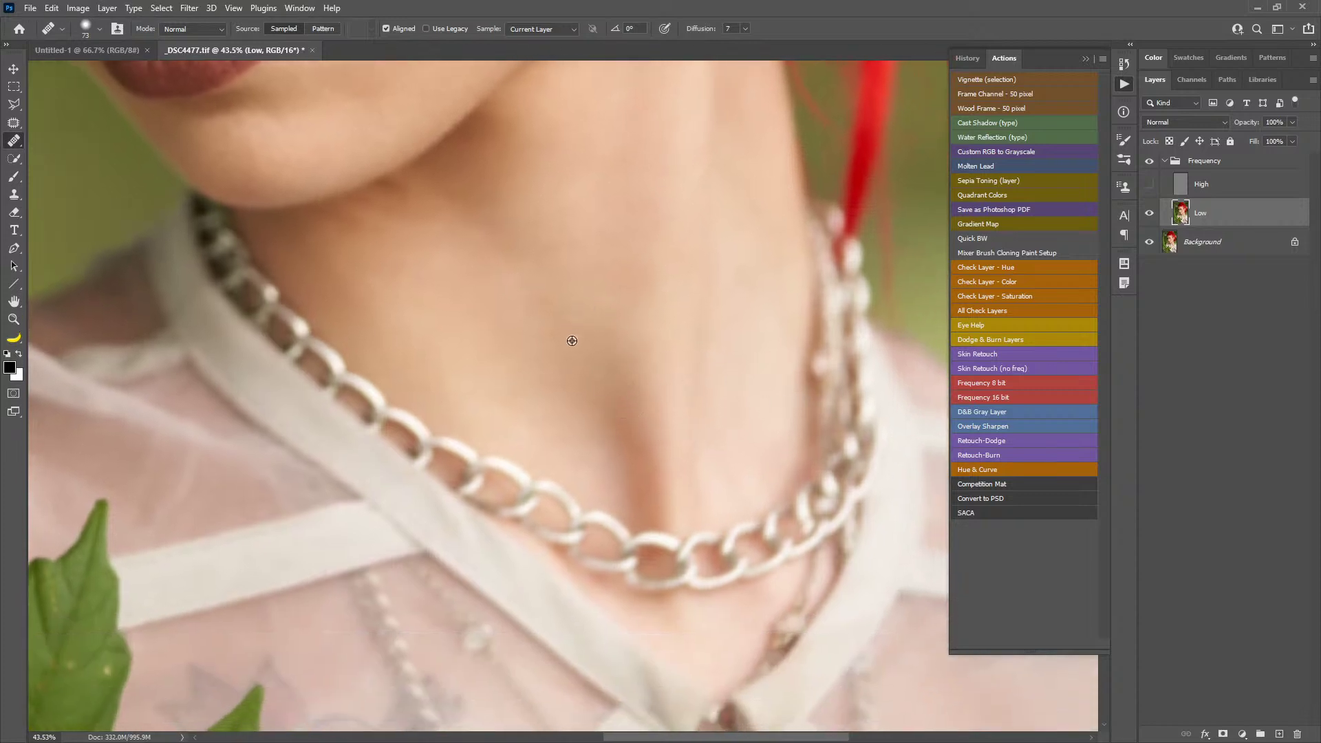
- Heal the red marks on the chest skin between the maple leaf and the beaded necklace
left_click_drag(534, 569, 576, 393)
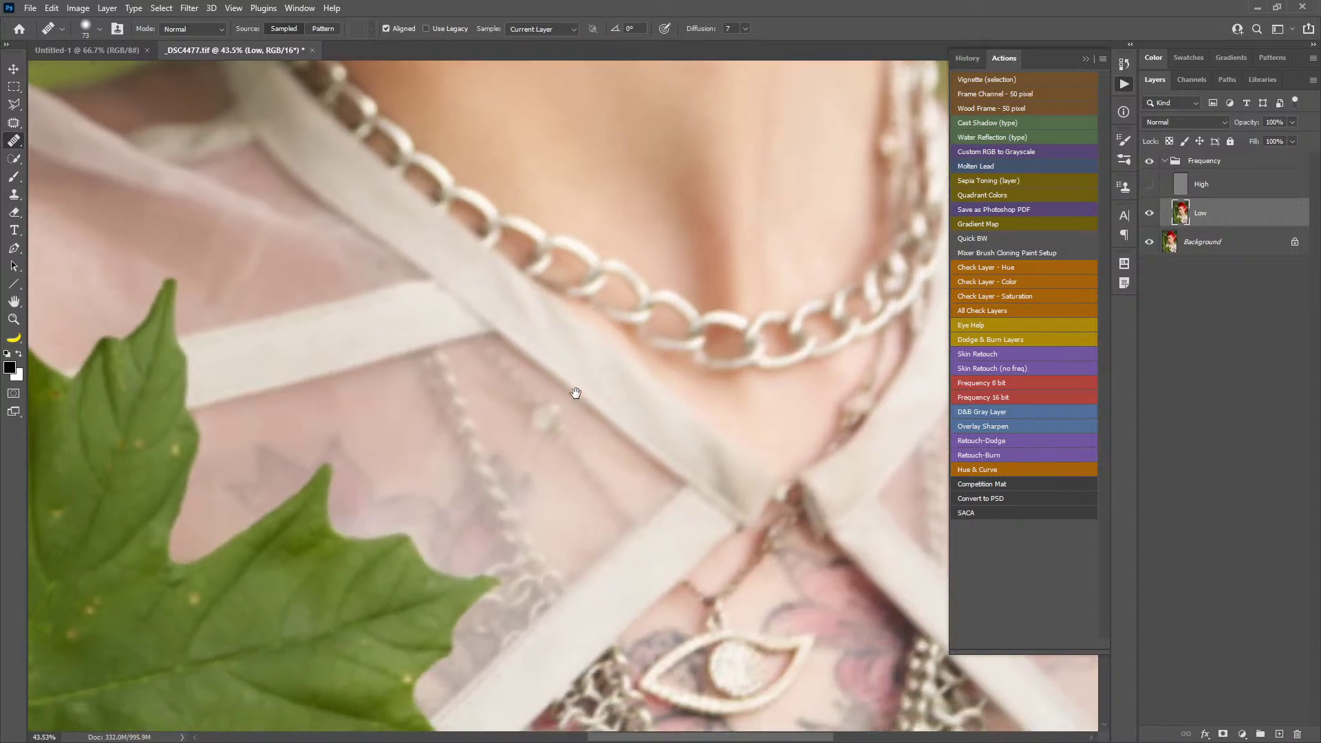
scroll(575, 393, "down", 10)
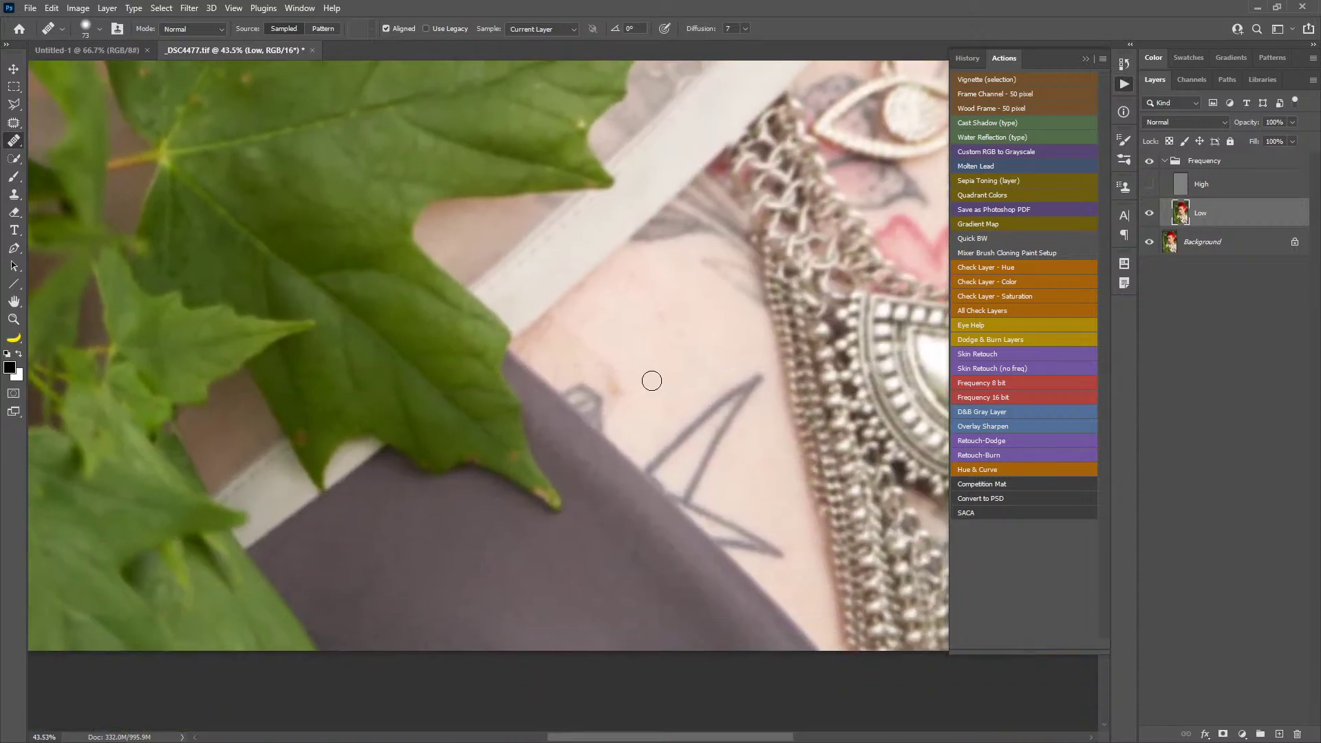
mouse_move(608, 342)
left_mouse_down()
mouse_move(558, 333)
mouse_move(582, 342)
mouse_move(558, 354)
mouse_move(560, 327)
mouse_move(547, 351)
mouse_move(618, 382)
mouse_move(616, 422)
mouse_move(615, 389)
mouse_move(664, 356)
left_mouse_up()
left_click(596, 328, "alt")
left_click(632, 349, "alt")
left_click(617, 320, "alt")
left_click_drag(533, 344, 536, 347)
left_click_drag(657, 470, 639, 457)
- Heal the blemishes on the chest skin between the necklace fringe and the dark garment edge
left_click_drag(648, 283, 371, 615)
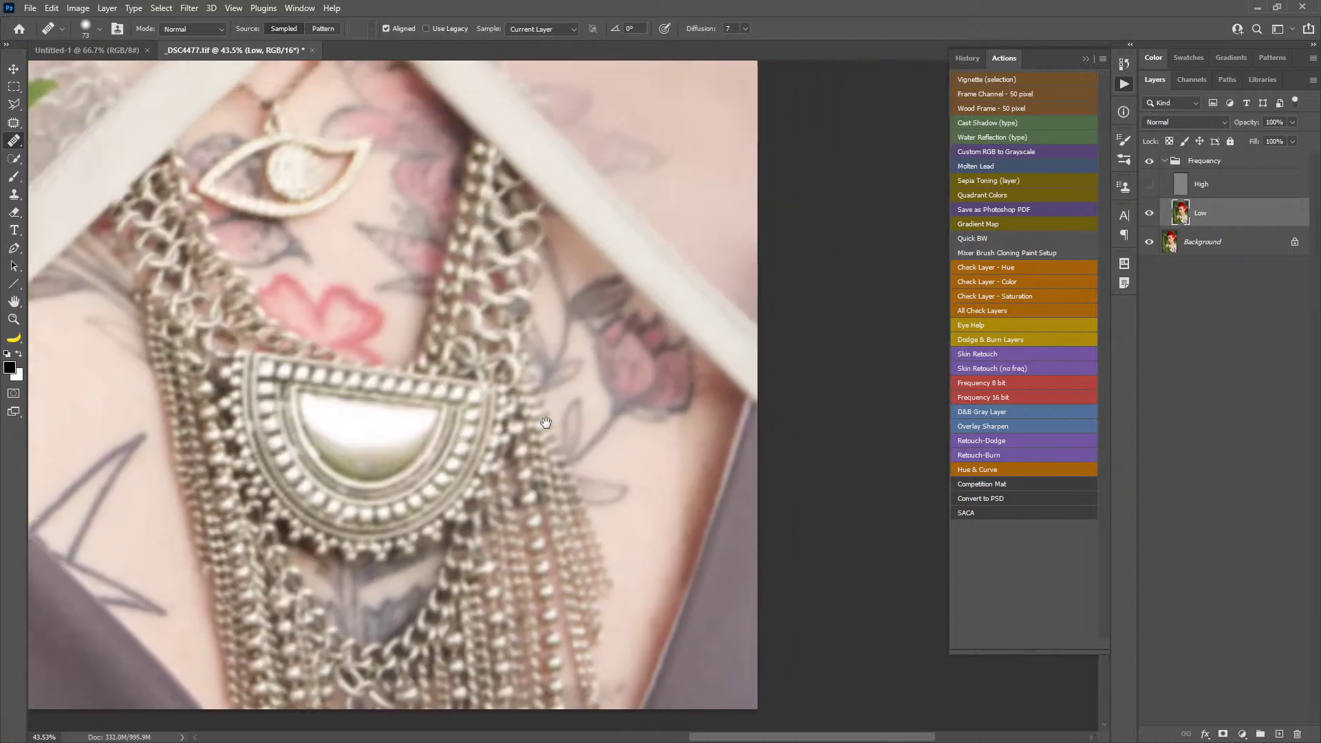
left_click_drag(625, 457, 620, 449)
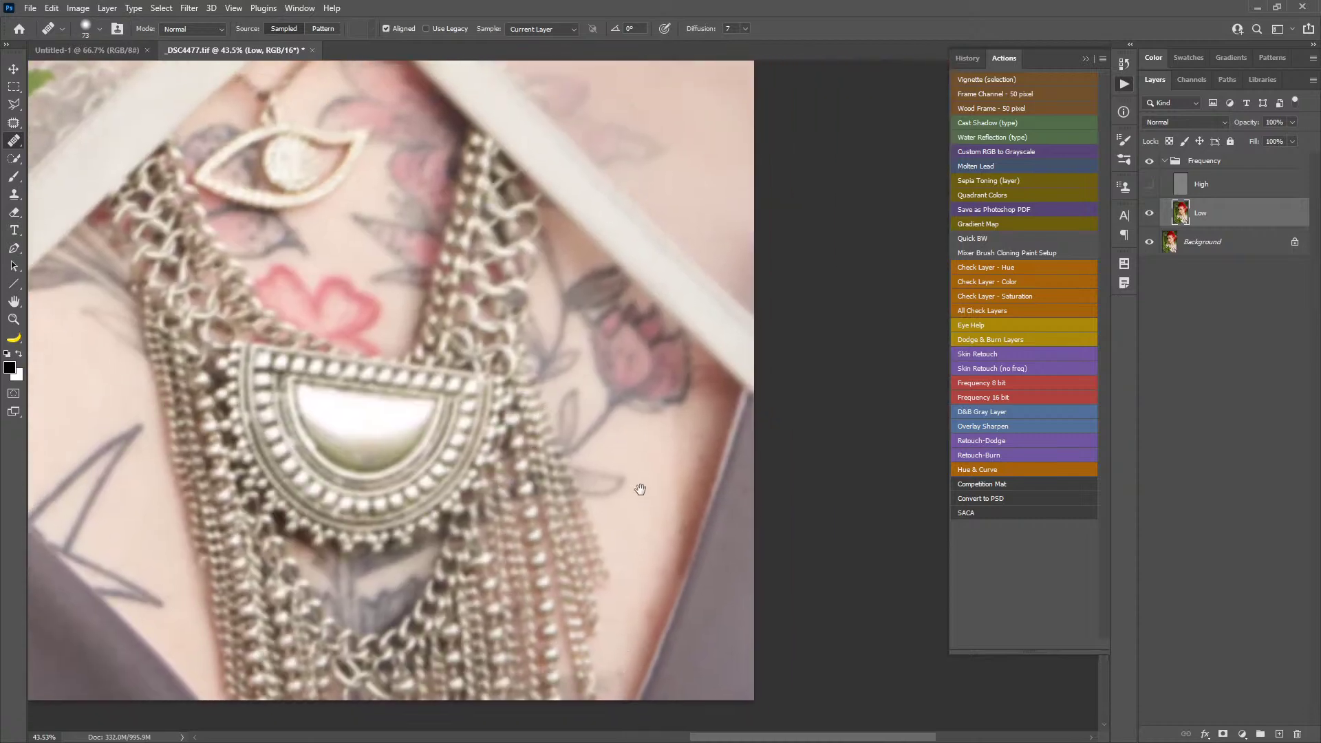
left_click(640, 489, "alt")
left_click(644, 523)
left_click(650, 574, "alt")
left_click(653, 610)
left_click_drag(608, 349, 604, 393)
- Smooth the skin tones on the outer cheek in front of the earring
scroll(604, 393, "up", 10)
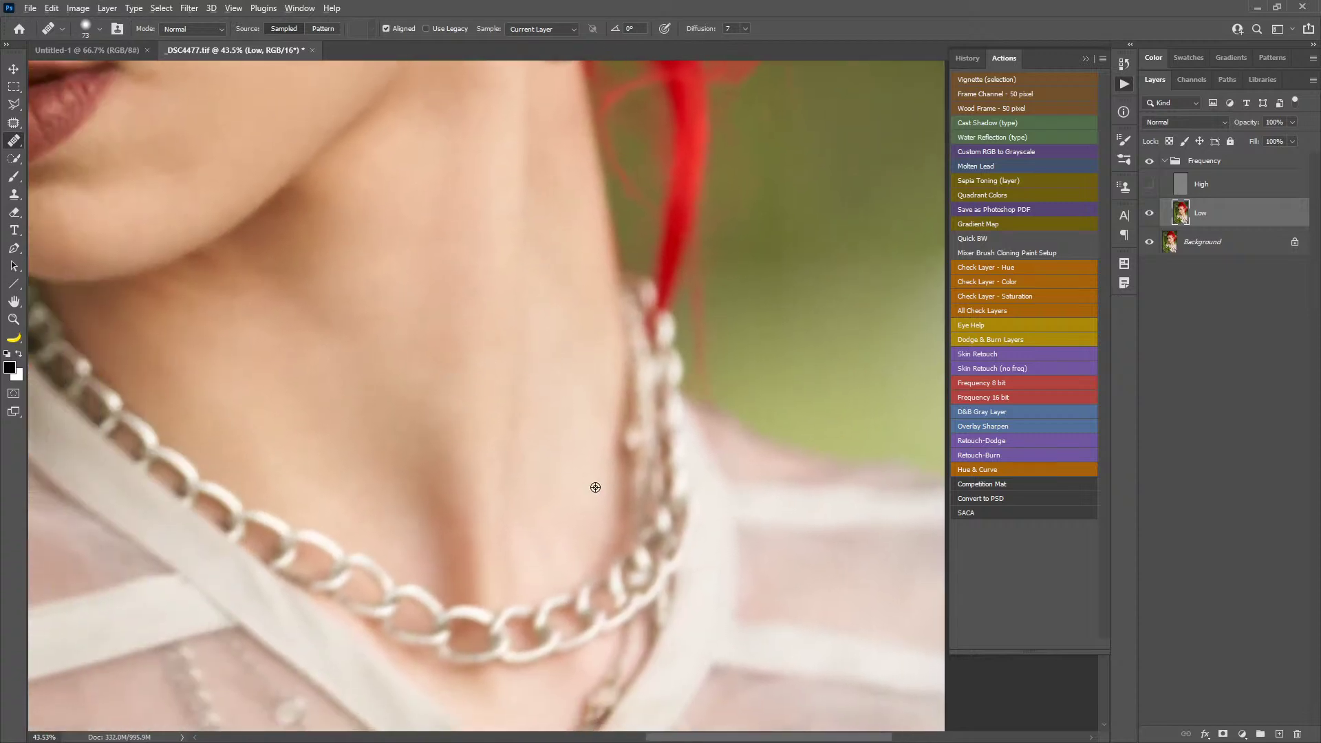
left_click_drag(461, 327, 558, 471)
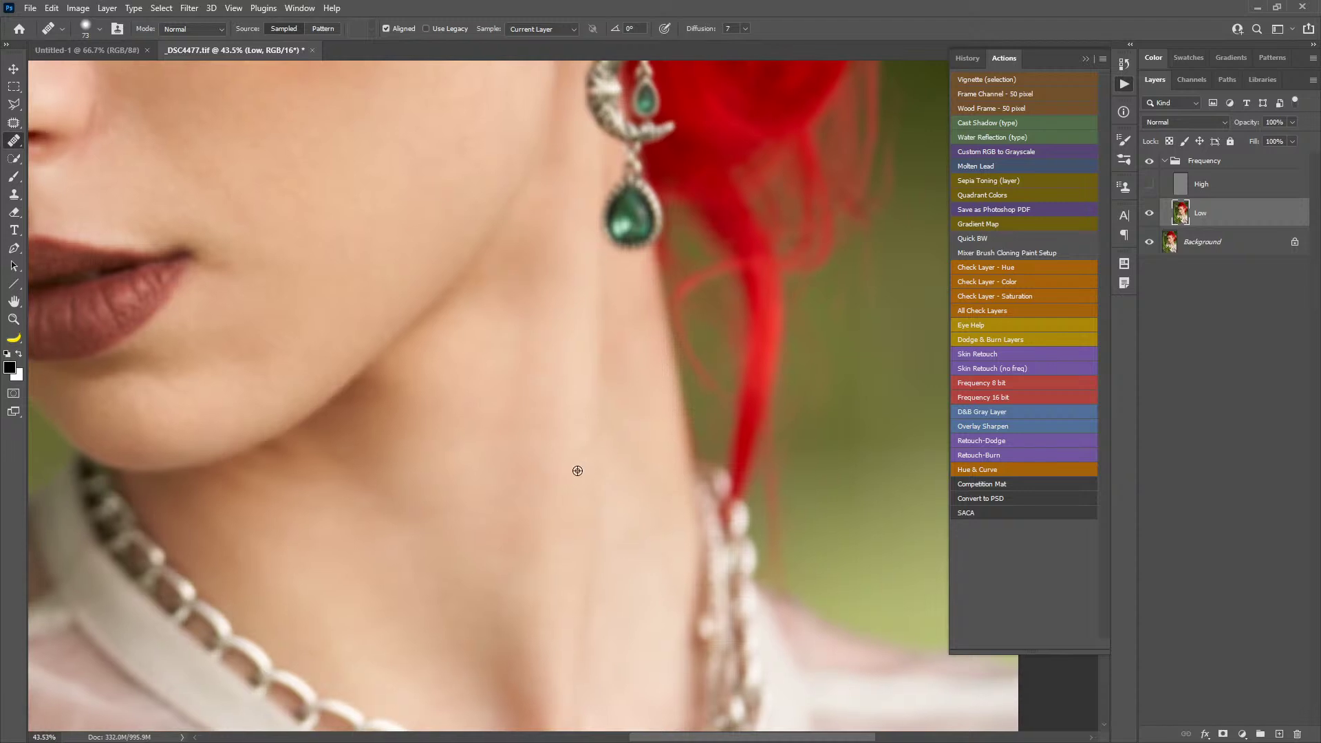
left_click_drag(562, 264, 643, 427)
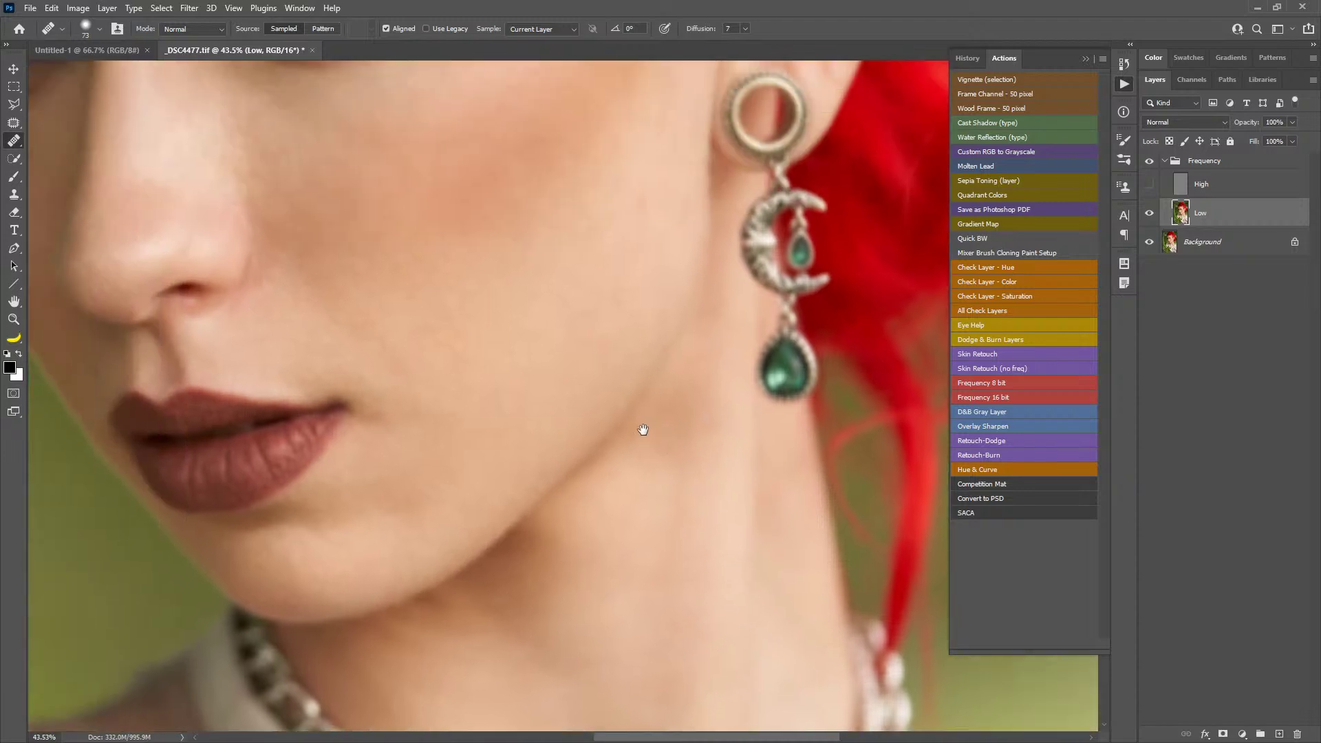
left_click_drag(442, 319, 626, 446)
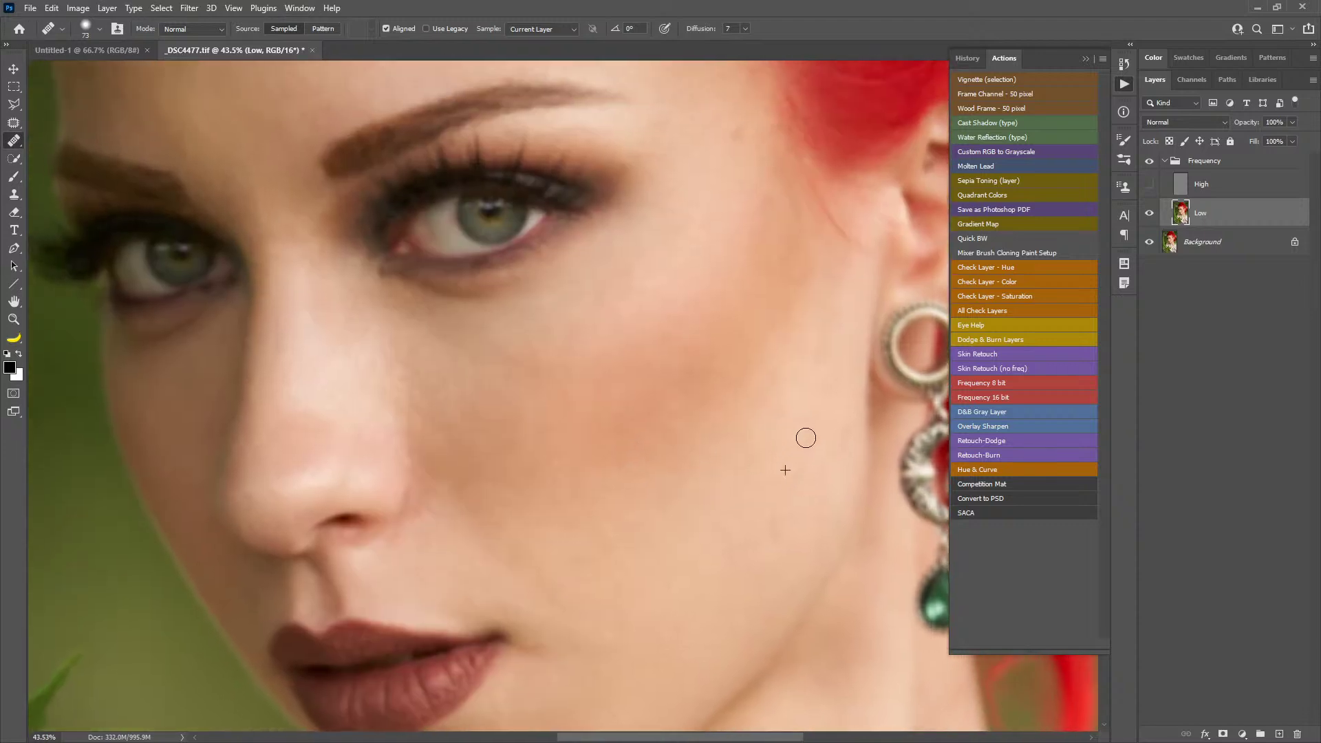
left_click(827, 463, "alt")
mouse_move(843, 430)
left_mouse_down()
mouse_move(844, 481)
mouse_move(793, 475)
mouse_move(803, 448)
left_mouse_up()
left_click(789, 502, "alt")
- Heal the last uneven tones on the middle of the forehead on the Low layer
scroll(632, 392, "up", 5)
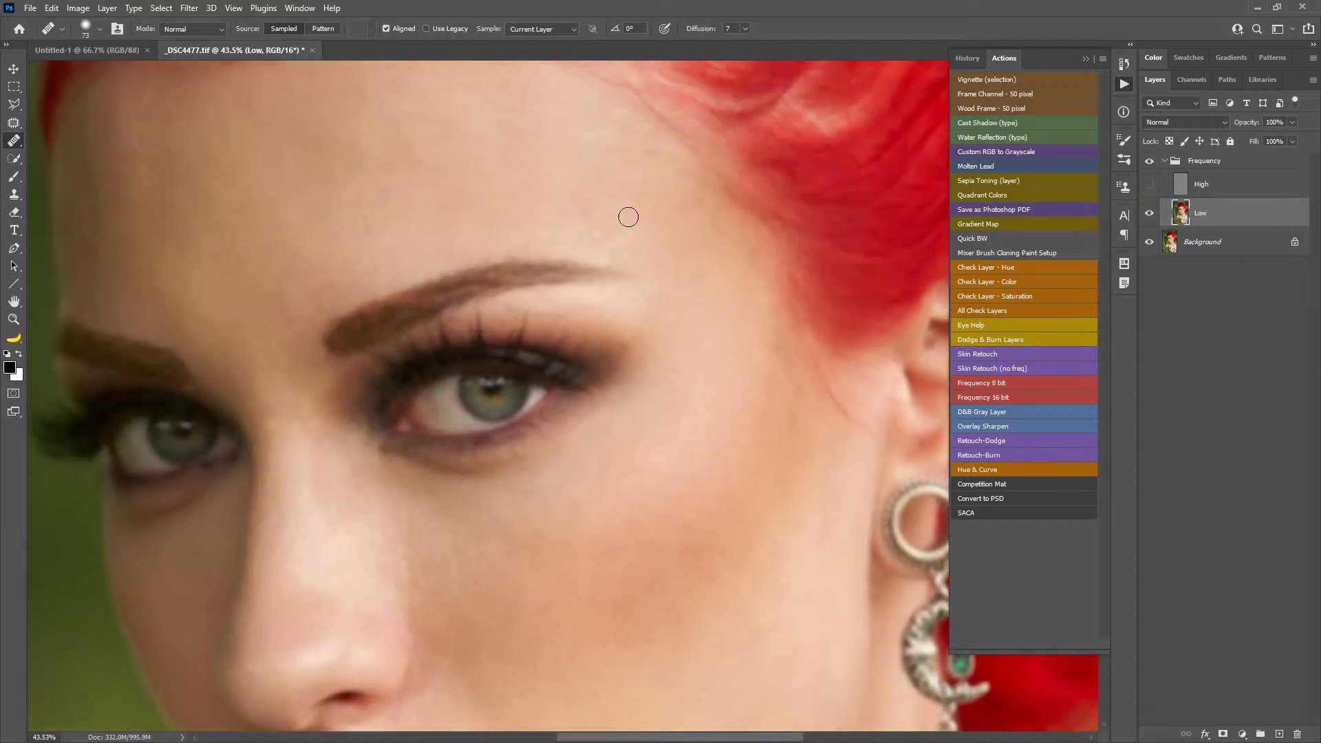
left_click_drag(587, 209, 684, 340)
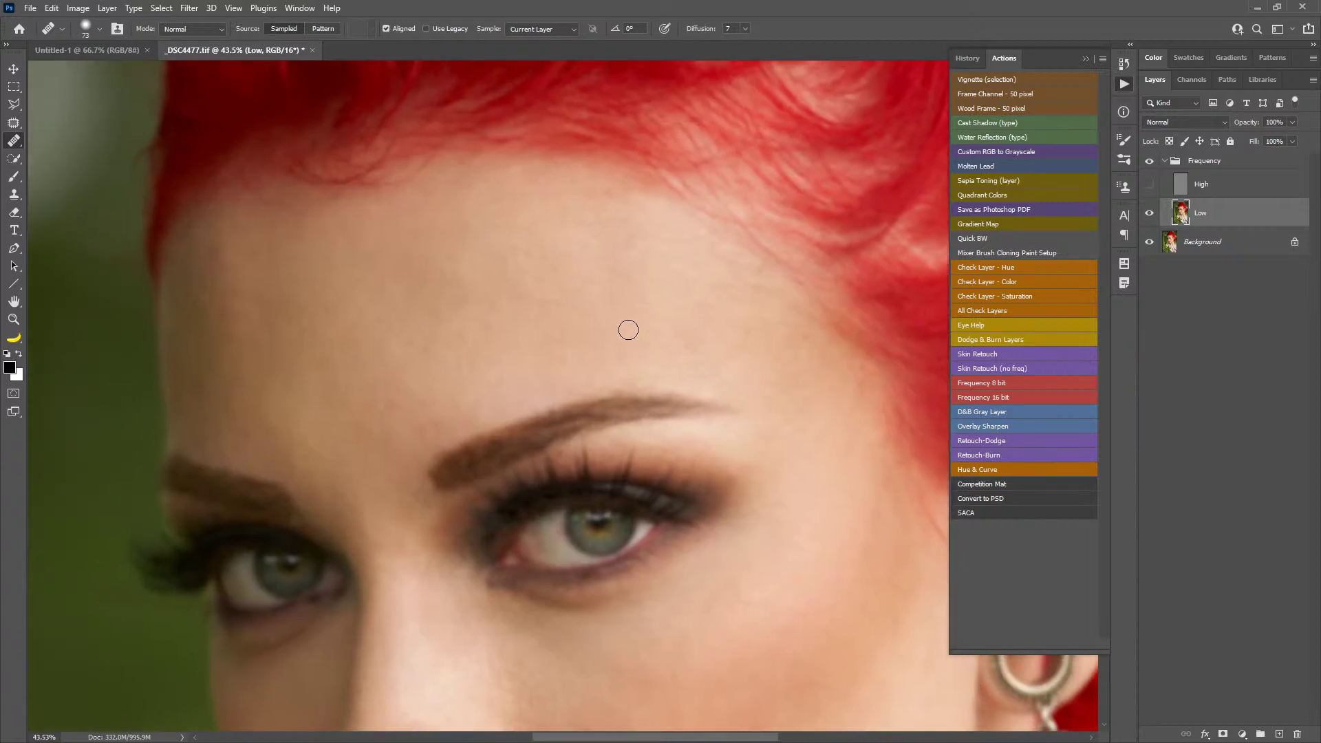
left_click(513, 330, "alt")
mouse_move(501, 288)
left_mouse_down()
mouse_move(481, 299)
mouse_move(495, 316)
mouse_move(480, 312)
mouse_move(480, 269)
mouse_move(551, 287)
mouse_move(537, 288)
left_mouse_up()
left_click(467, 341, "alt")
left_click_drag(699, 479, 782, 393)
- Show and activate the High layer, and clone clean skin texture over the forehead with a 40-pixel Clone Stamp
left_click(1149, 184)
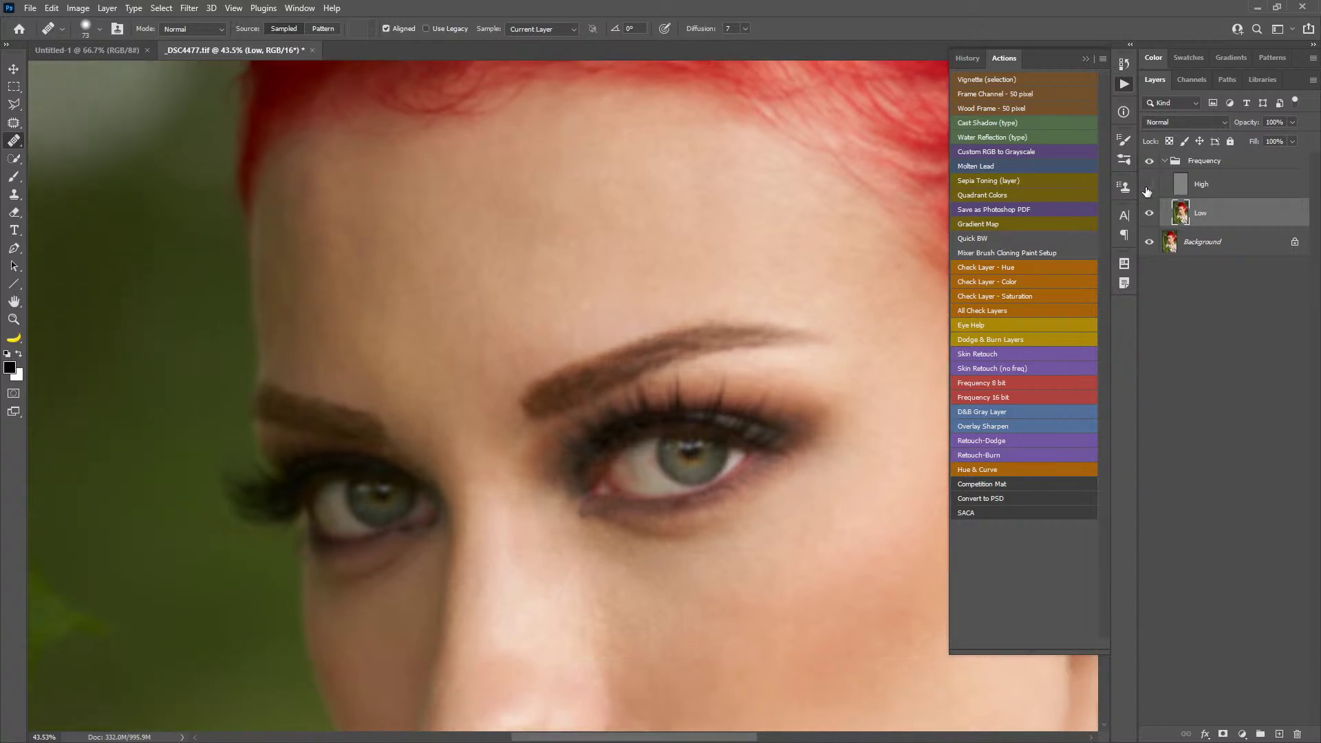
left_click(1202, 192)
key("s")
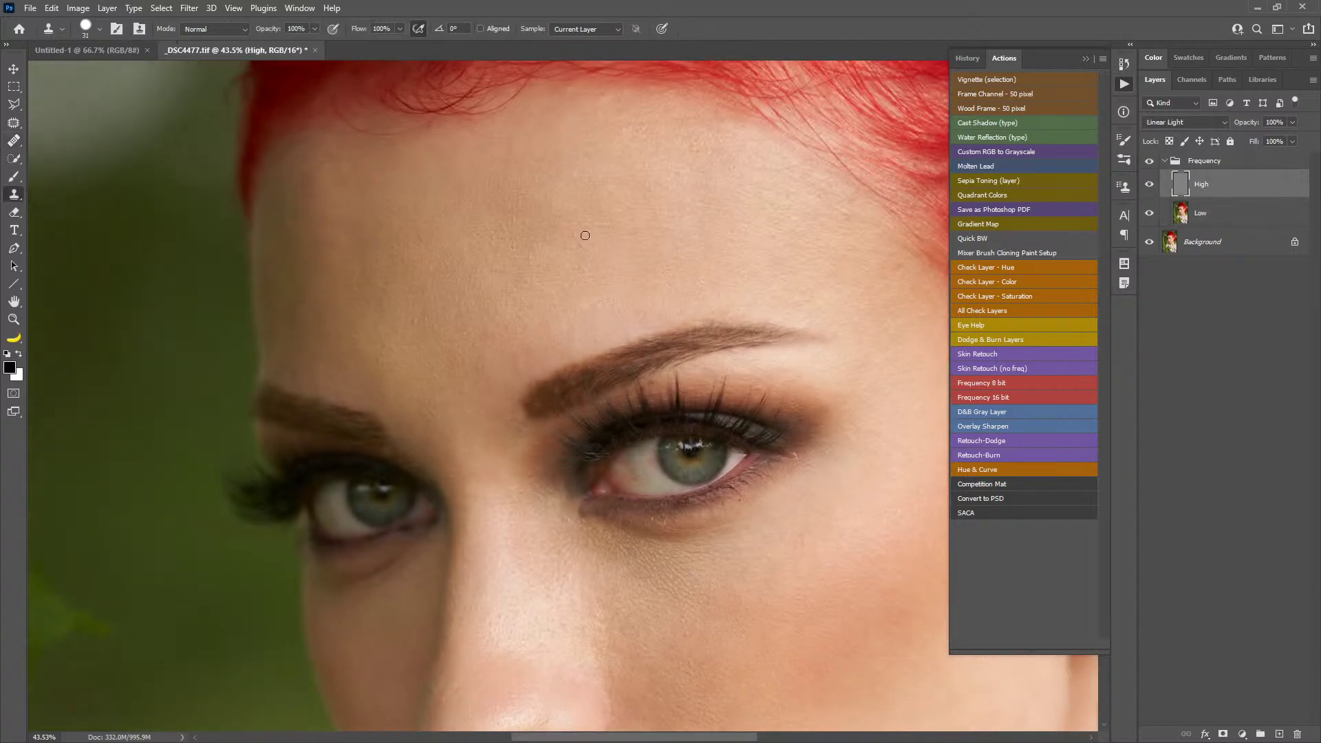
mouse_move(611, 192)
left_mouse_down()
mouse_move(617, 225)
mouse_move(669, 227)
mouse_move(669, 213)
left_mouse_up()
left_click(658, 205, "alt")
mouse_move(493, 325)
left_mouse_down()
mouse_move(547, 434)
mouse_move(469, 447)
left_mouse_up()
left_click(467, 423, "alt")
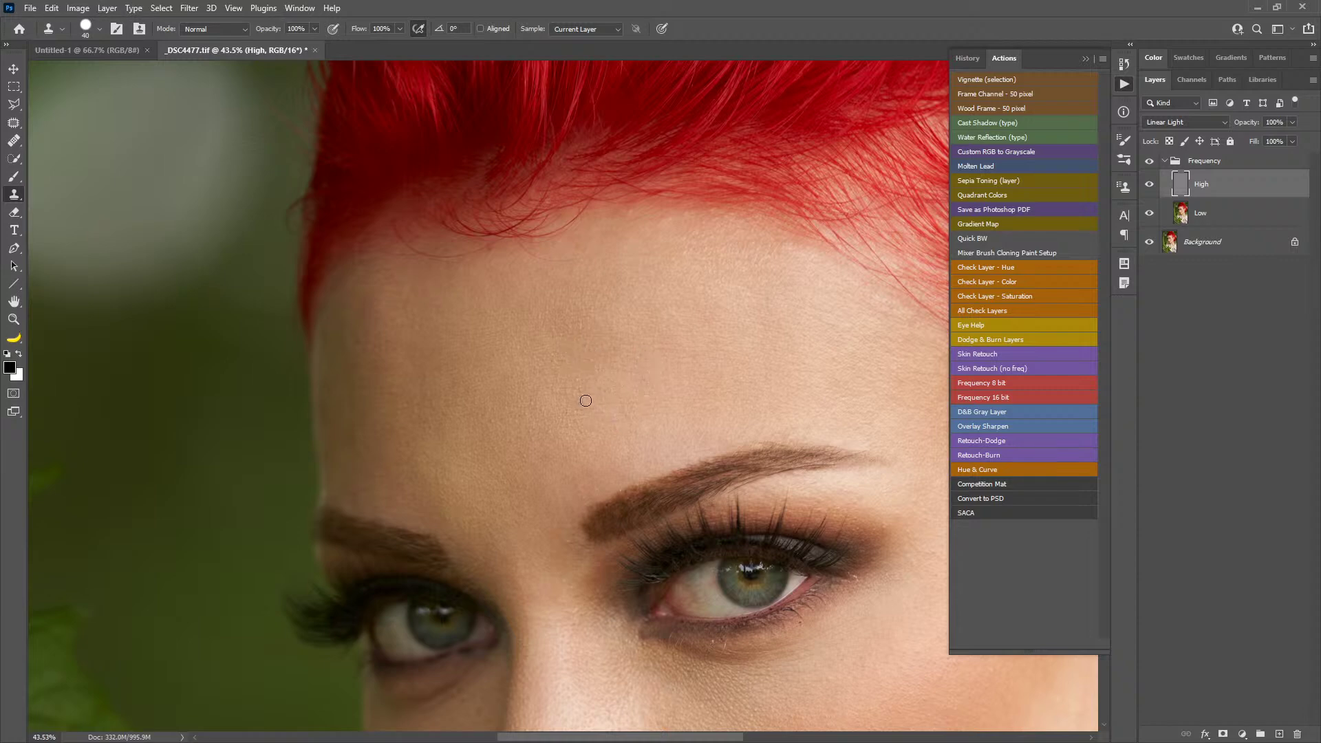
mouse_move(556, 368)
left_mouse_down()
mouse_move(612, 359)
mouse_move(582, 345)
left_mouse_up()
- Clone clean texture over the rough spots on the nose, cheek and outer eye area of the High layer
scroll(661, 386, "down", 5)
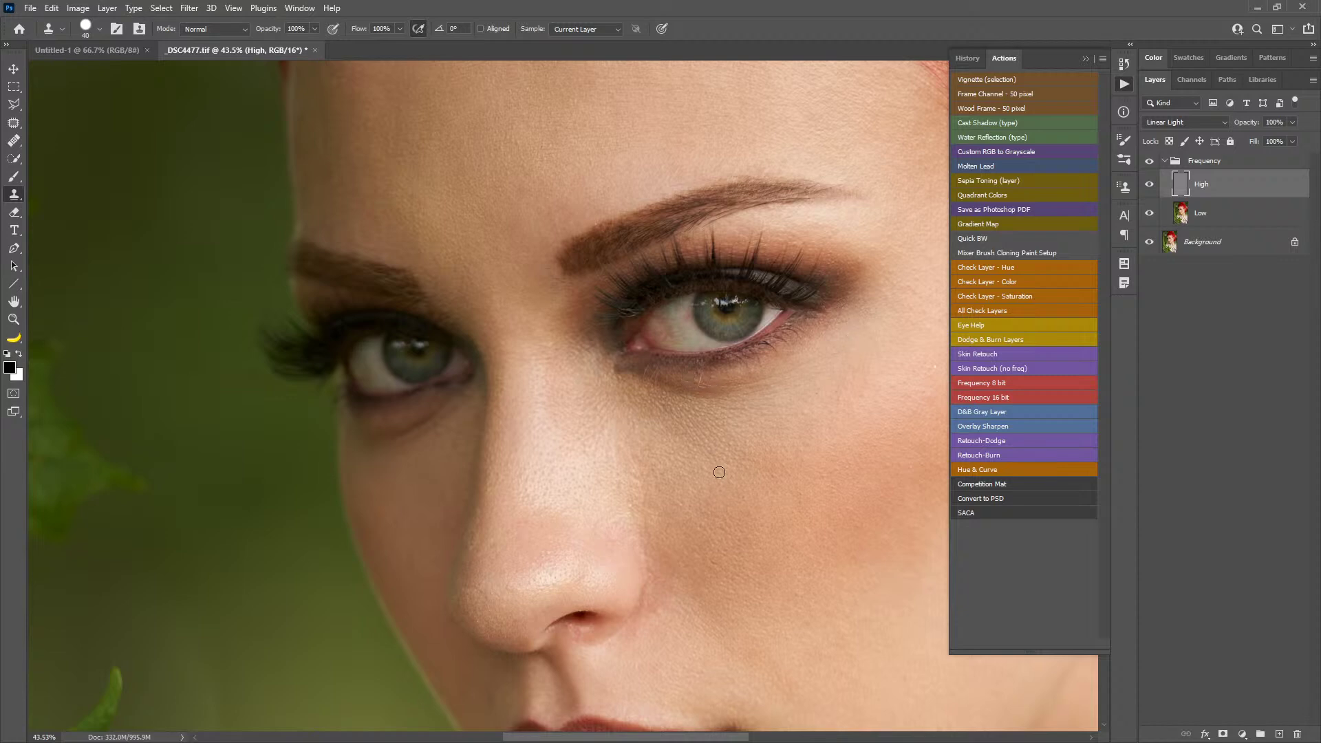
scroll(719, 472, "down", 3)
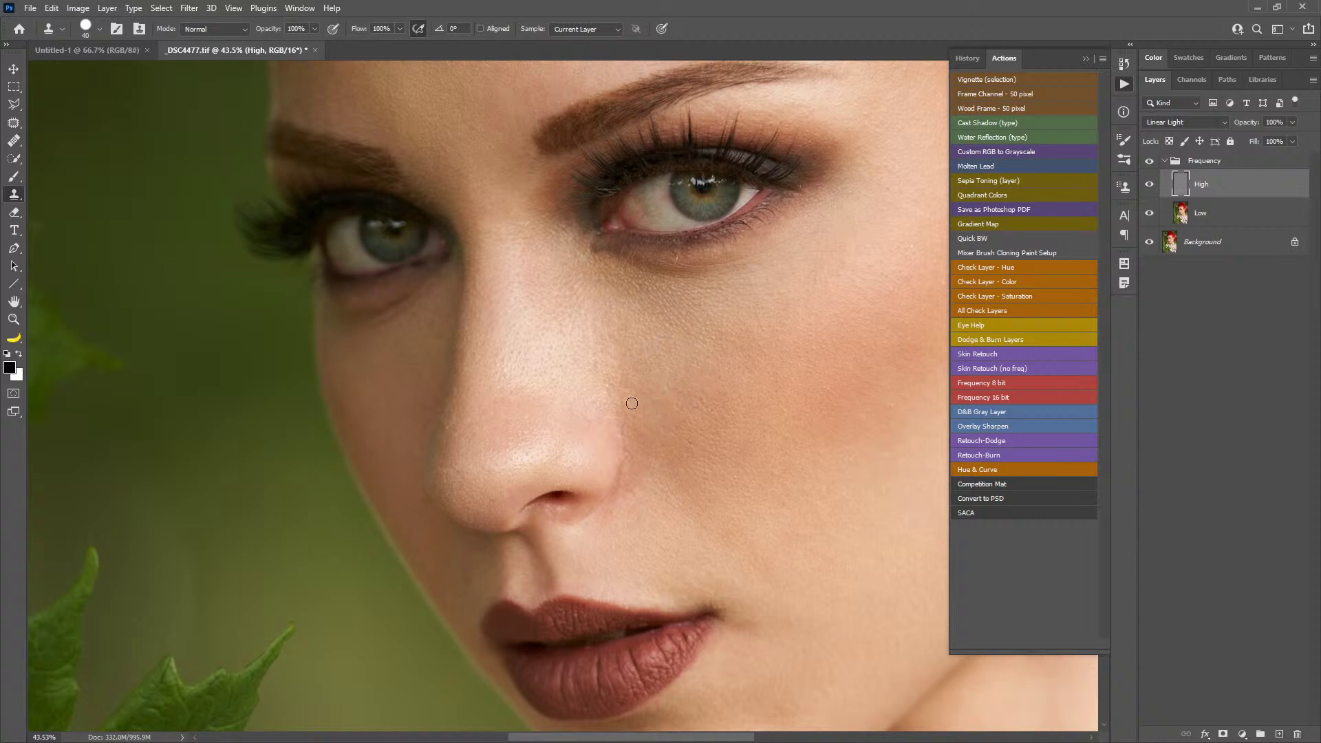
mouse_move(549, 479)
left_mouse_down()
mouse_move(555, 322)
mouse_move(539, 320)
left_mouse_up()
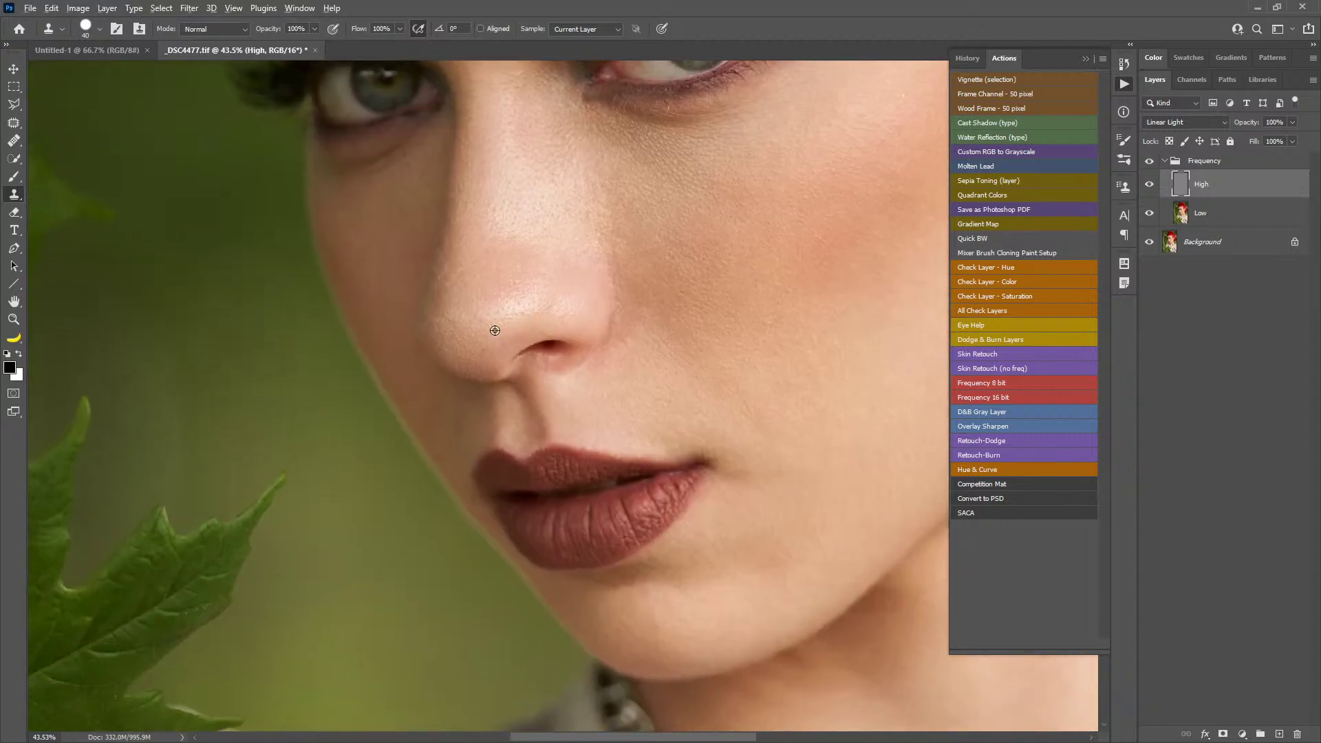
left_click(495, 331, "alt")
left_click_drag(742, 435, 658, 547)
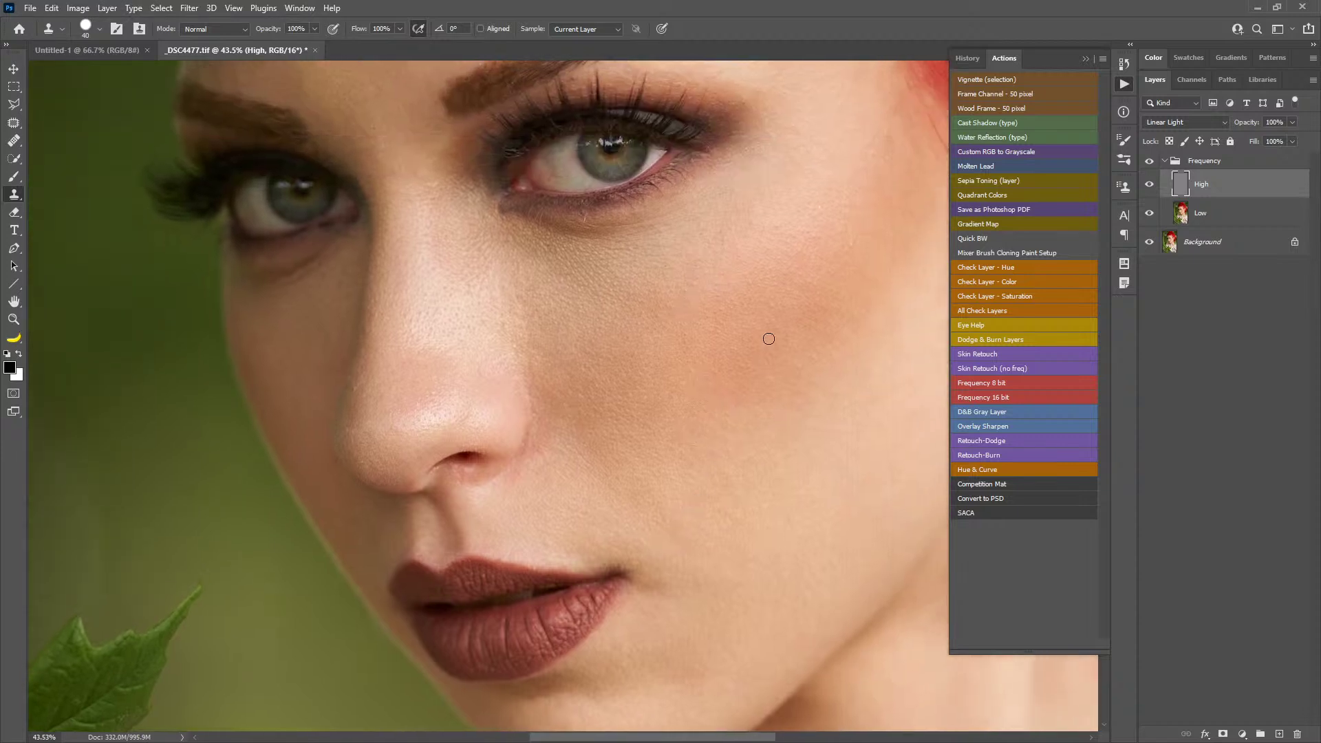
mouse_move(799, 404)
left_mouse_down()
mouse_move(637, 472)
mouse_move(647, 431)
left_mouse_up()
left_click(655, 437, "alt")
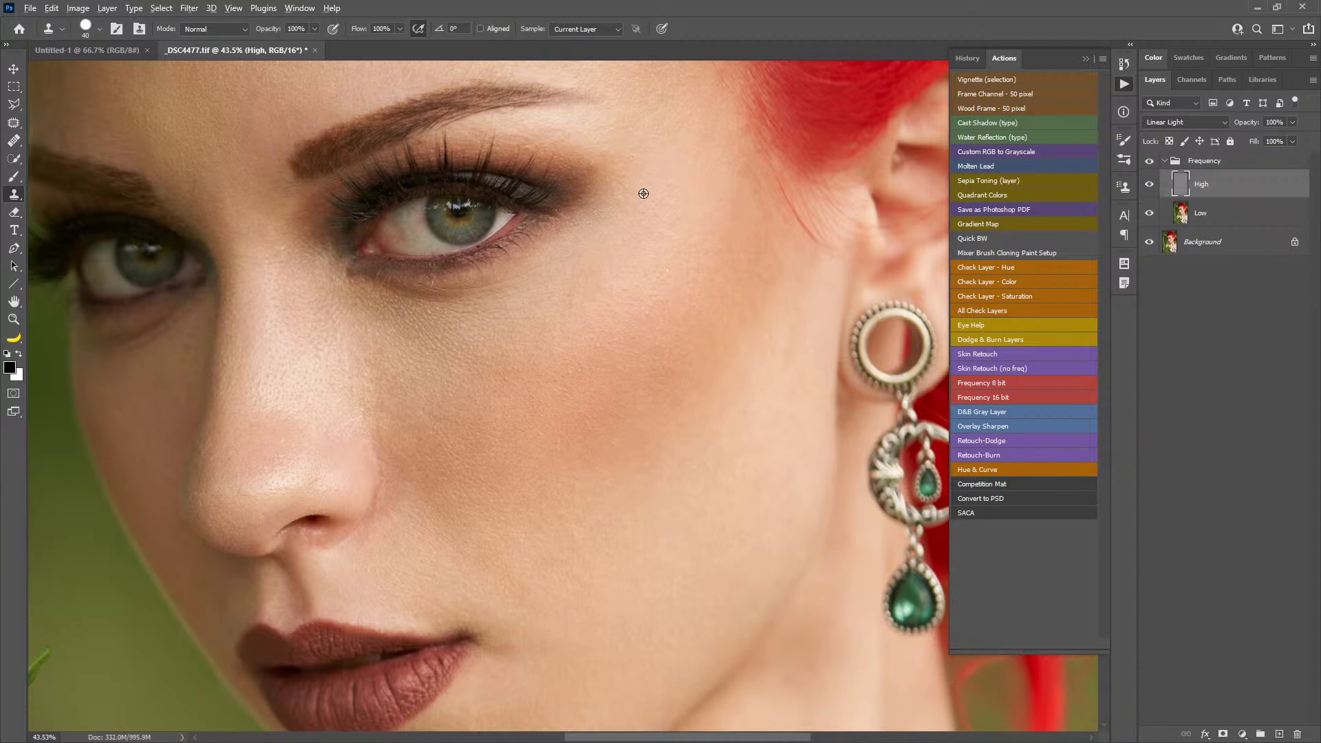
left_click_drag(644, 195, 623, 196)
- Examine the retouched skin on the cheek, neck and eye area, and review the whole face zoomed out
scroll(617, 342, "down", 5)
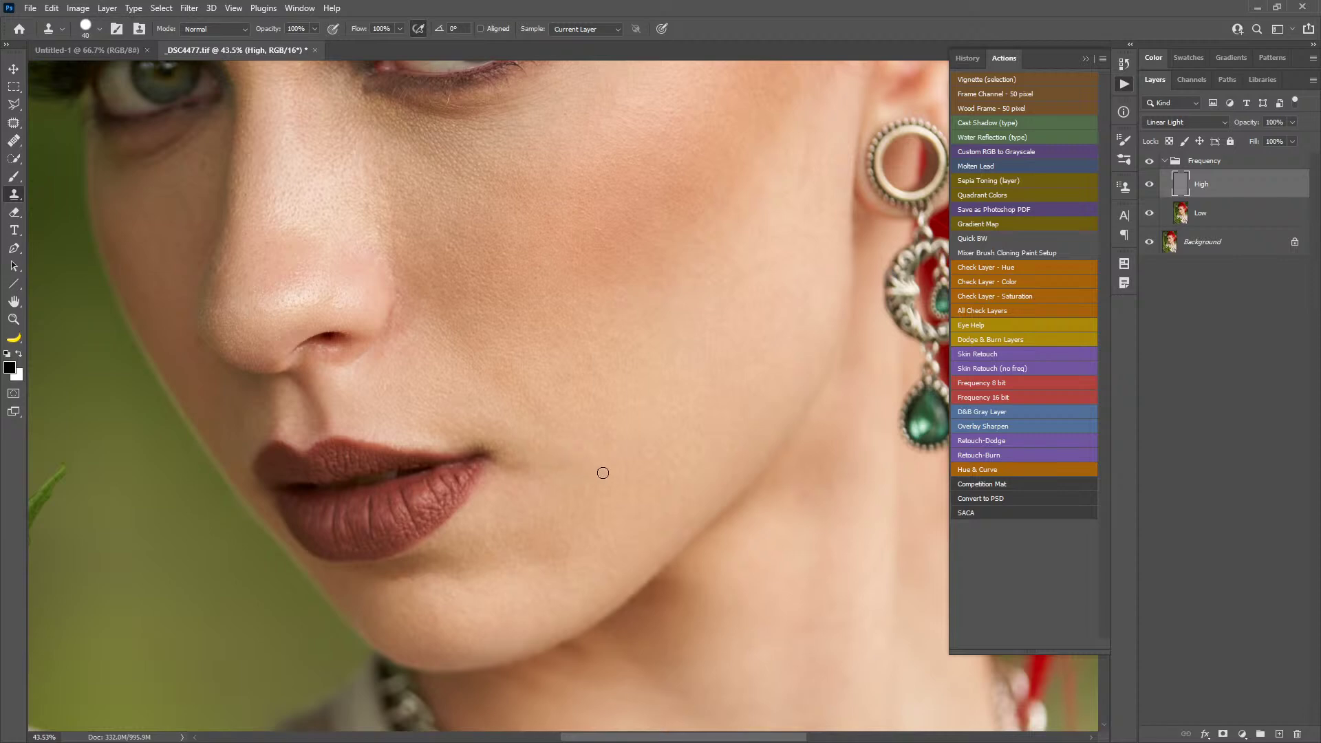
scroll(635, 344, "down", 10)
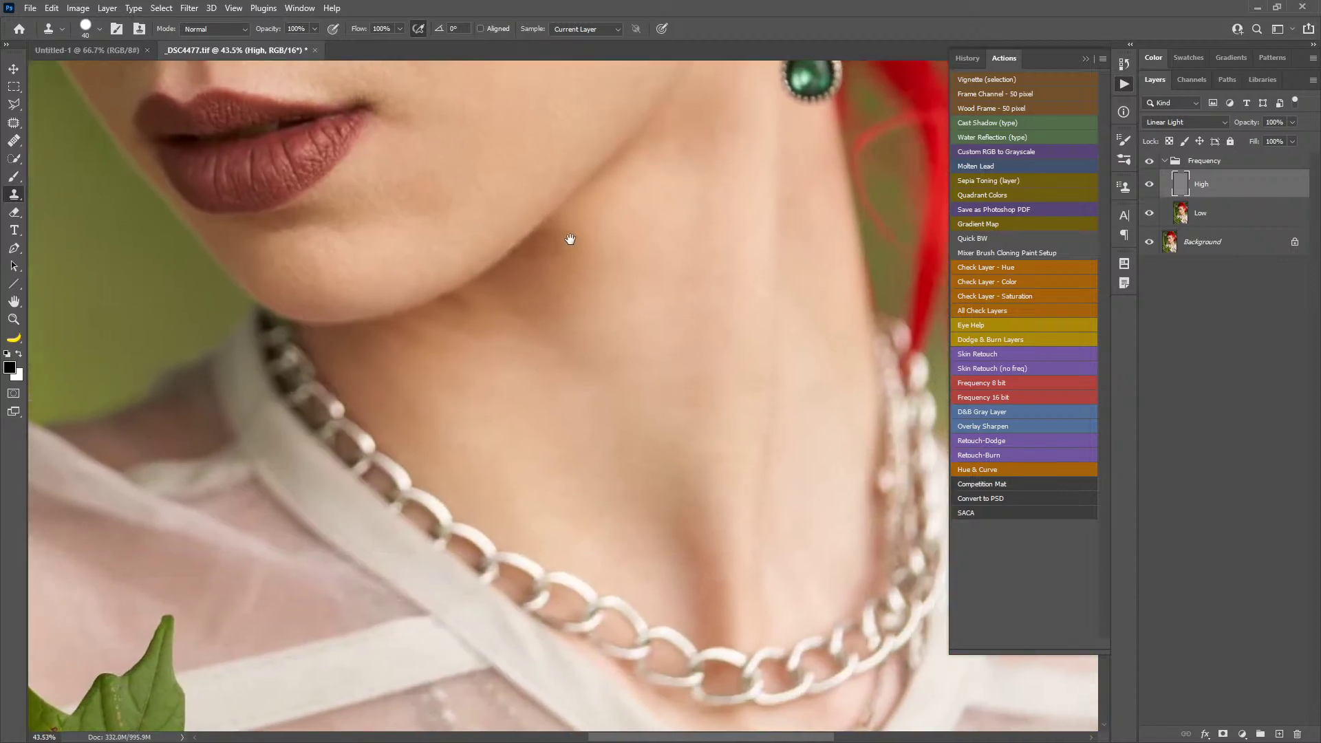
scroll(569, 239, "up", 12)
left_click_drag(507, 319, 711, 457)
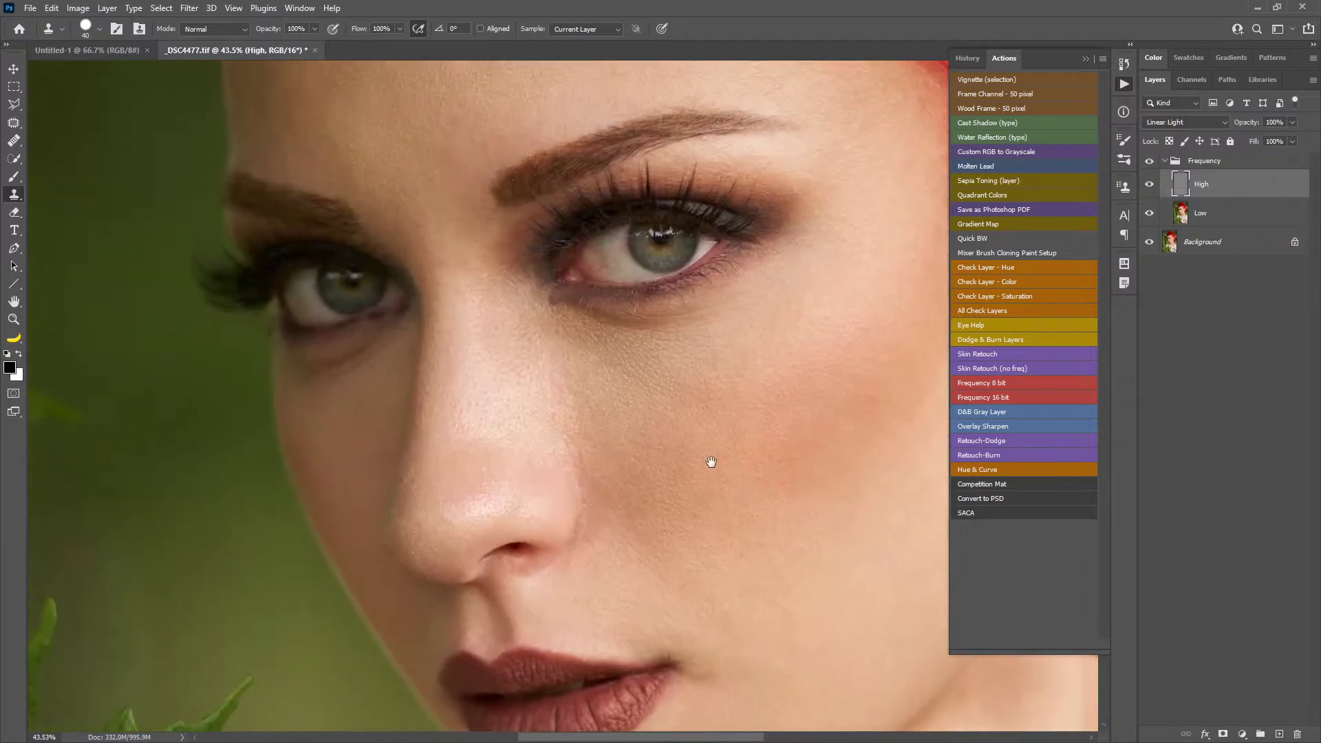
scroll(654, 413, "up", 2)
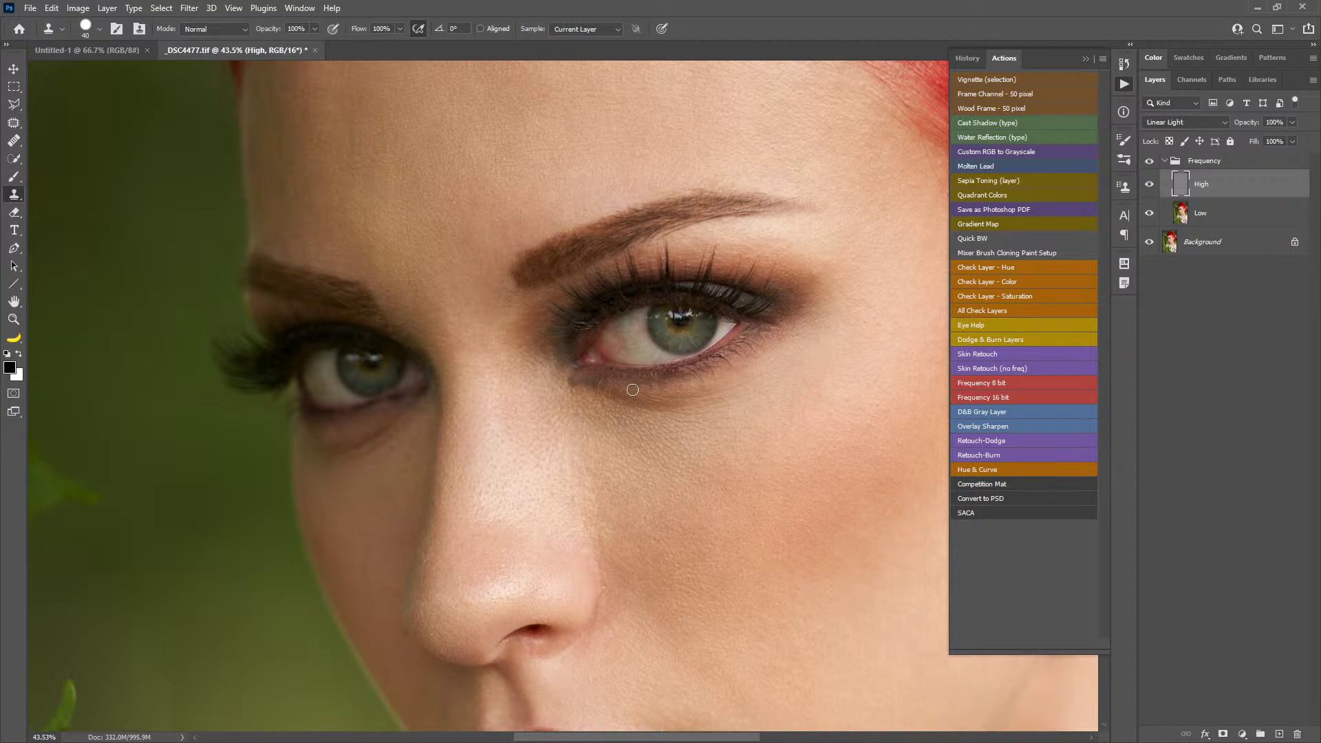
key("z")
left_click_drag(621, 418, 557, 418)
left_click_drag(730, 390, 662, 320)
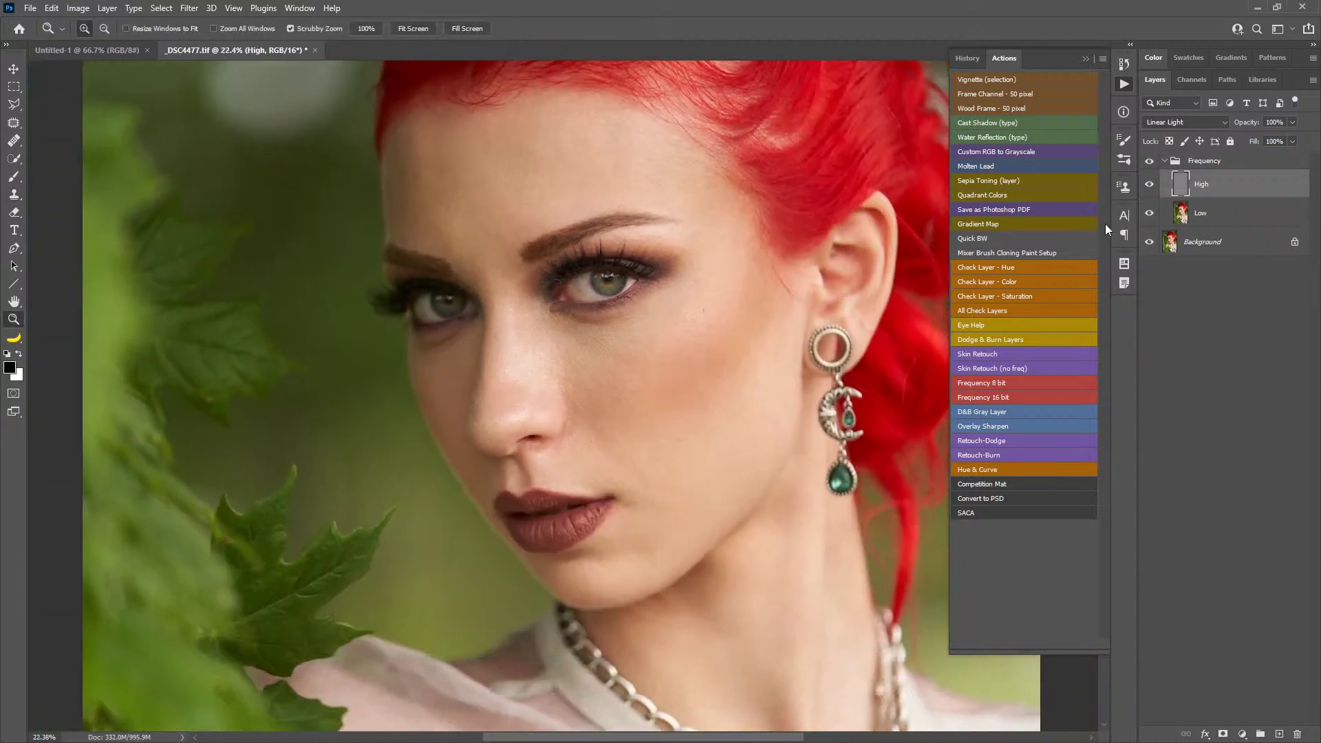
- Select the Frequency group and run the Dodge & Burn Layers action on it
left_click(1208, 161)
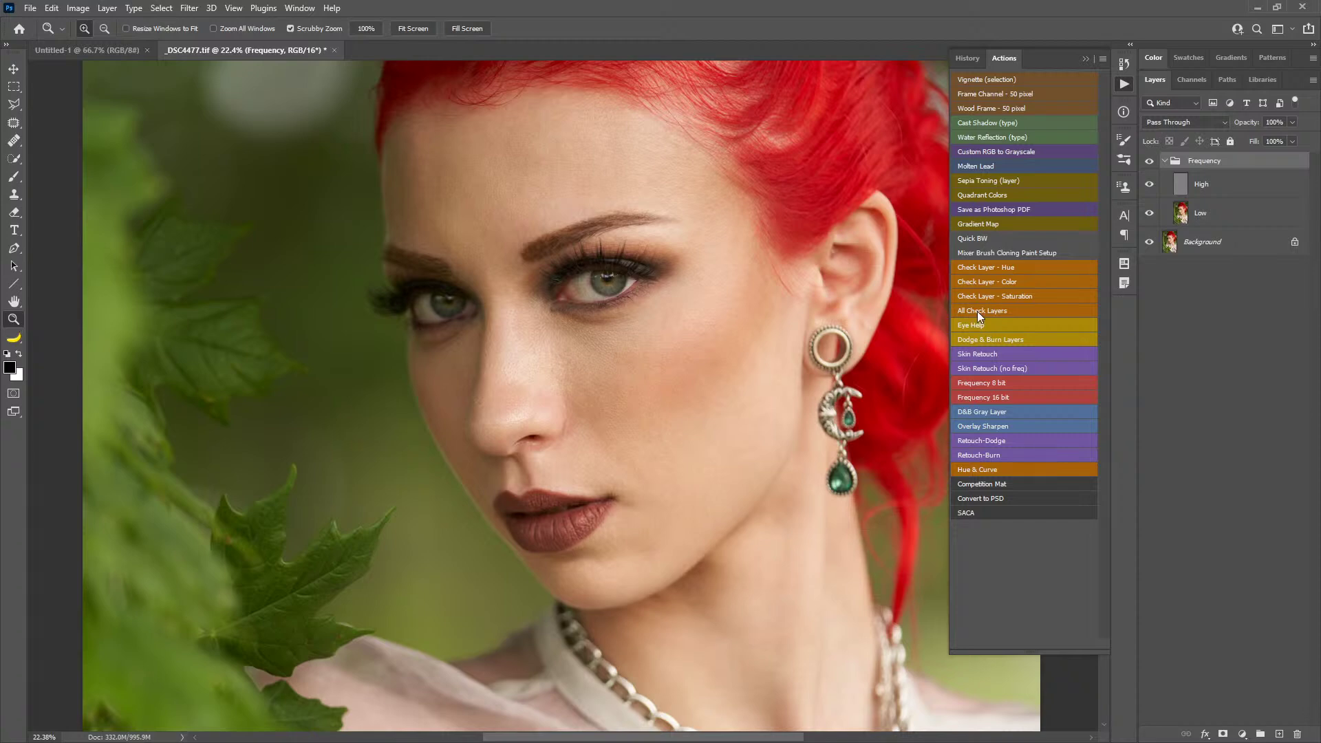
left_click(1005, 339)
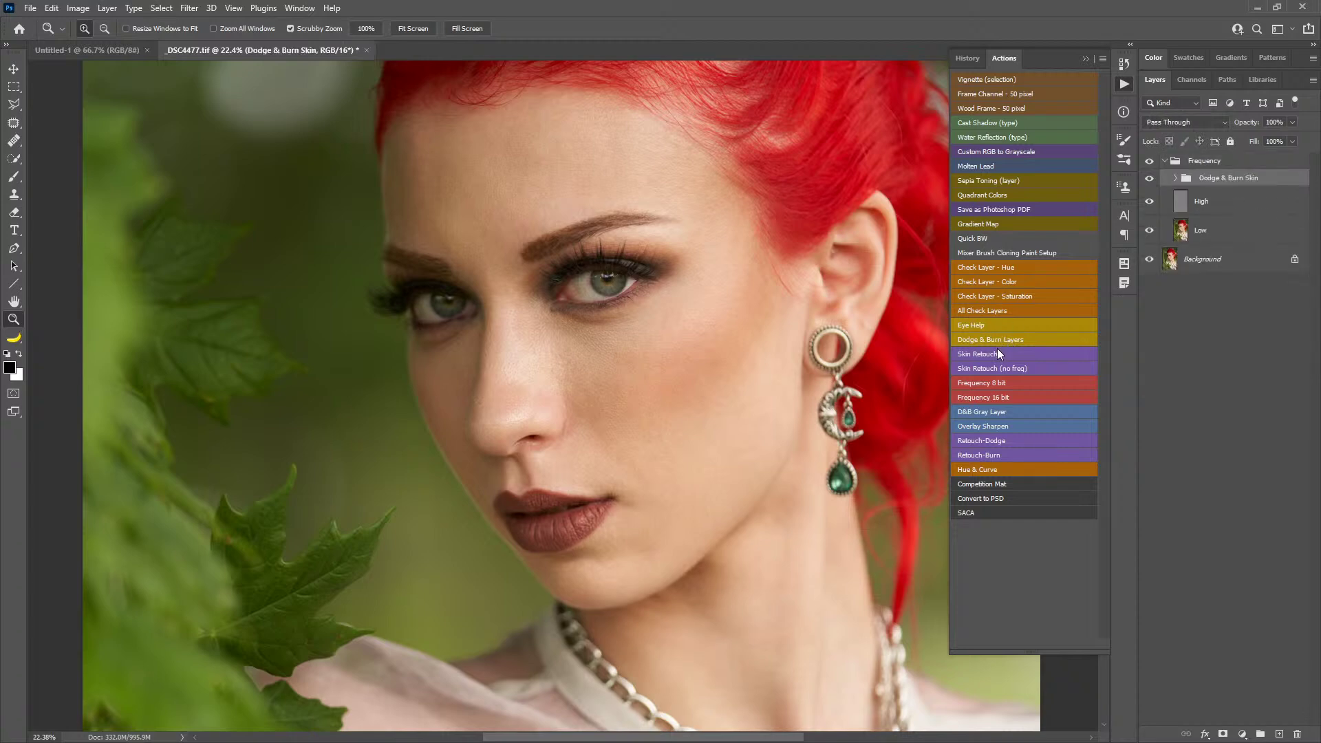
- Move the Dodge & Burn Skin group out of and above the Frequency group, and run the Eye Help action
left_click_drag(1220, 177, 1210, 153)
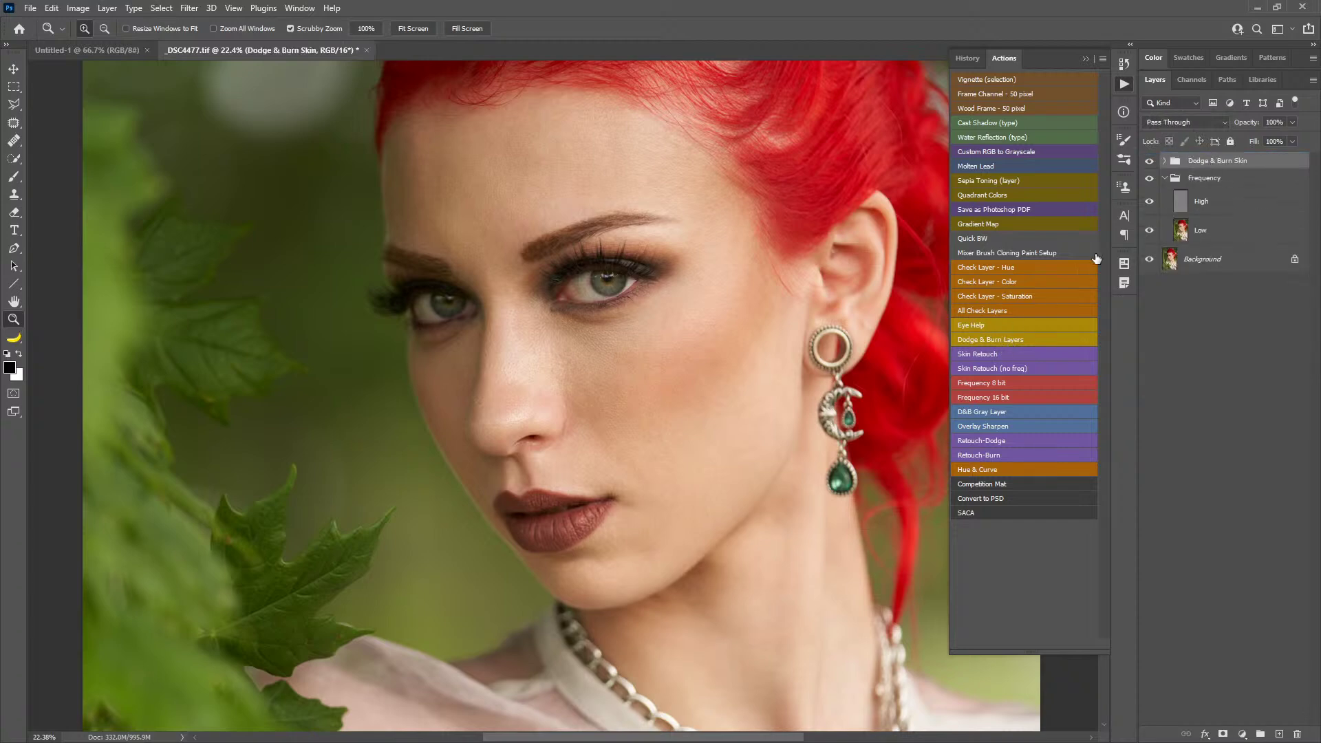
left_click(988, 325)
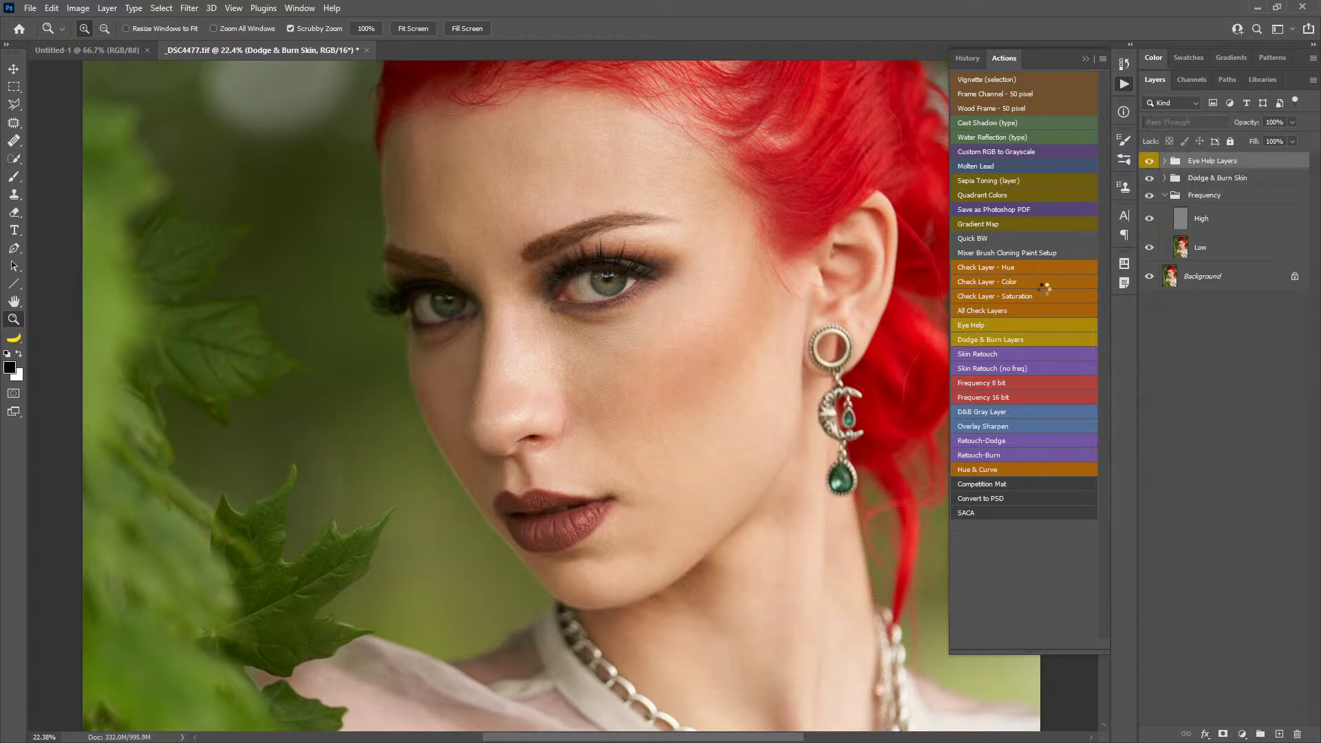
- Delete every layer except Contrast and Luminosity from the Eye Help Layers group, and expand the Dodge & Burn Skin group
left_click(1163, 162)
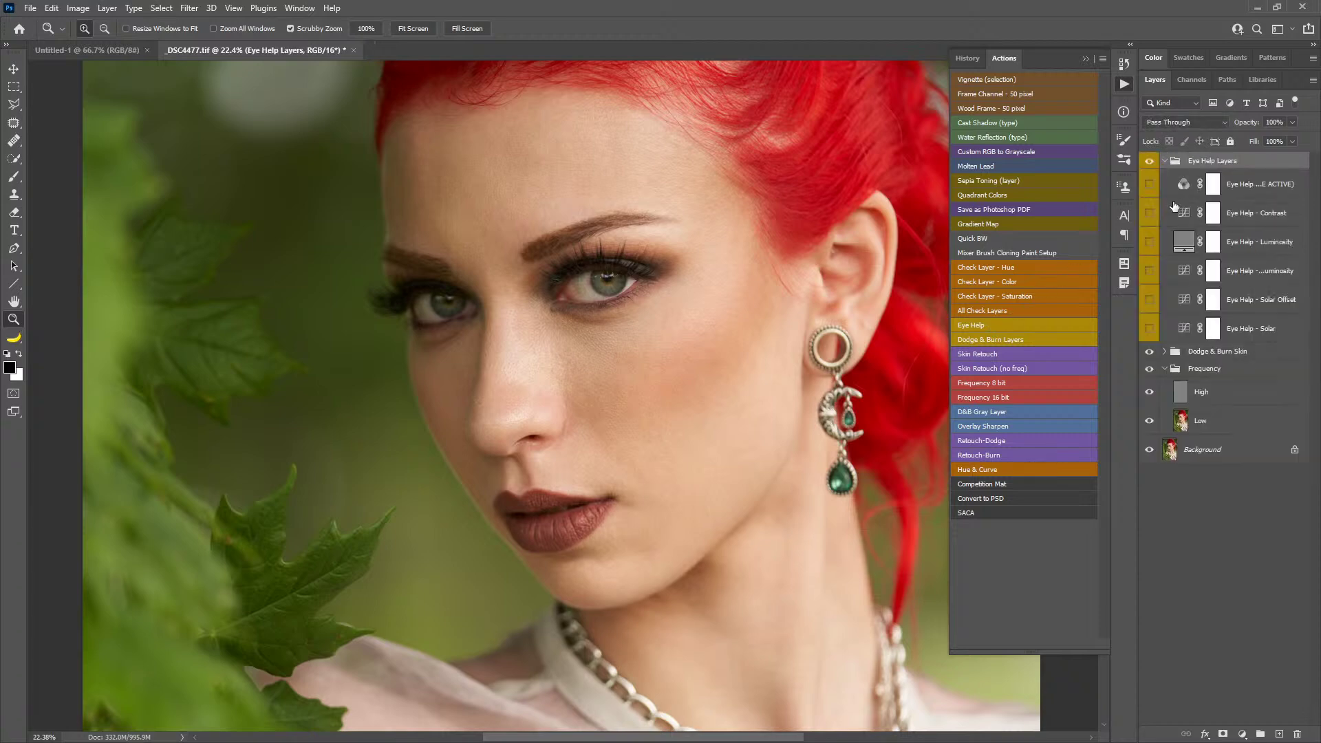
left_click(1260, 190)
key("Delete")
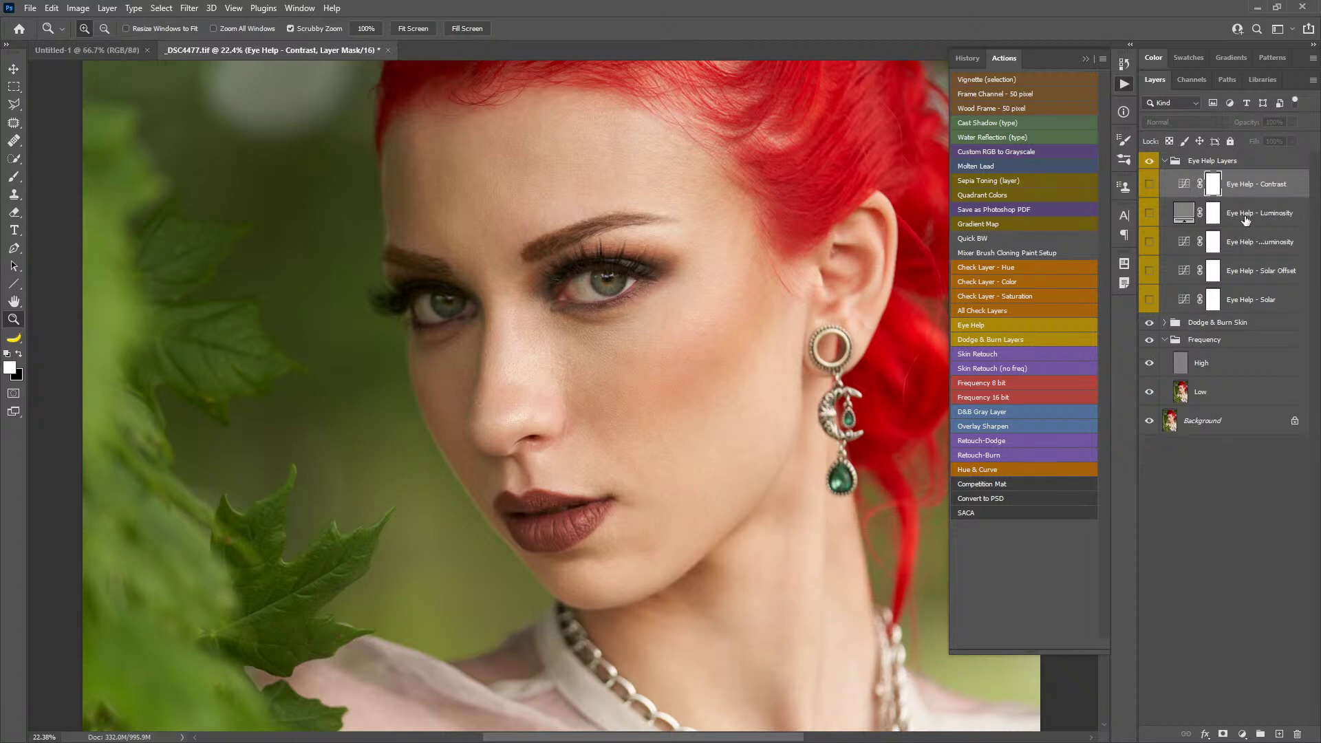
left_click(1239, 245)
key("Delete")
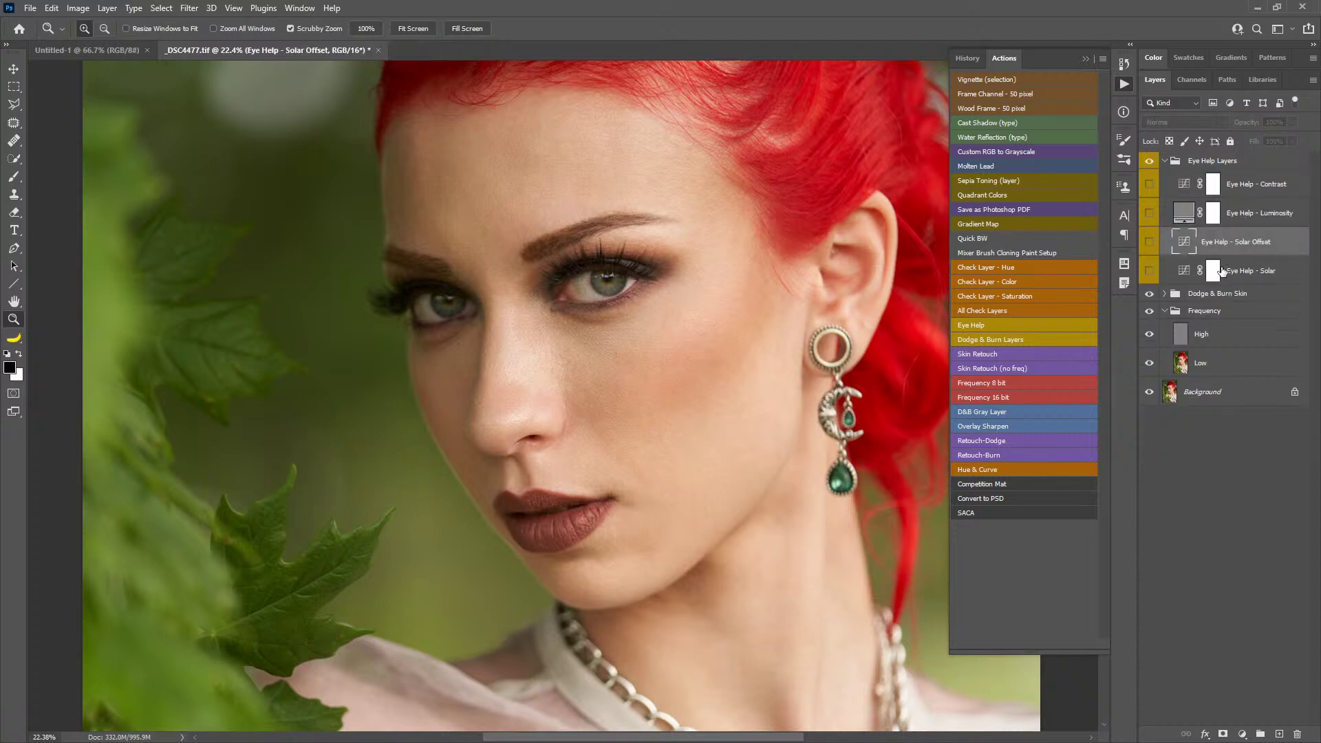
key("Delete")
key("Delete")
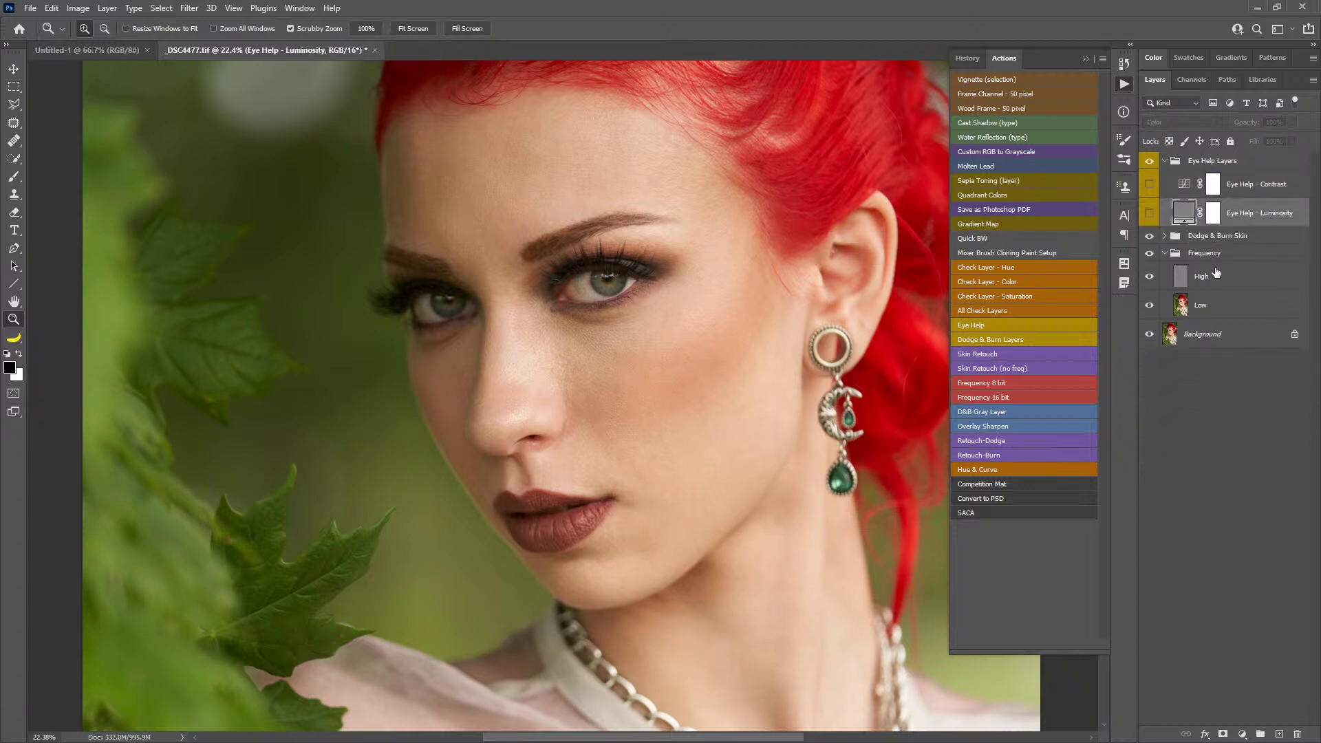
left_click(1163, 242)
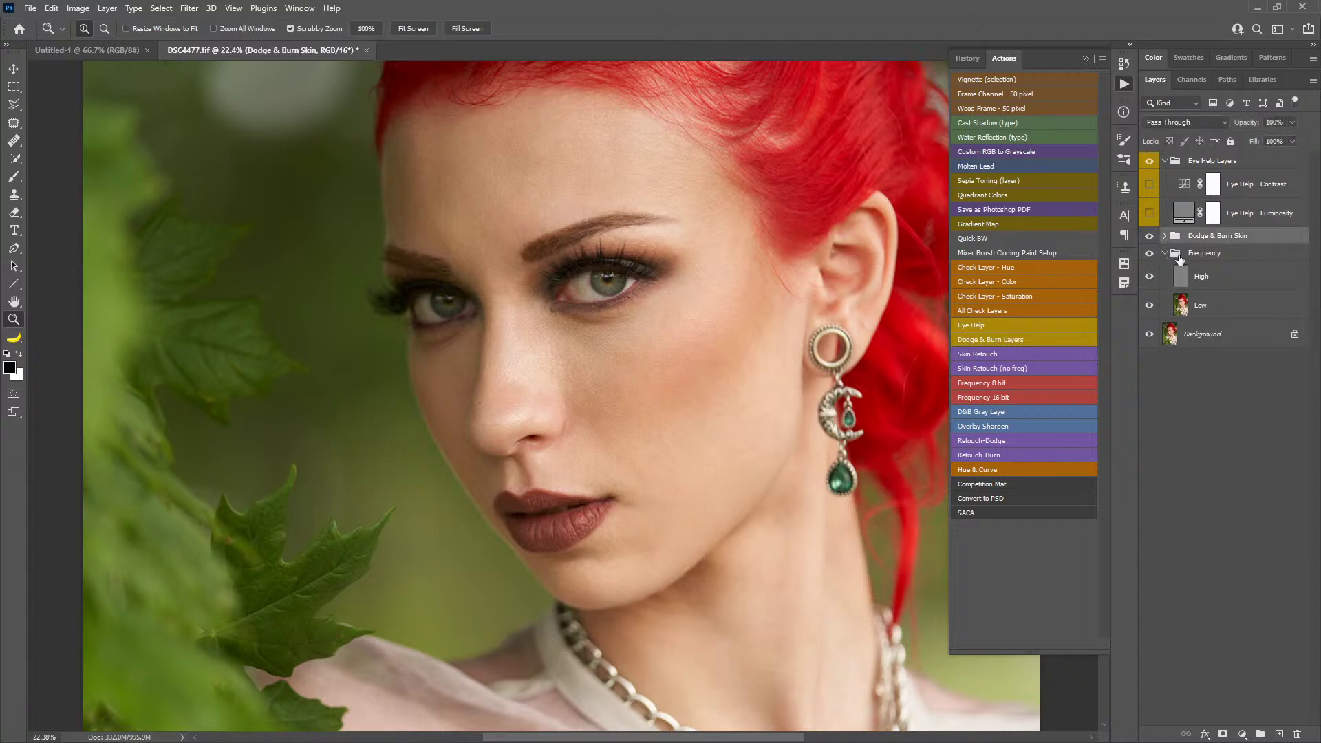
left_click(1164, 236)
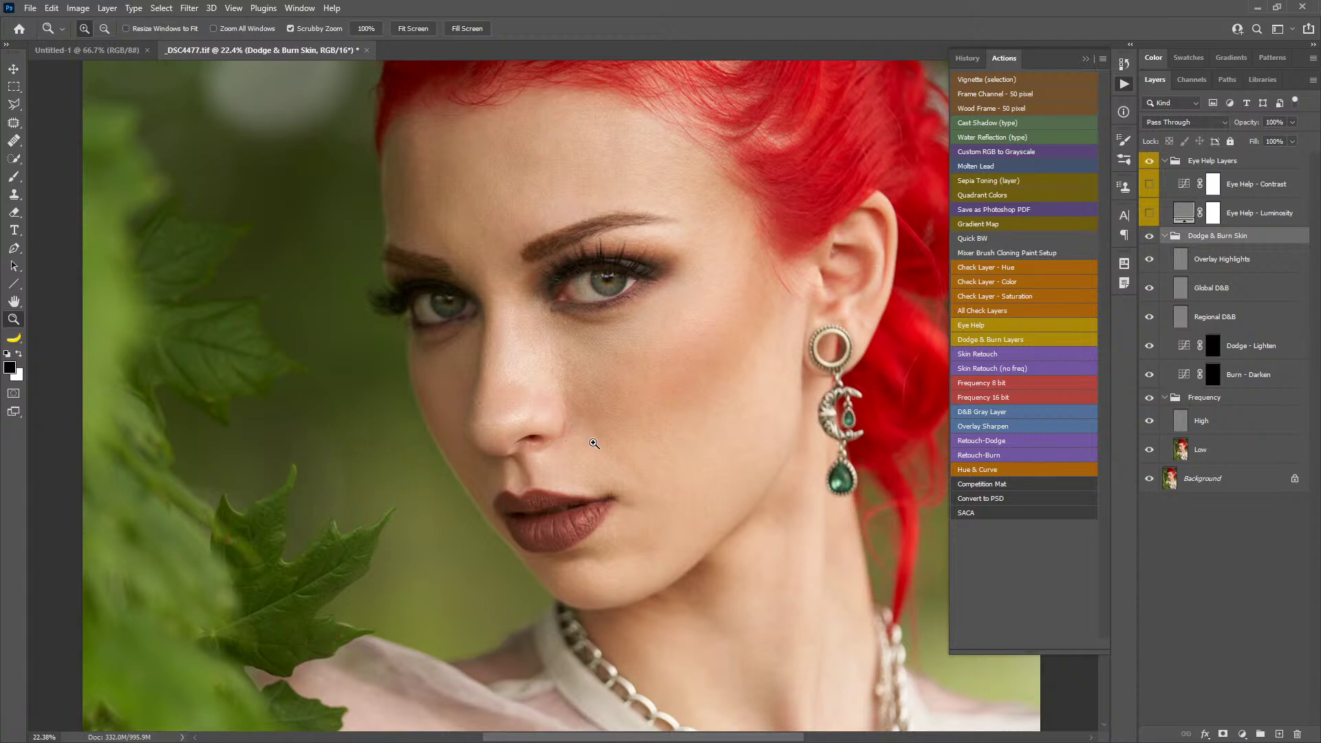
- Clone clean skin texture on the High layer over the rough spots beside the nose, on the cheek and near the mouth corner
left_click_drag(592, 442, 648, 440)
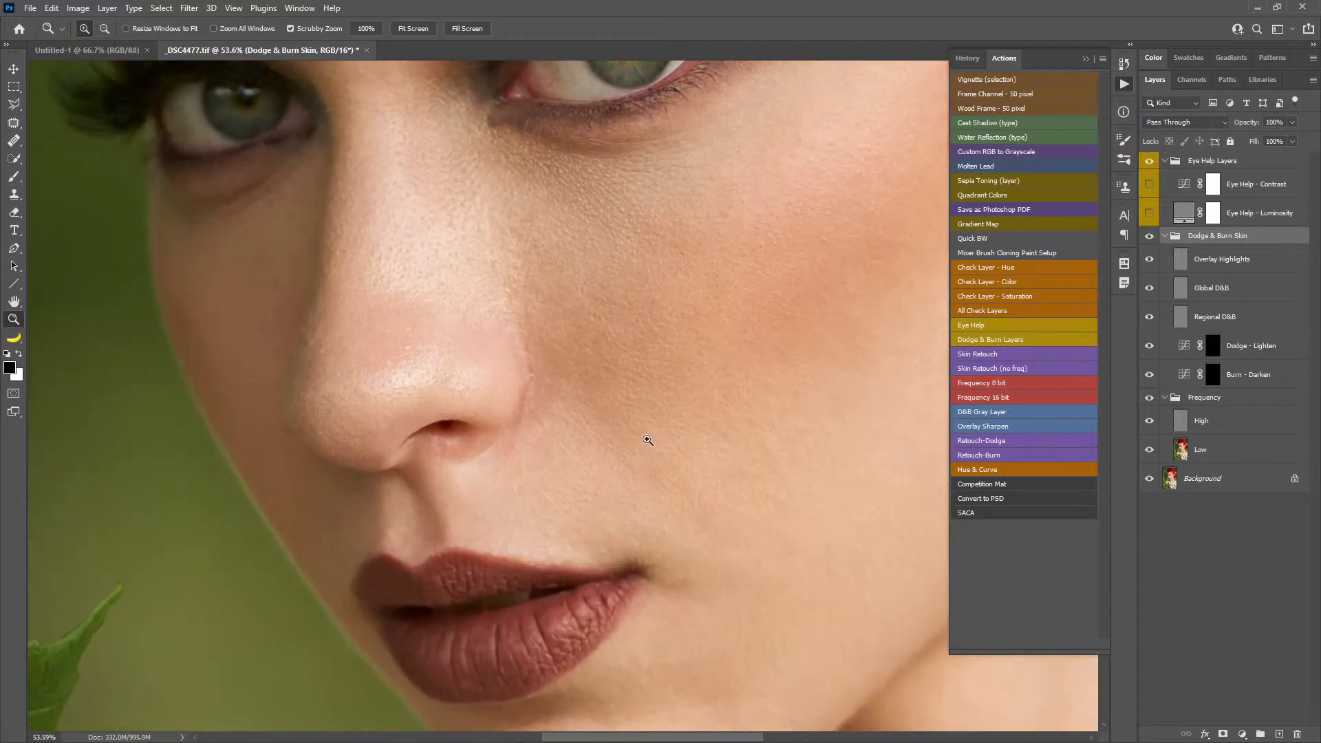
left_click(1205, 419)
key("s")
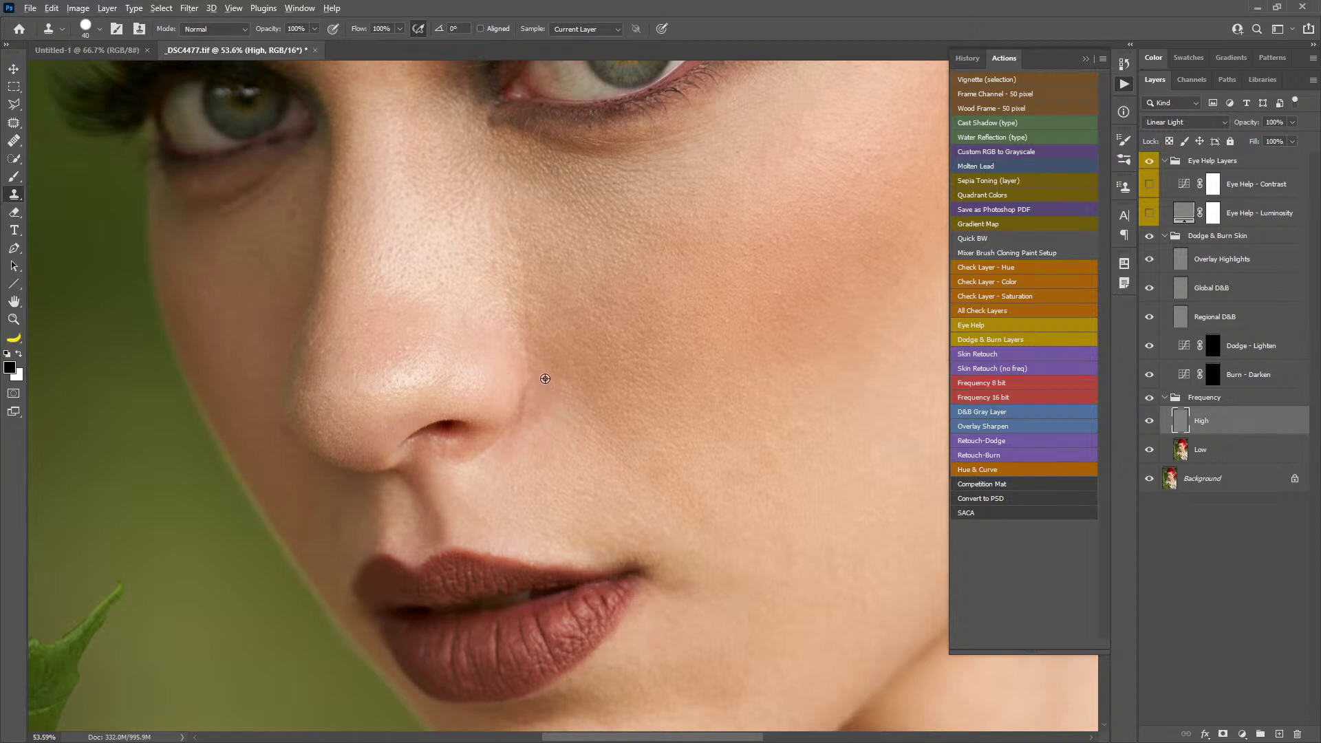
left_click_drag(547, 333, 542, 331, "alt")
left_click_drag(656, 274, 663, 278, "alt")
left_click_drag(525, 416, 521, 402, "alt")
left_click_drag(614, 546, 618, 544)
left_click_drag(715, 330, 699, 348)
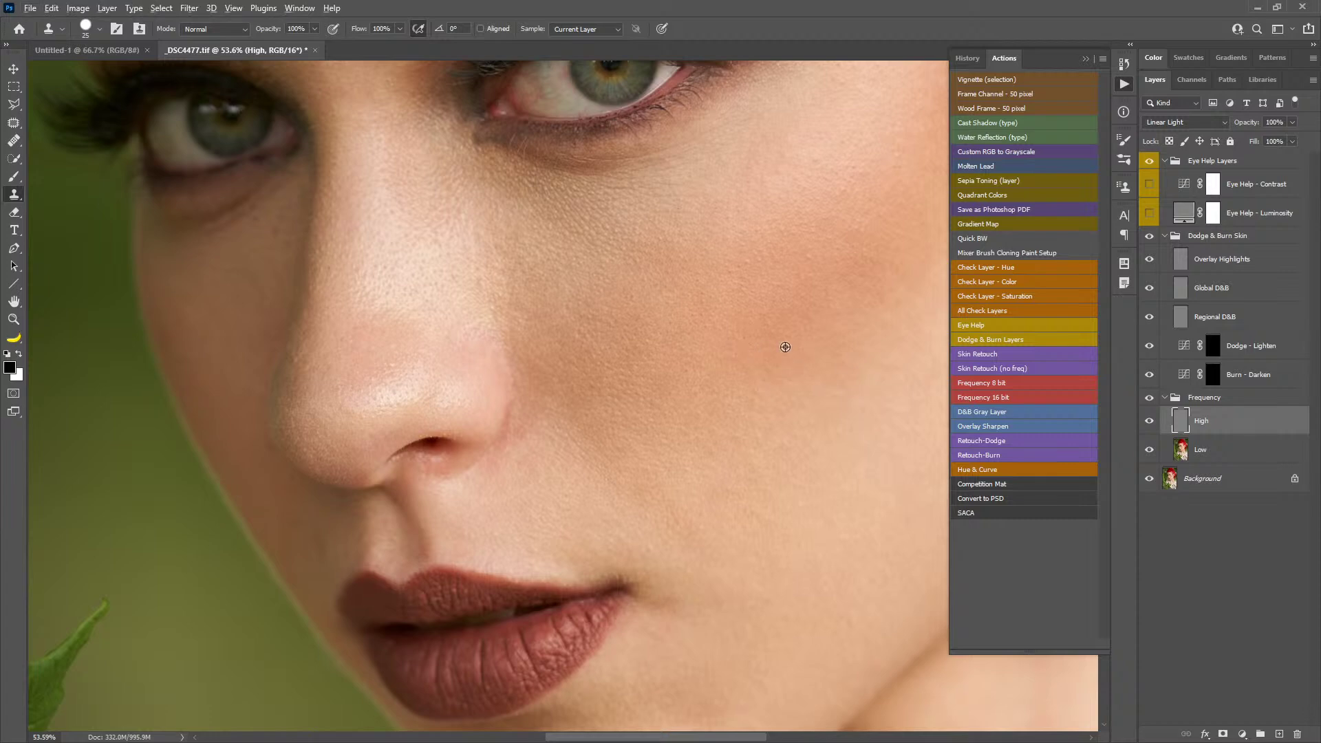
left_click(808, 268, "alt")
- Show the Eye Help - Contrast and Eye Help - Luminosity layers over the forehead and eye area
left_click_drag(642, 279, 640, 425)
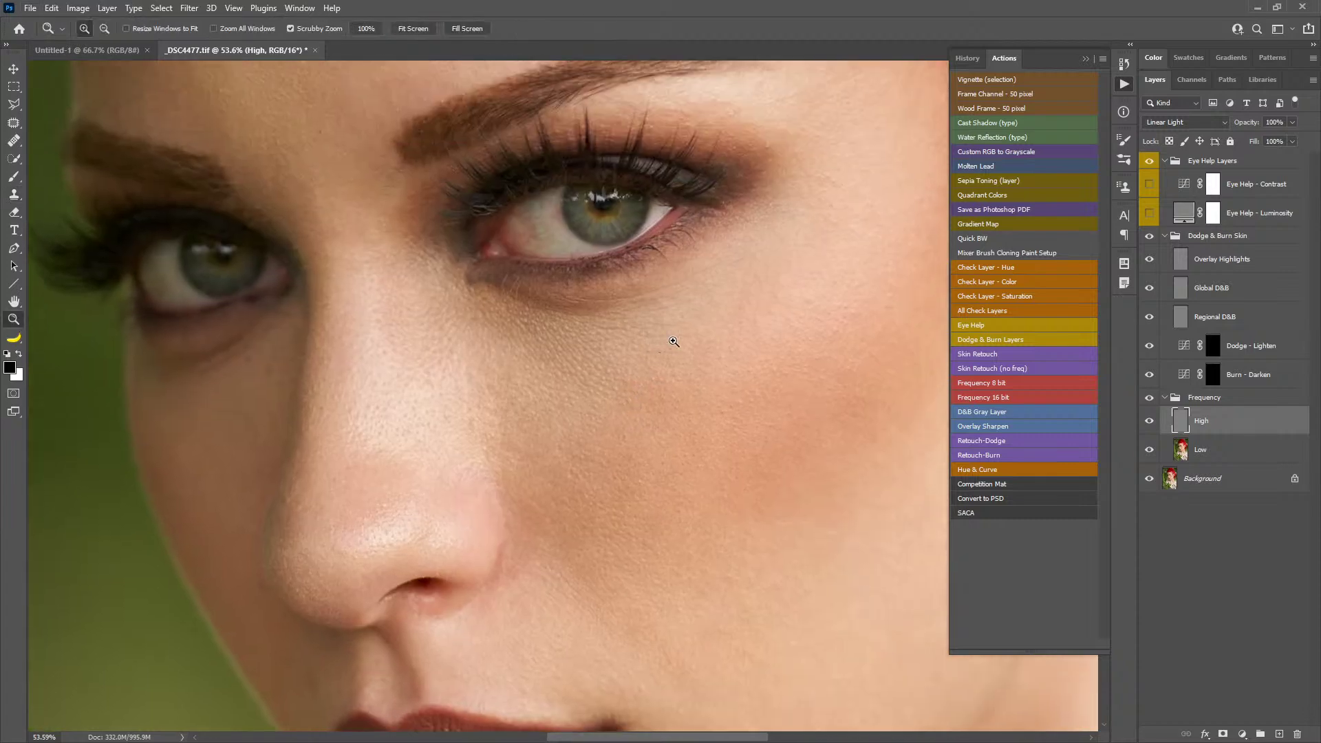
left_click_drag(673, 342, 643, 526)
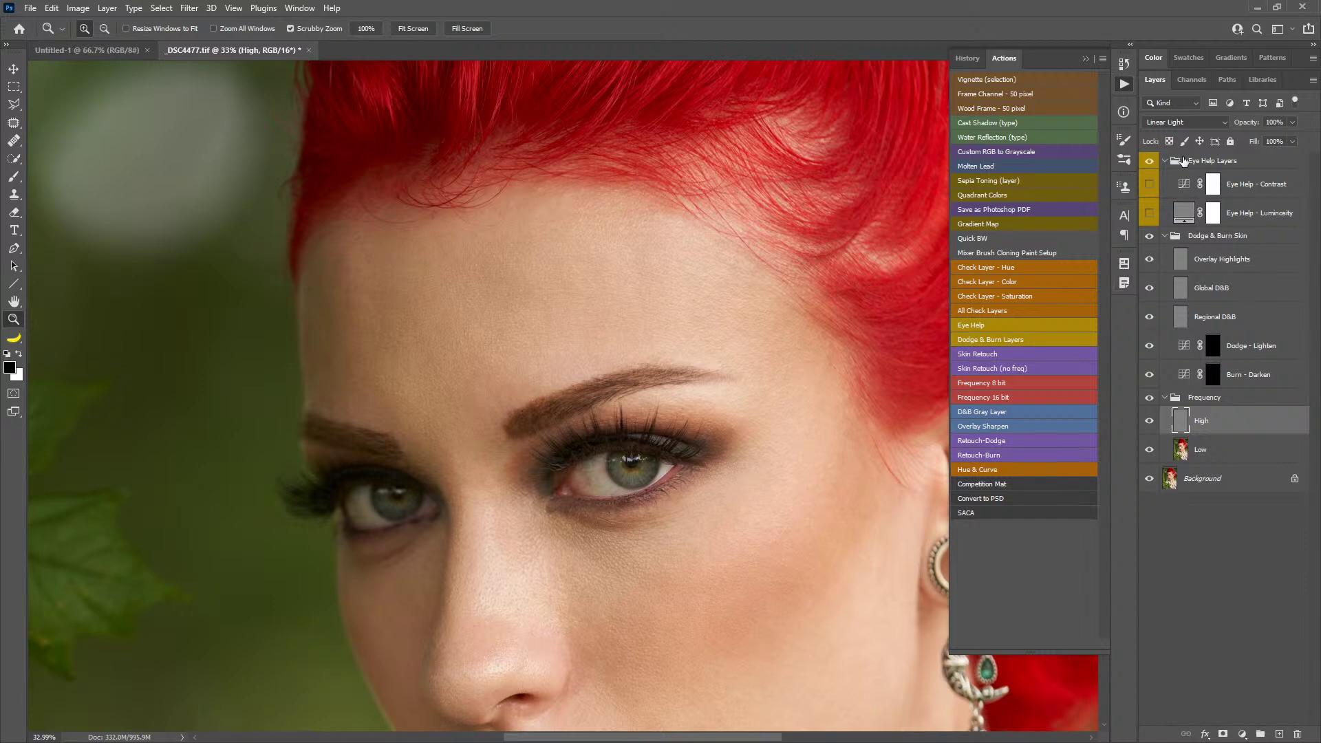
left_click(1149, 183)
left_click(1150, 213)
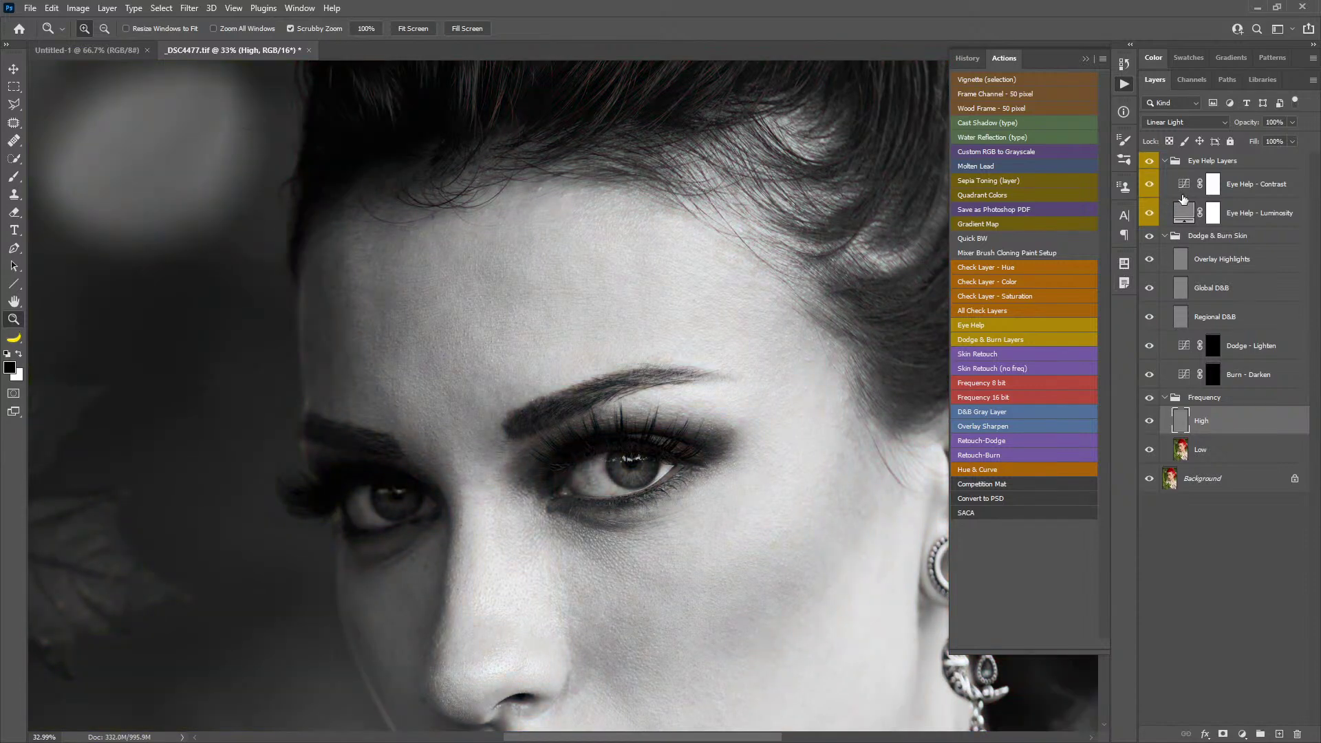
- Steepen the Eye Help - Contrast curve, placing its points at about input 168, output 41 and input 215, output 180
double_click(1184, 184)
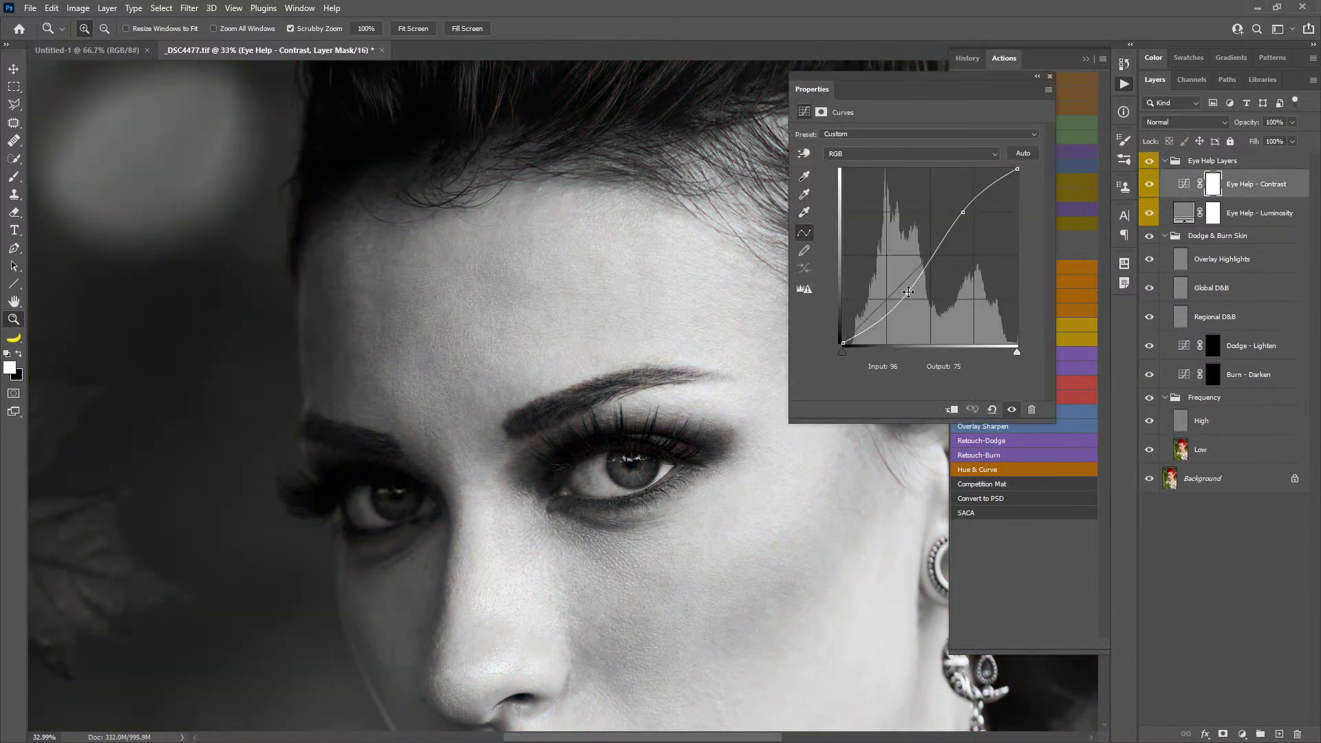
left_click_drag(908, 291, 928, 312)
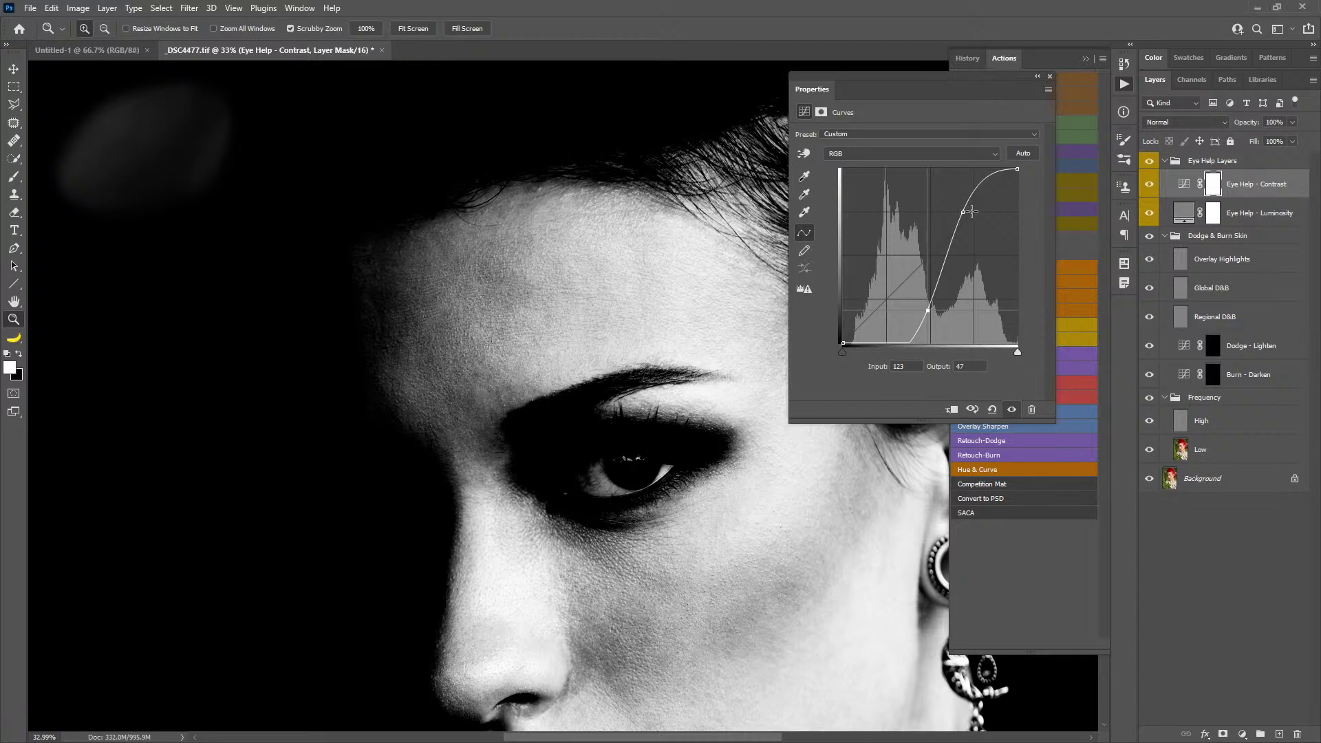
left_click_drag(963, 213, 988, 216)
left_click_drag(932, 304, 960, 315)
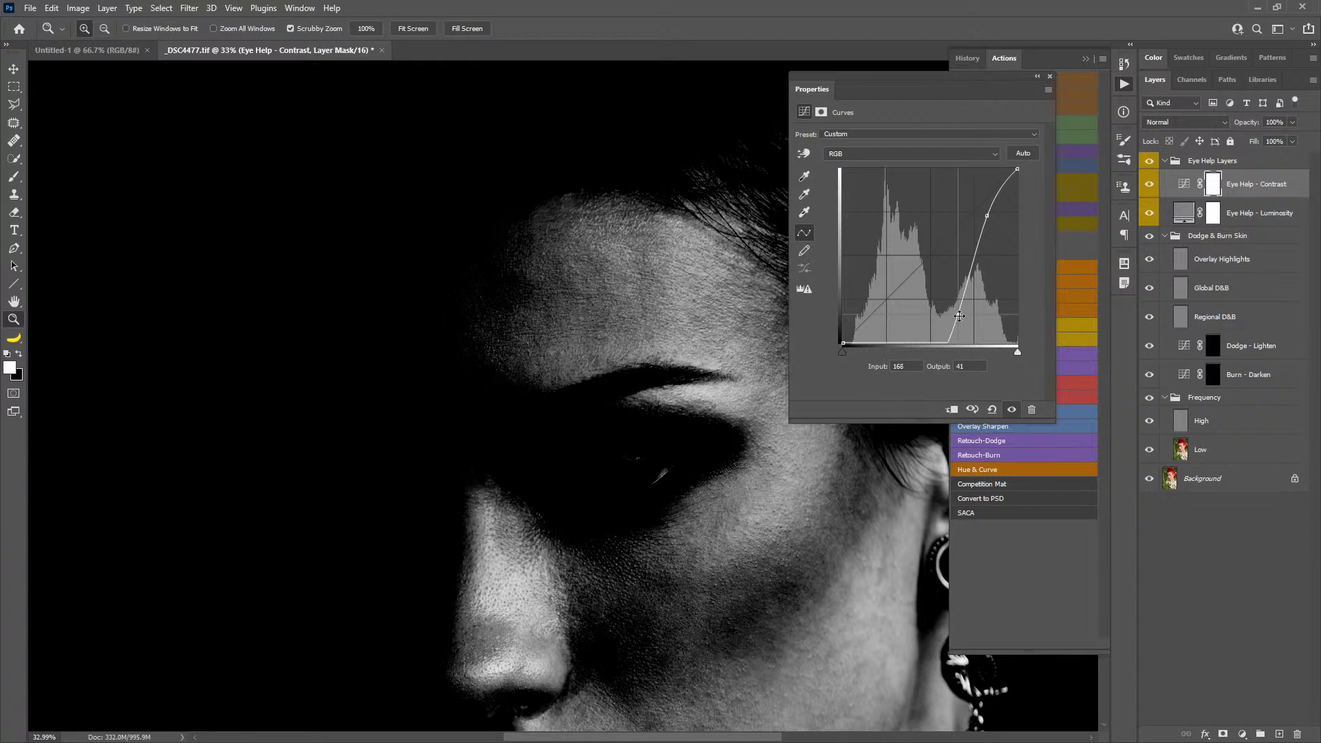
left_click_drag(987, 216, 990, 220)
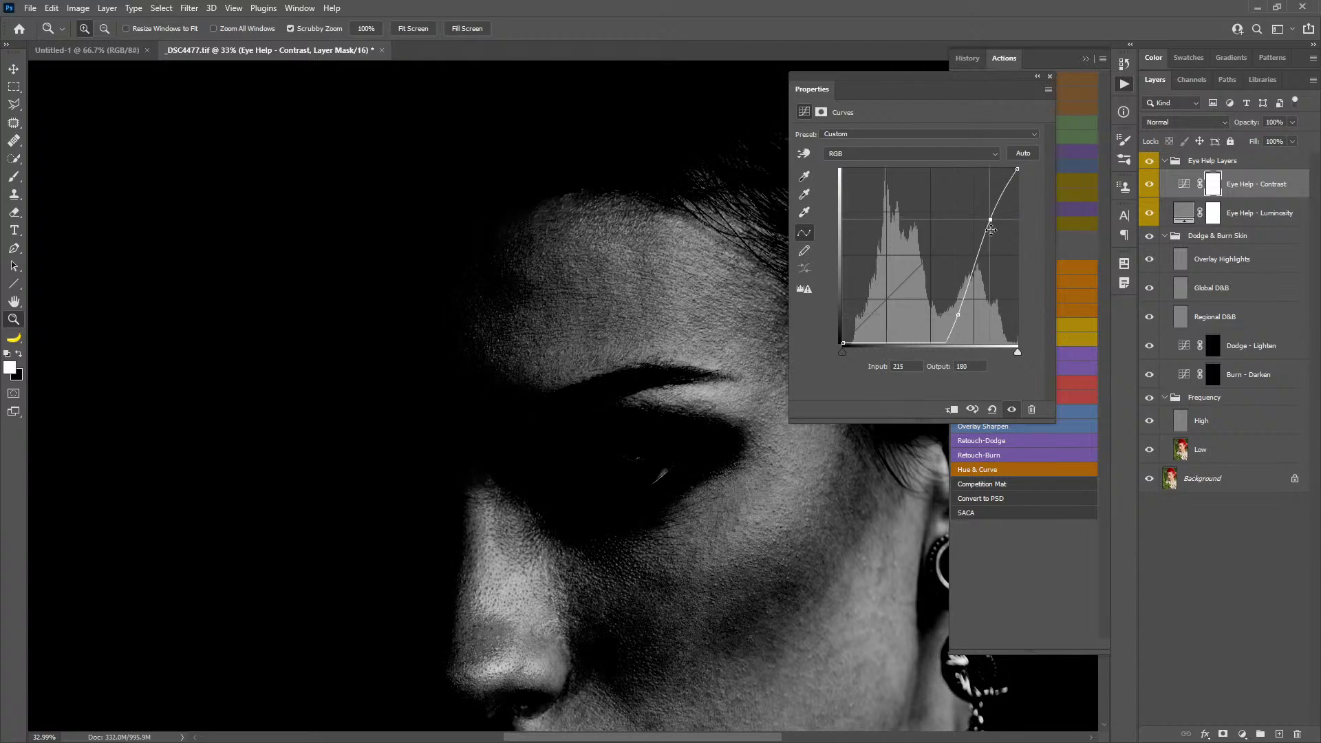
left_click(1037, 77)
- Delete the Regional D&B layer from the Dodge & Burn Skin group
left_click_drag(747, 336, 753, 375)
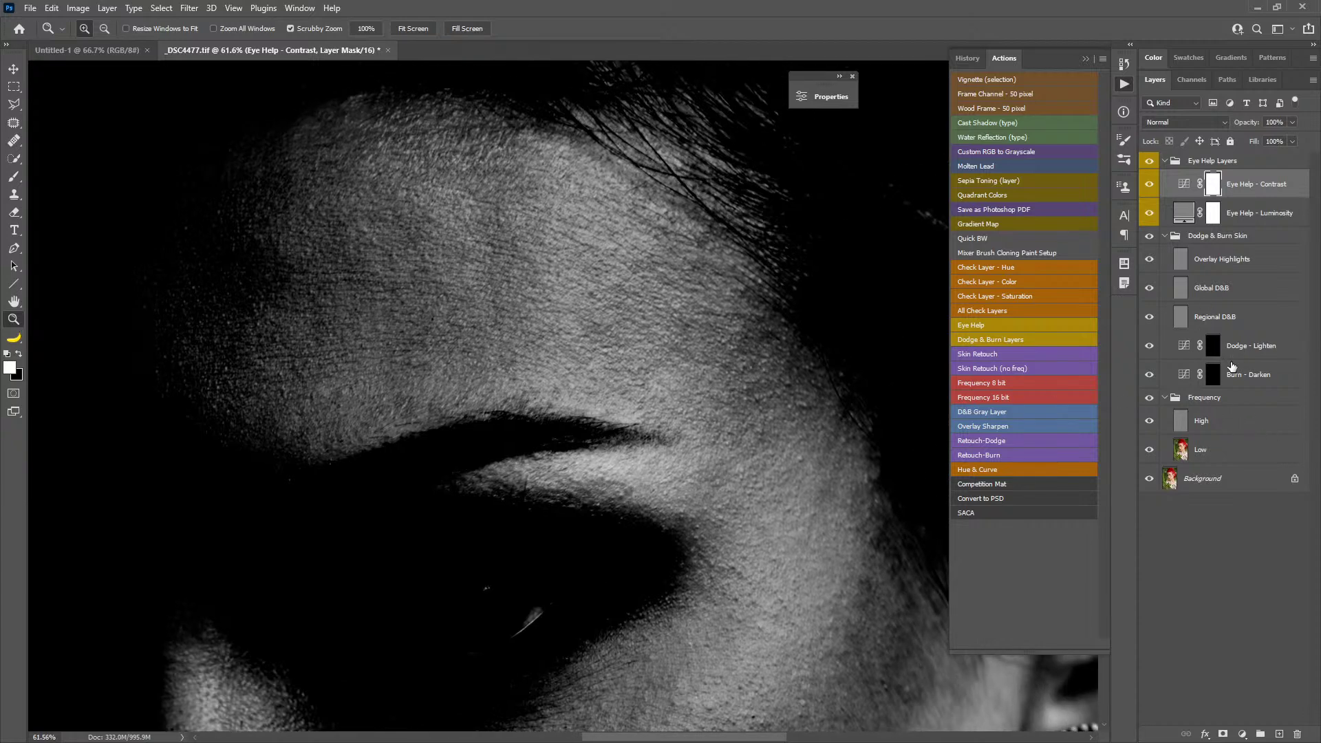
left_click(1238, 298)
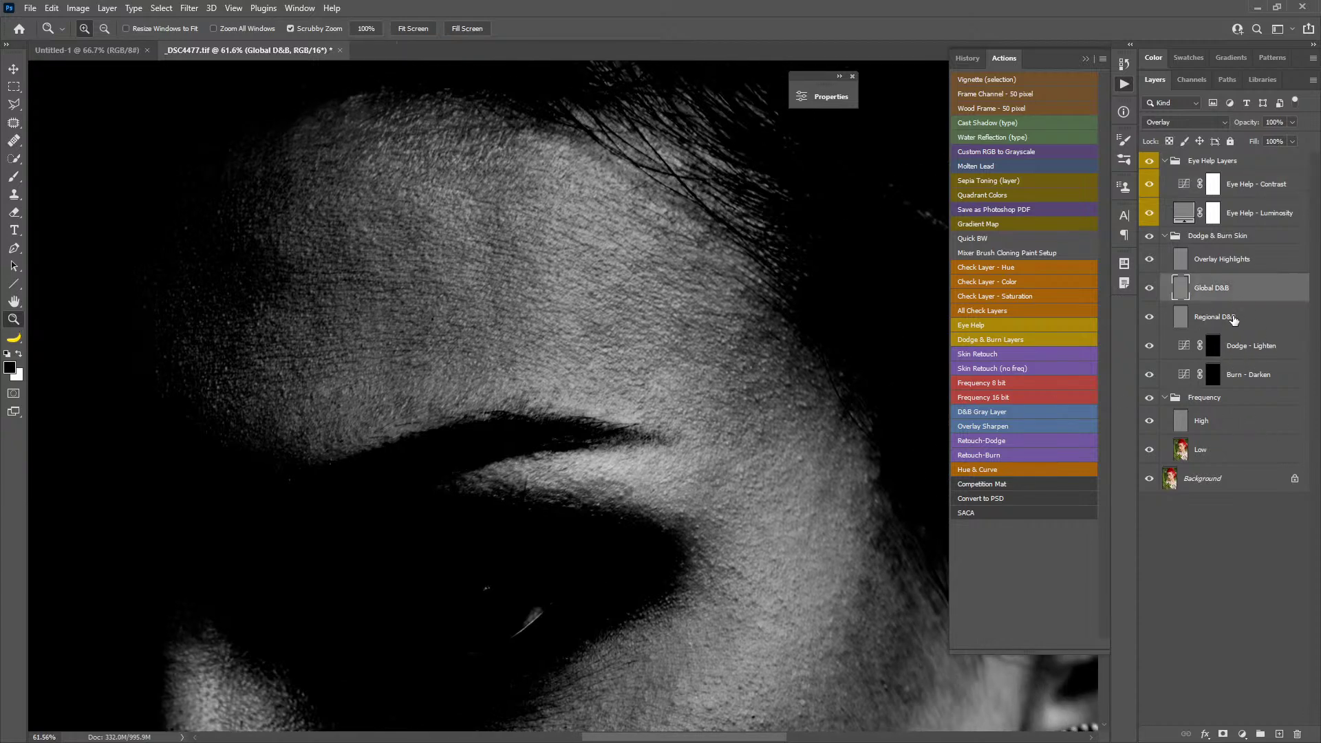
left_click(1234, 319)
key("Delete")
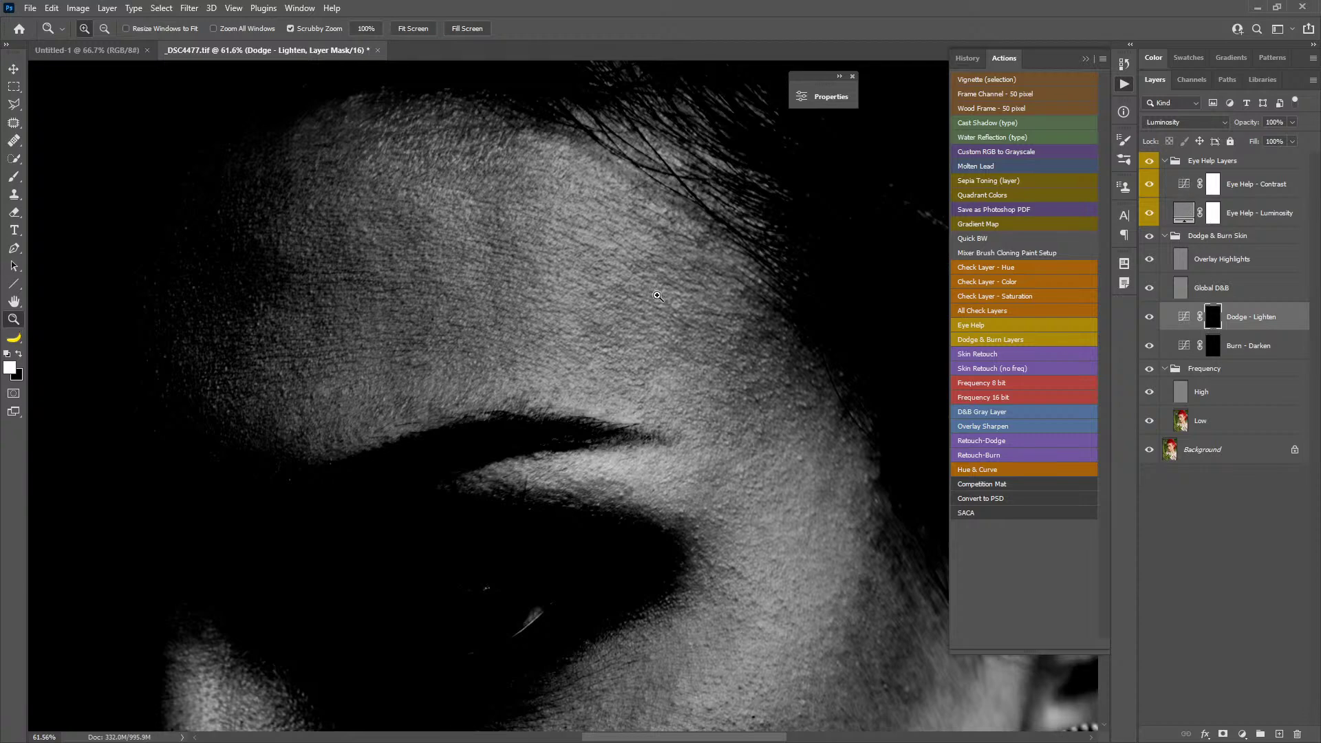
- Set the Brush flow to 1% and paint white on the Dodge - Lighten mask over dark spots on the forehead and outer eye area
key("b")
mouse_move(674, 282)
left_mouse_down()
mouse_move(560, 316)
mouse_move(551, 304)
left_mouse_up()
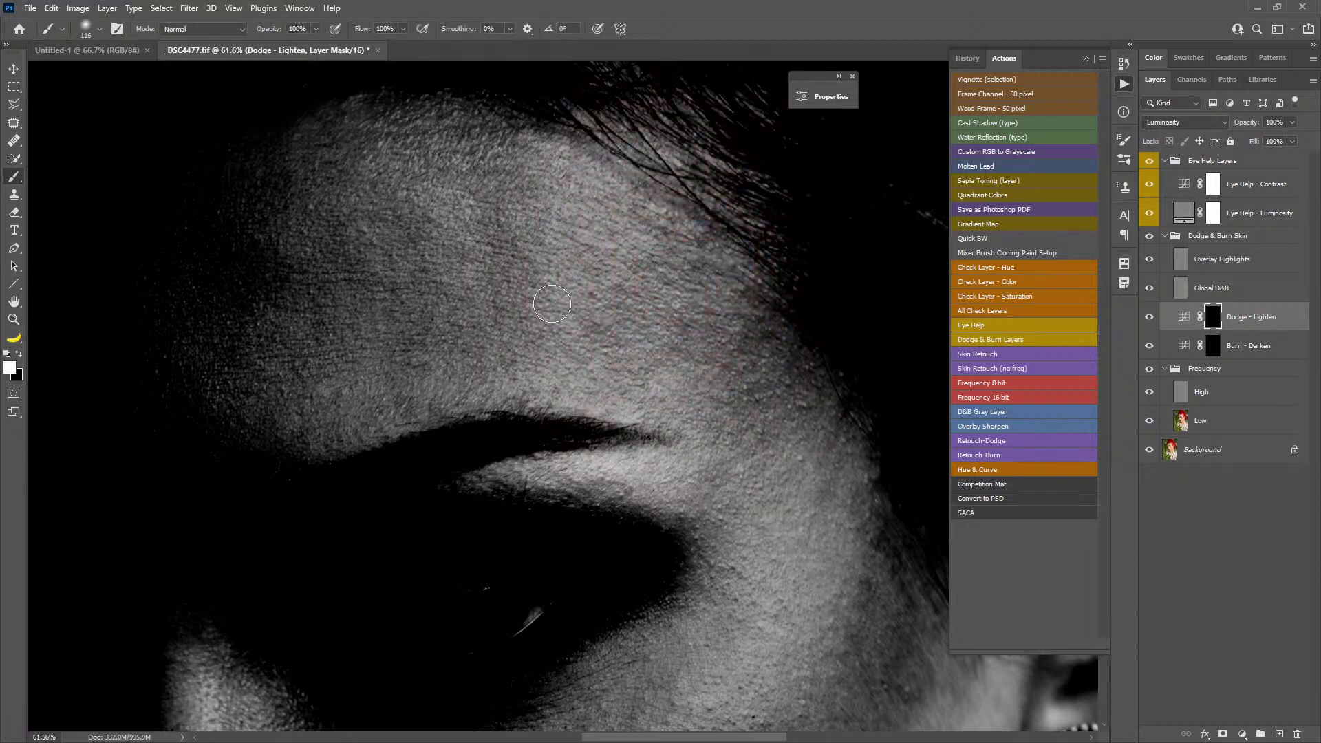
left_click_drag(364, 28, 291, 41)
mouse_move(568, 265)
left_mouse_down()
mouse_move(555, 279)
mouse_move(578, 84)
left_mouse_up()
left_click_drag(614, 340, 618, 331)
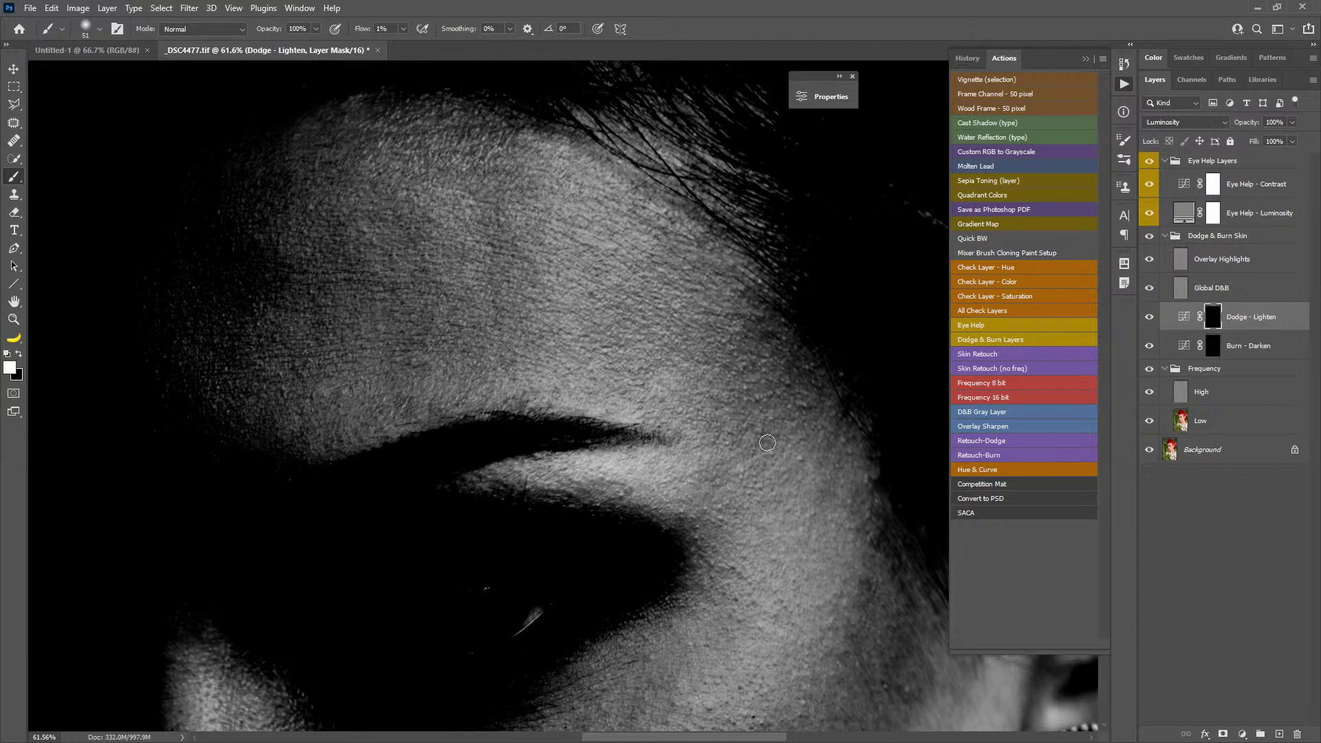
scroll(728, 522, "down", 3)
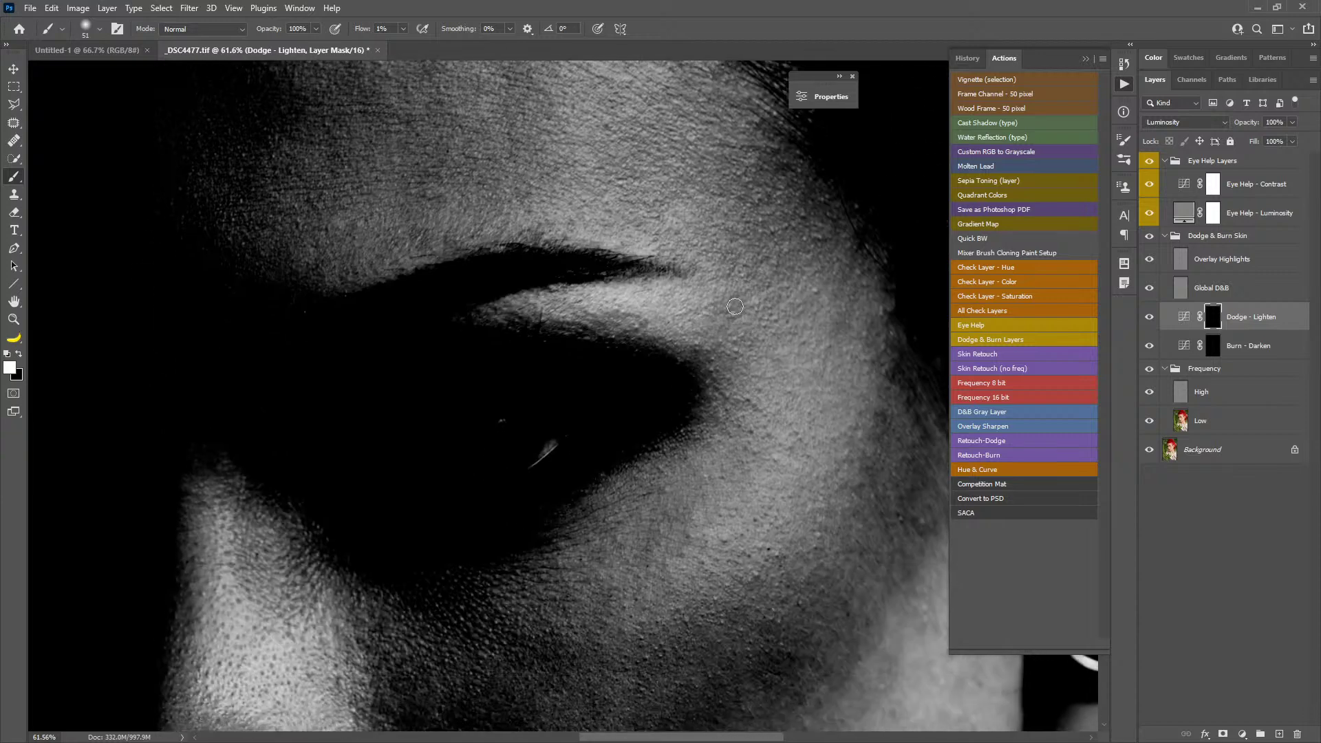
mouse_move(735, 306)
left_mouse_down()
mouse_move(779, 375)
mouse_move(760, 354)
mouse_move(822, 364)
mouse_move(841, 331)
left_mouse_up()
- Steepen the Eye Help - Contrast curve further for the forehead, moving its upper point to about input 198, output 181
left_click_drag(678, 165, 695, 479)
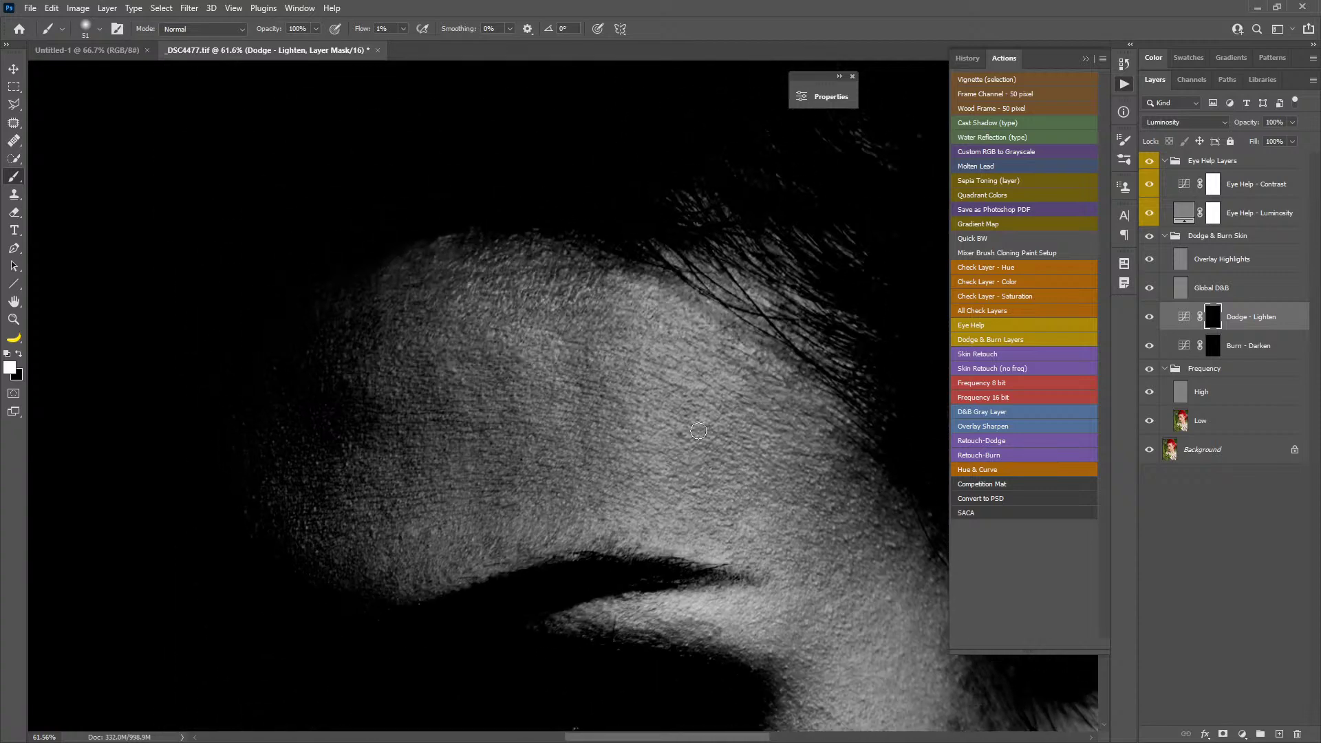
left_click(1184, 186)
double_click(1184, 184)
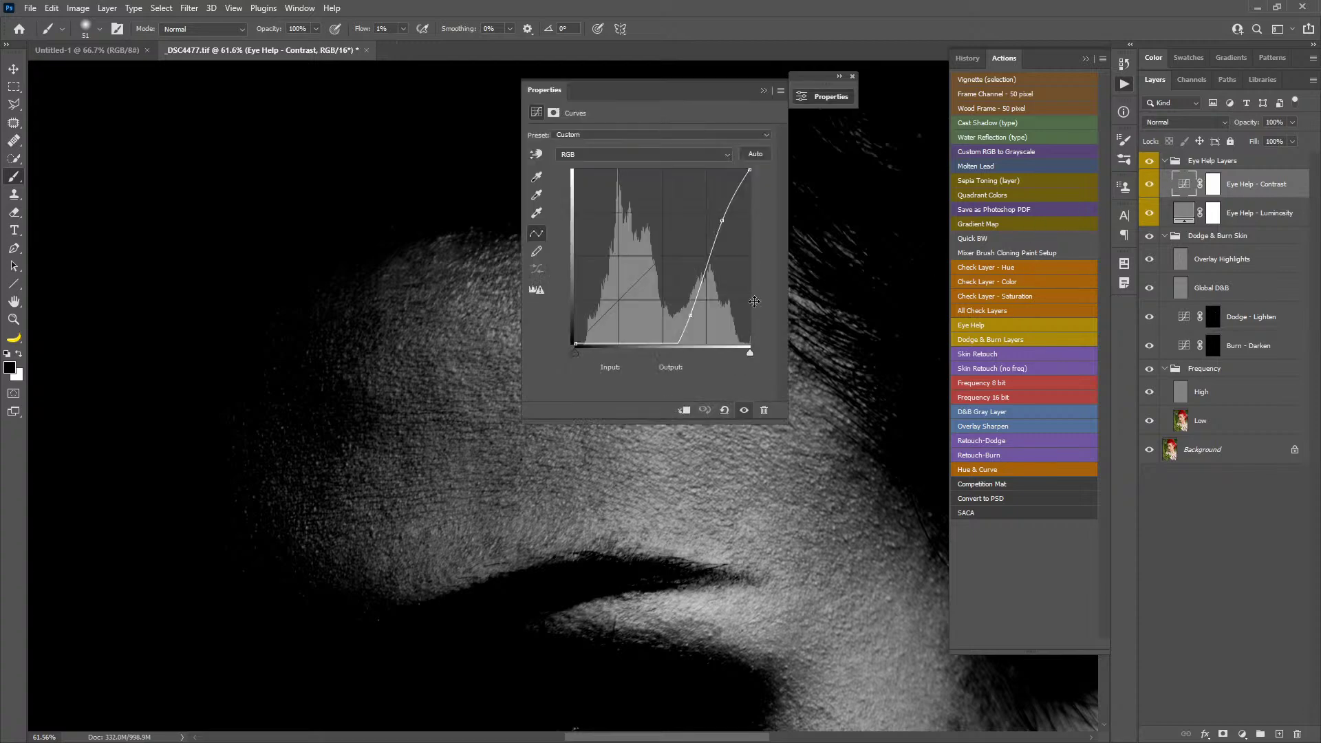
left_click_drag(692, 314, 692, 318)
left_click_drag(674, 91, 333, 84)
left_click_drag(353, 234, 342, 236)
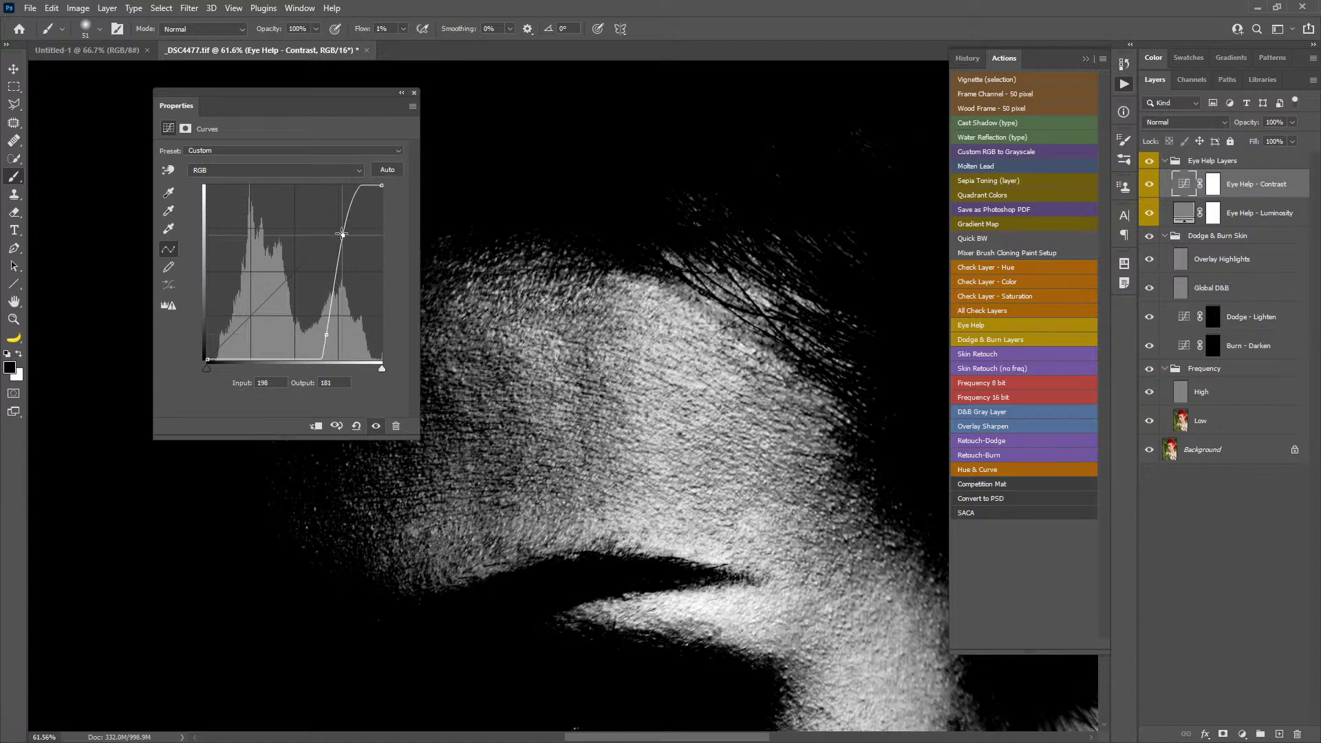
left_click_drag(327, 335, 327, 337)
- Even out the forehead tones by painting white with the 1% flow brush on the Dodge - Lighten and Burn - Darken masks
left_click(1213, 317)
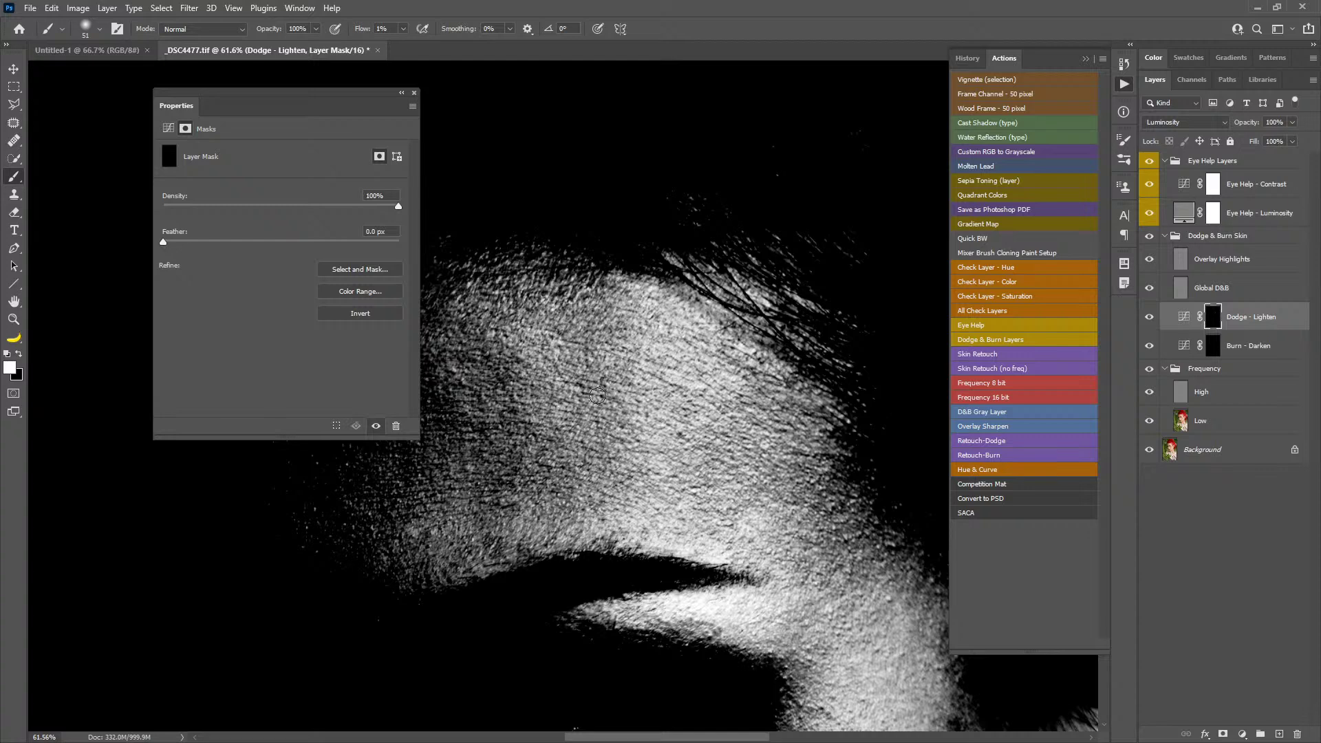
left_click_drag(583, 424, 702, 331)
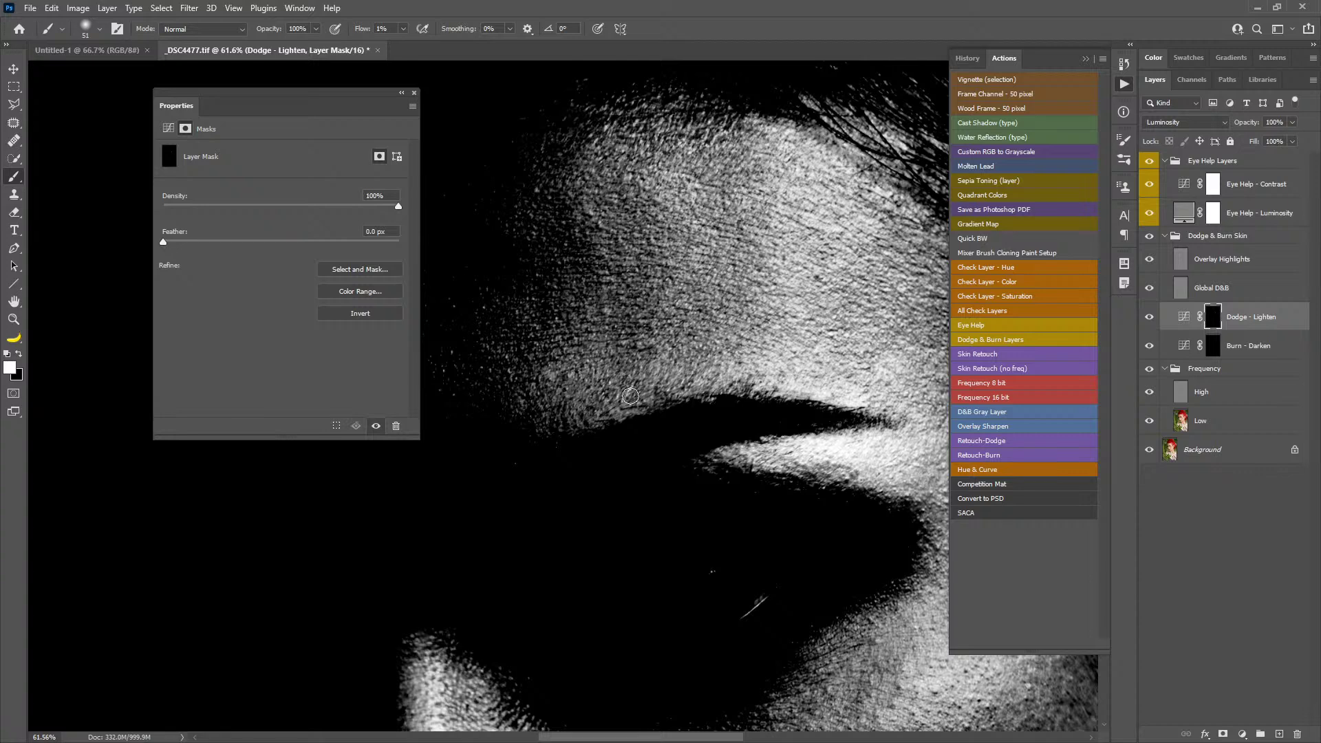
left_click(1239, 345)
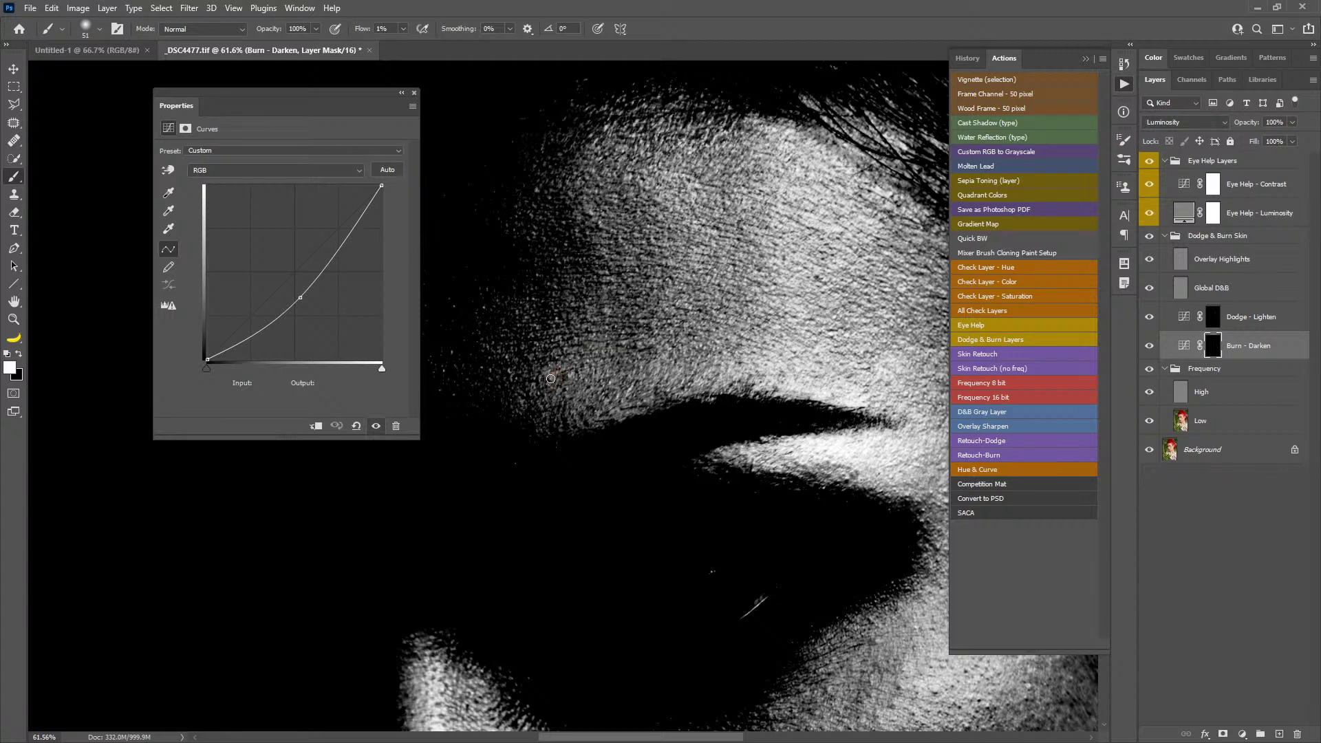
left_click_drag(569, 375, 592, 370)
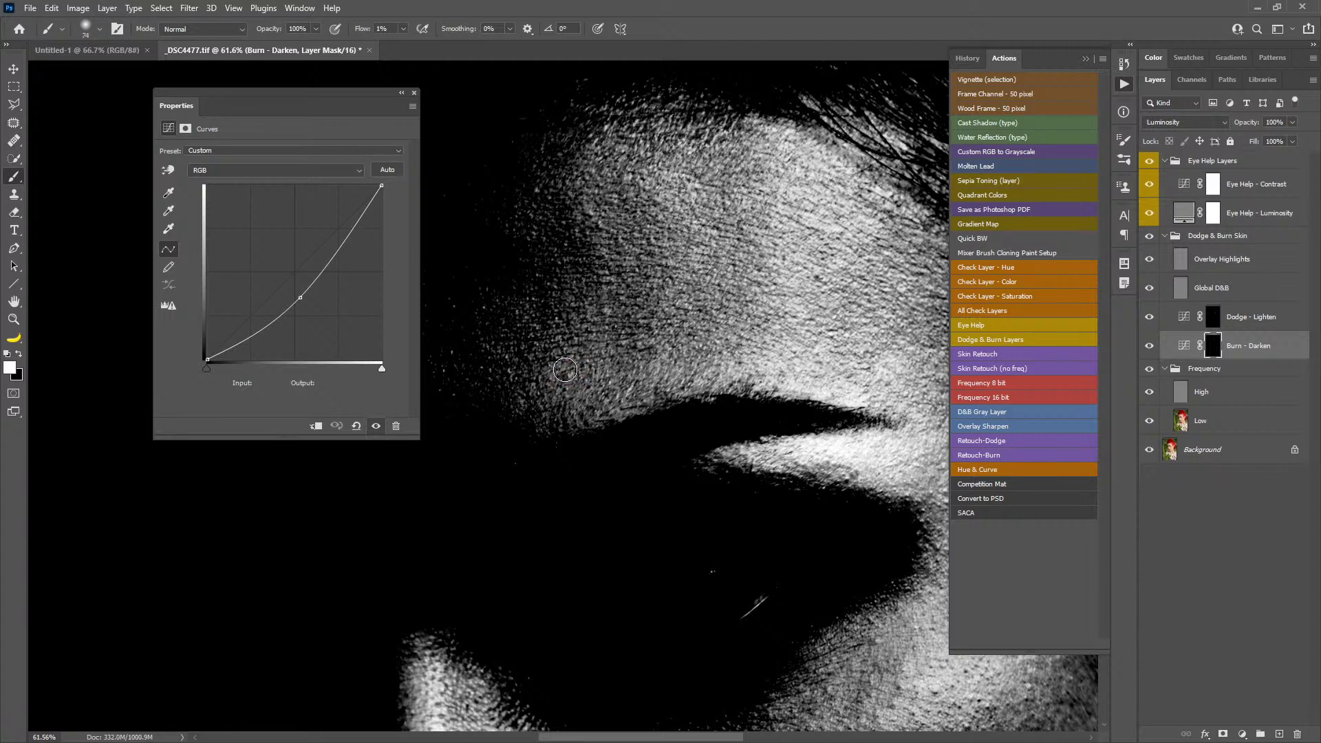
left_click_drag(719, 220, 723, 351)
left_click_drag(611, 346, 598, 343)
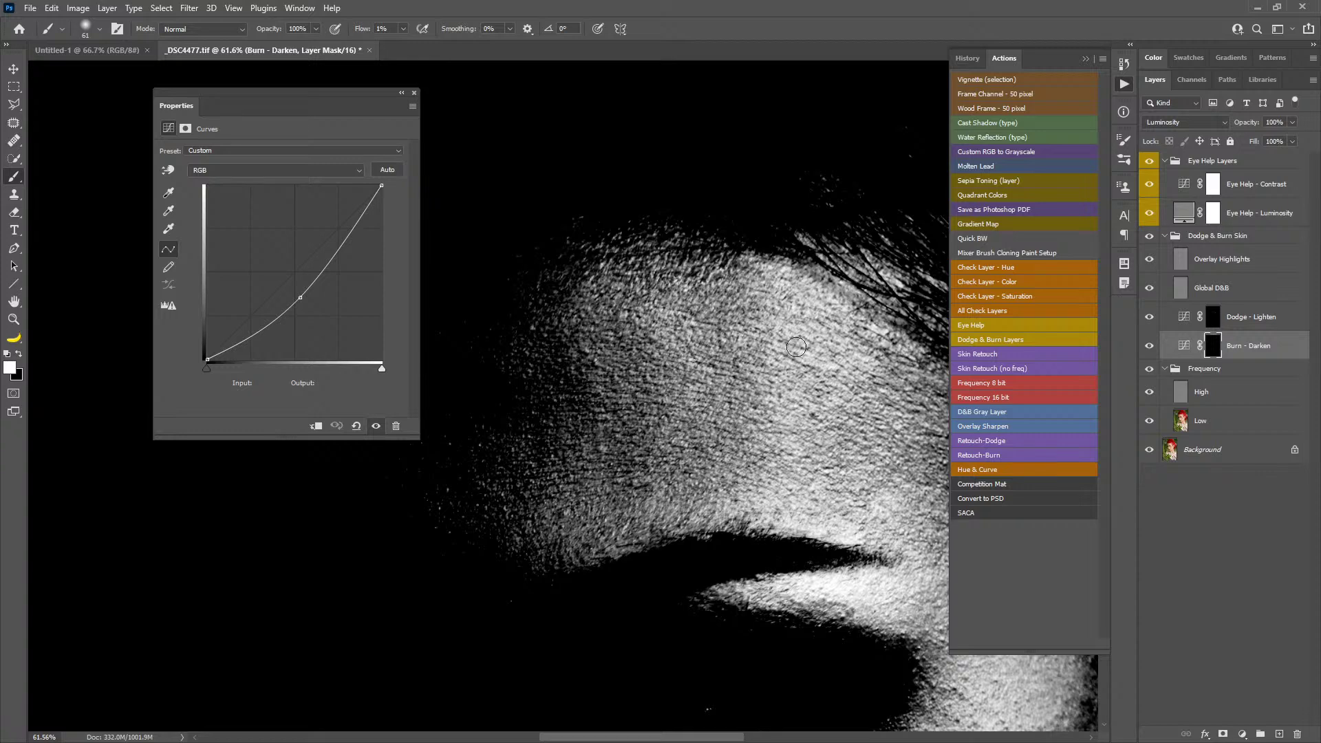
- Shift the Eye Help - Contrast curve to brighten the forehead preview, moving its upper point to input 178, output 181
left_click(1192, 185)
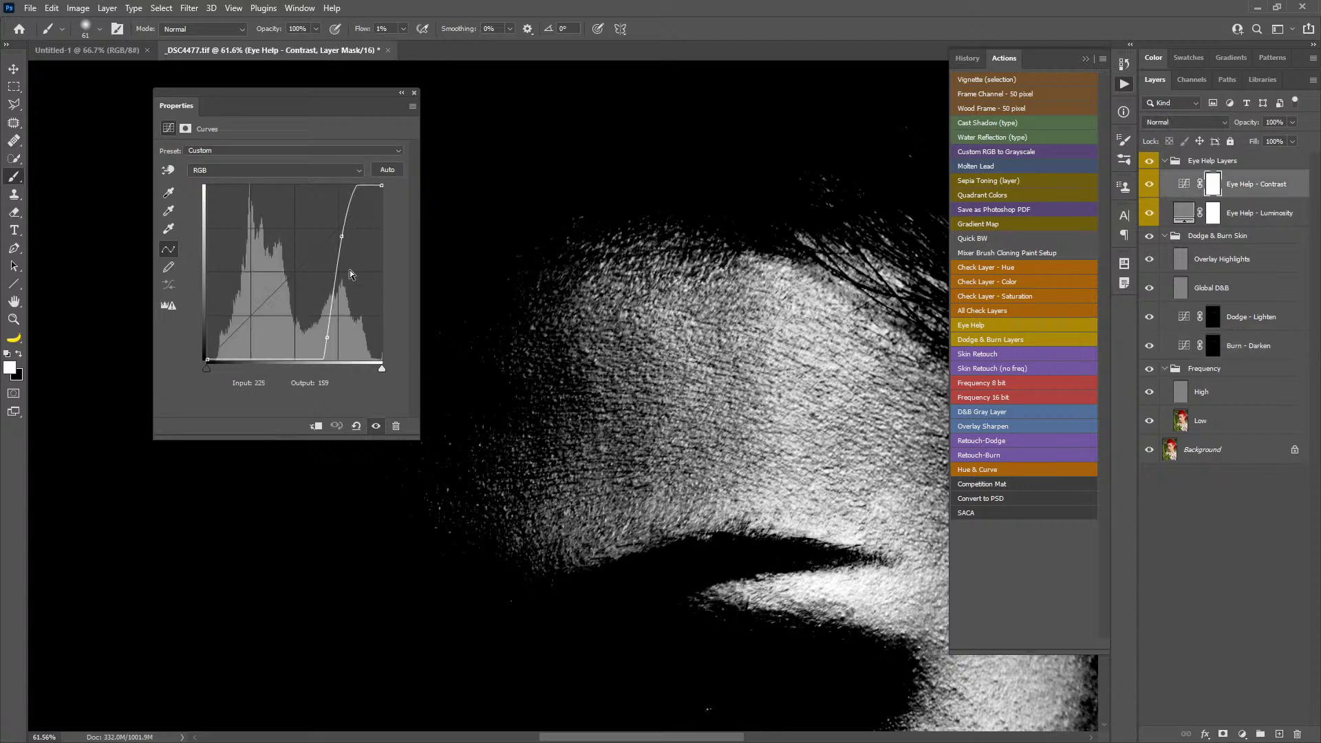
left_click_drag(322, 337, 304, 338)
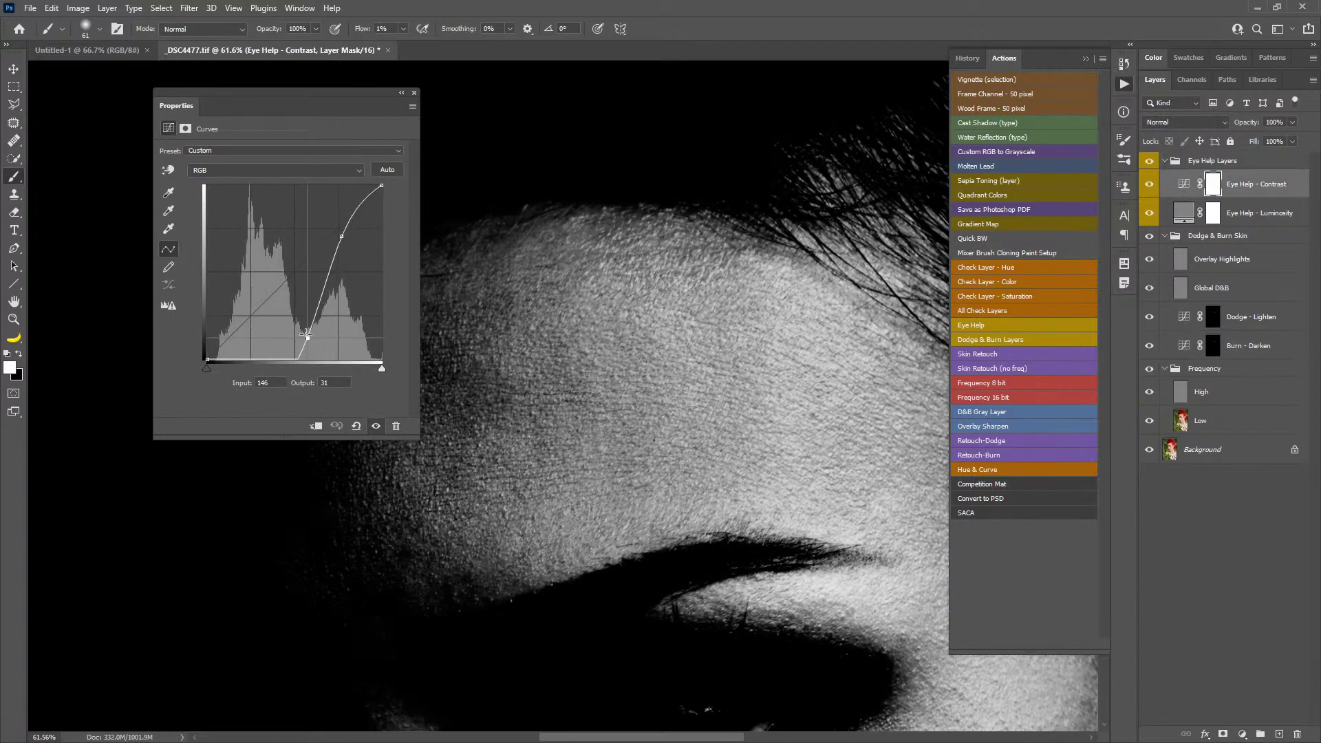
left_click_drag(341, 239, 330, 236)
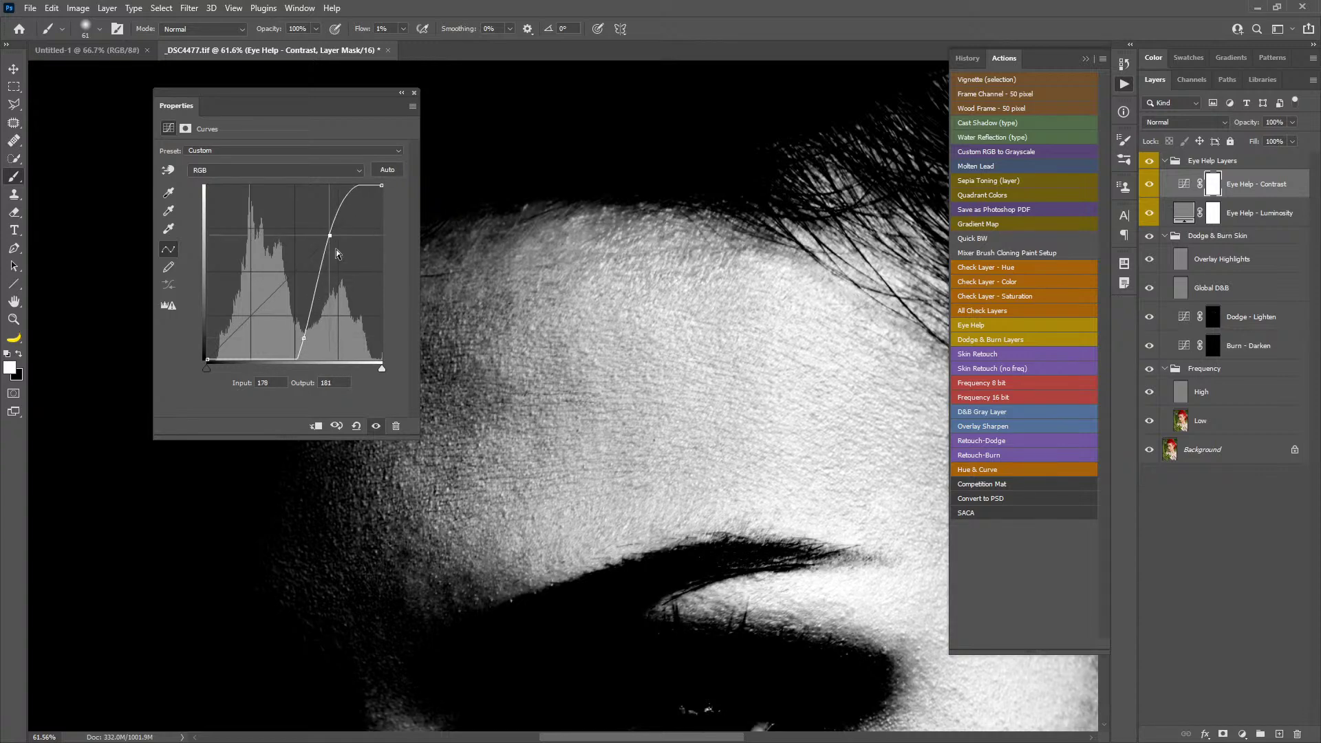
- Paint white on the Dodge - Lighten mask over the dark patches of the forehead and the skin above the outer brow
left_click_drag(356, 100, 281, 94)
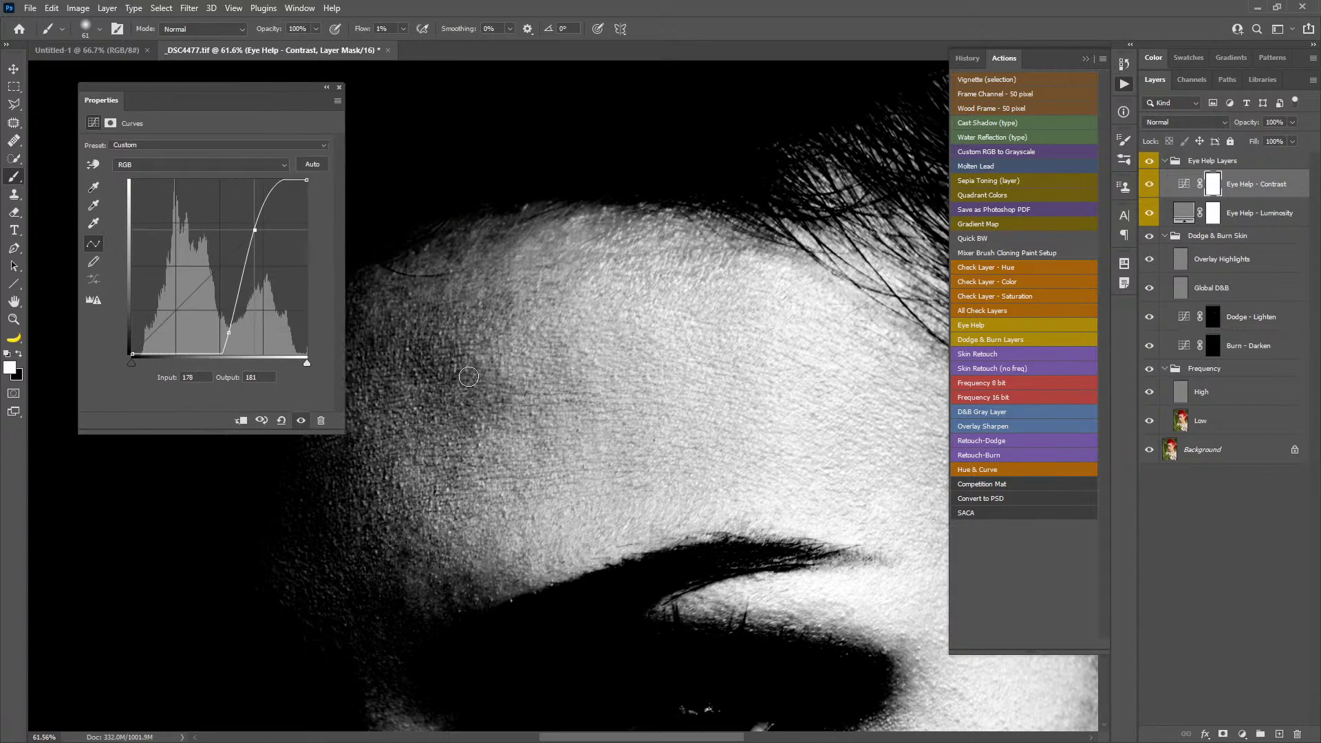
left_click(1222, 320)
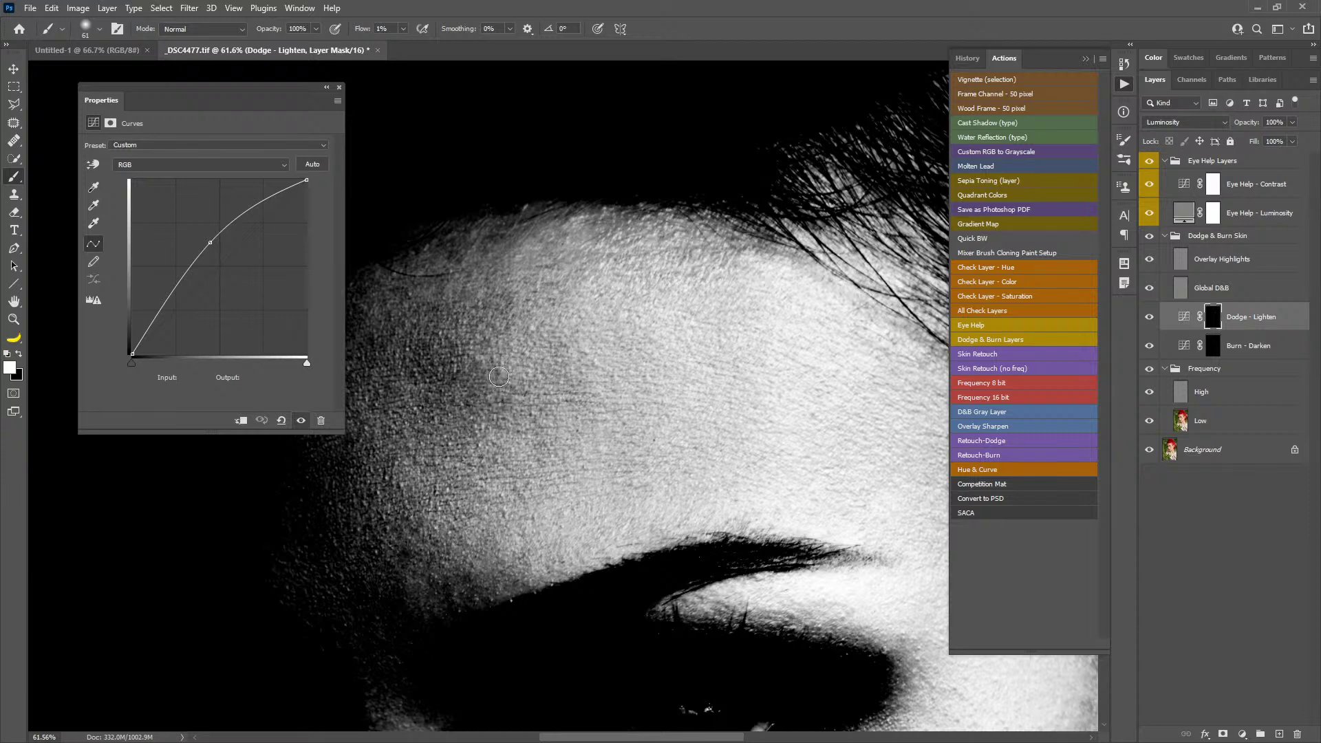
mouse_move(515, 311)
left_mouse_down()
mouse_move(499, 295)
mouse_move(507, 308)
left_mouse_up()
mouse_move(560, 366)
left_mouse_down()
mouse_move(566, 436)
mouse_move(543, 450)
mouse_move(564, 433)
mouse_move(561, 397)
left_mouse_up()
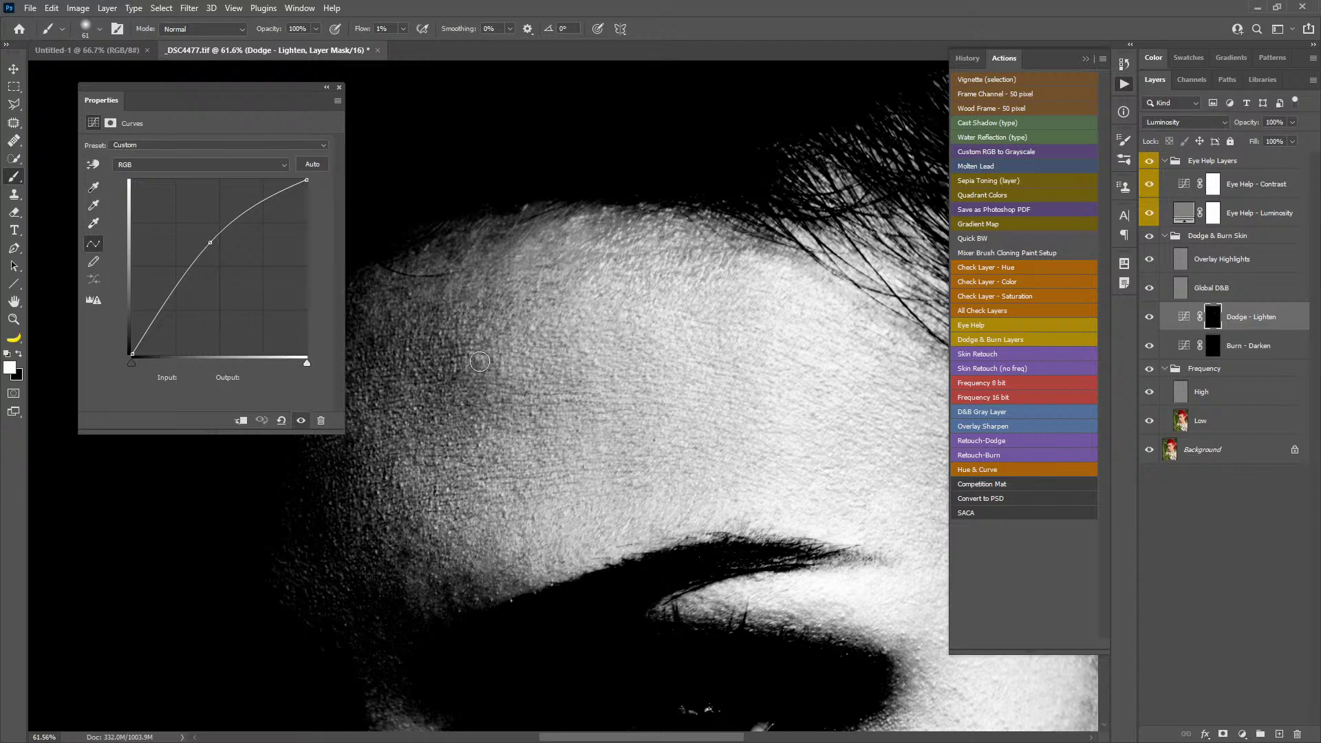
left_click_drag(465, 329, 667, 304)
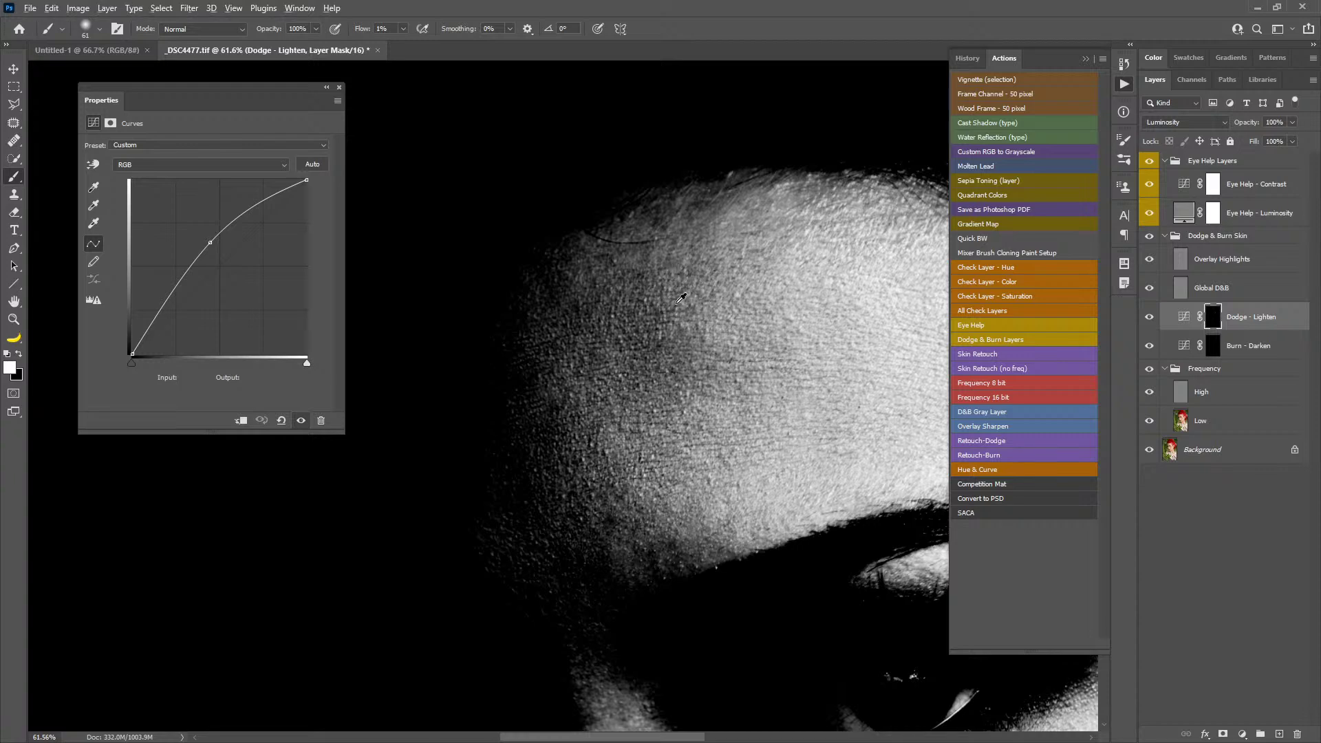
left_click_drag(681, 298, 659, 287)
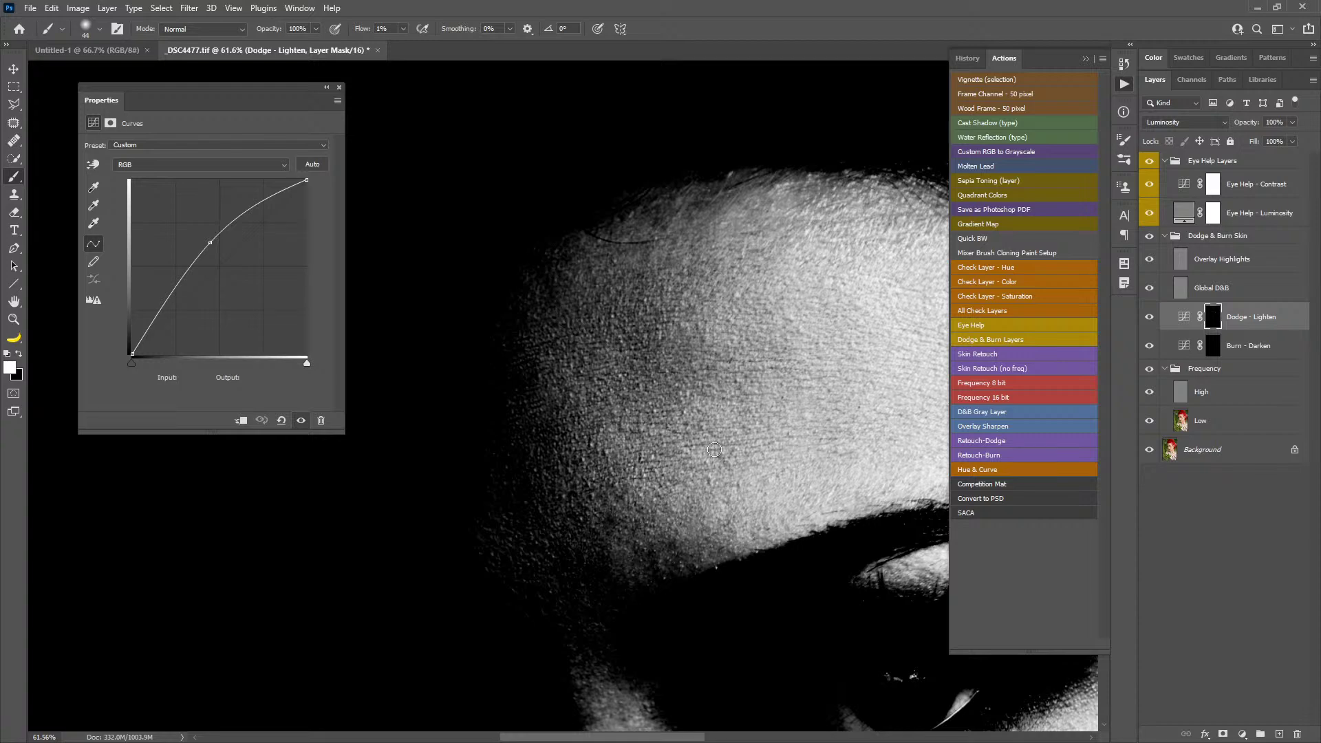
mouse_move(686, 513)
left_mouse_down()
mouse_move(643, 330)
mouse_move(576, 354)
left_mouse_up()
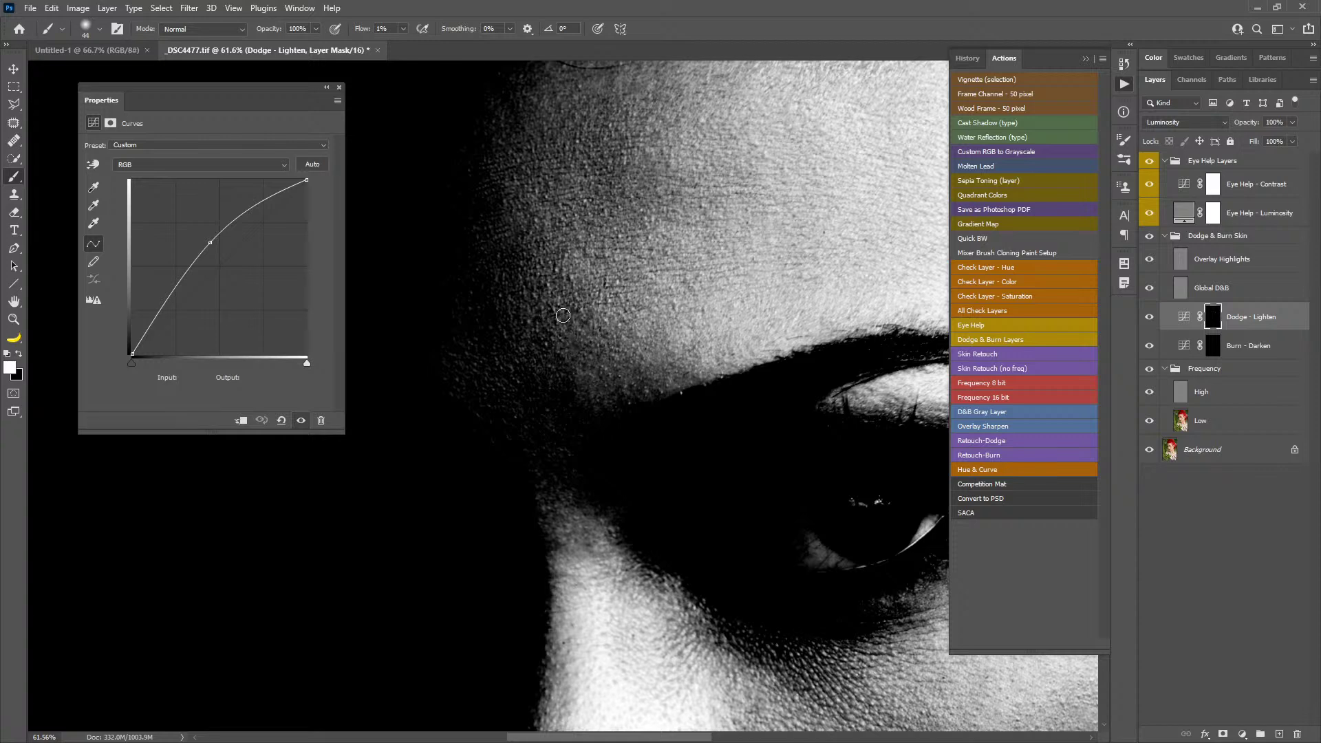
mouse_move(587, 520)
left_mouse_down()
mouse_move(585, 541)
mouse_move(583, 519)
left_mouse_up()
- Paint white on the Burn - Darken mask to tone down bright spots on the shadowed side of the forehead
left_click(1213, 344)
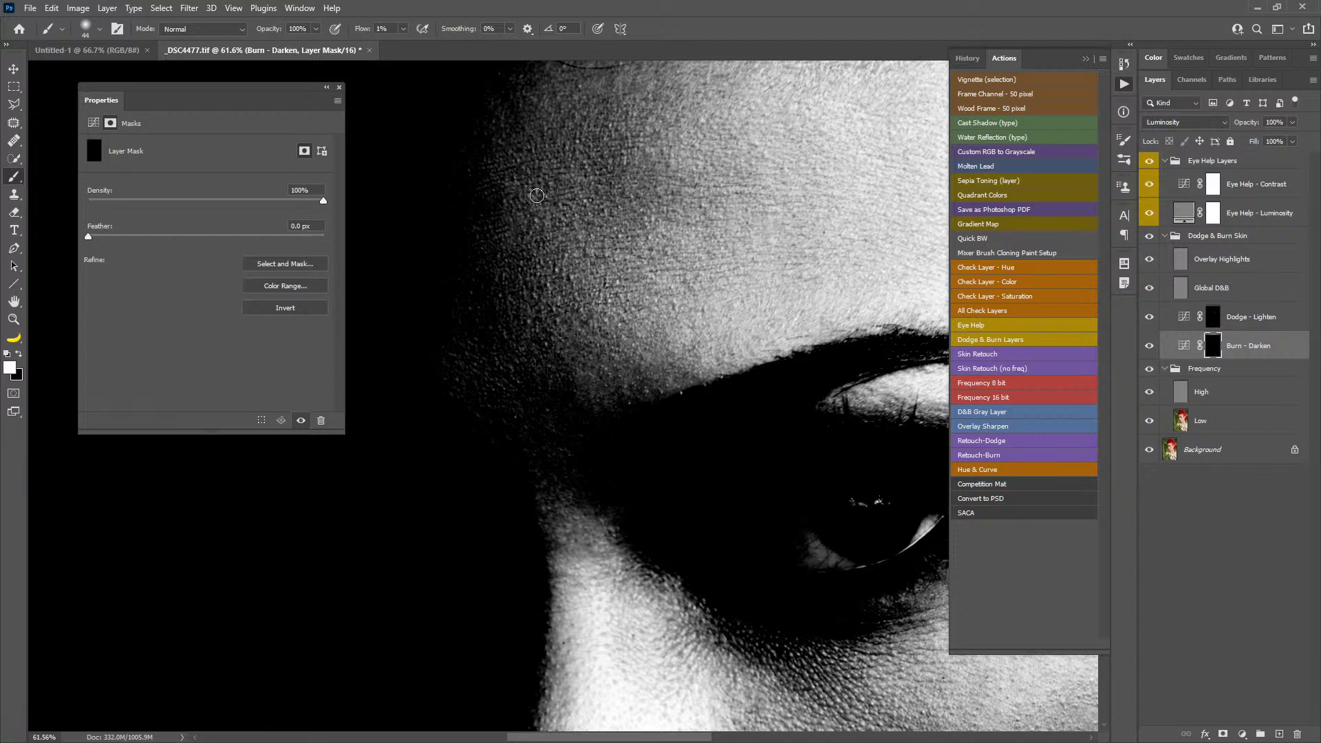
scroll(593, 222, "up", 5)
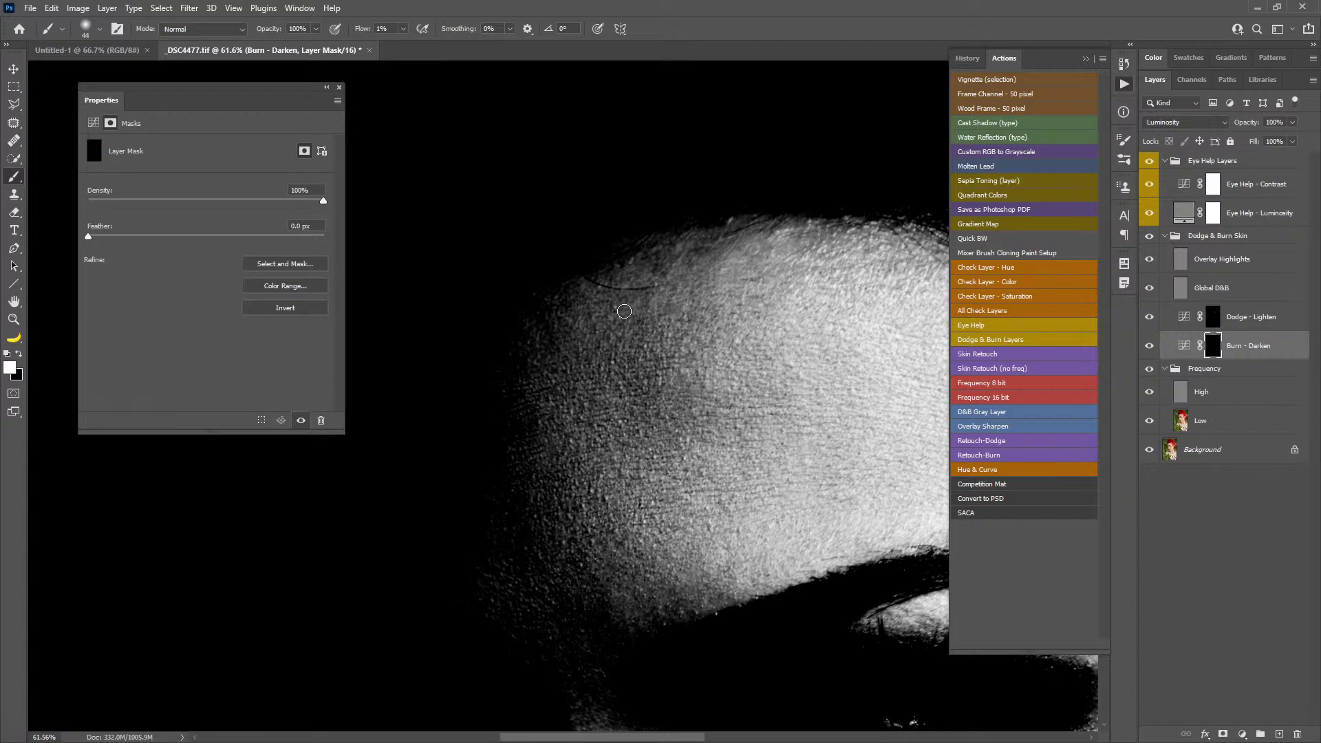
scroll(661, 399, "down", 9)
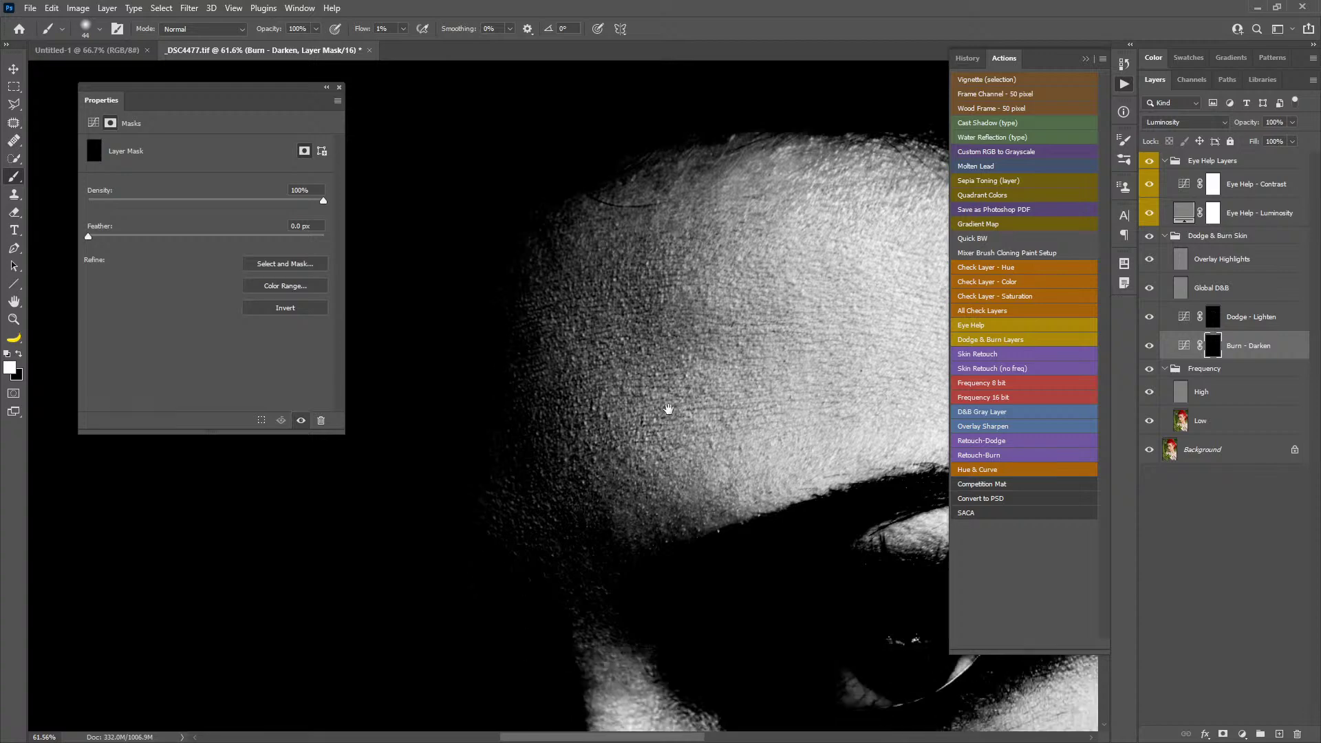
- Adjust the Eye Help - Contrast curve for the cheek, with points at input 191, output 181 and input 153, output 26
scroll(634, 170, "down", 2)
scroll(633, 171, "right", 3)
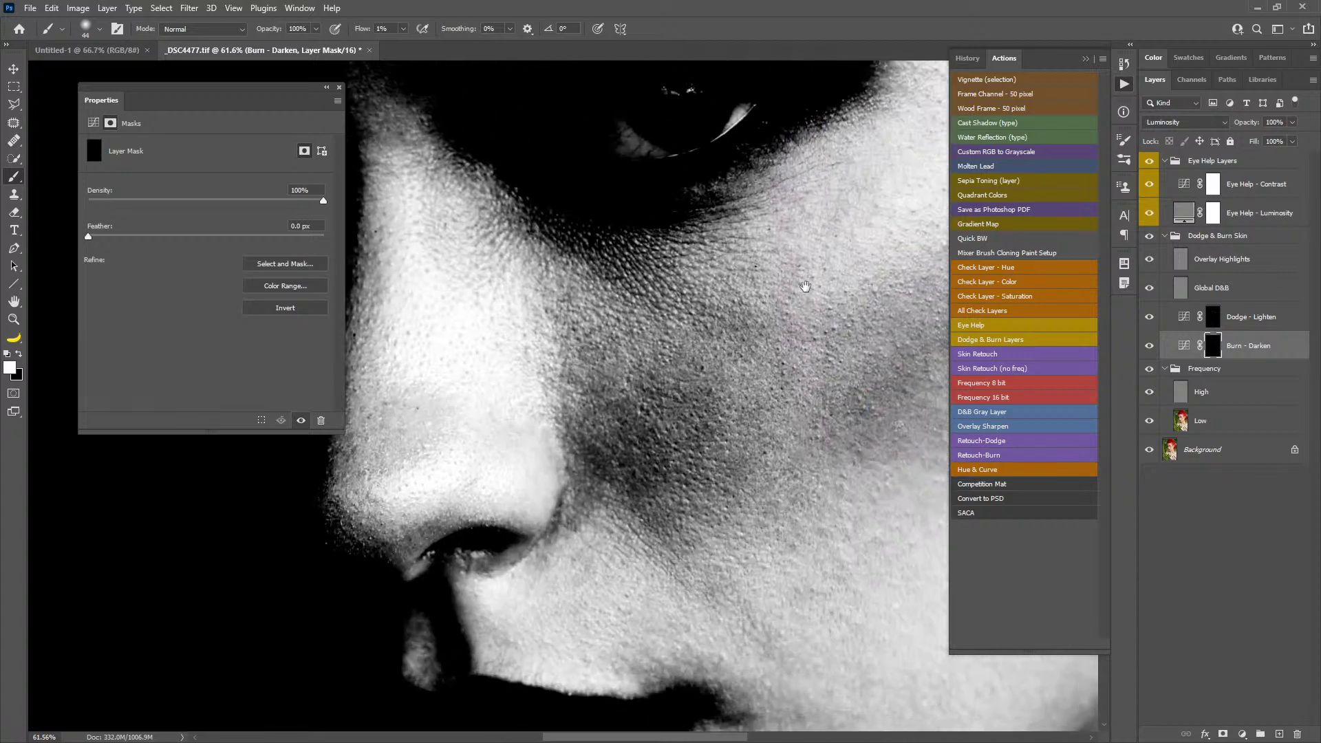
left_click_drag(862, 370, 640, 311)
left_click_drag(722, 251, 638, 424)
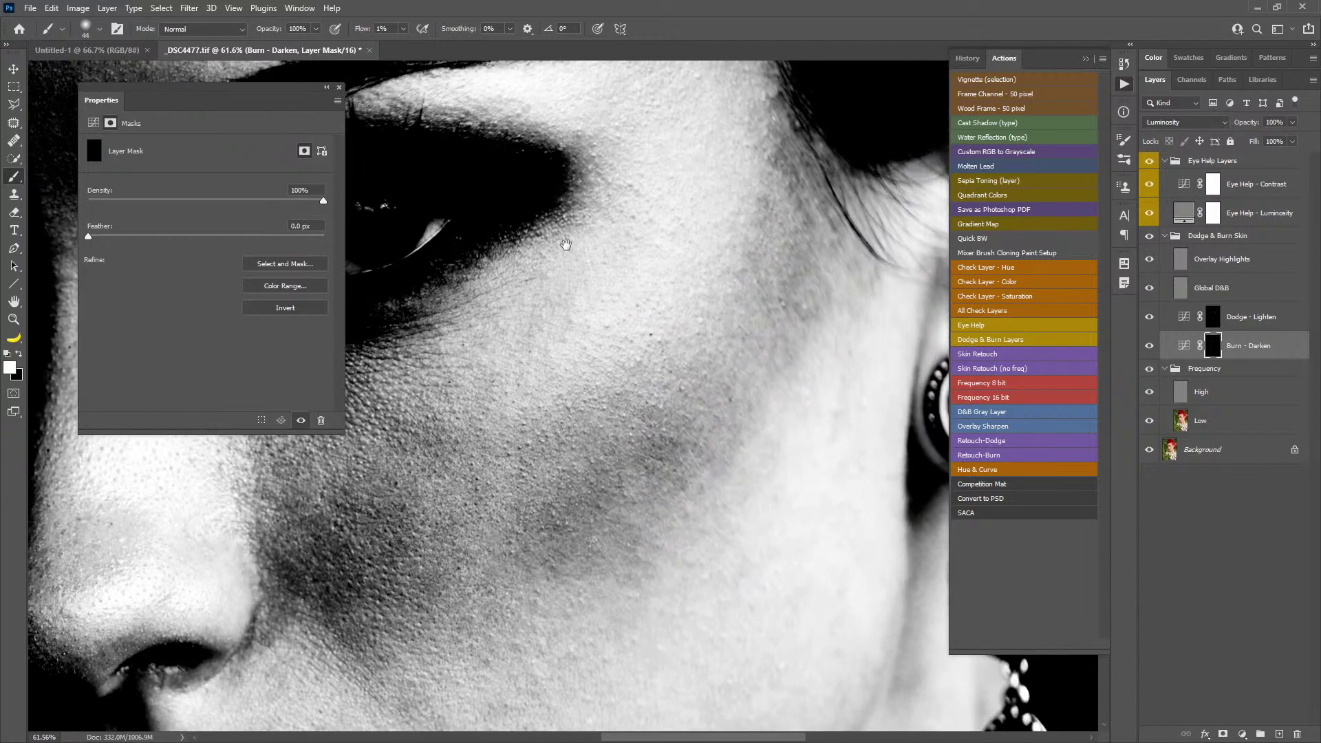
left_click(1186, 188)
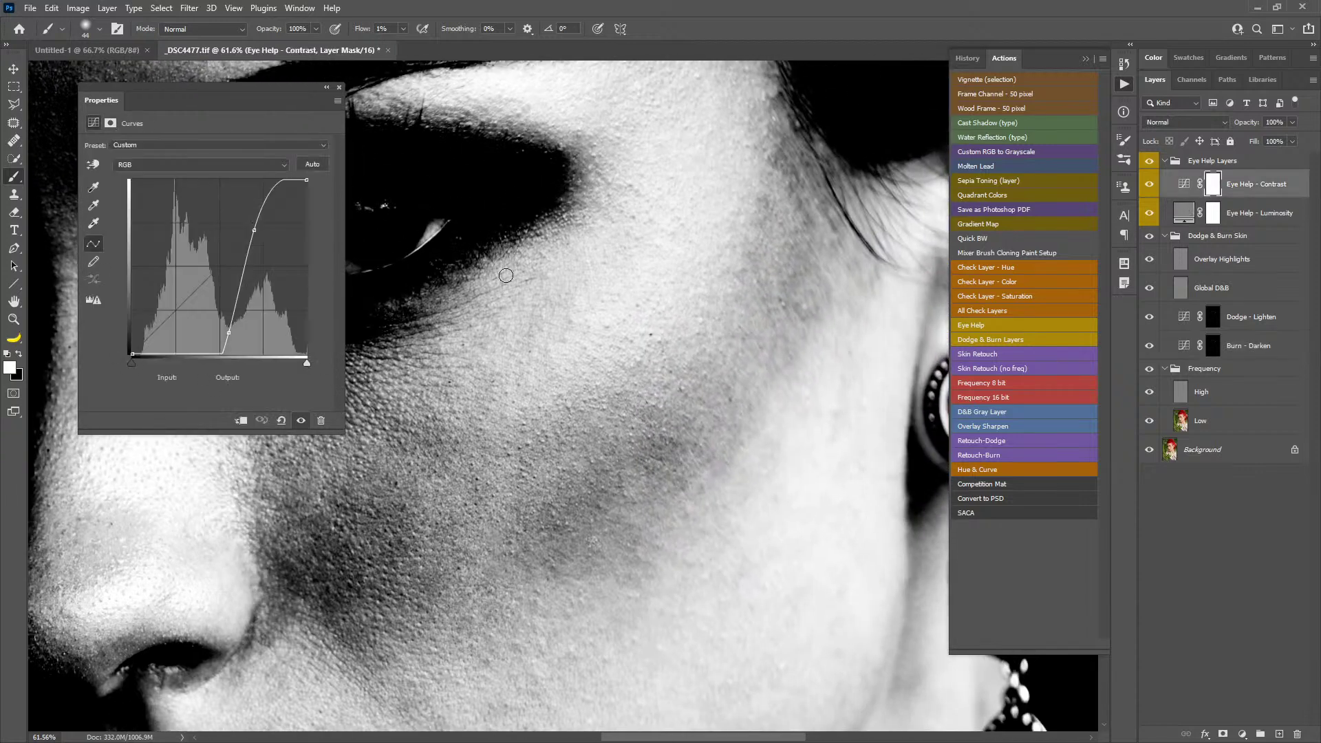
left_click_drag(256, 224, 267, 245)
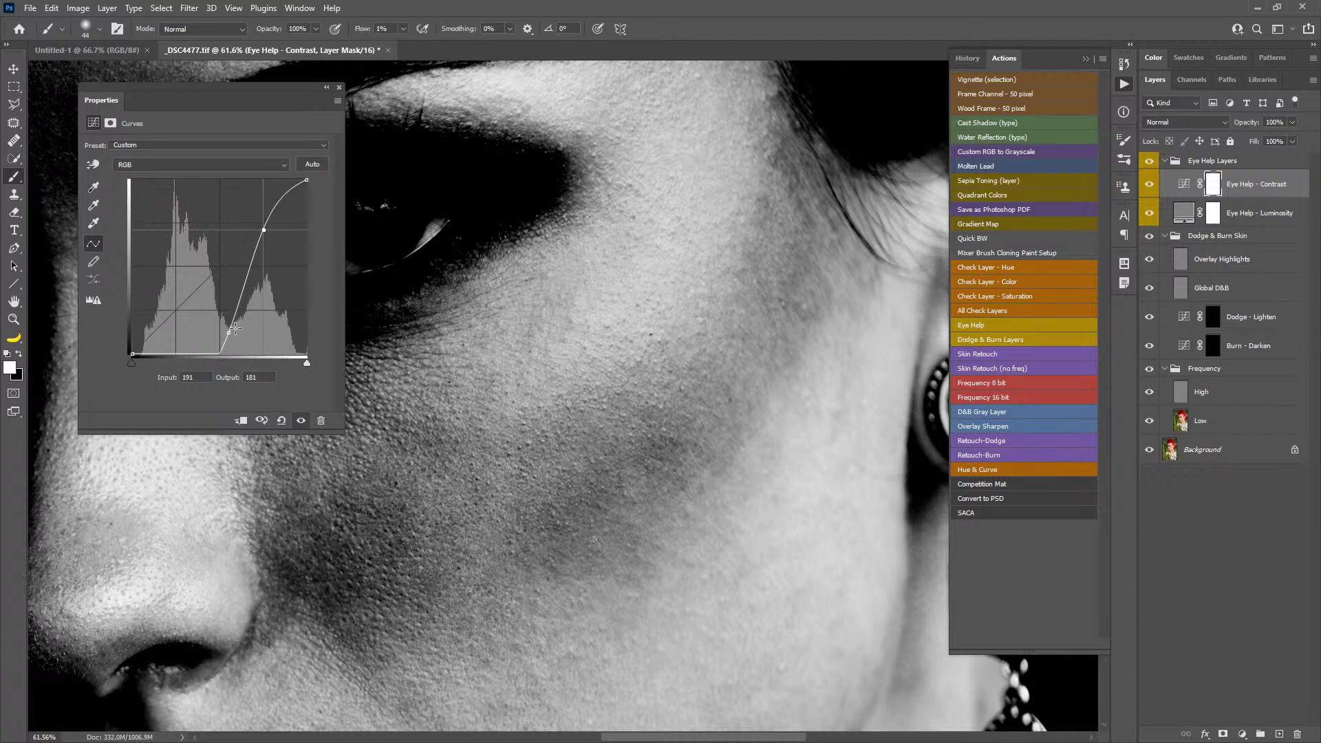
left_click_drag(234, 329, 238, 337)
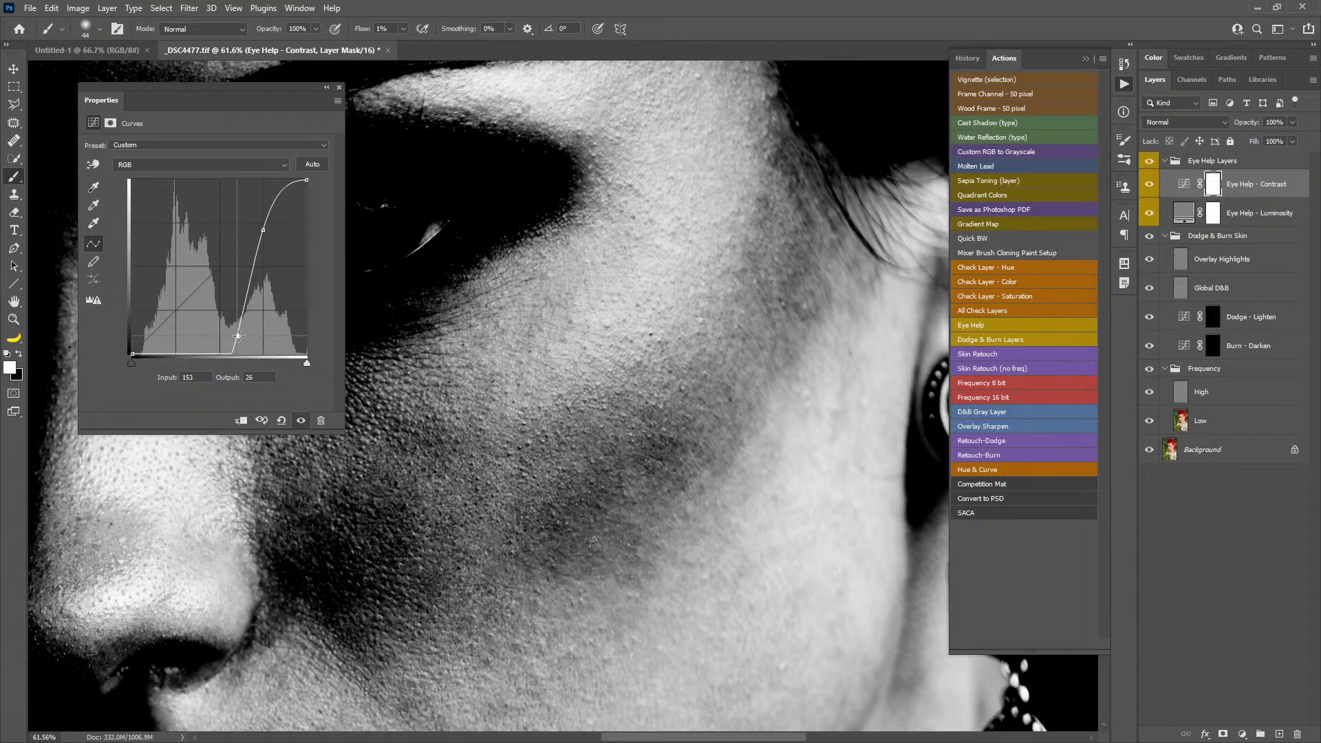
- Lighten dark spots from the temple down the outer cheek by painting with small brushes on the Dodge - Lighten mask
left_click(1214, 323)
right_click(800, 268, "alt")
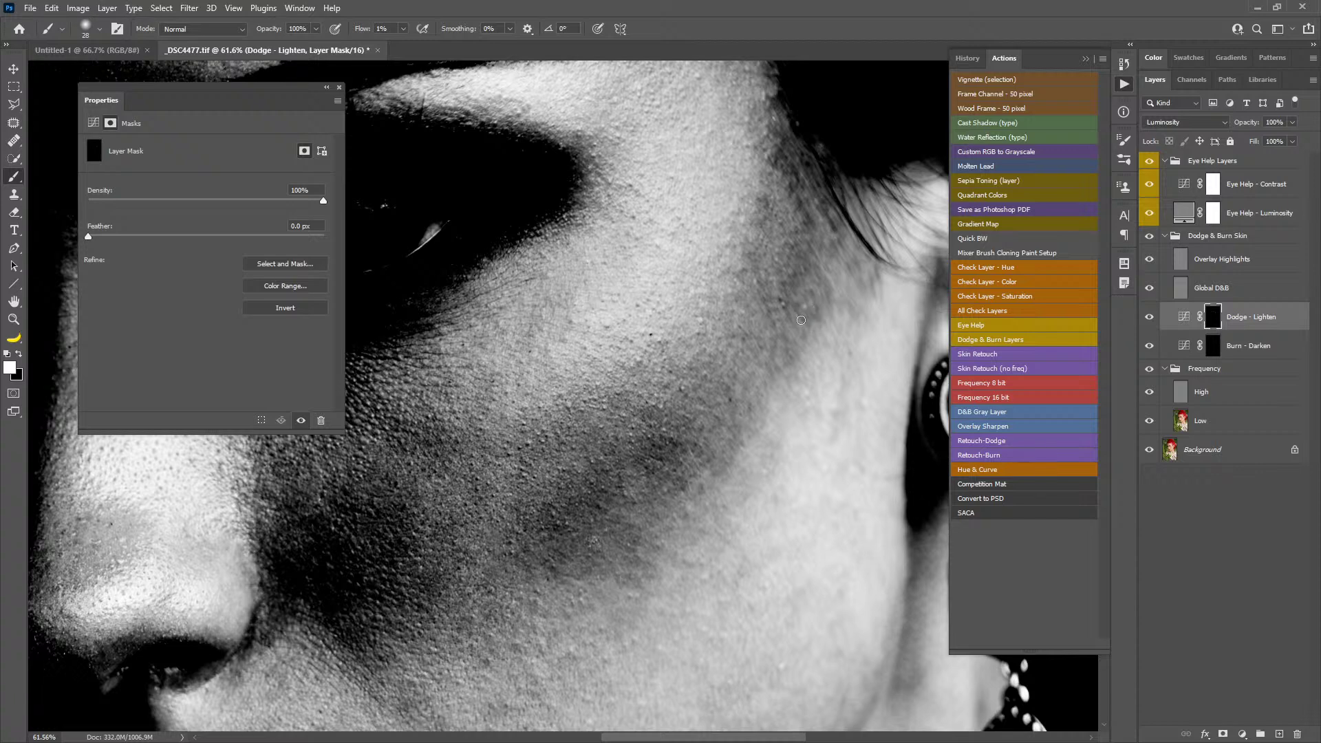
right_click(798, 304, "alt")
mouse_move(799, 291)
left_mouse_down()
mouse_move(832, 290)
mouse_move(838, 307)
left_mouse_up()
right_click(769, 199, "alt")
right_click(760, 202, "alt")
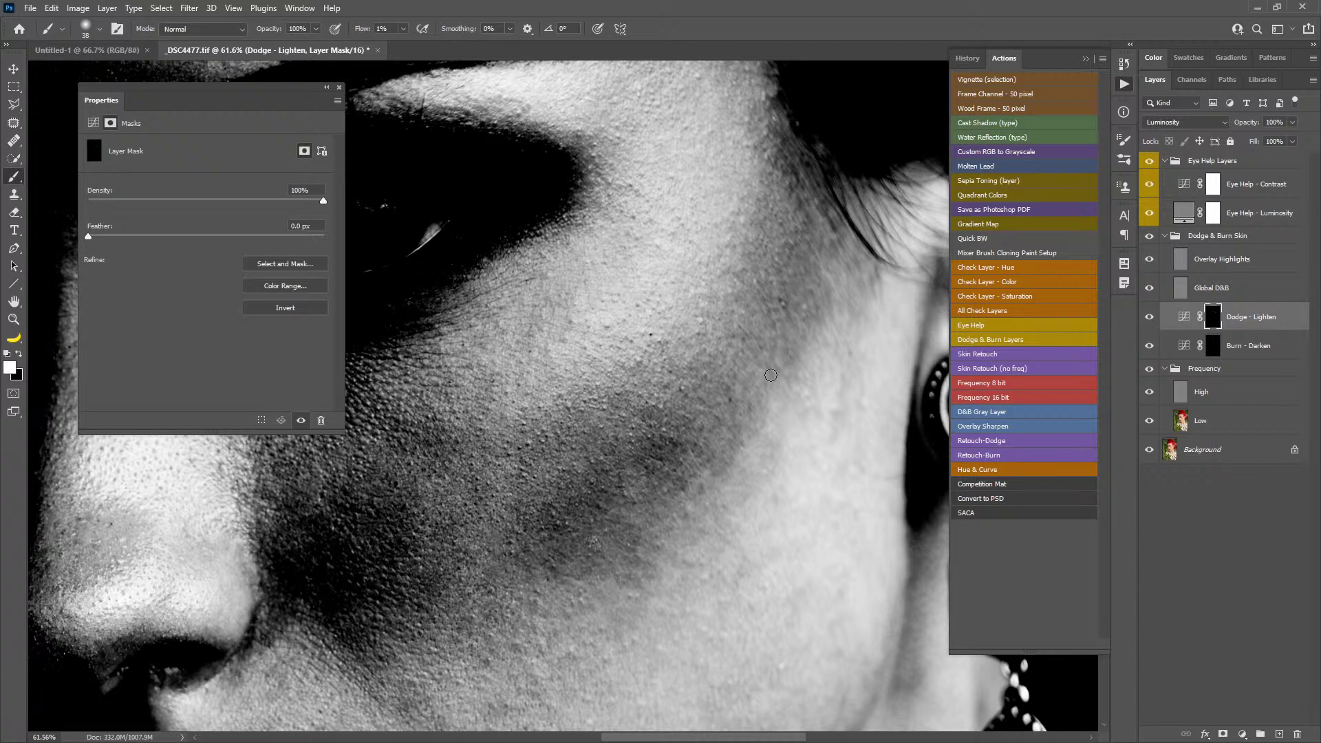
scroll(729, 366, "down", 2)
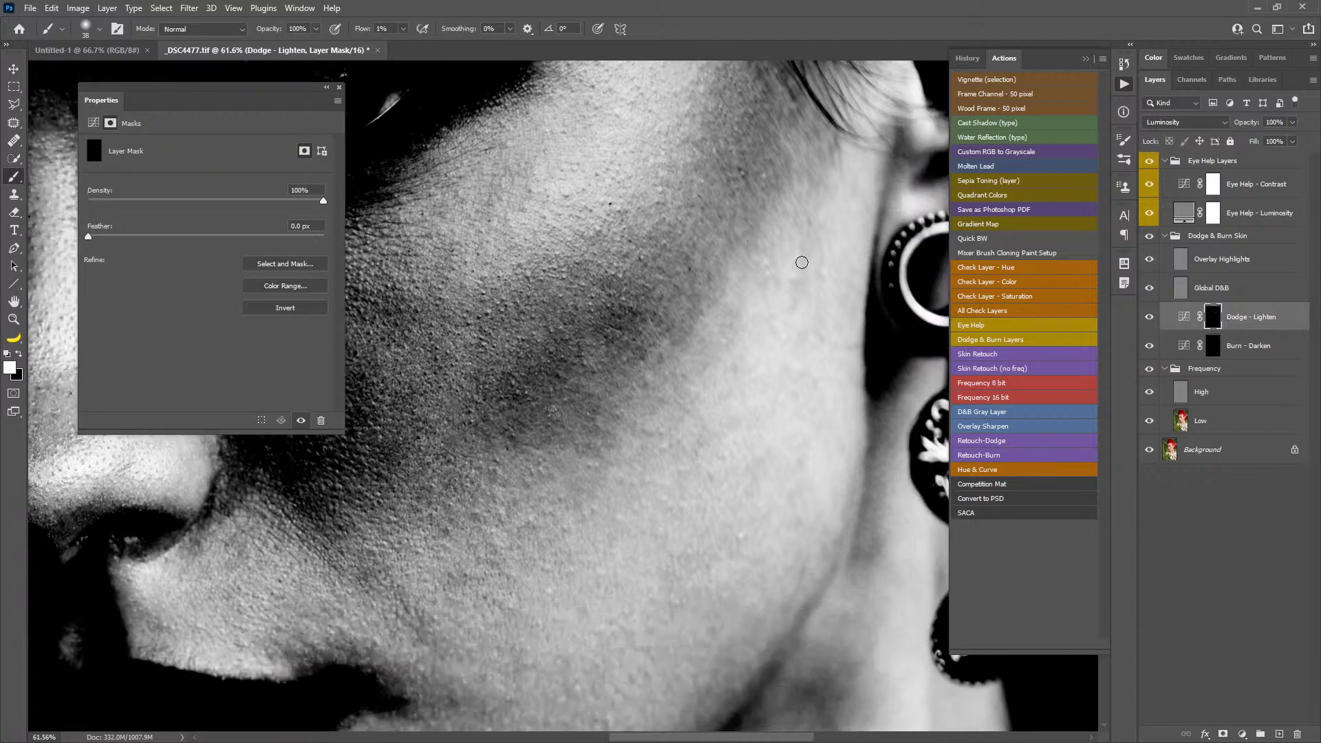
left_click_drag(744, 414, 749, 414)
mouse_move(792, 520)
left_mouse_down()
mouse_move(820, 524)
mouse_move(823, 539)
left_mouse_up()
- Even out the cheek beside the earring by painting alternately on the Burn - Darken and Dodge - Lighten masks
left_click(1205, 350)
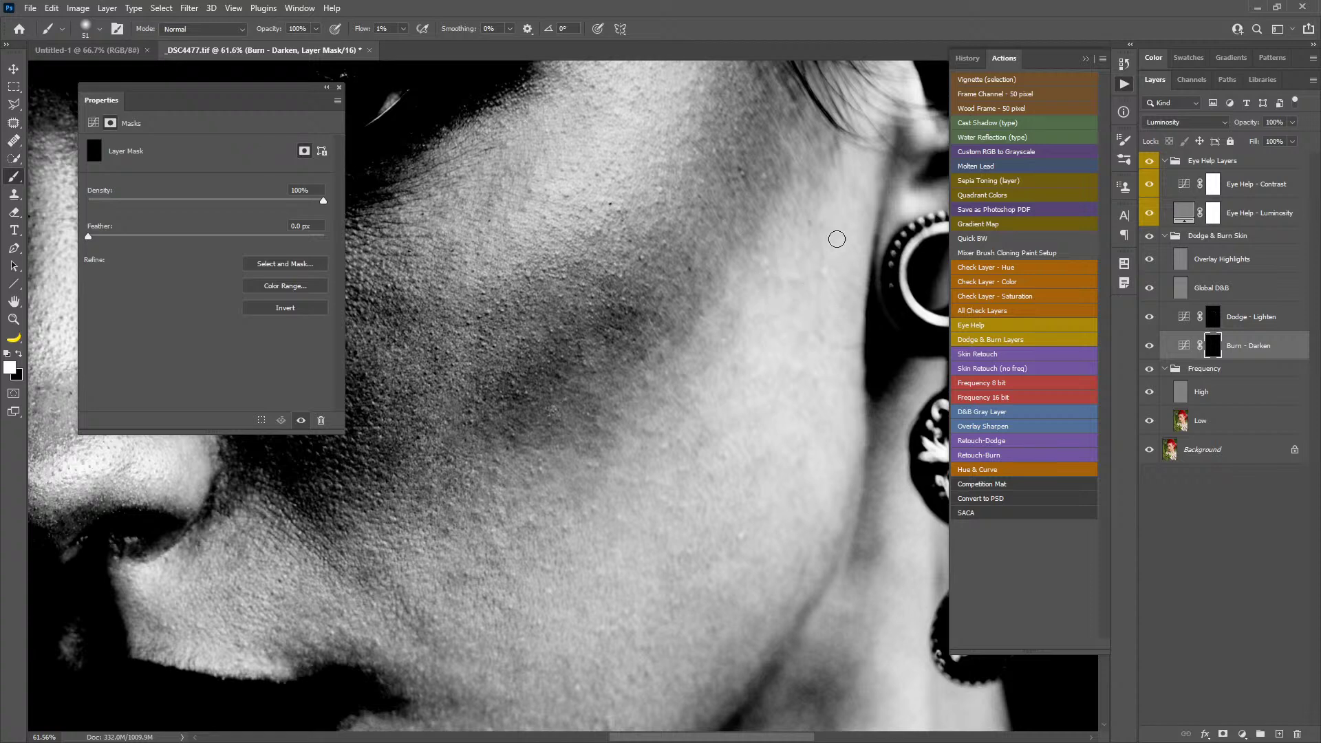
mouse_move(808, 276)
left_mouse_down()
mouse_move(772, 314)
mouse_move(762, 301)
mouse_move(749, 309)
mouse_move(790, 319)
mouse_move(778, 304)
mouse_move(779, 327)
mouse_move(787, 300)
mouse_move(776, 400)
mouse_move(765, 366)
left_mouse_up()
left_click(1216, 318)
right_click(815, 266, "alt")
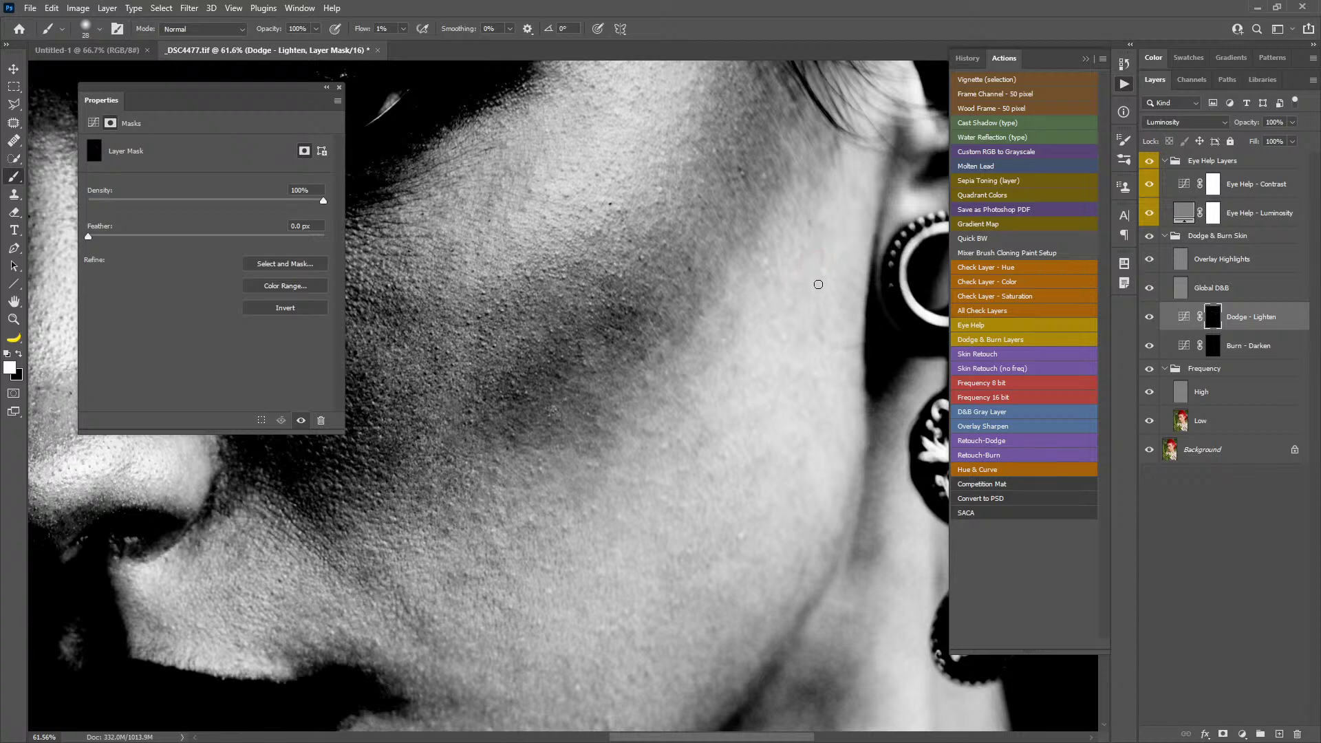
left_click(1214, 346)
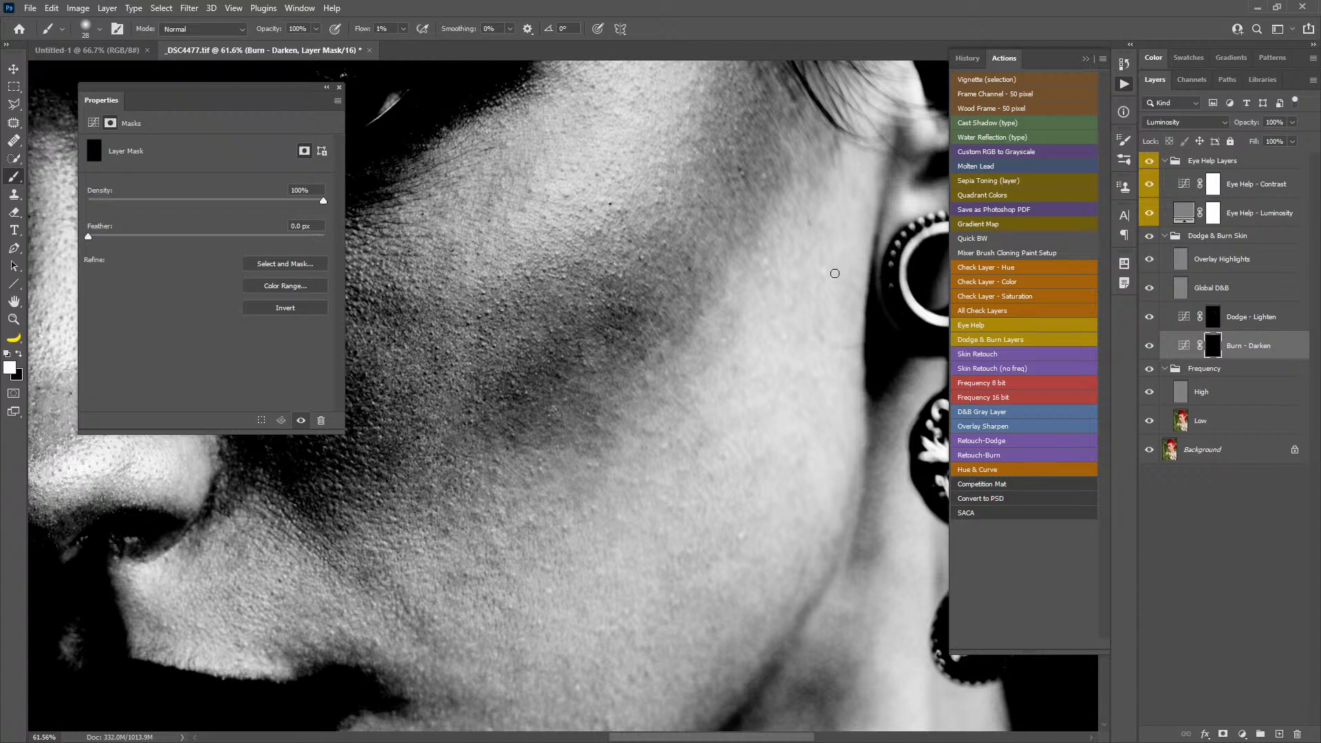
- Smooth the cheekbone shadow and lower cheek by painting with a 51 px brush on the Dodge - Lighten mask
left_click(1215, 318)
right_click(643, 256, "alt")
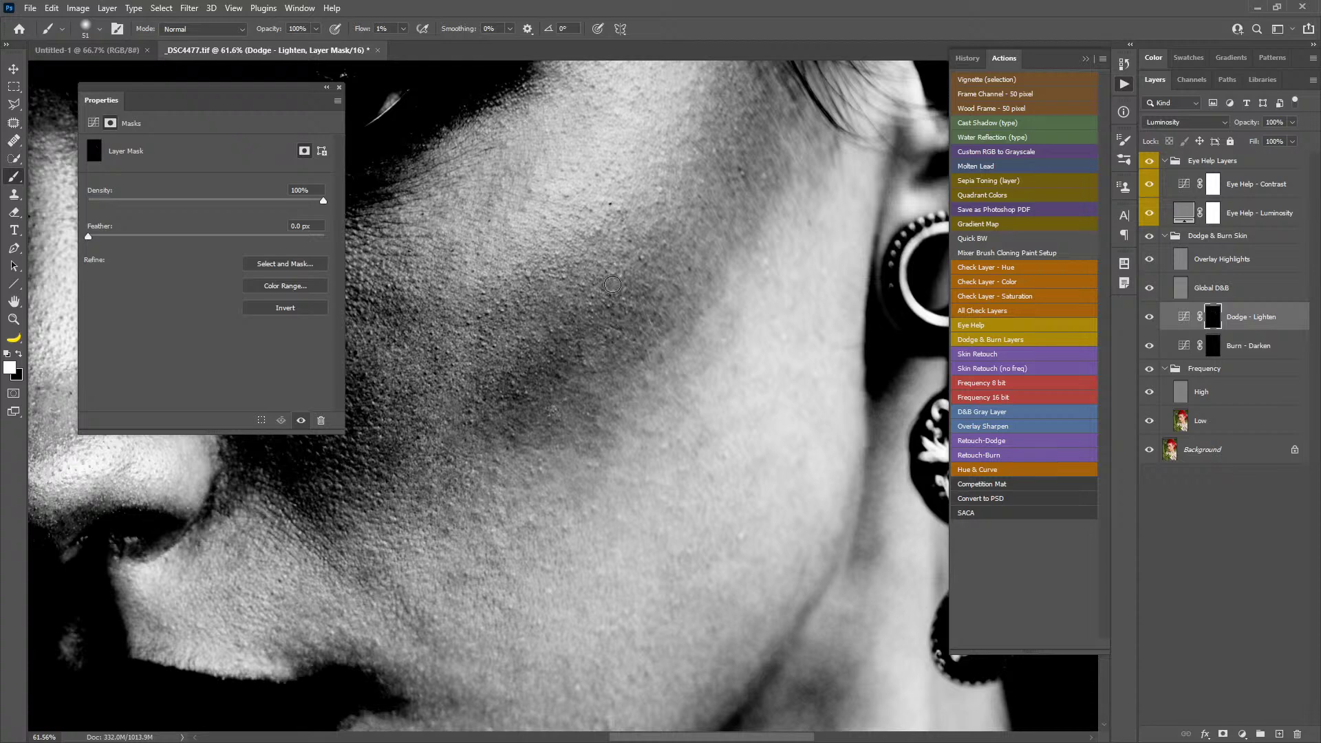
left_click_drag(643, 239, 676, 324)
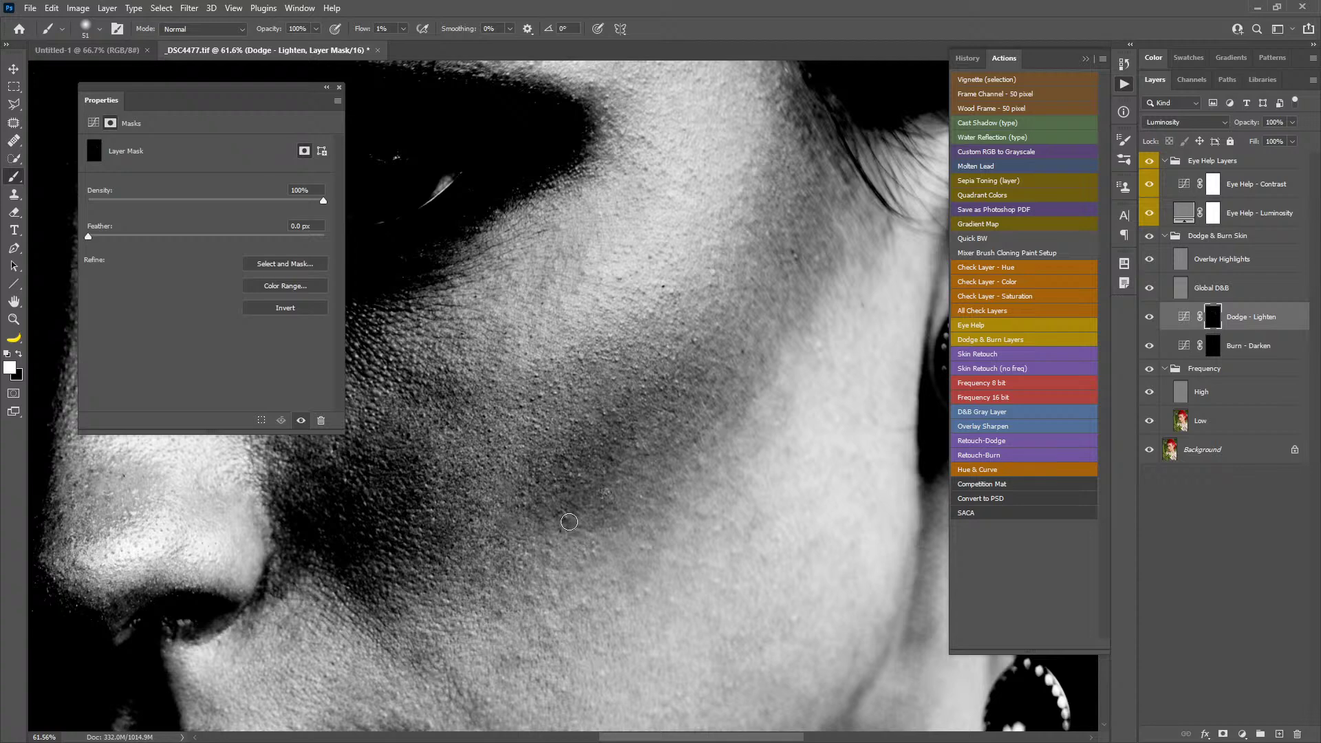
left_click_drag(622, 513, 694, 256)
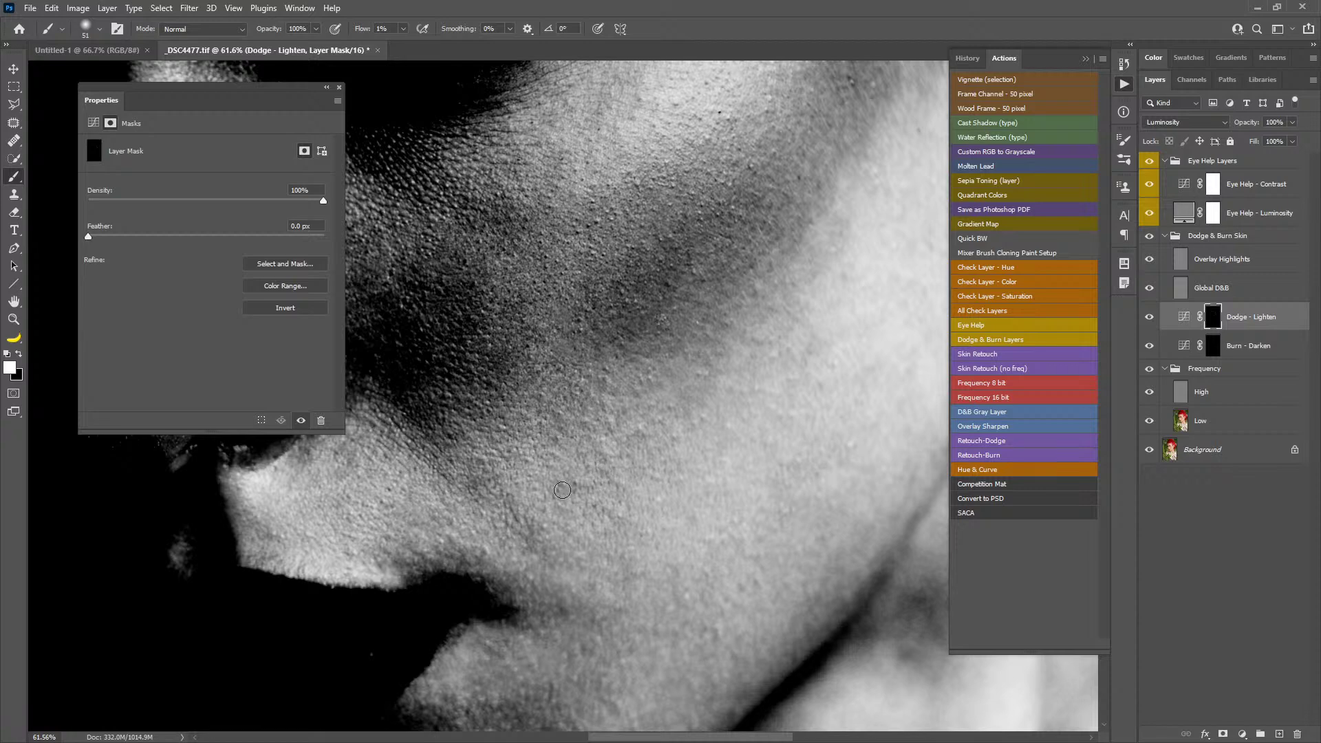
left_click_drag(573, 413, 569, 413)
mouse_move(634, 339)
left_mouse_down()
mouse_move(678, 254)
mouse_move(626, 248)
left_mouse_up()
- Soften the dark cheek area beside the nose with larger 152 px and 100 px brushes on the Dodge - Lighten mask
mouse_move(447, 221)
left_mouse_down()
mouse_move(534, 236)
mouse_move(655, 340)
mouse_move(639, 312)
mouse_move(628, 331)
left_mouse_up()
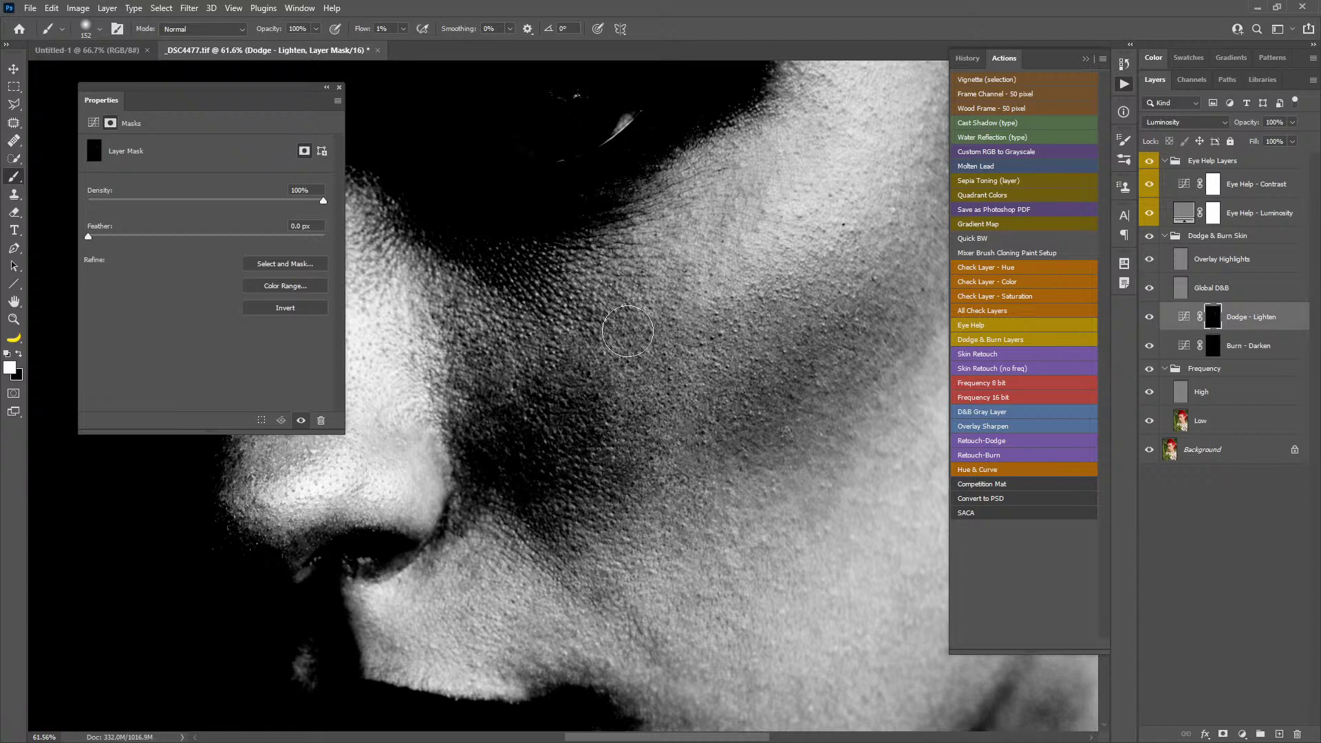
left_click_drag(691, 358, 681, 358)
left_click_drag(473, 369, 464, 377)
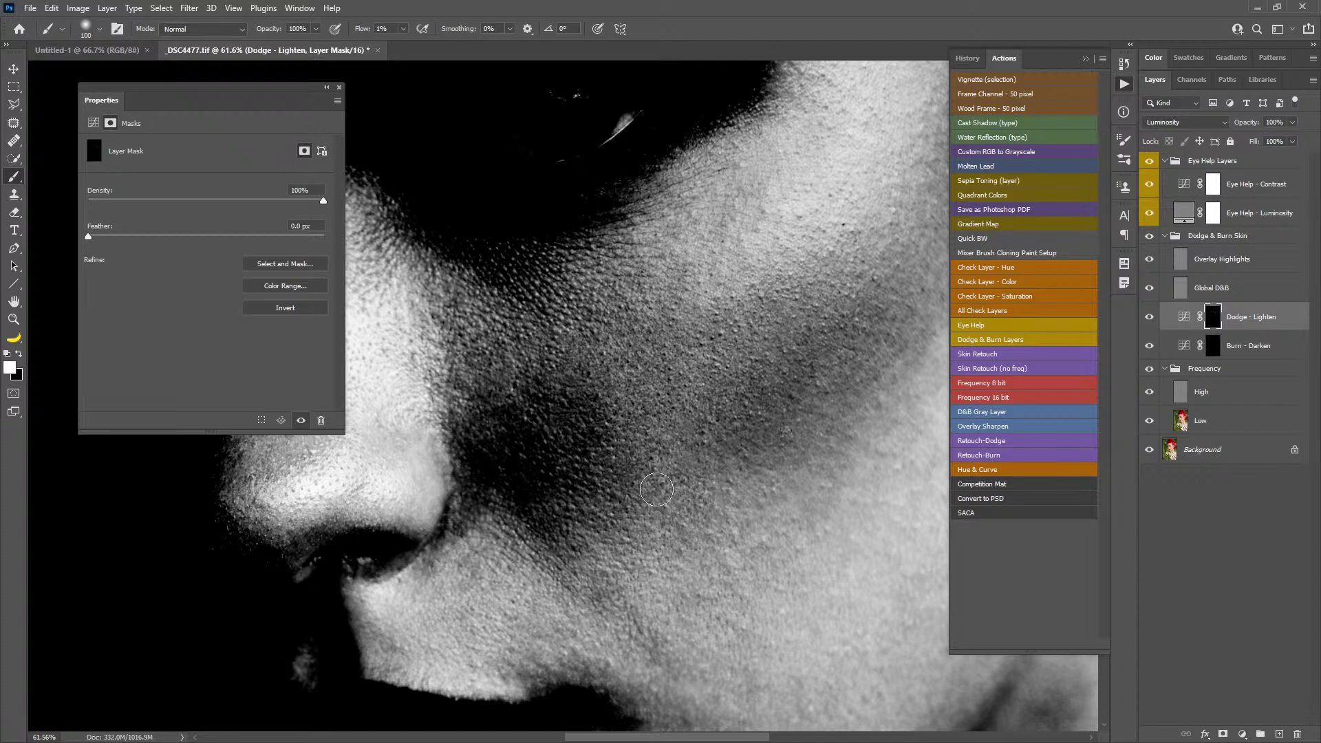
left_click_drag(650, 510, 637, 348)
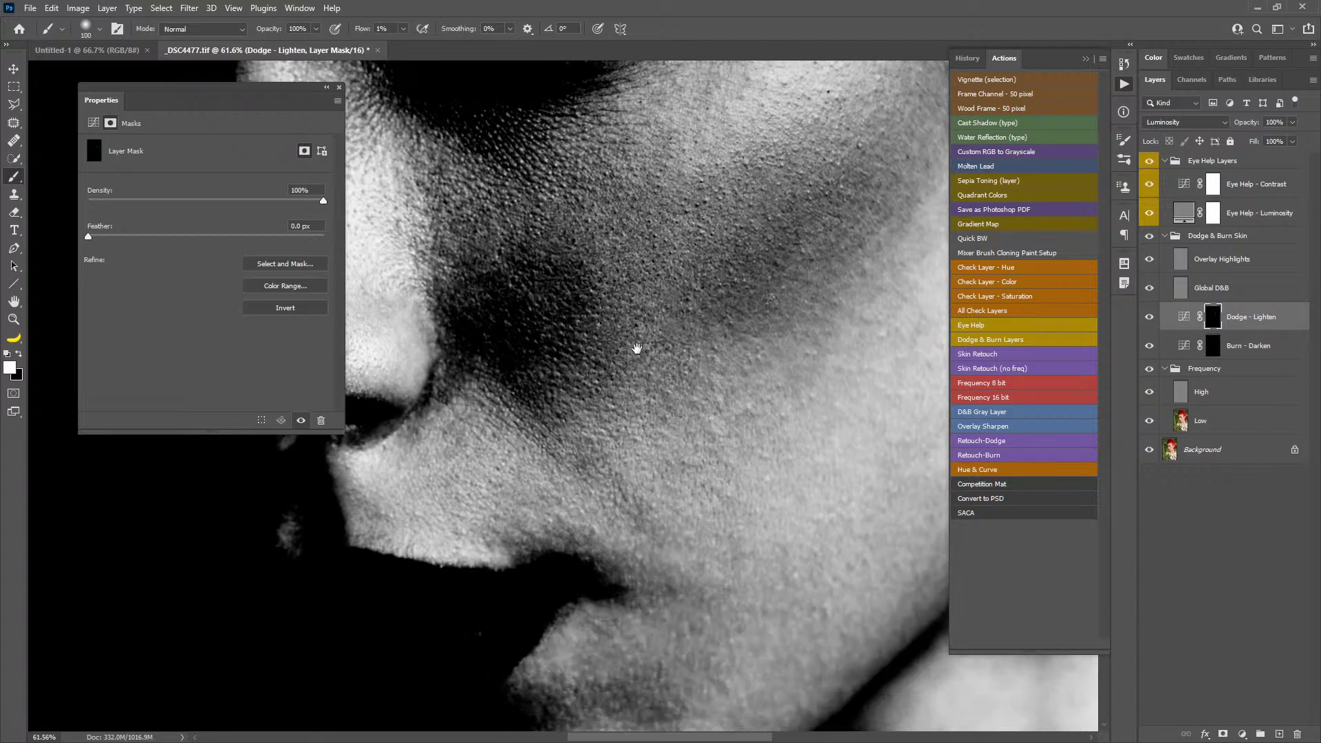
right_click(679, 375, "alt")
- Darken the Eye Help - Contrast curve for the jaw, moving its upper point to input 211, output 177 and its lower point rightward
mouse_move(799, 476)
left_mouse_down()
mouse_move(605, 393)
mouse_move(634, 319)
mouse_move(716, 286)
left_mouse_up()
left_click(1173, 185)
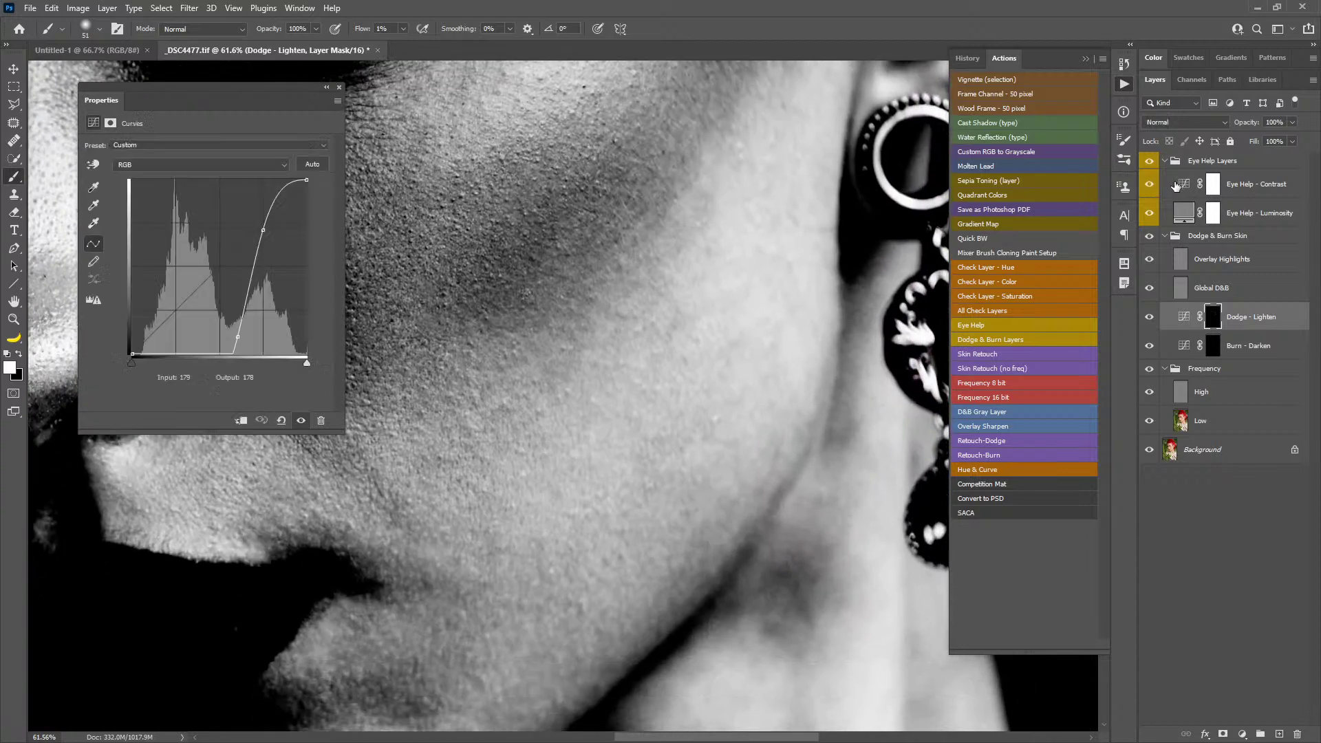
left_click_drag(270, 227, 276, 234)
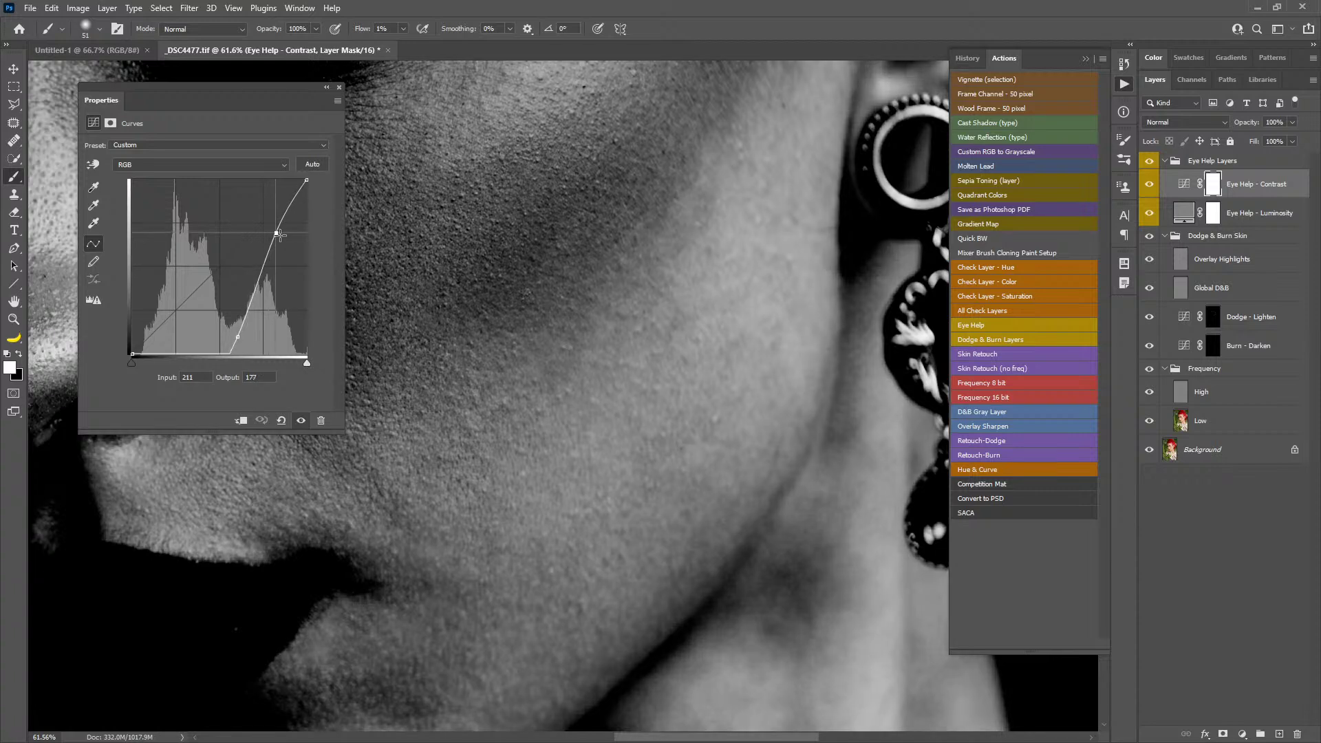
left_click_drag(240, 335, 257, 341)
- Lighten dark blotches on the outer cheek and along the jaw by painting on the Dodge - Lighten mask
left_click(1213, 318)
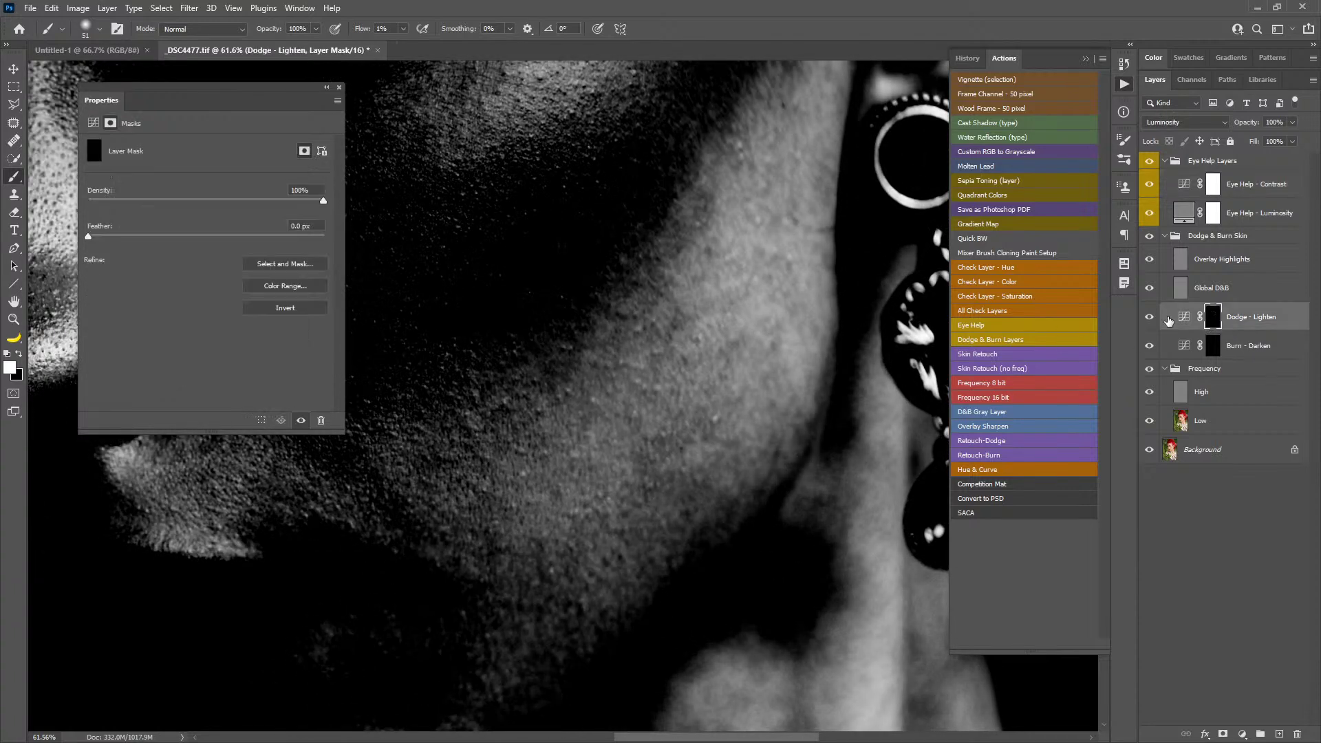
left_click_drag(776, 221, 771, 221)
right_click(705, 313, "alt")
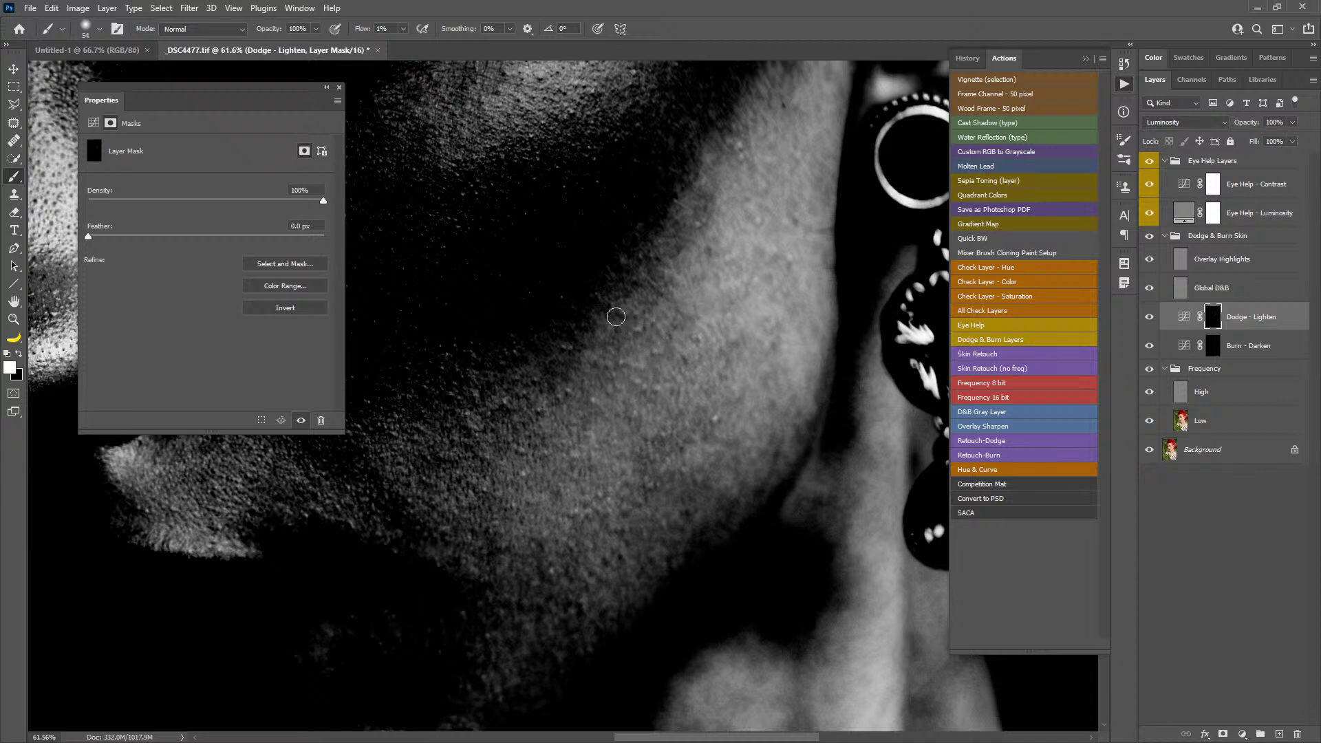
right_click(732, 444, "alt")
mouse_move(692, 424)
left_mouse_down()
mouse_move(657, 445)
mouse_move(644, 469)
mouse_move(678, 439)
mouse_move(653, 488)
mouse_move(642, 477)
mouse_move(680, 476)
mouse_move(723, 500)
mouse_move(658, 487)
mouse_move(645, 457)
mouse_move(670, 483)
mouse_move(628, 515)
mouse_move(598, 514)
mouse_move(582, 541)
mouse_move(662, 497)
mouse_move(727, 493)
left_mouse_up()
mouse_move(561, 496)
left_mouse_down()
mouse_move(663, 266)
mouse_move(796, 349)
left_mouse_up()
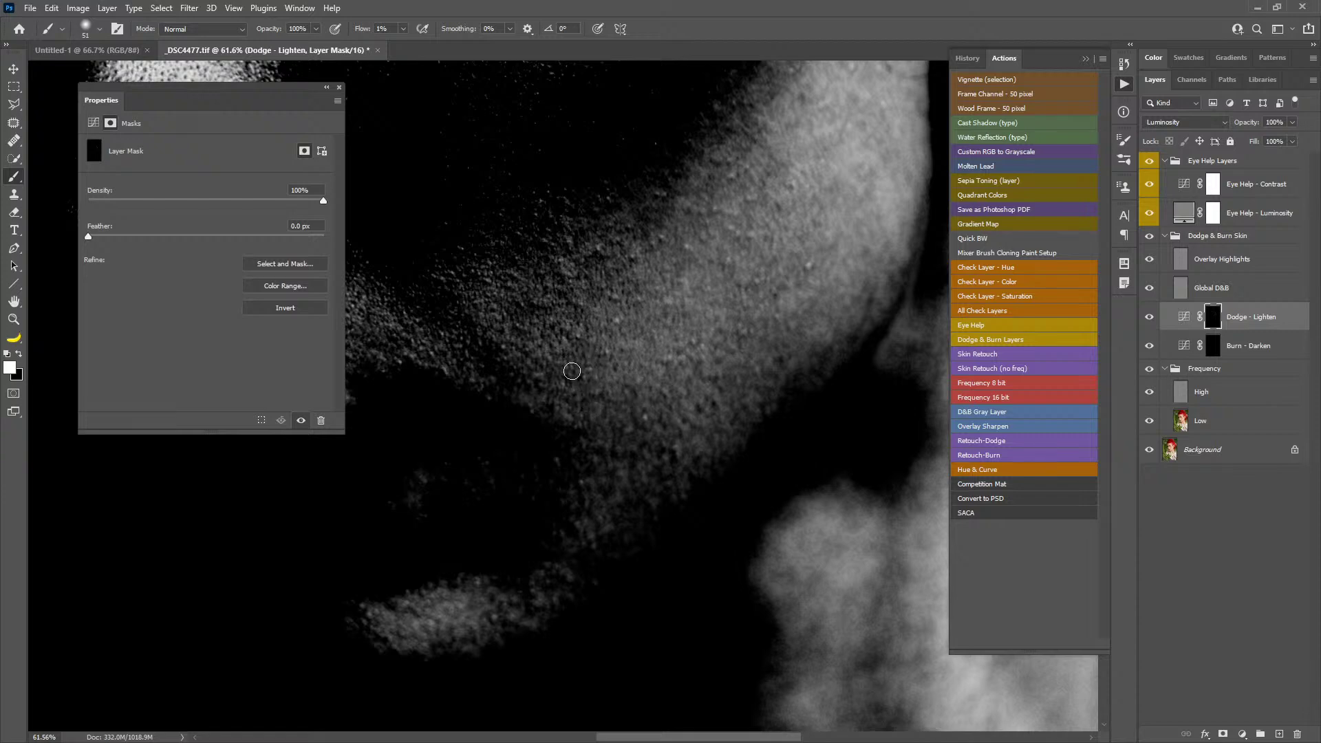
left_click_drag(619, 354, 612, 406)
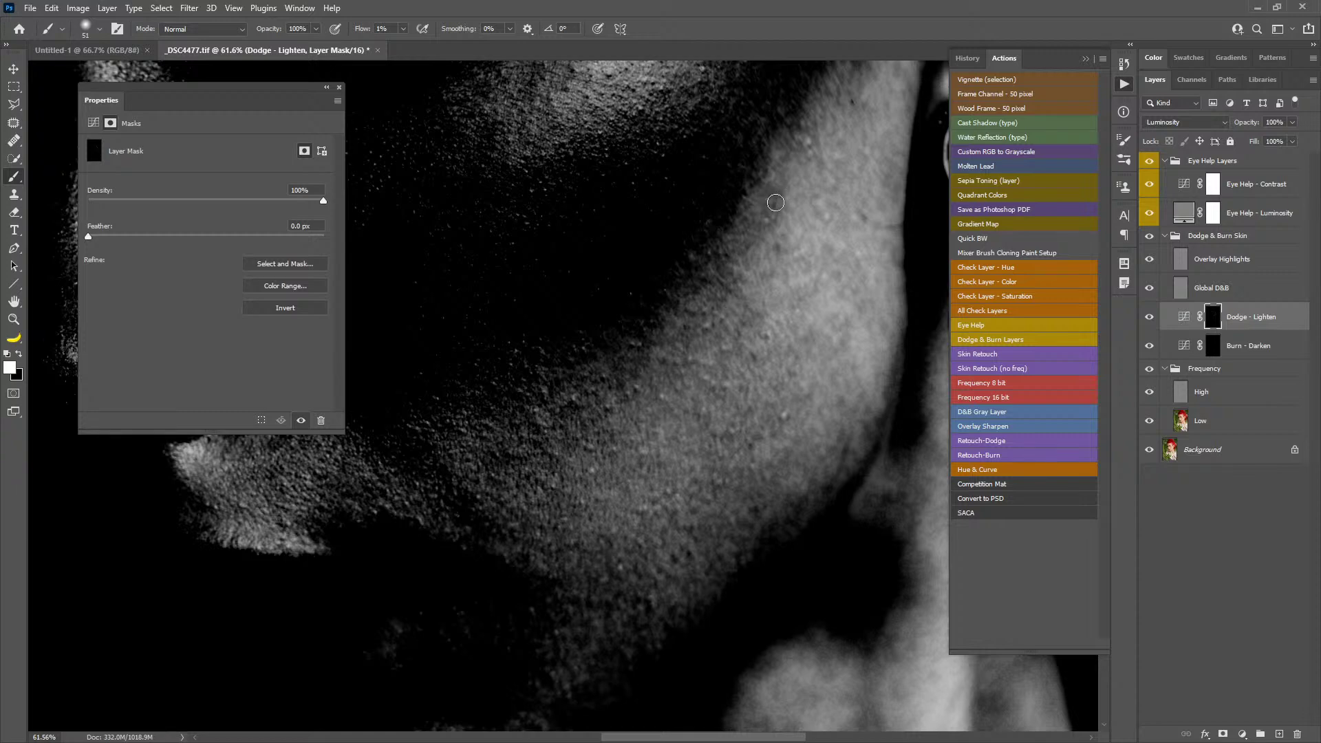
- Blend the dark spots between the upper lip and the cheek on the Dodge - Lighten mask with a resized brush
left_click_drag(560, 393, 710, 396)
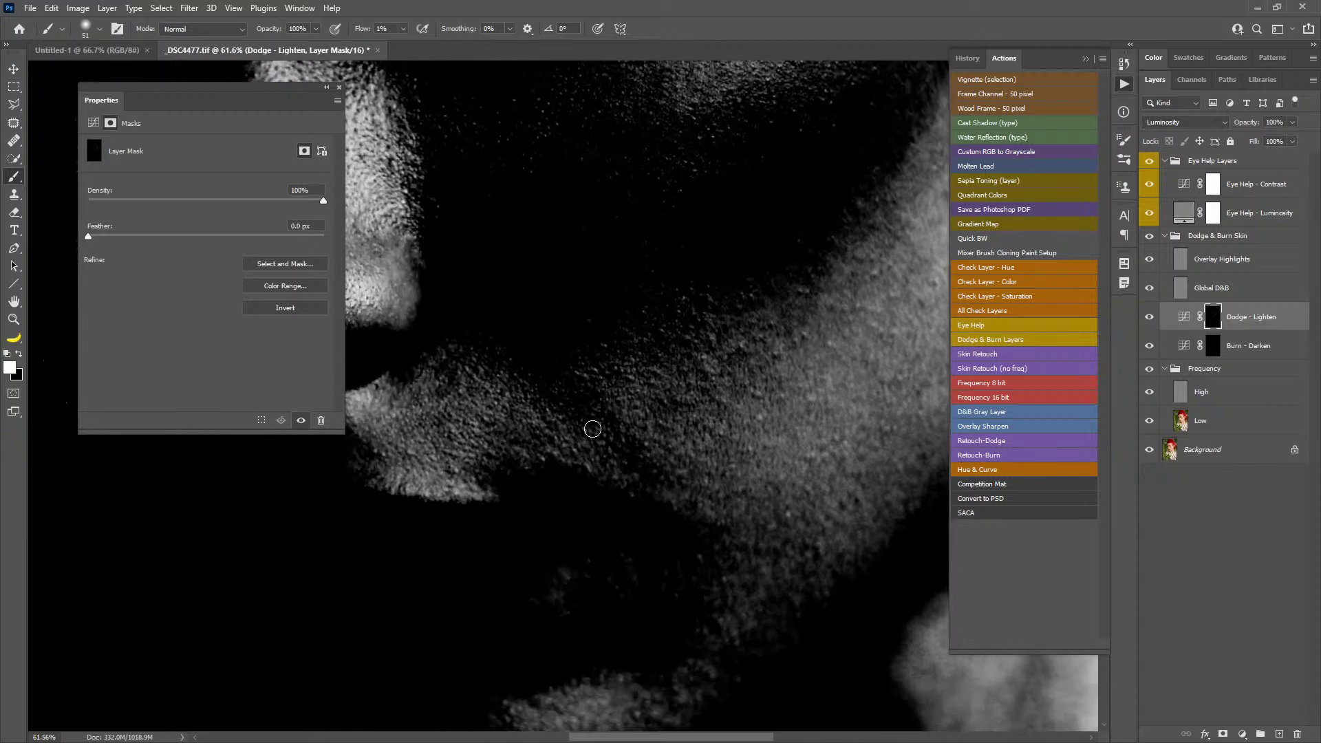
key("bracketright")
key("bracketright")
key("bracketright")
left_click_drag(687, 398, 674, 406)
- Enlarge the brush and paint over the dark patches on the nose on the Dodge - Lighten mask
mouse_move(785, 465)
left_mouse_down()
mouse_move(651, 304)
mouse_move(767, 457)
mouse_move(761, 404)
mouse_move(711, 408)
mouse_move(726, 423)
left_mouse_up()
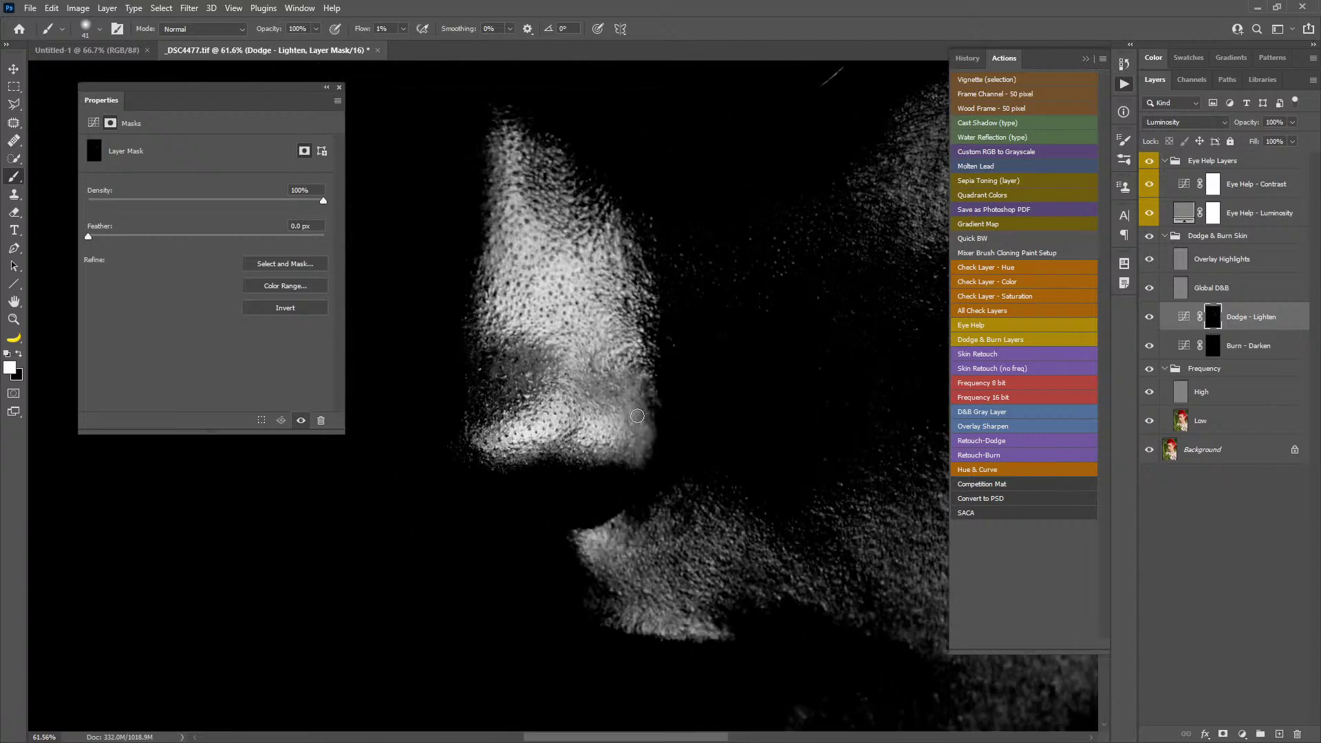
key("bracketright")
key("bracketright")
key("bracketright")
key("bracketright")
mouse_move(518, 398)
left_mouse_down()
mouse_move(535, 398)
mouse_move(556, 211)
mouse_move(545, 172)
mouse_move(591, 233)
left_mouse_up()
left_click_drag(820, 285, 623, 404)
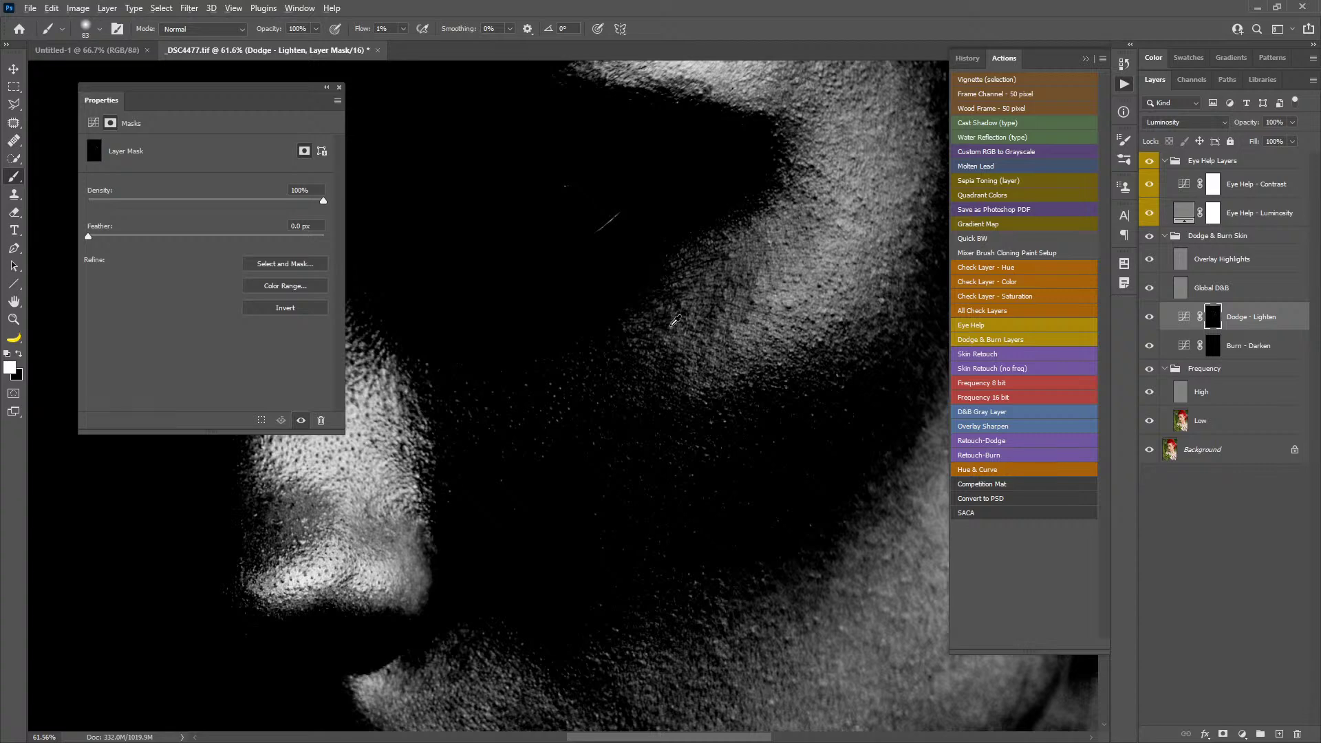
- Shrink the brush and touch up the dark spots on the upper cheek below the eye on the Dodge - Lighten mask
key("bracketleft")
key("bracketleft")
key("bracketleft")
key("bracketleft")
key("bracketleft")
key("bracketleft")
key("bracketright")
key("bracketright")
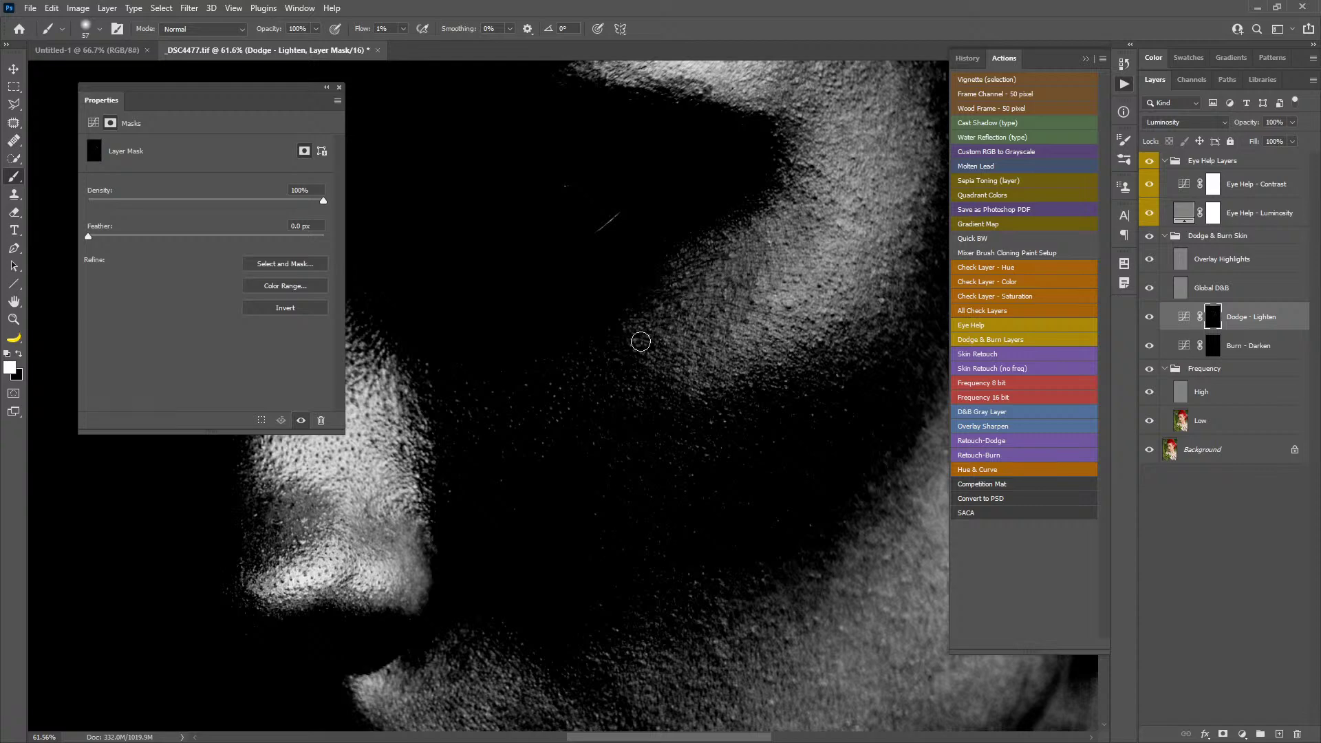
scroll(723, 260, "up", 3)
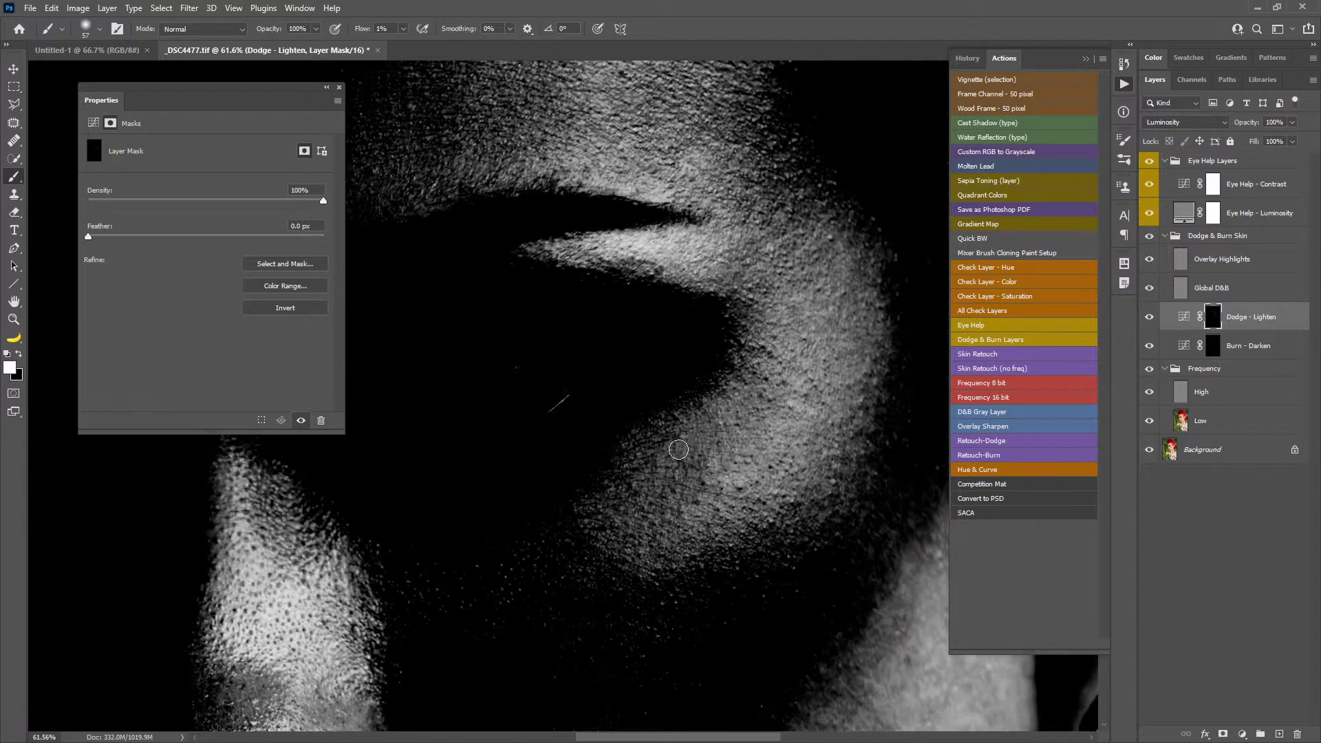
left_click_drag(622, 310, 607, 428)
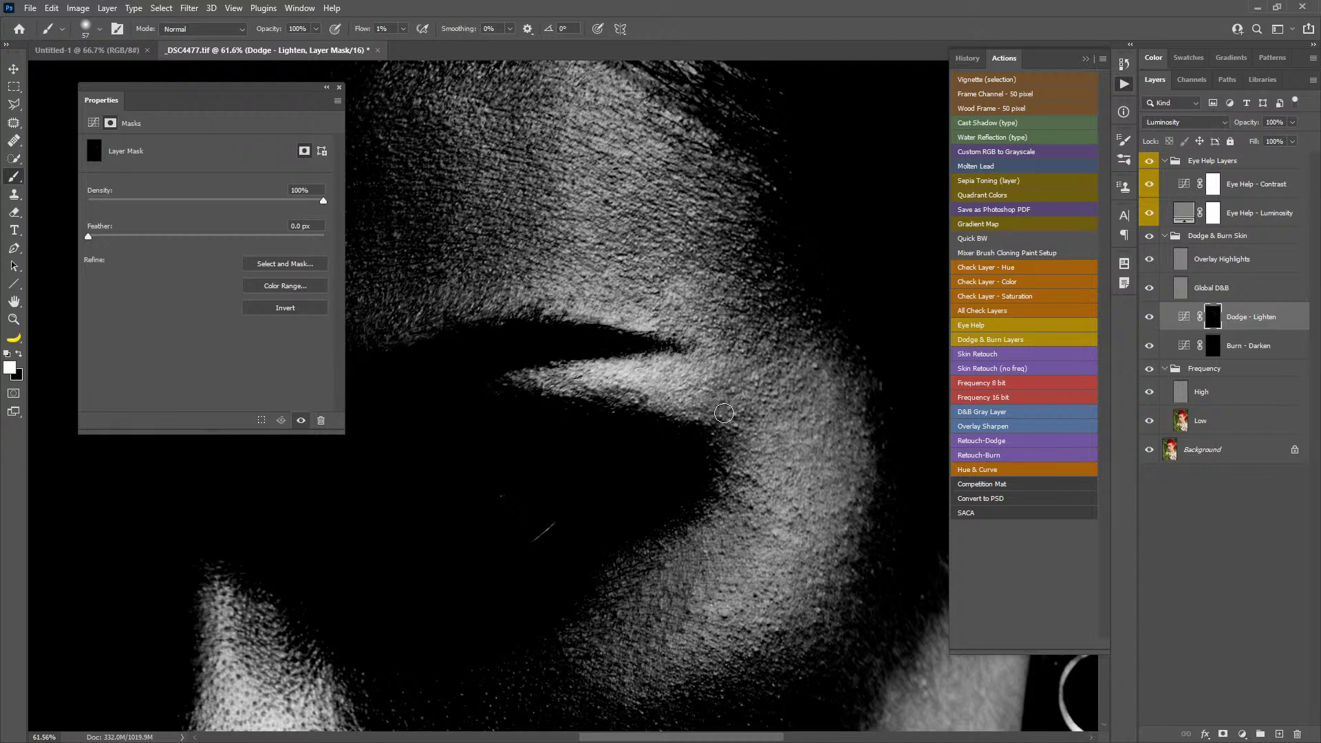
mouse_move(533, 411)
left_mouse_down()
mouse_move(651, 404)
mouse_move(770, 277)
mouse_move(777, 73)
left_mouse_up()
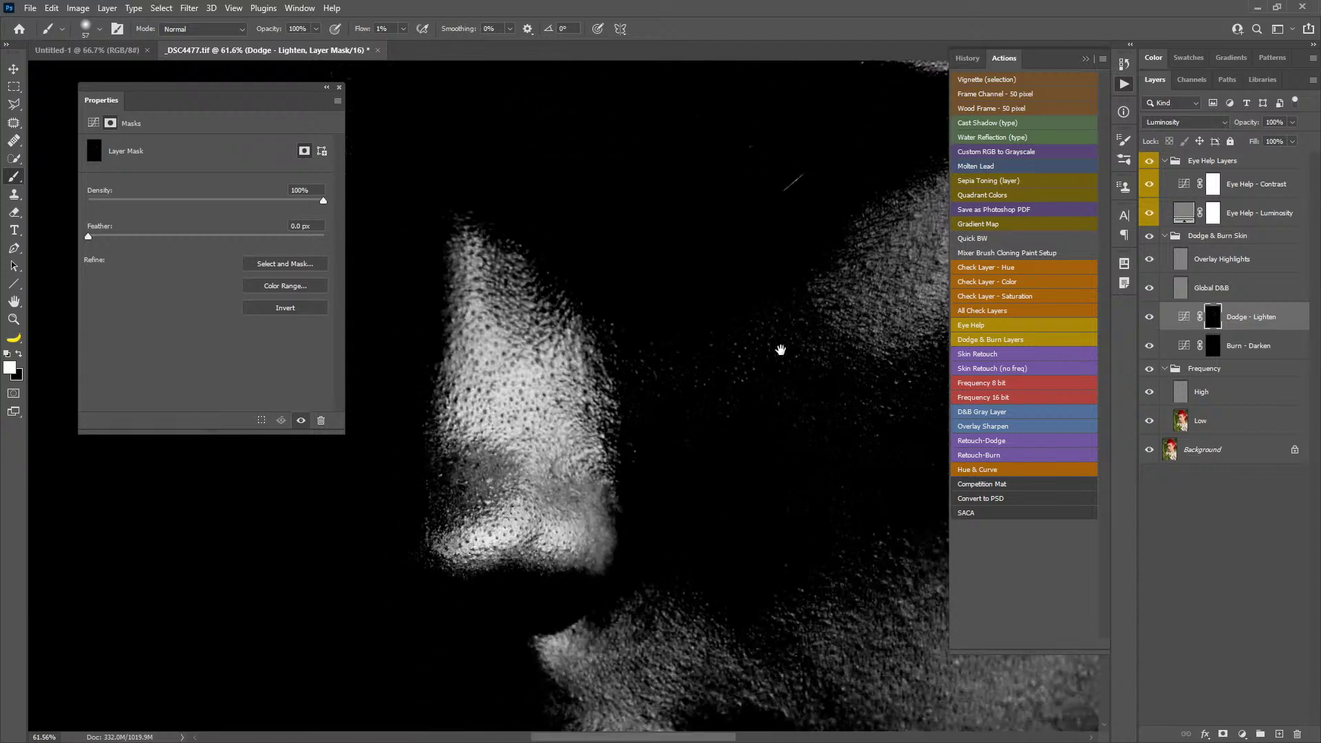
left_click_drag(737, 457, 560, 295)
- Reduce the brush size further and lighten the dark spots on the cheek beside the upper lip on the Dodge - Lighten mask
mouse_move(664, 498)
left_mouse_down()
mouse_move(564, 372)
mouse_move(507, 333)
mouse_move(516, 352)
mouse_move(503, 327)
mouse_move(674, 407)
left_mouse_up()
key("bracketleft")
key("bracketleft")
key("bracketleft")
left_click_drag(589, 398, 560, 385)
mouse_move(792, 454)
left_mouse_down()
mouse_move(803, 457)
mouse_move(777, 367)
left_mouse_up()
left_click_drag(815, 445, 689, 325)
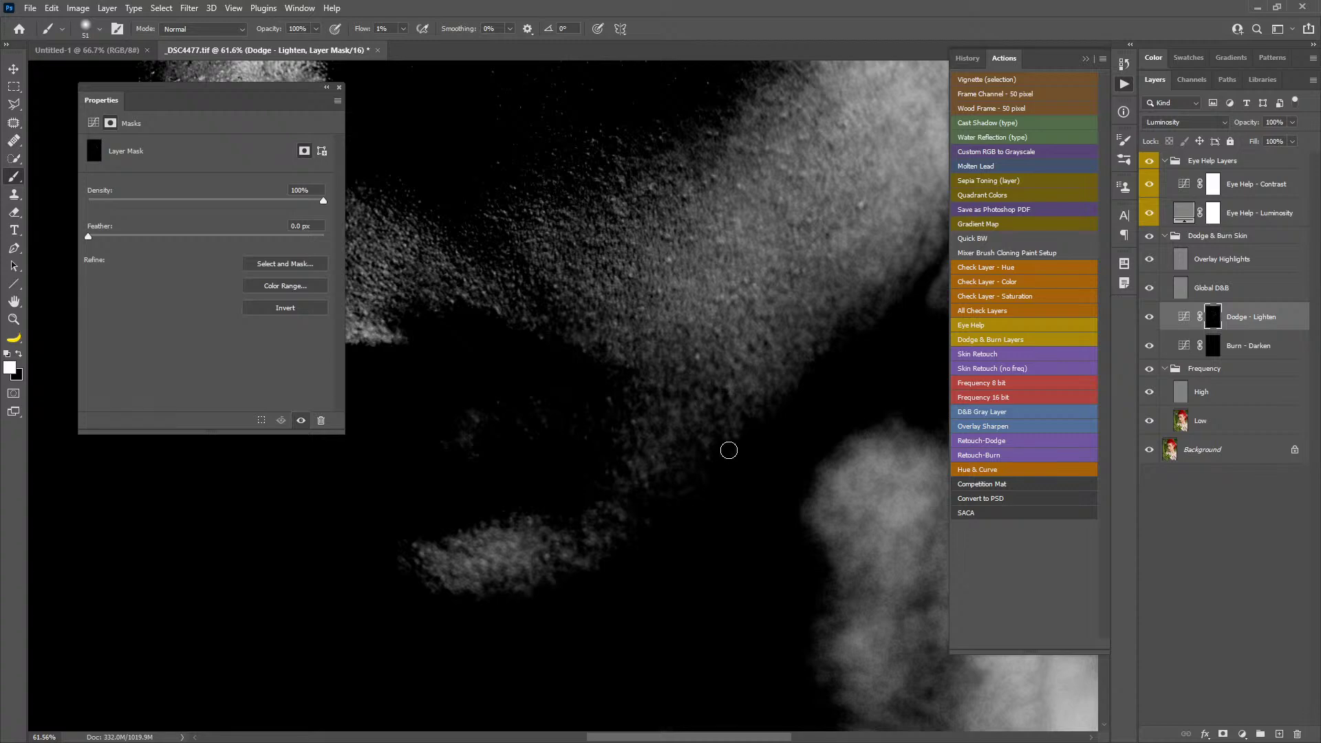
- Brighten the Eye Help - Contrast curve for the chin, moving its lower point to input 112, output 39 and its upper point leftward
left_click(1209, 190)
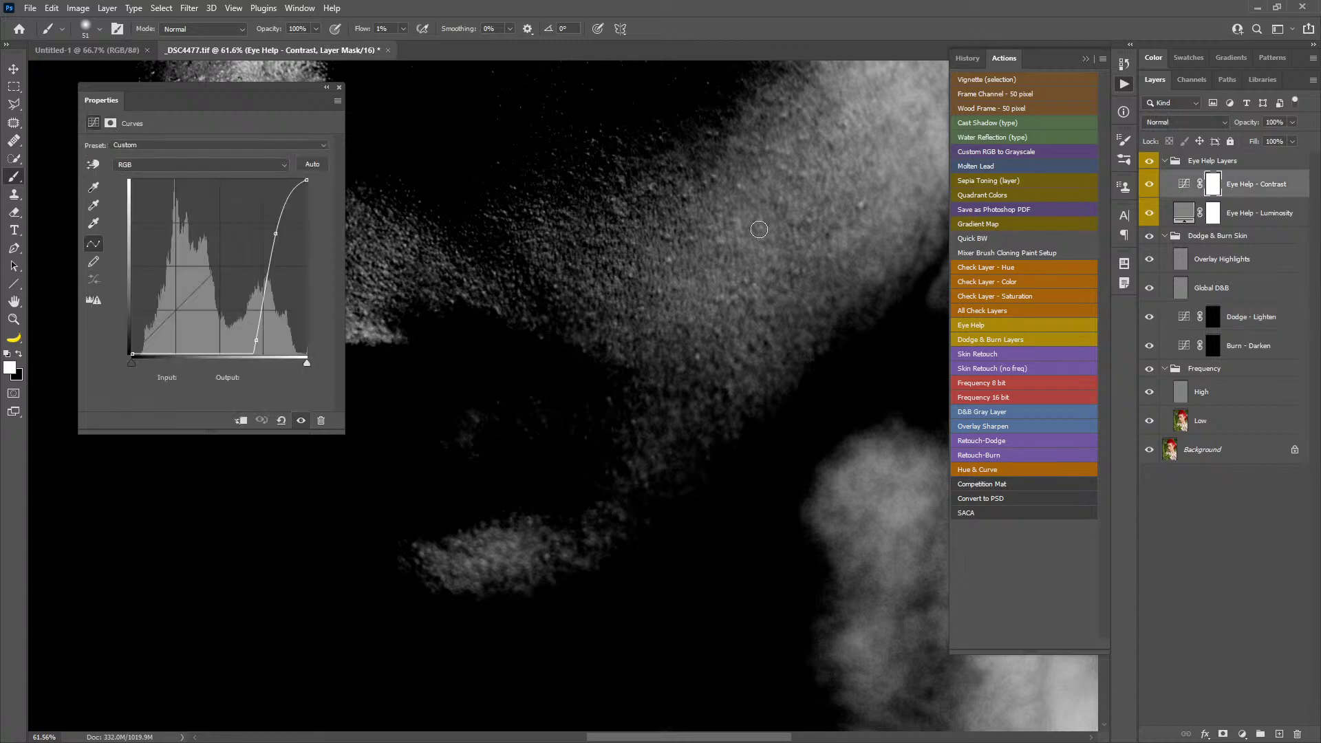
left_click_drag(253, 340, 194, 327)
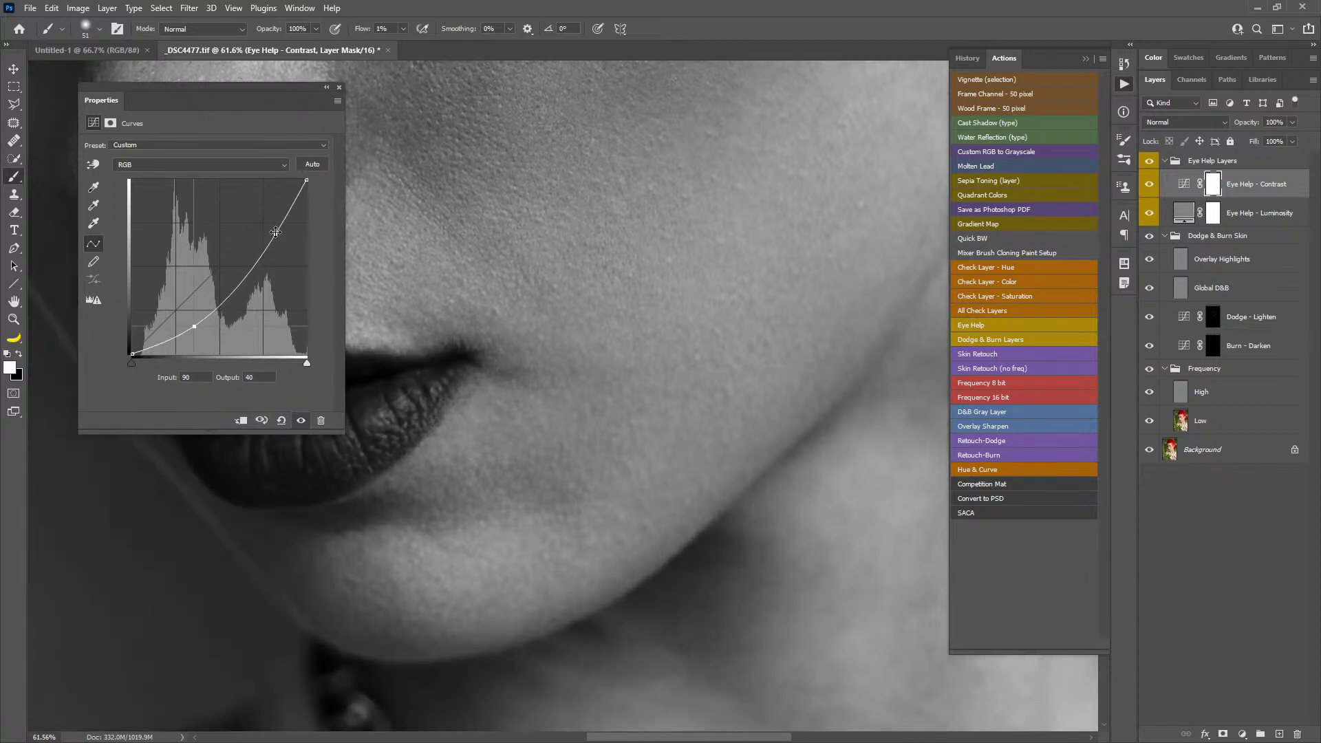
left_click_drag(275, 233, 245, 233)
left_click_drag(194, 326, 209, 326)
left_click_drag(427, 399, 761, 377)
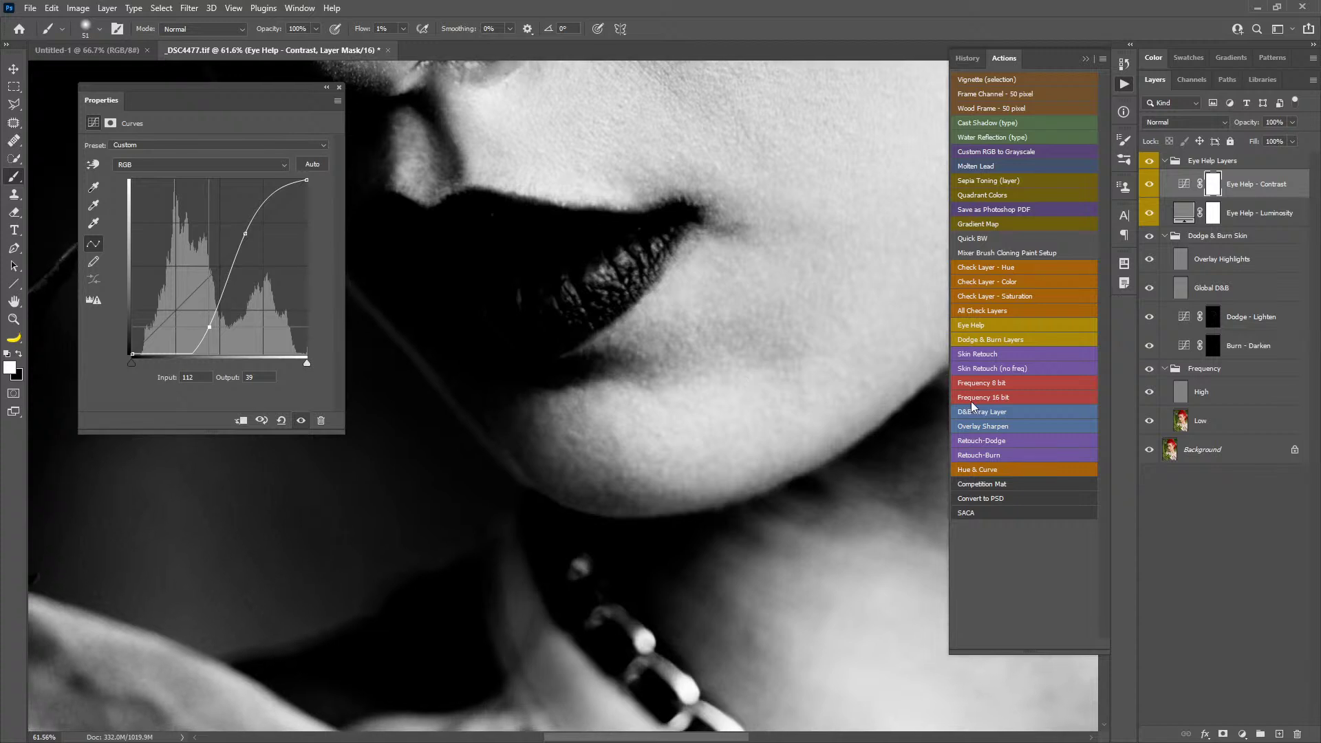
- Lighten the darker spots on the chin and around the mouth corner with a small brush on the Dodge - Lighten mask
left_click(1212, 320)
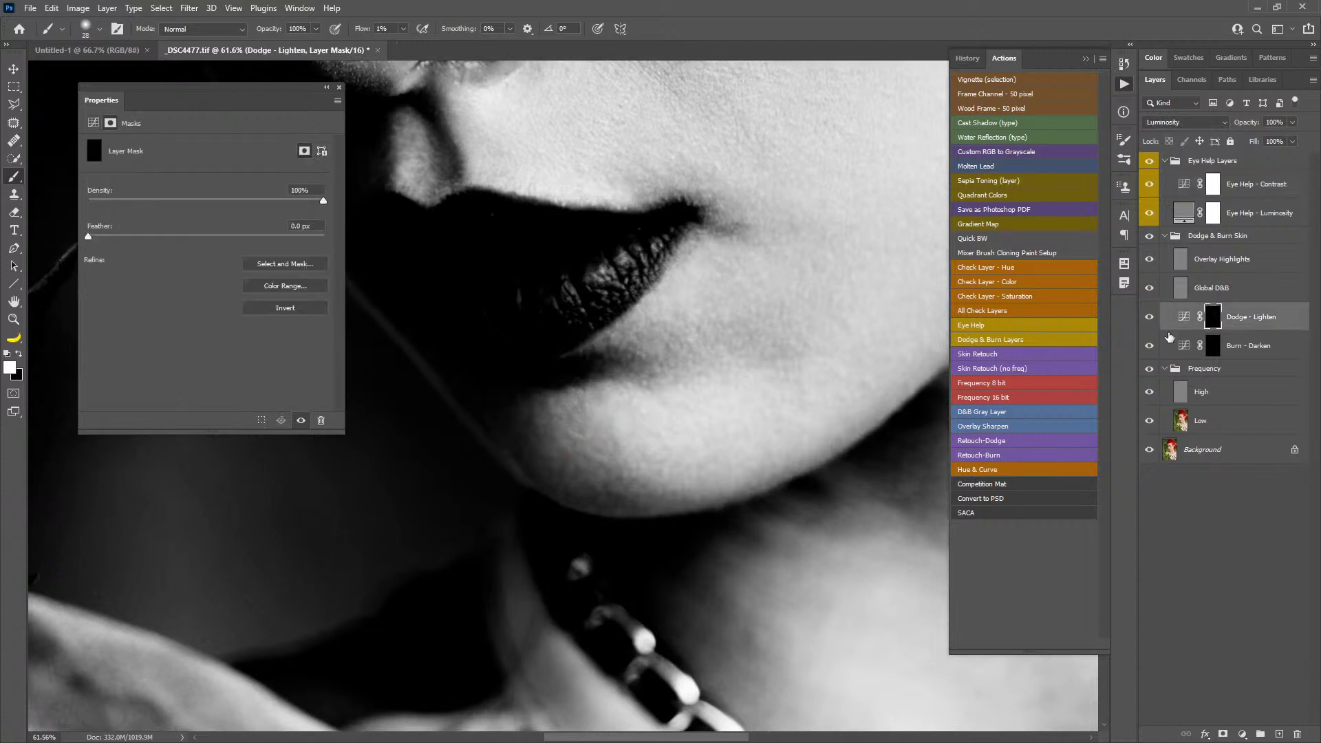
left_click(1214, 346)
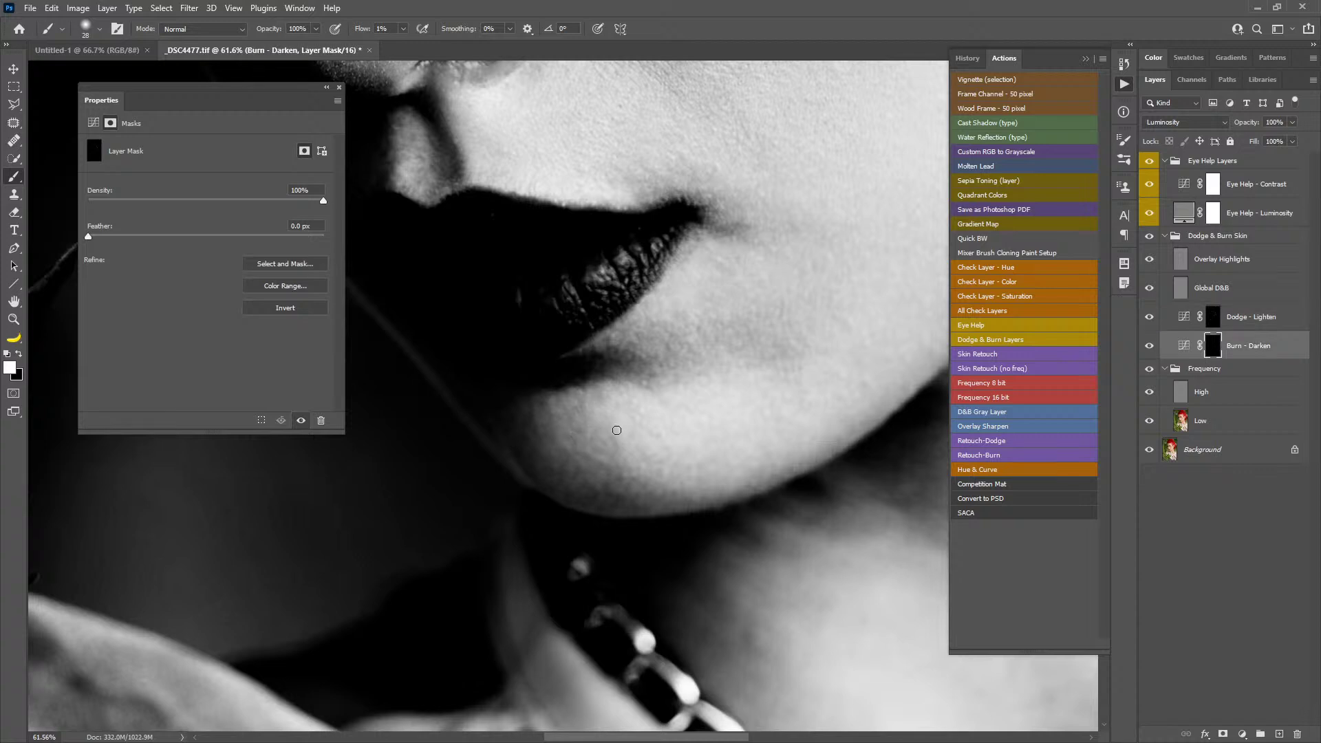
left_click(1203, 321)
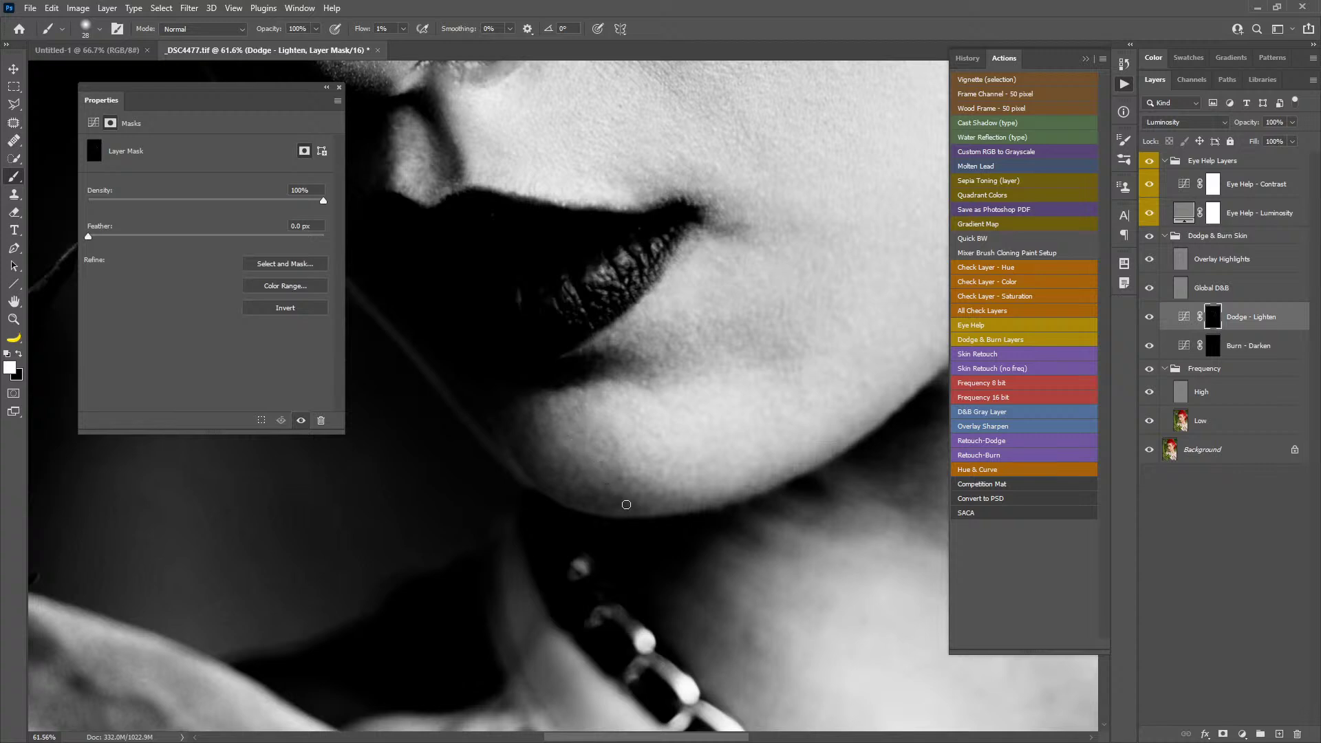
left_click_drag(584, 419, 592, 419)
scroll(674, 463, "up", 5)
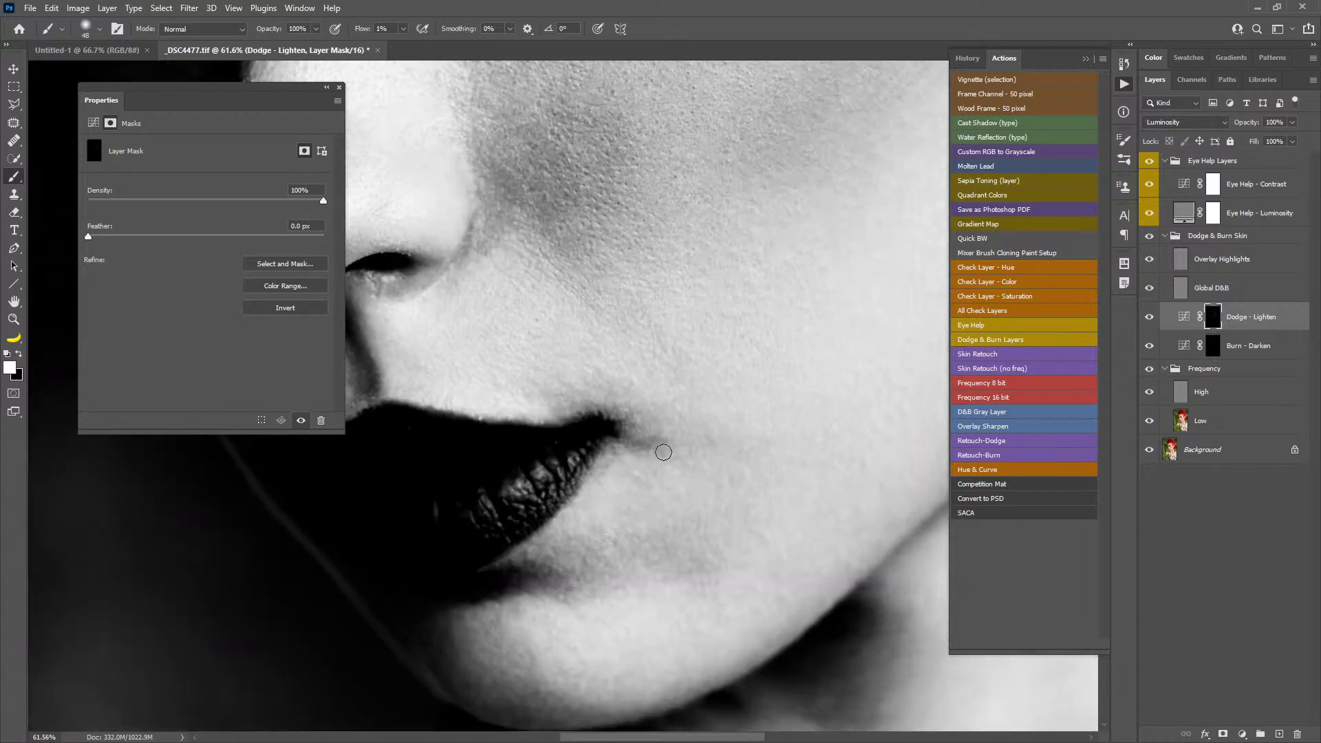
left_click_drag(605, 264, 664, 451)
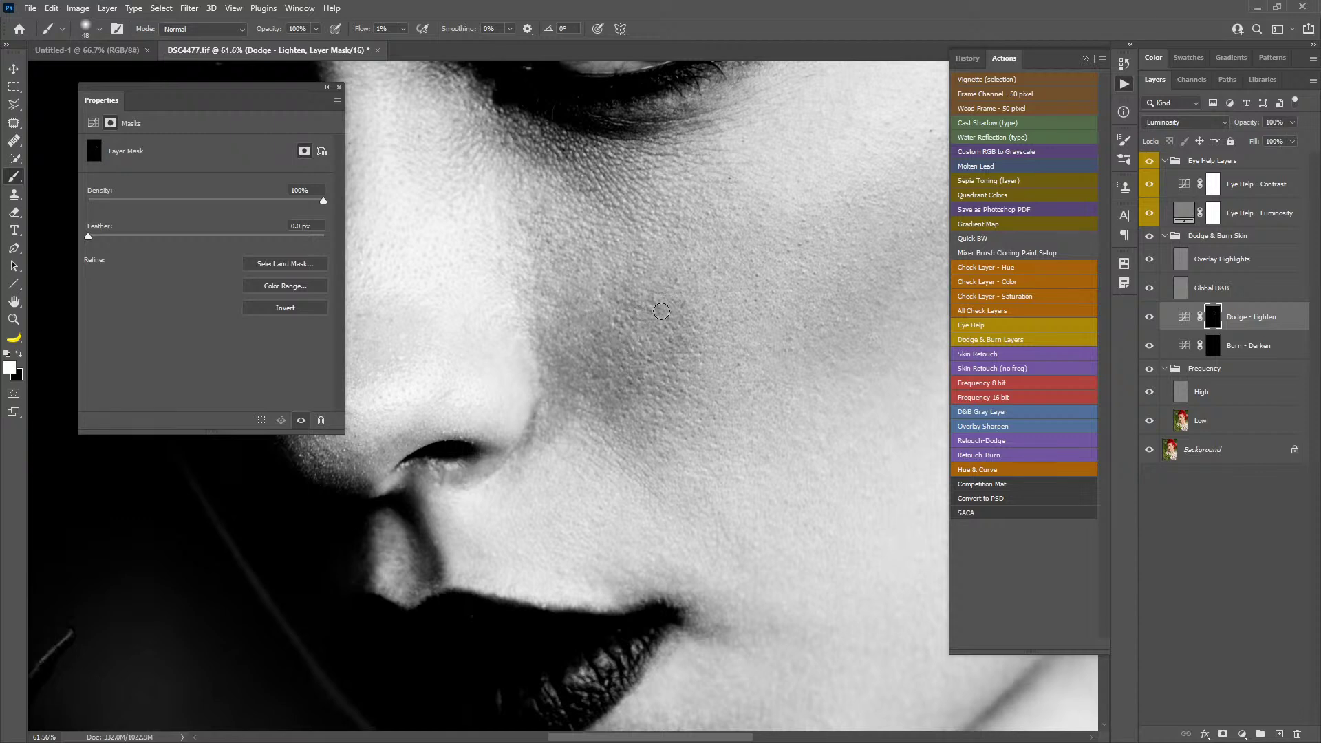
- Resize the brush and even out the dark patches on the forehead beside the inner eyebrow on the Dodge - Lighten mask
left_click_drag(631, 244, 672, 410)
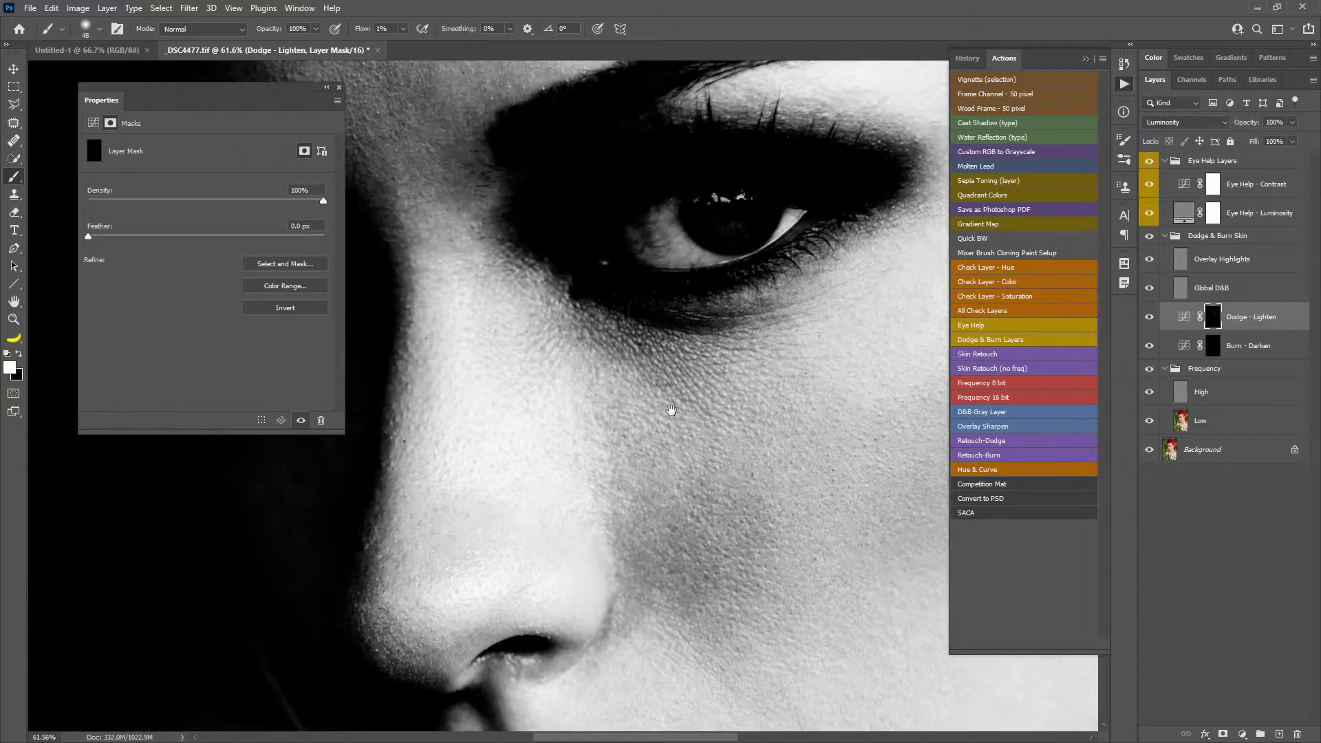
left_click_drag(631, 338, 667, 340)
left_click_drag(751, 309, 766, 560)
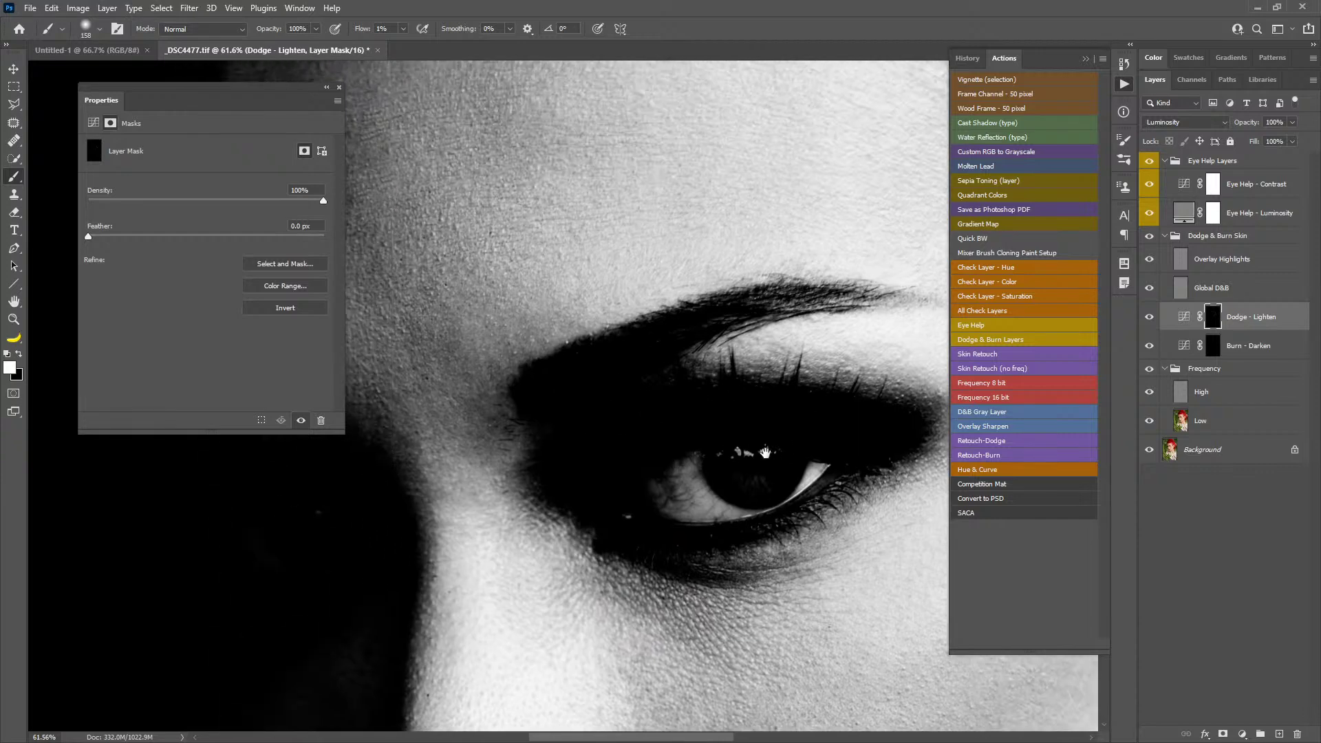
left_click_drag(474, 455, 443, 468)
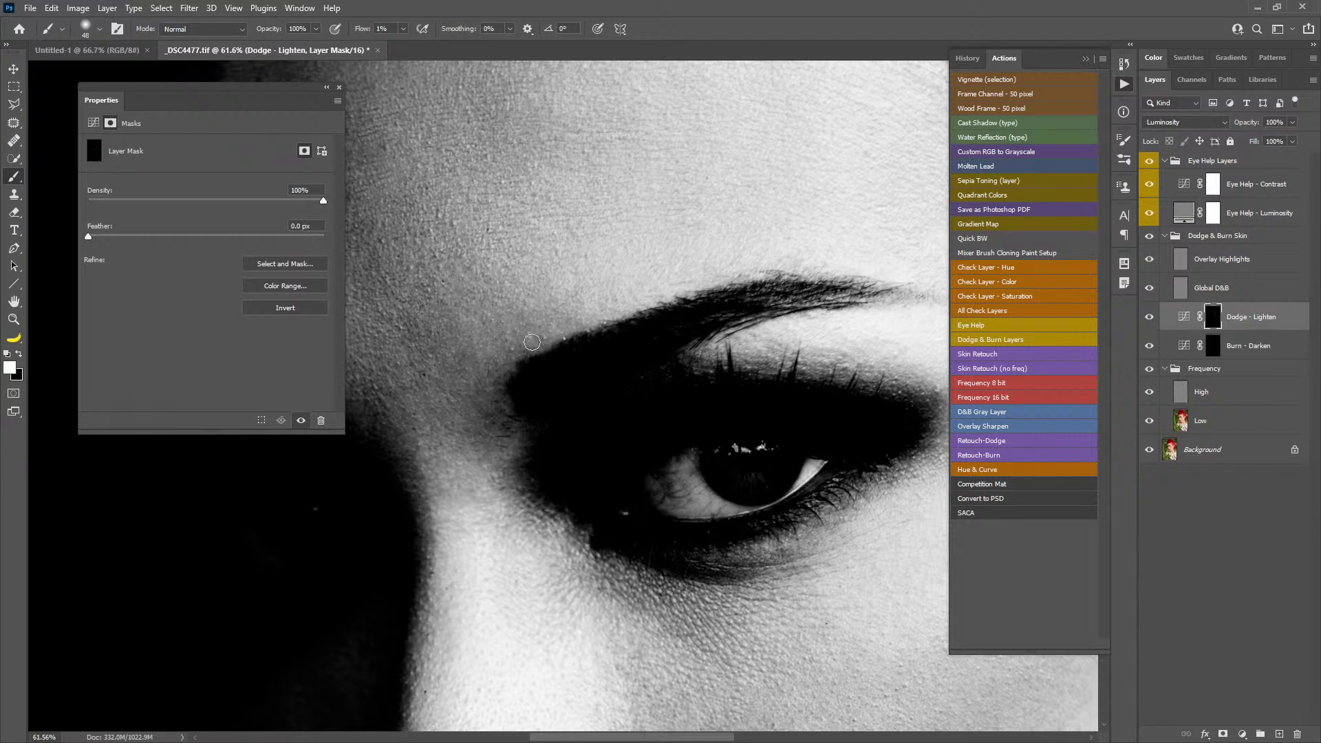
left_click_drag(532, 342, 725, 409)
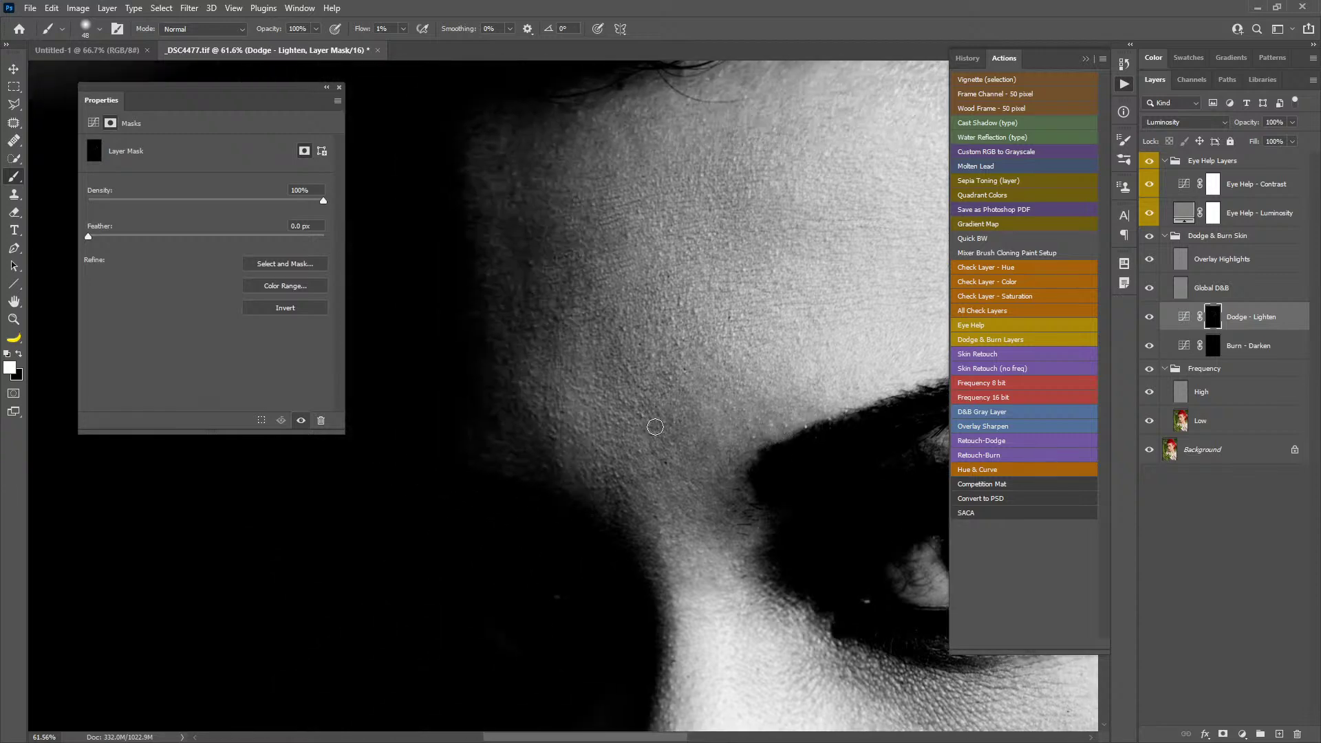
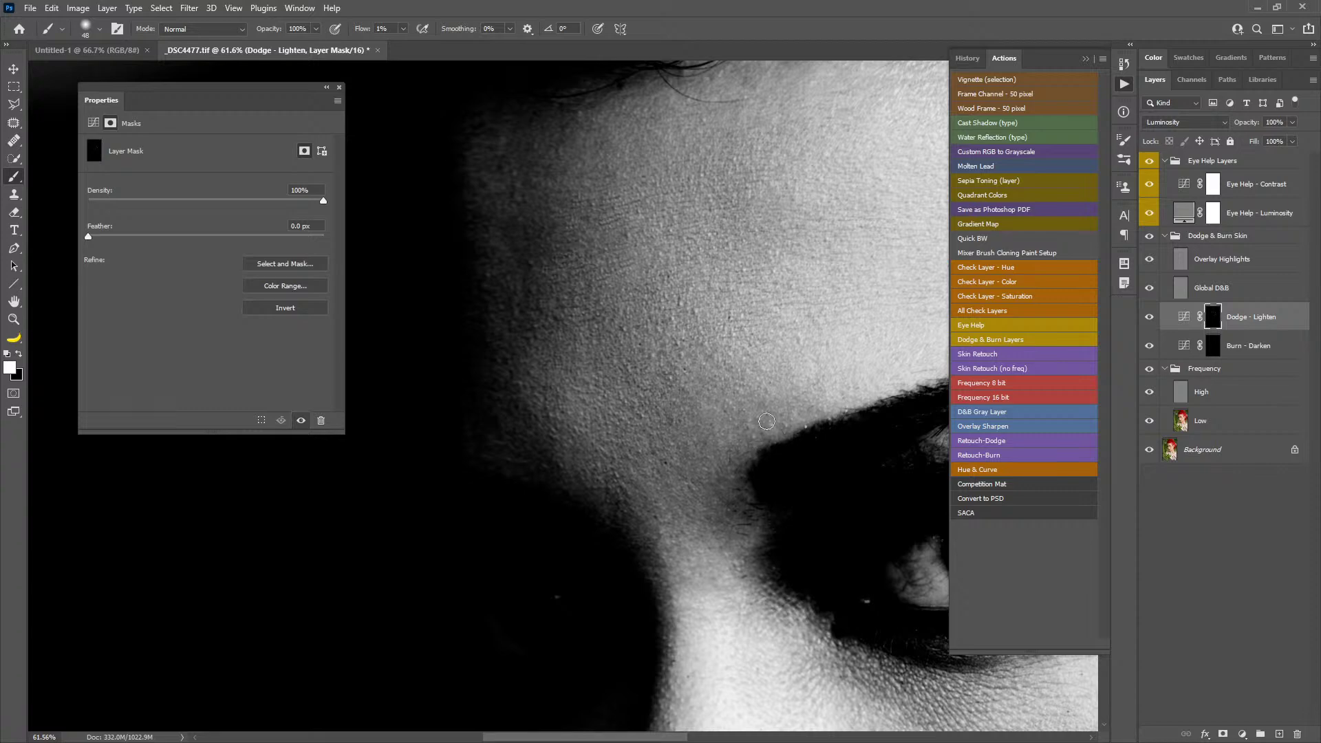
- Enlarge the brush to 61 and soften the dark blotches on the neck above the necklace on the Dodge - Lighten mask
left_click_drag(797, 482, 561, 271)
left_click_drag(684, 443, 679, 286)
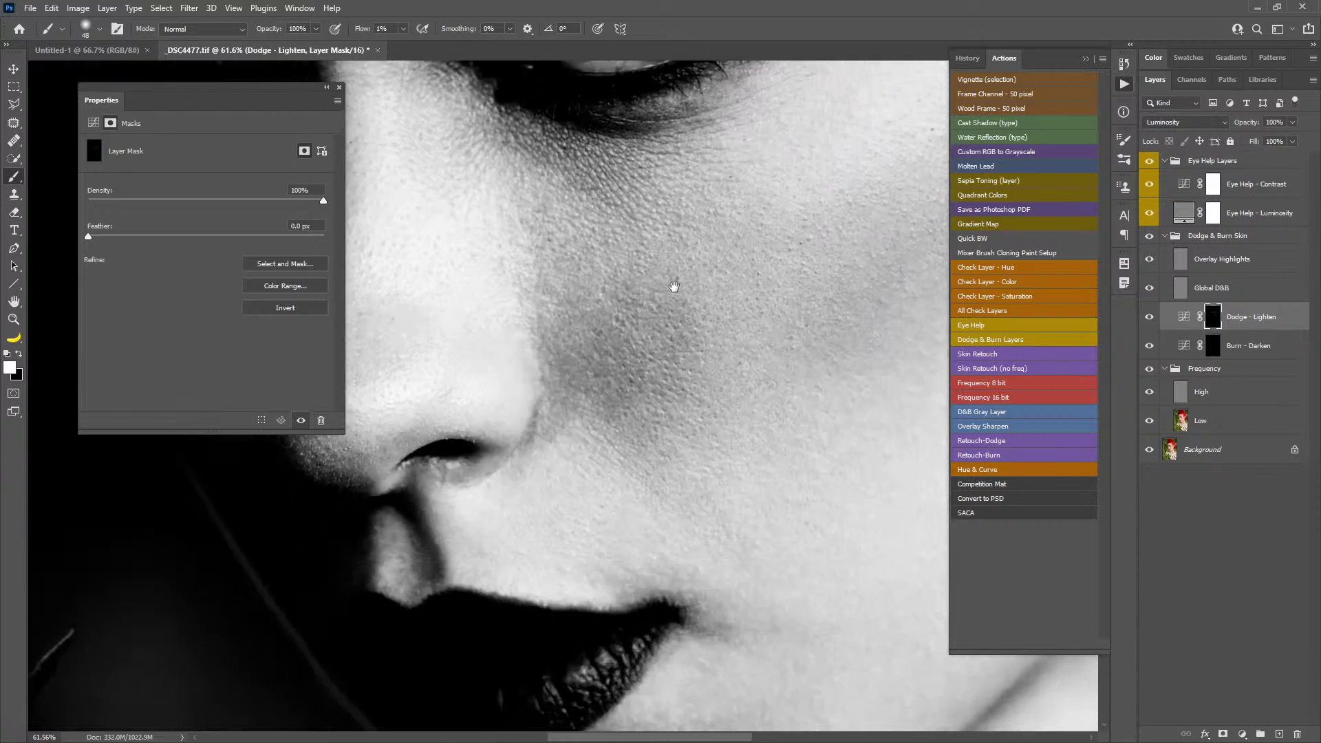
left_click_drag(749, 535, 664, 254)
left_click_drag(688, 492, 564, 309)
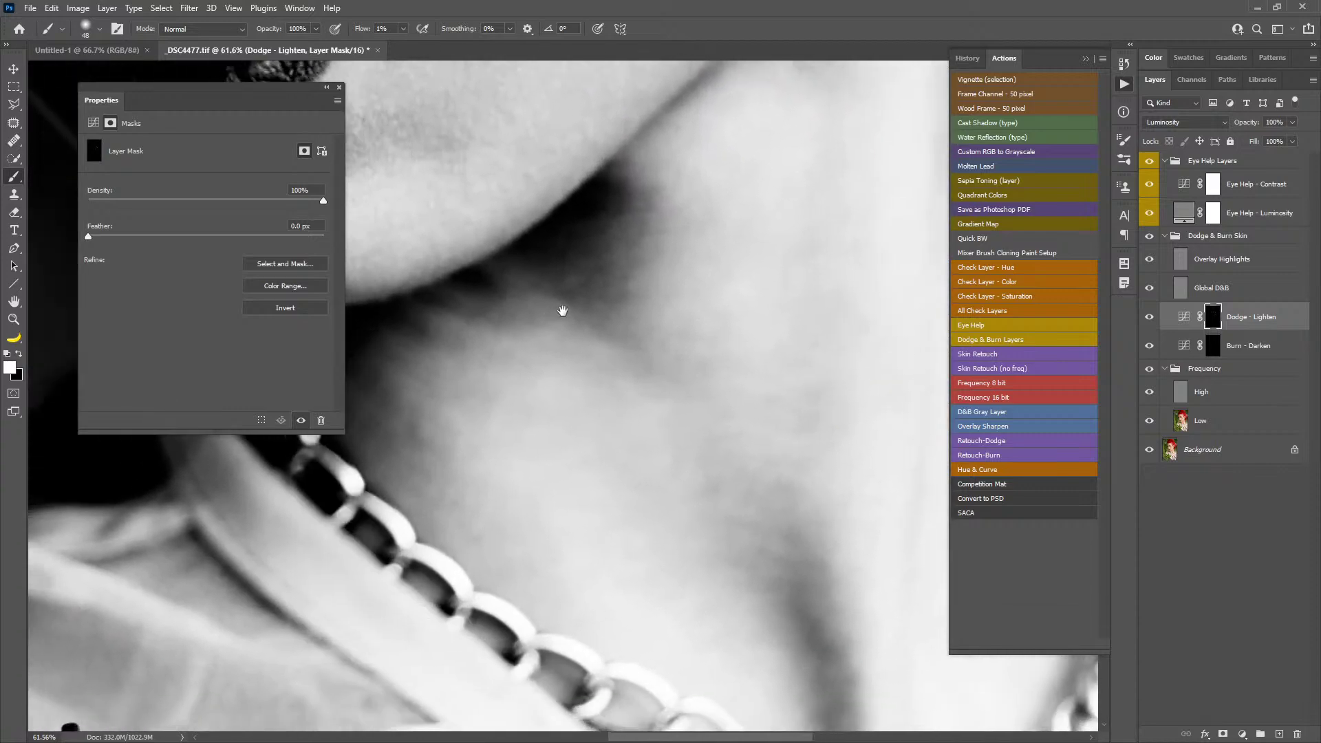
left_click_drag(434, 434, 528, 384)
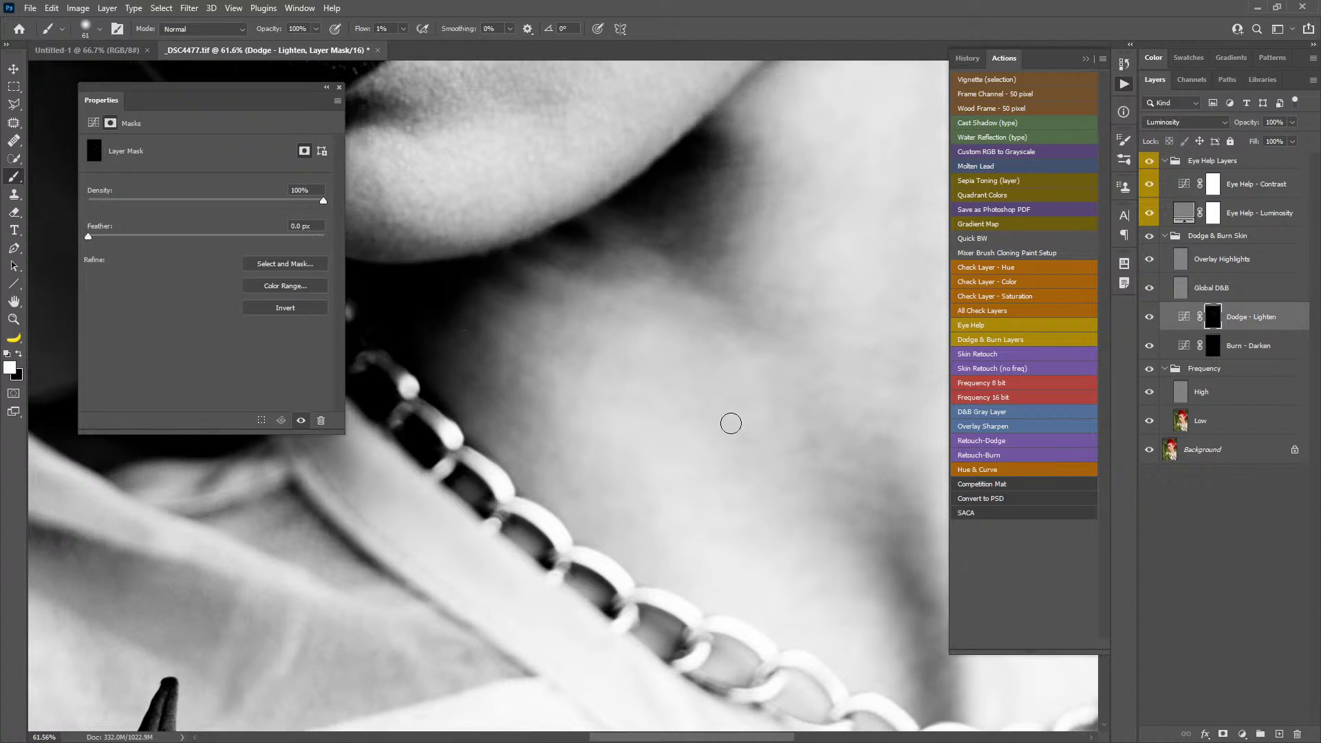
left_click_drag(732, 422, 493, 358)
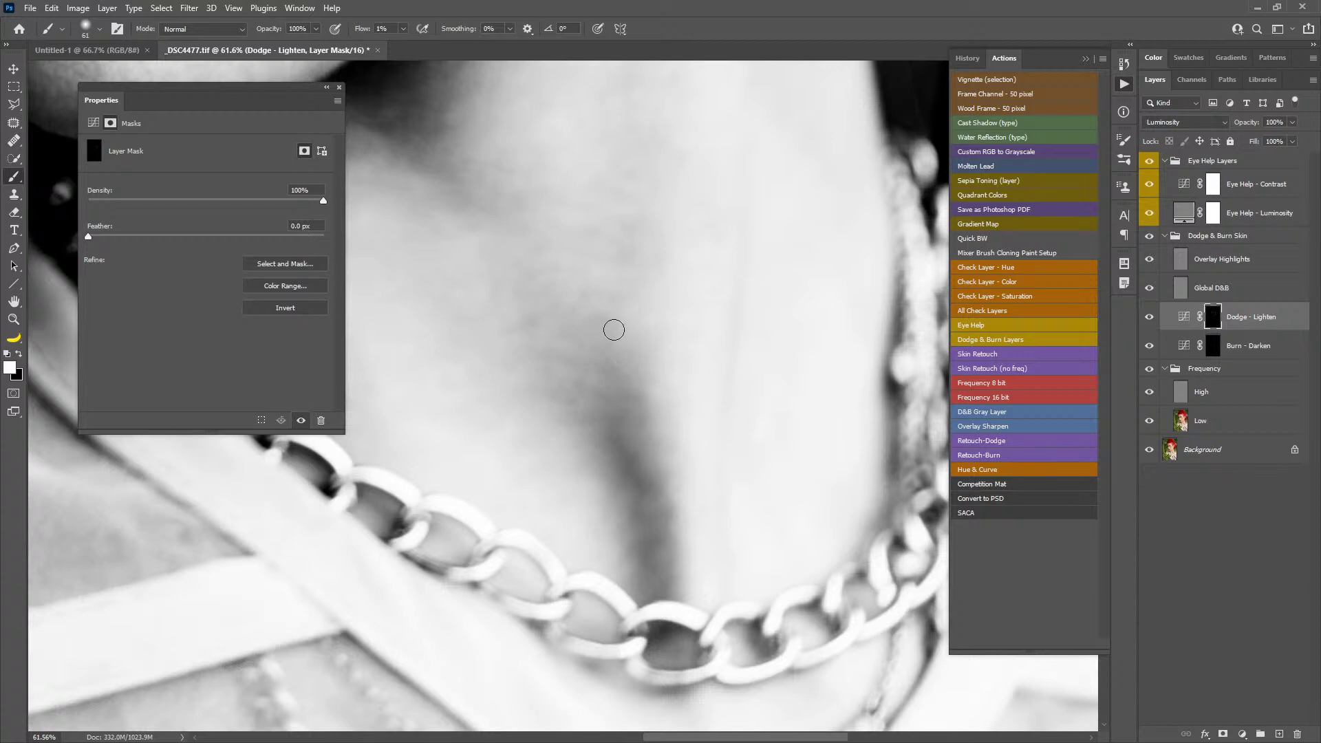
left_click_drag(614, 330, 629, 352)
left_click_drag(720, 507, 675, 282)
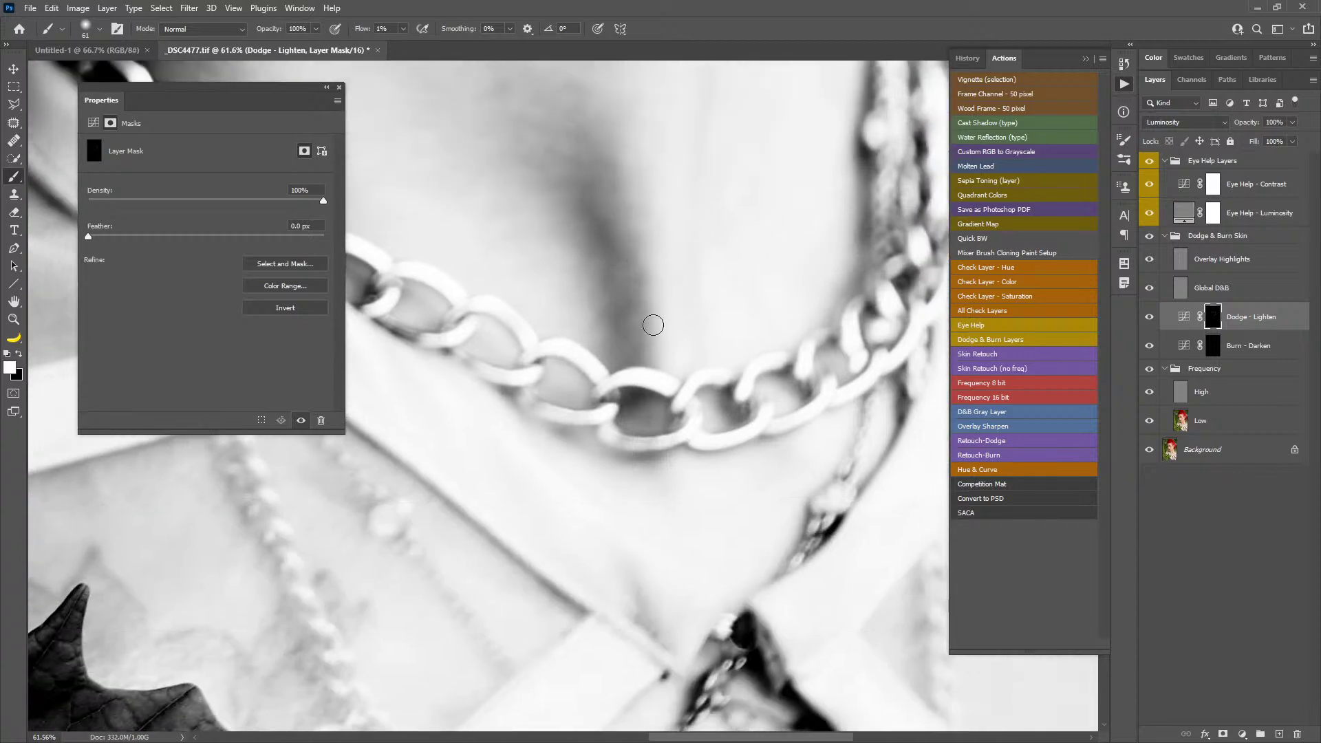
- Examine the chest, neck, jaw and cheek for remaining uneven tones, then check the face as a whole
left_click_drag(604, 501, 567, 373)
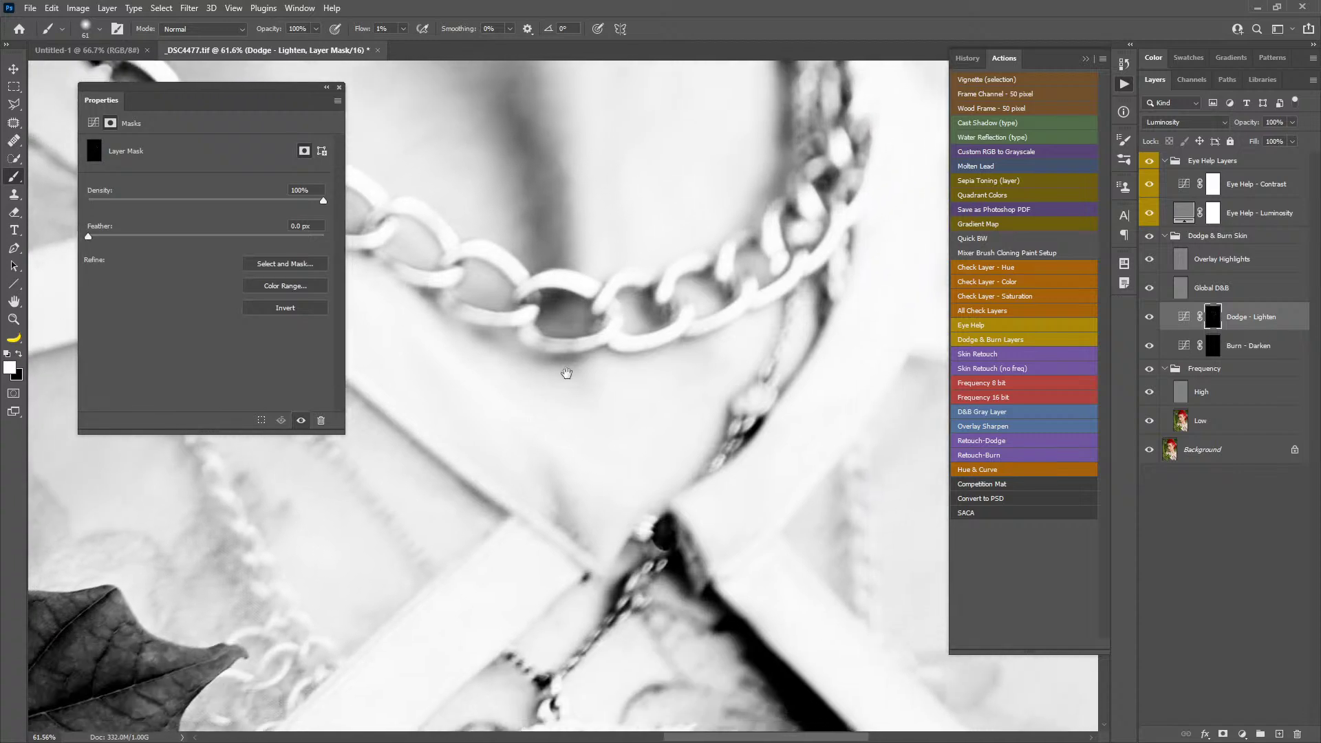
left_click_drag(667, 237, 609, 550)
left_click_drag(516, 310, 688, 523)
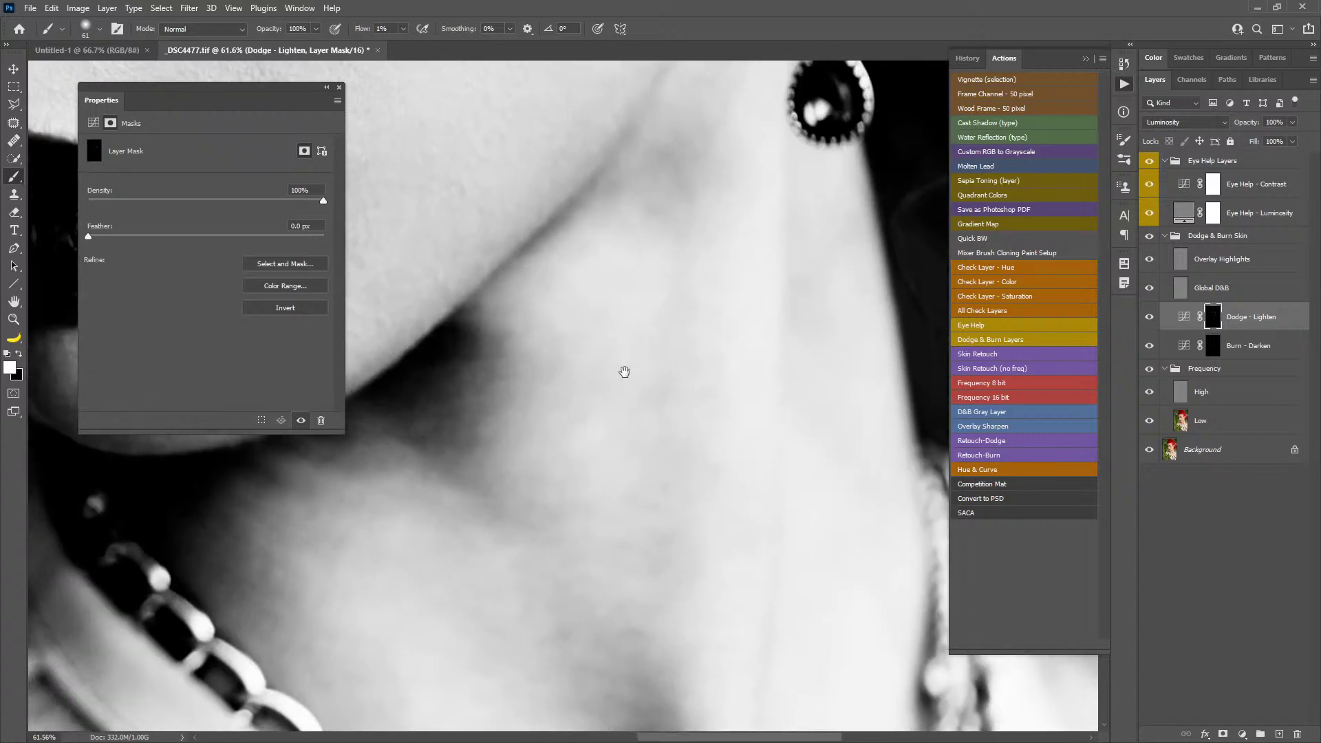
left_click_drag(625, 371, 624, 454)
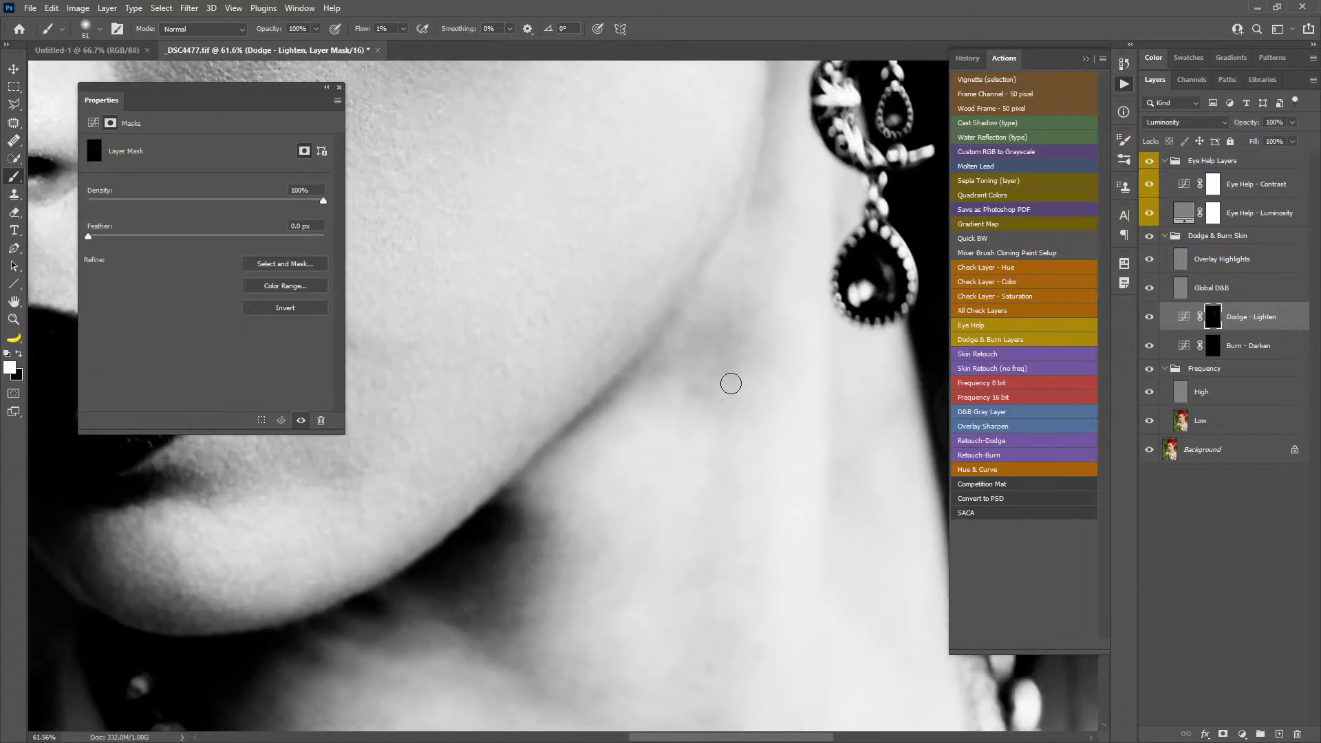
left_click_drag(731, 330, 795, 436)
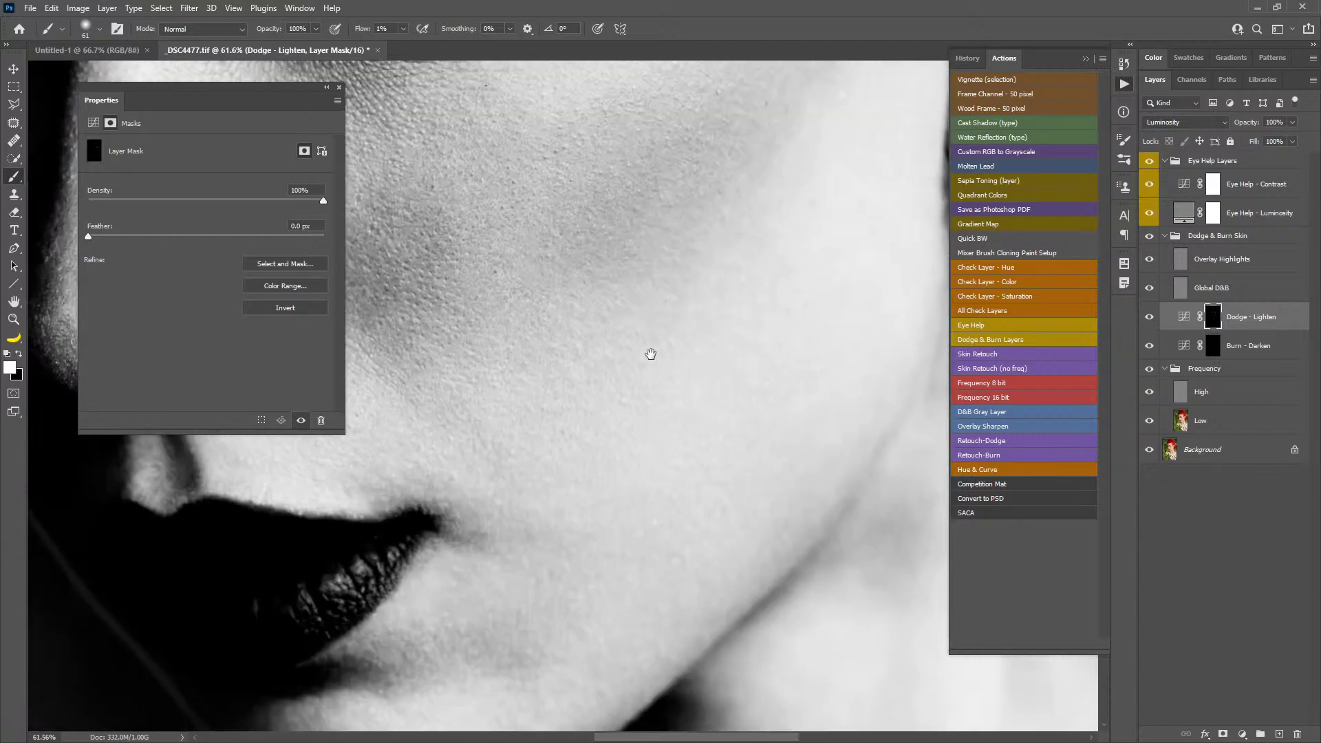
left_click_drag(692, 368, 626, 455)
left_click_drag(665, 386, 605, 410)
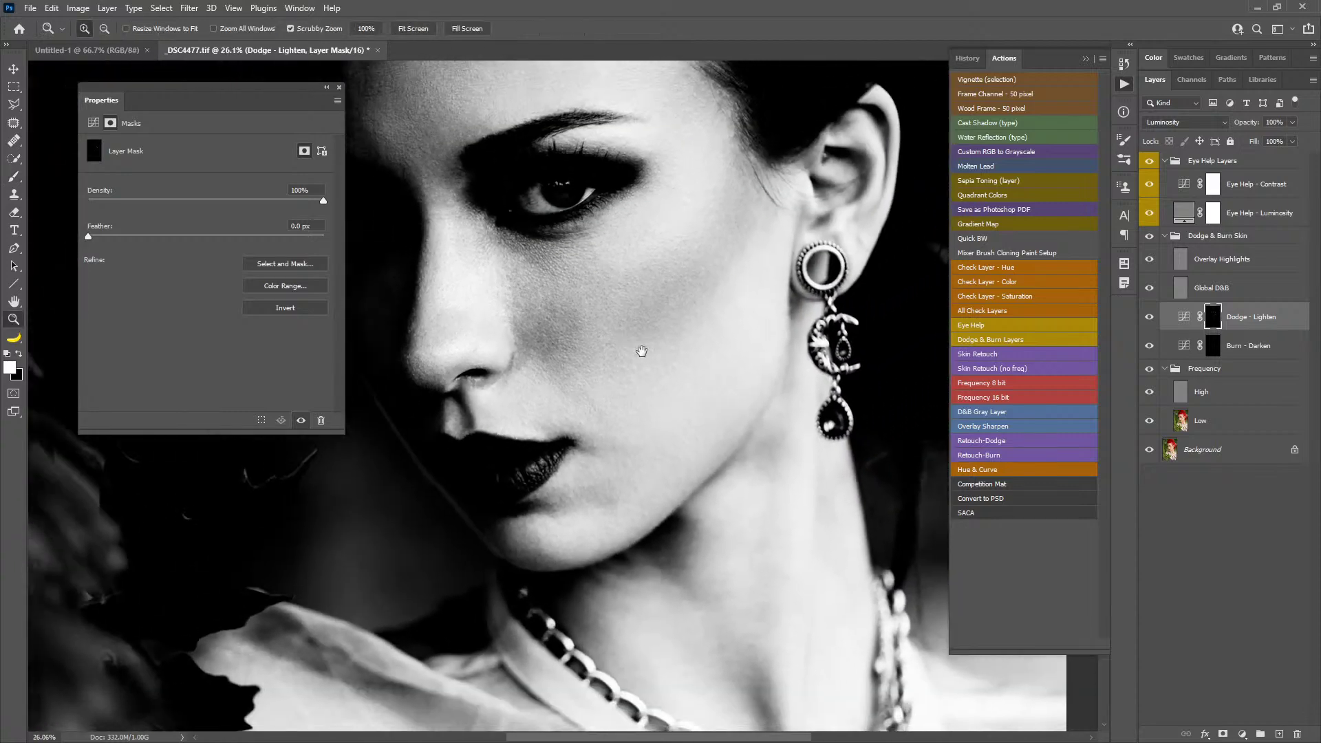
left_click_drag(642, 351, 673, 417)
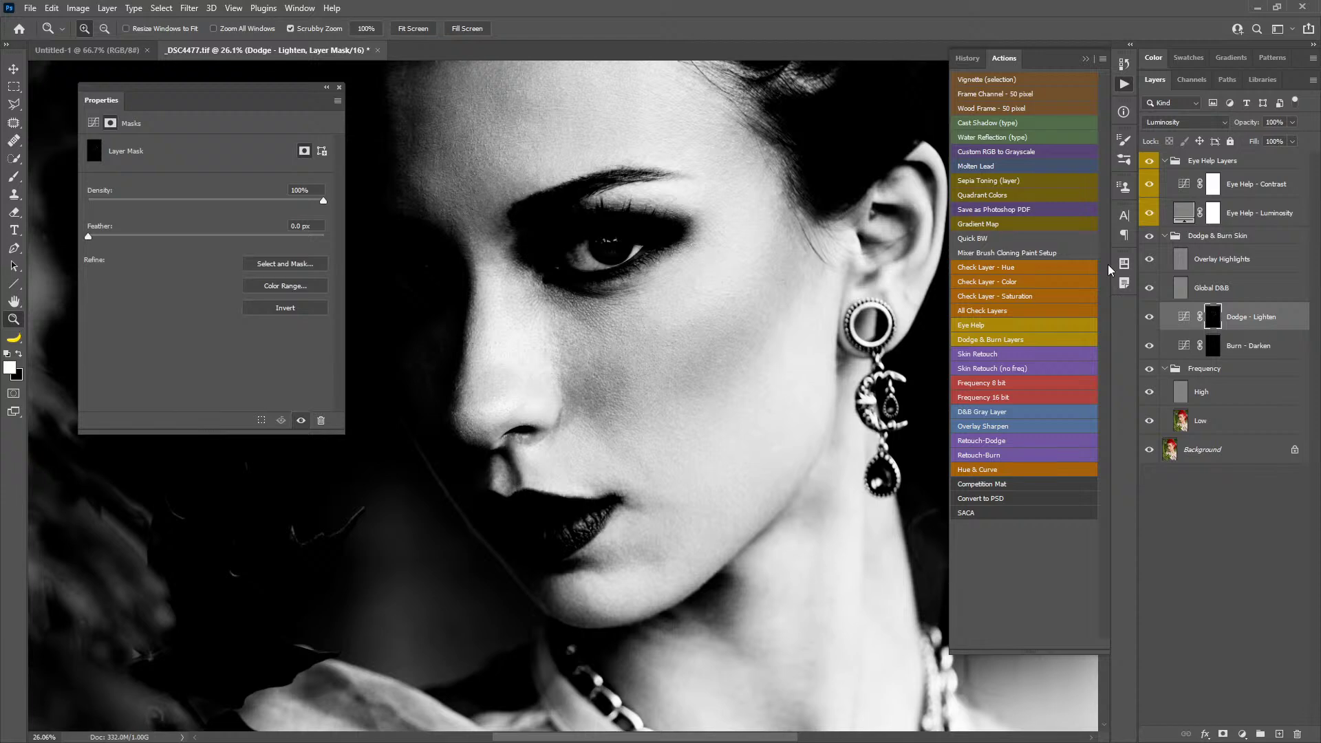
- Darken the Eye Help - Contrast curve, moving its lower point to input 142, output 34 and its upper point to input 180, output 134
left_click(1186, 189)
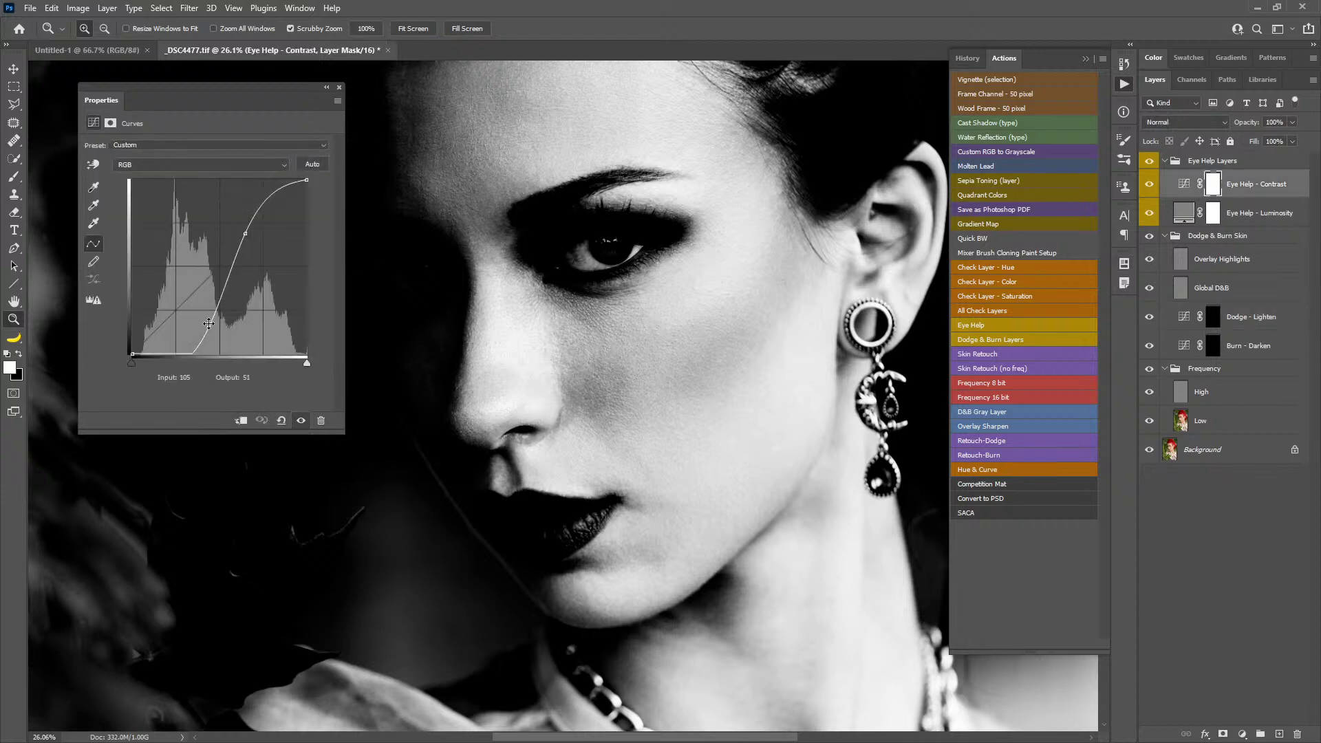
left_click(207, 326)
left_click_drag(208, 327, 207, 328)
left_click_drag(245, 233, 266, 267)
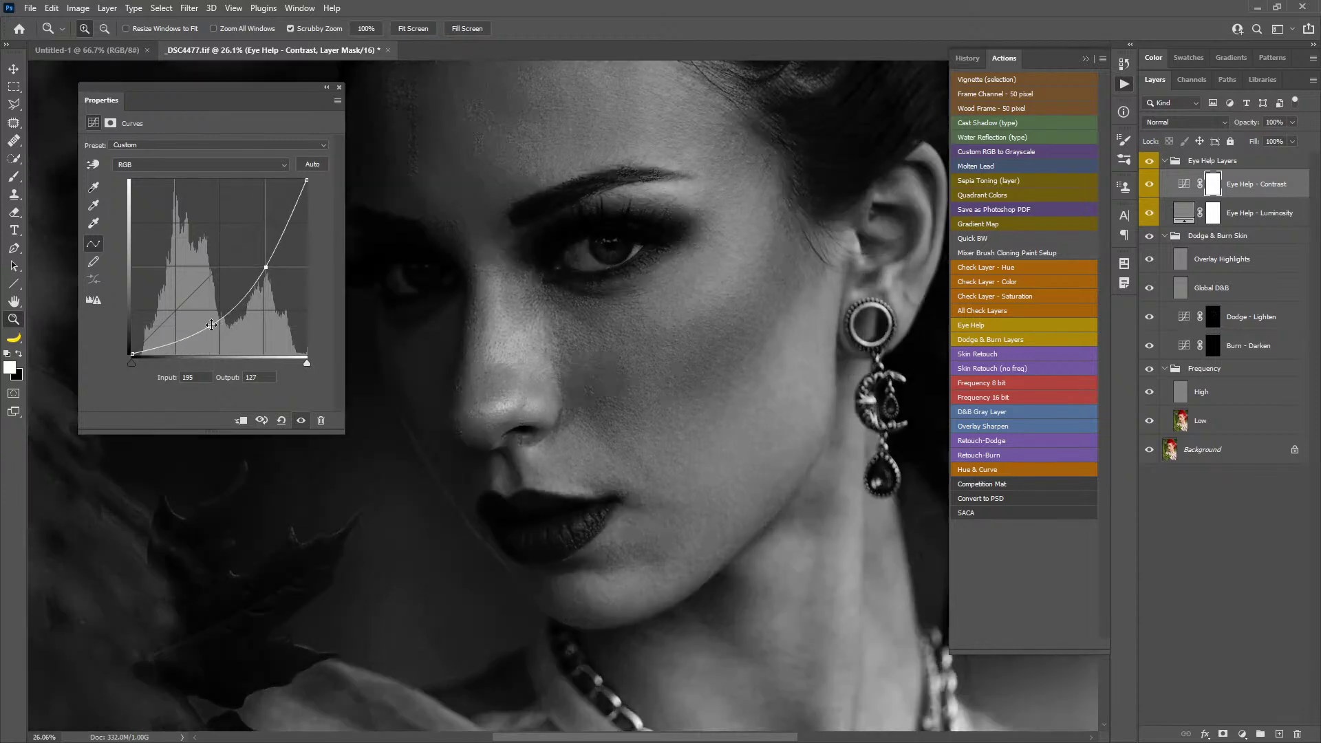
mouse_move(211, 325)
left_mouse_down()
mouse_move(219, 341)
mouse_move(230, 330)
left_mouse_up()
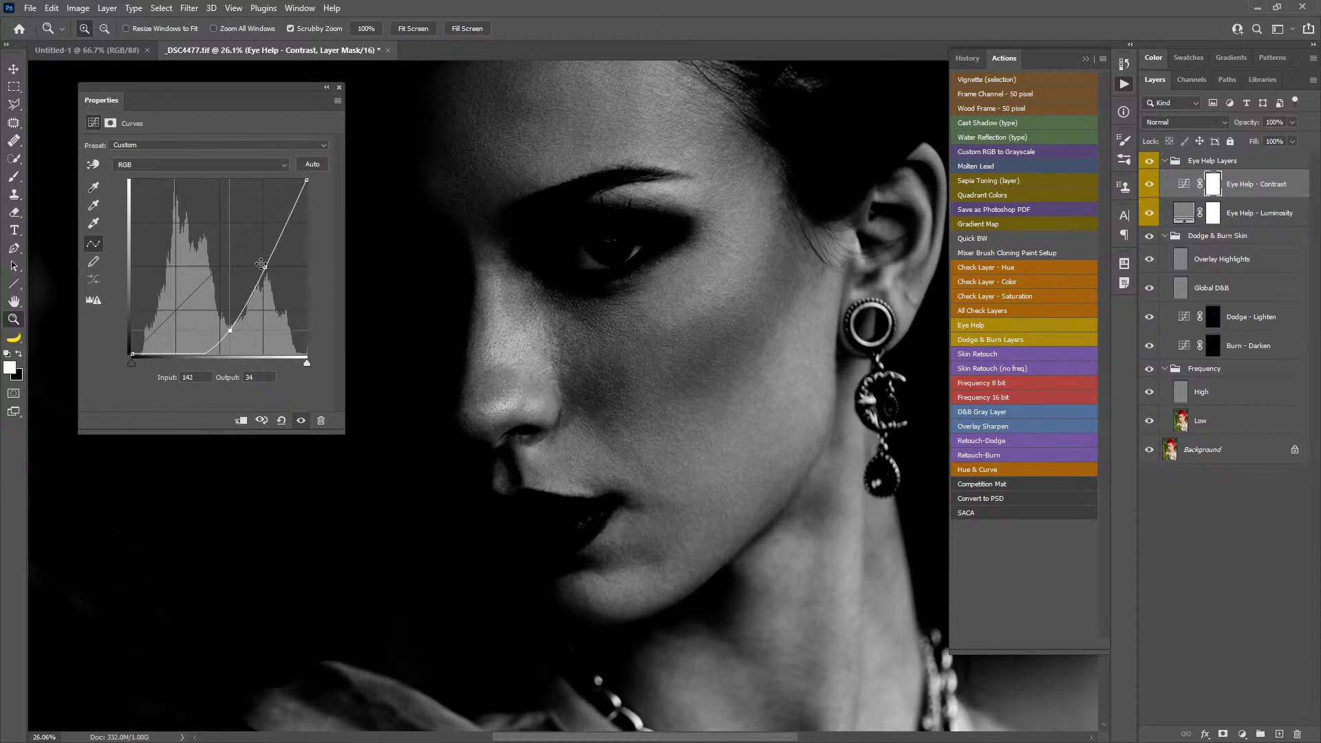
left_click_drag(261, 264, 256, 262)
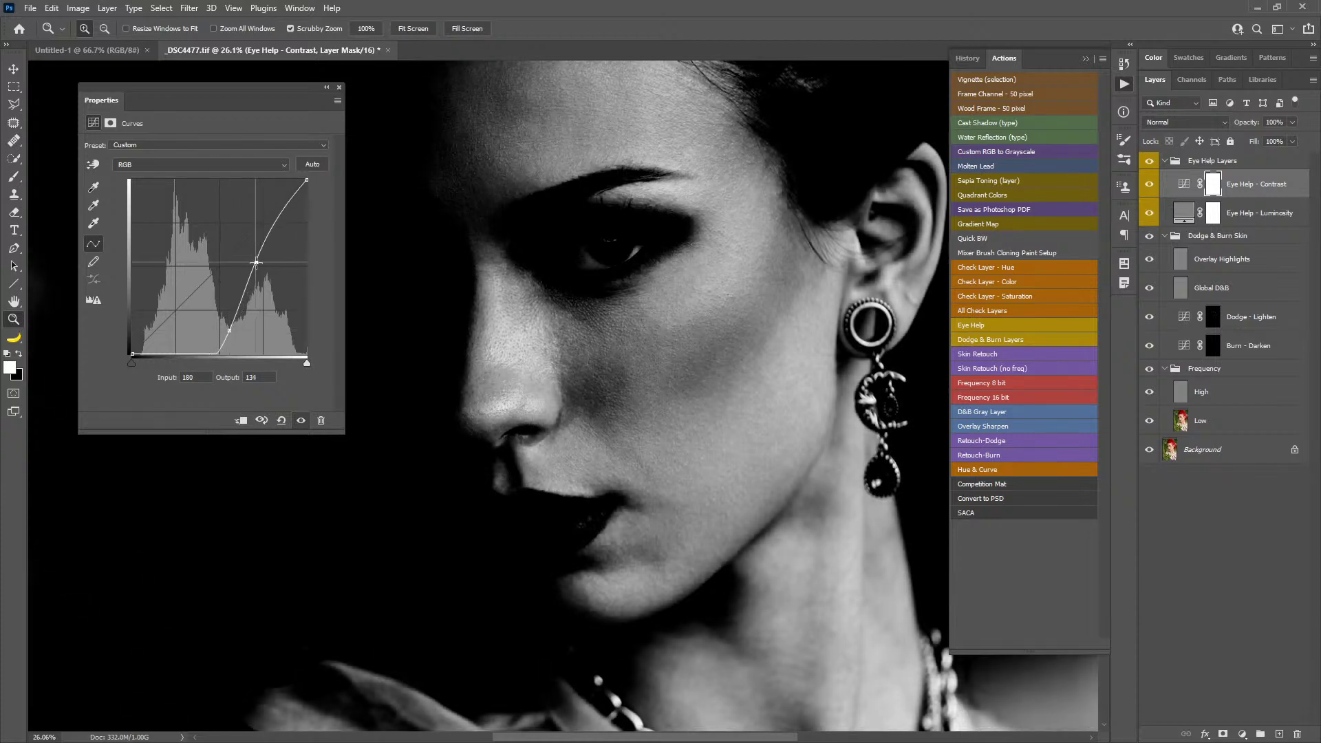
- Lighten the dark areas along the nostril's edge and on the cheek beside the nose on the Dodge - Lighten mask
left_click_drag(601, 404, 849, 354)
left_click(1214, 318)
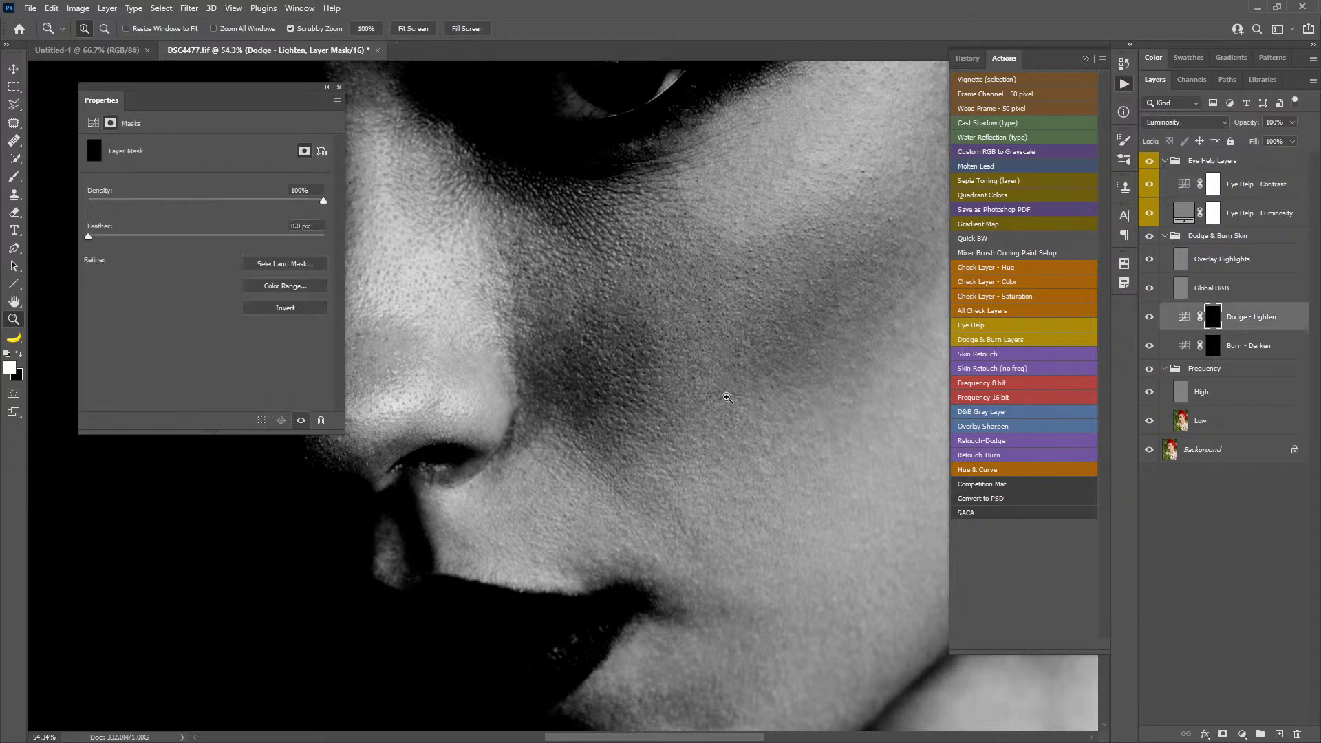
key("b")
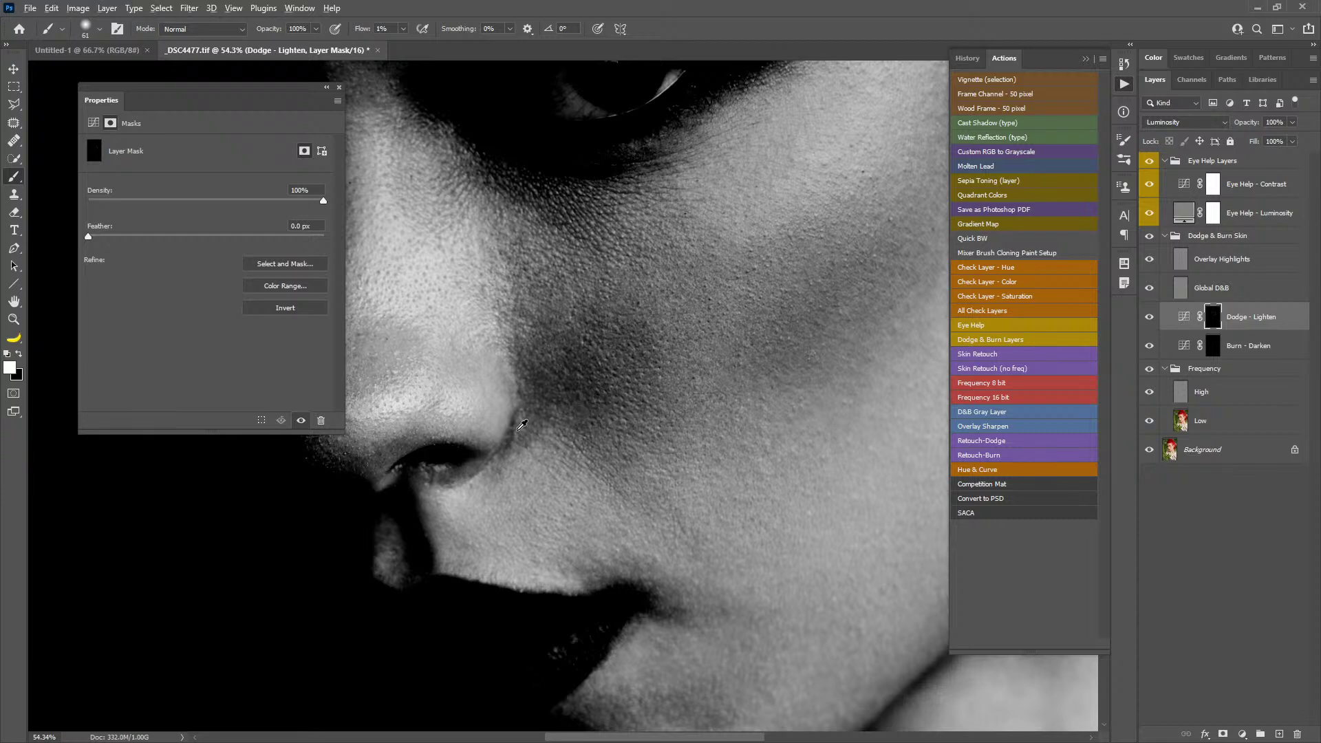
left_click_drag(516, 430, 506, 450)
left_click_drag(609, 322, 627, 322)
key("z")
left_click_drag(711, 399, 645, 474)
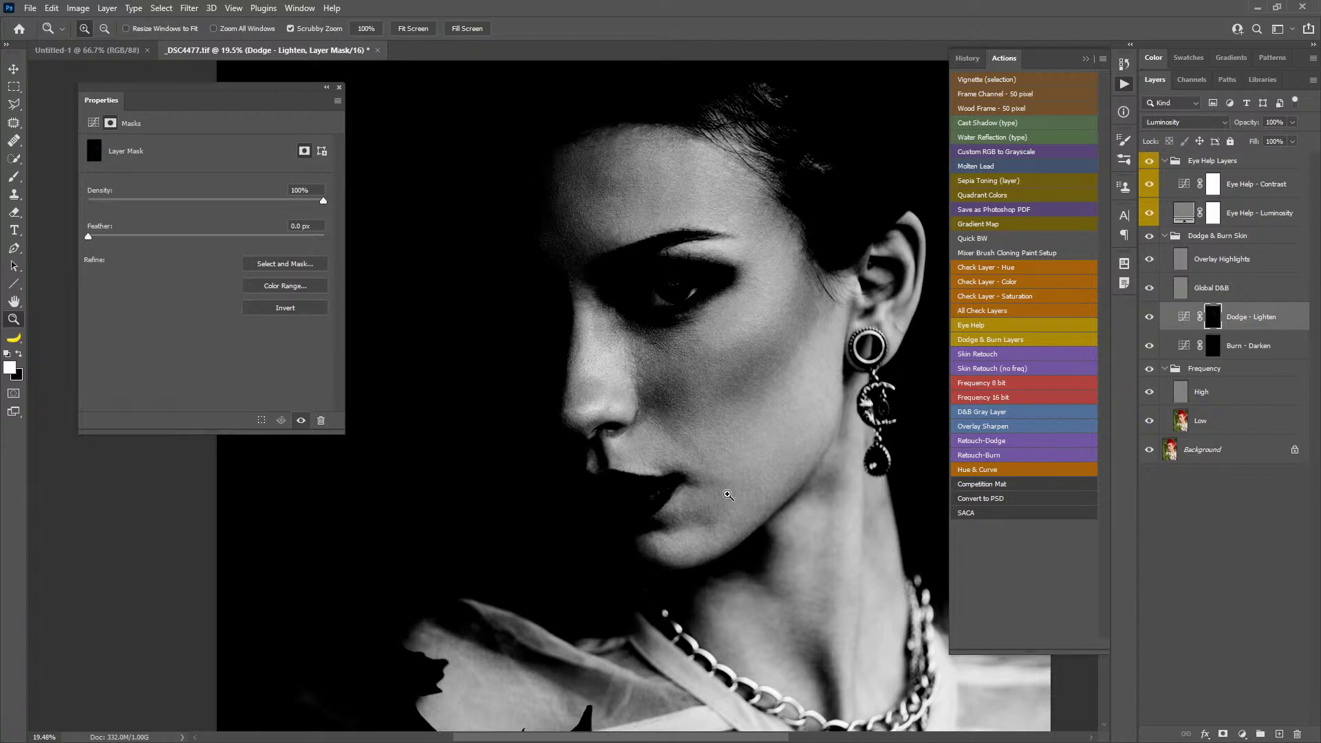
- Even out the dark patches on the neck between the jaw and the necklace on the Dodge - Lighten mask
left_click_drag(729, 495, 590, 315)
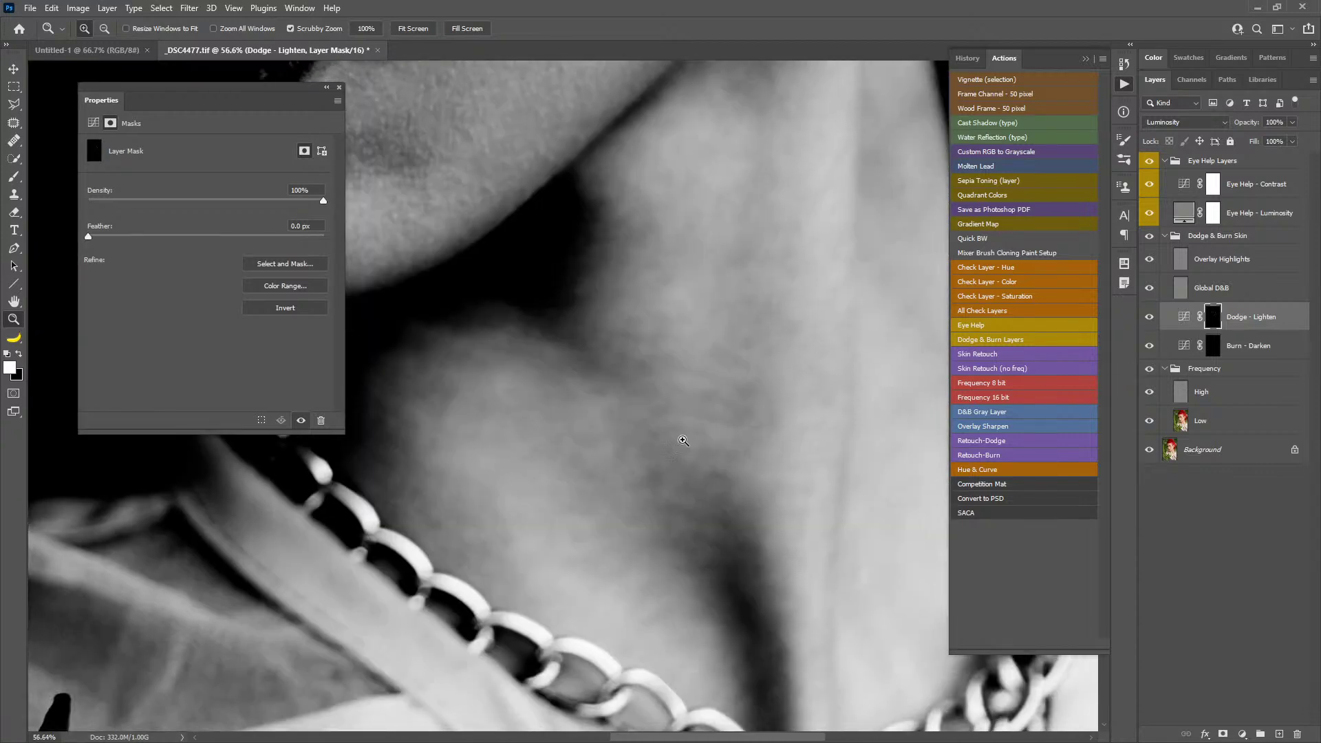
key("b")
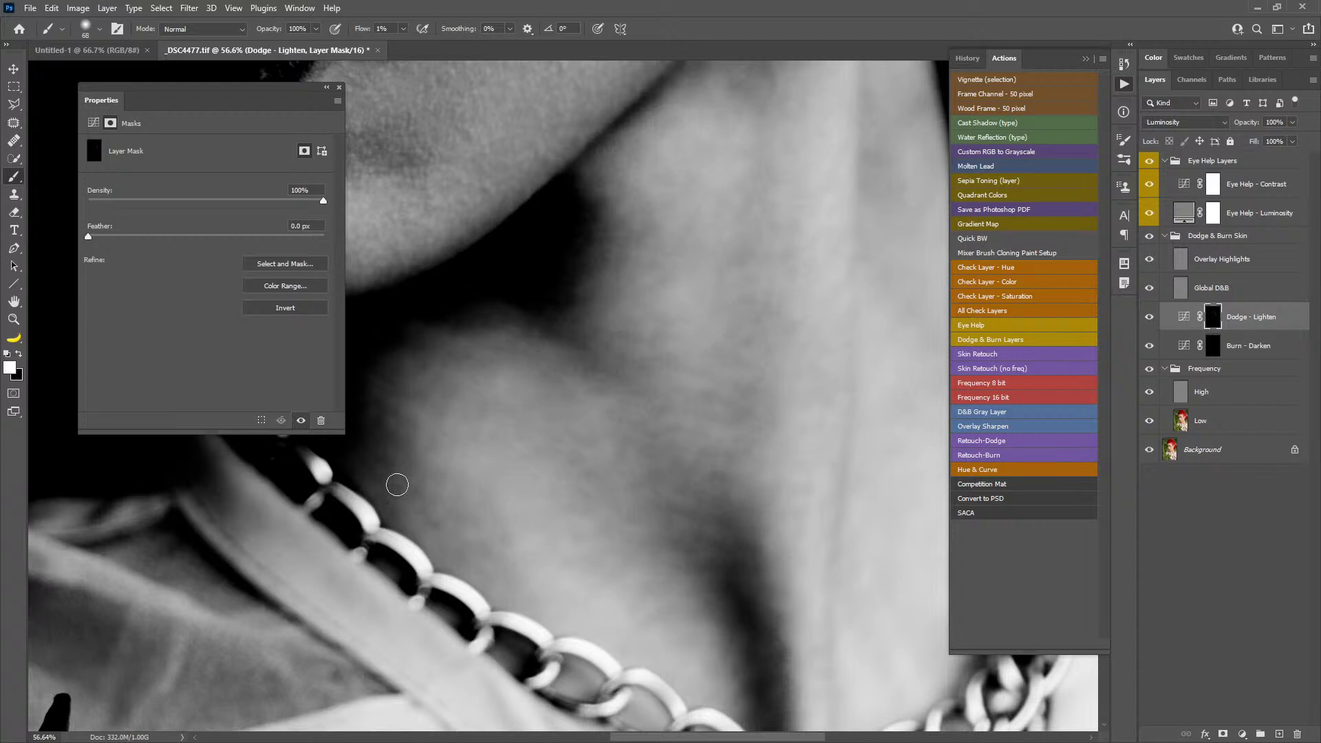
mouse_move(392, 477)
left_mouse_down()
mouse_move(601, 434)
mouse_move(666, 335)
mouse_move(732, 404)
left_mouse_up()
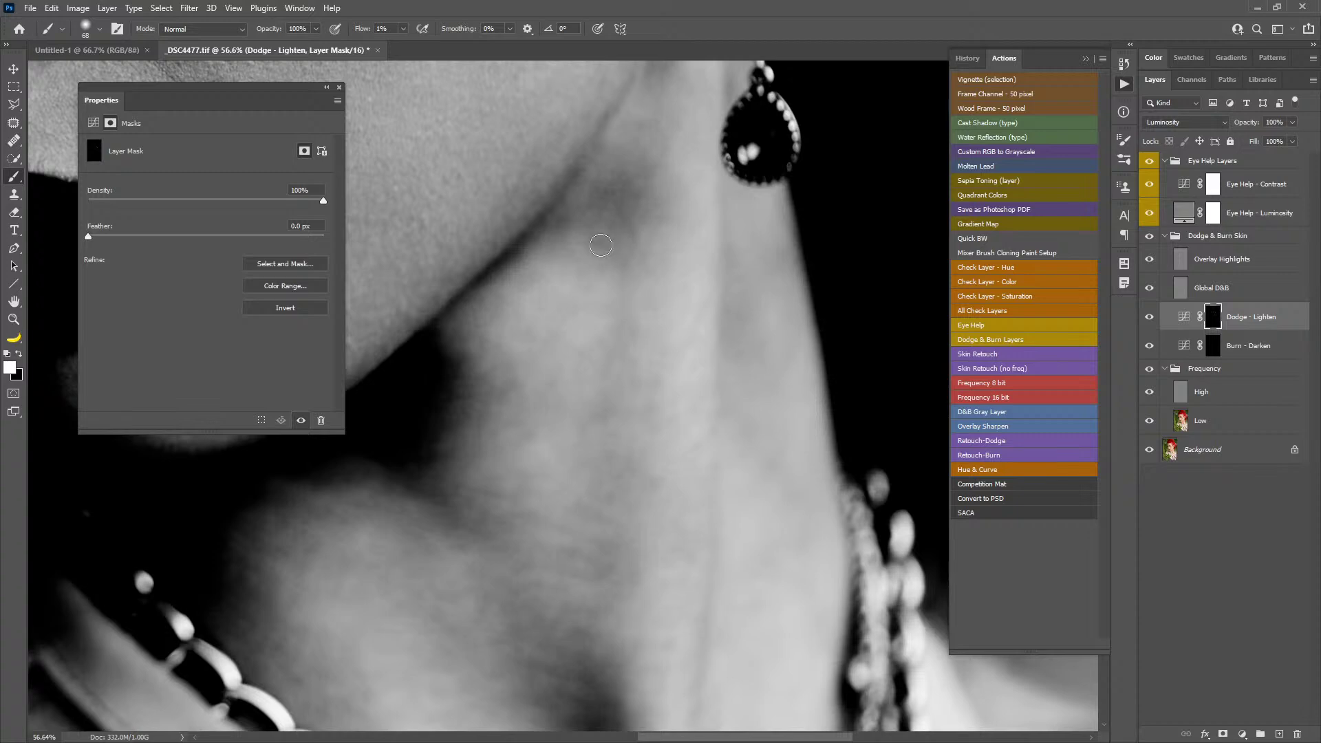
key("z")
scroll(552, 331, "down", 8)
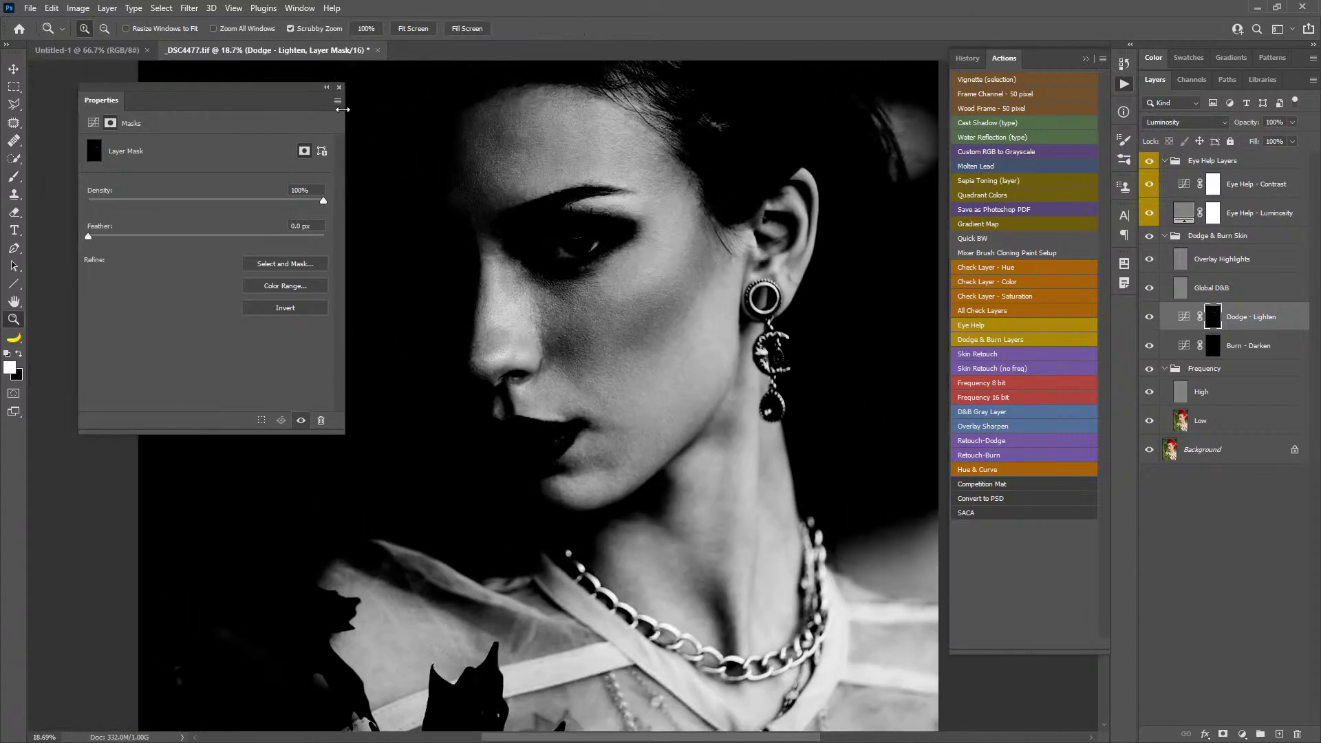
- Brighten the Eye Help - Contrast curve, shifting its lower point toward the shadows and its upper point to input 132, output 161
left_click(340, 86)
left_click_drag(623, 179, 771, 276)
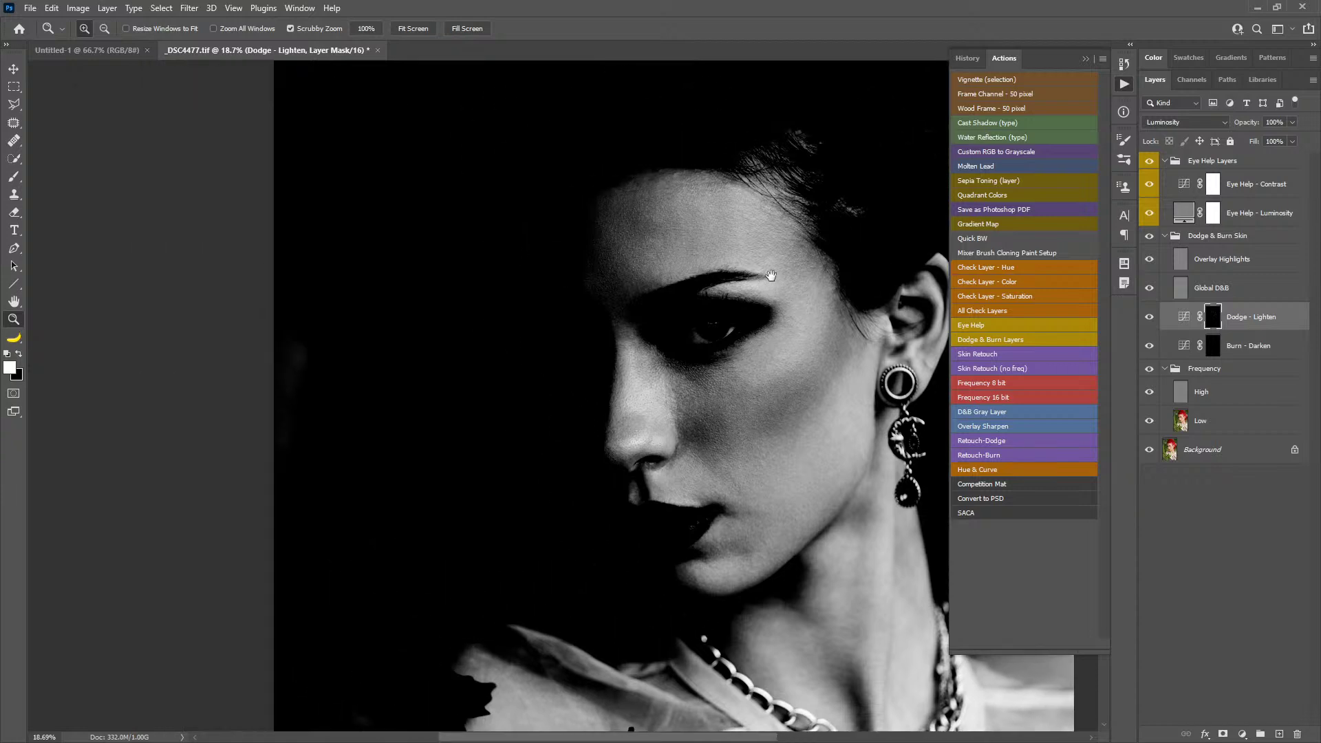
left_click(1187, 185)
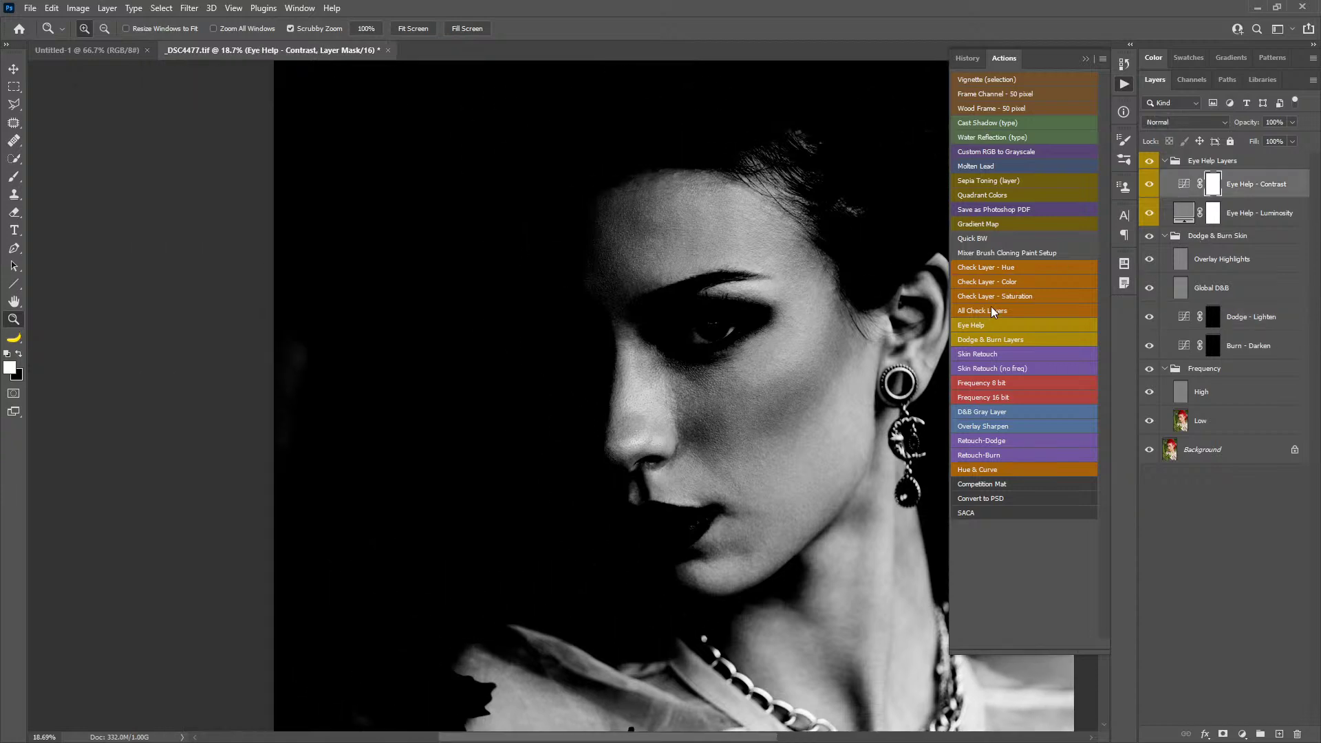
double_click(1181, 183)
left_click_drag(233, 330, 187, 322)
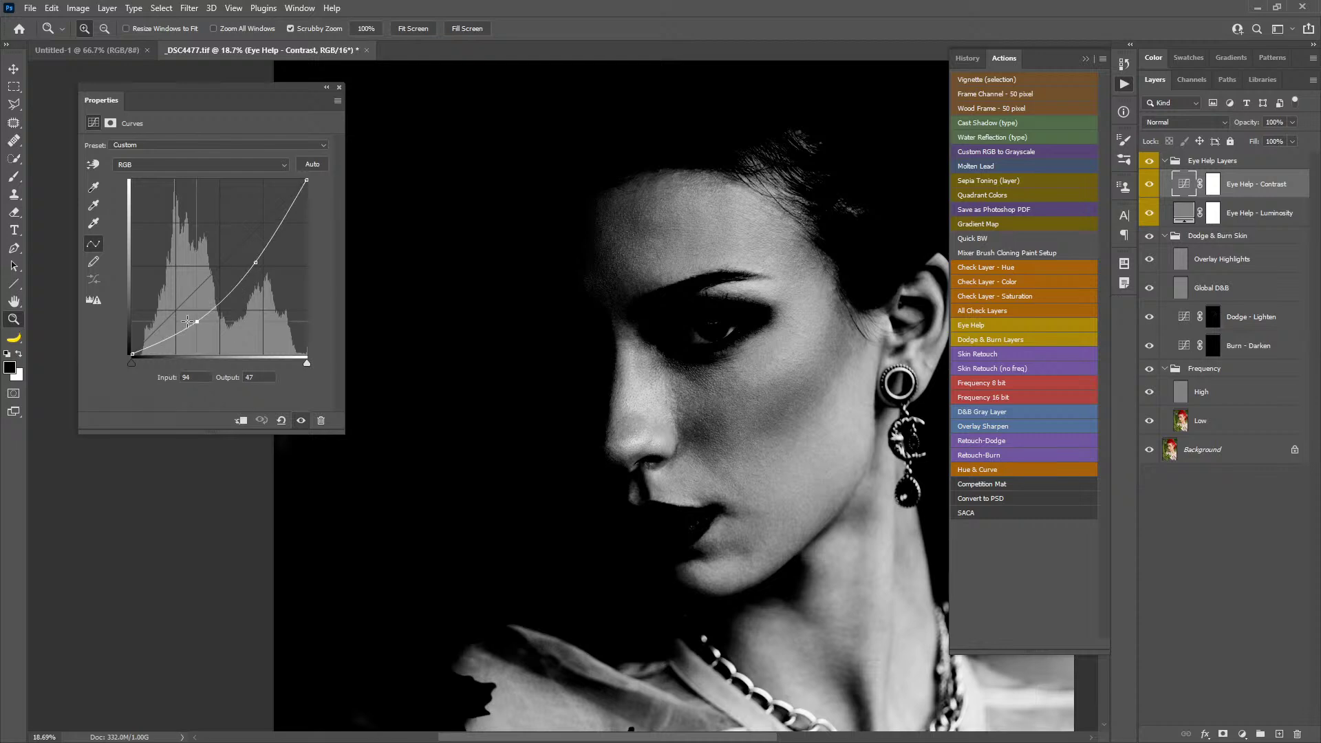
left_click_drag(258, 260, 220, 243)
- Even out the shadowed side of the forehead above the far eyebrow on the Dodge - Lighten and Burn - Darken masks
left_click_drag(563, 241, 668, 257)
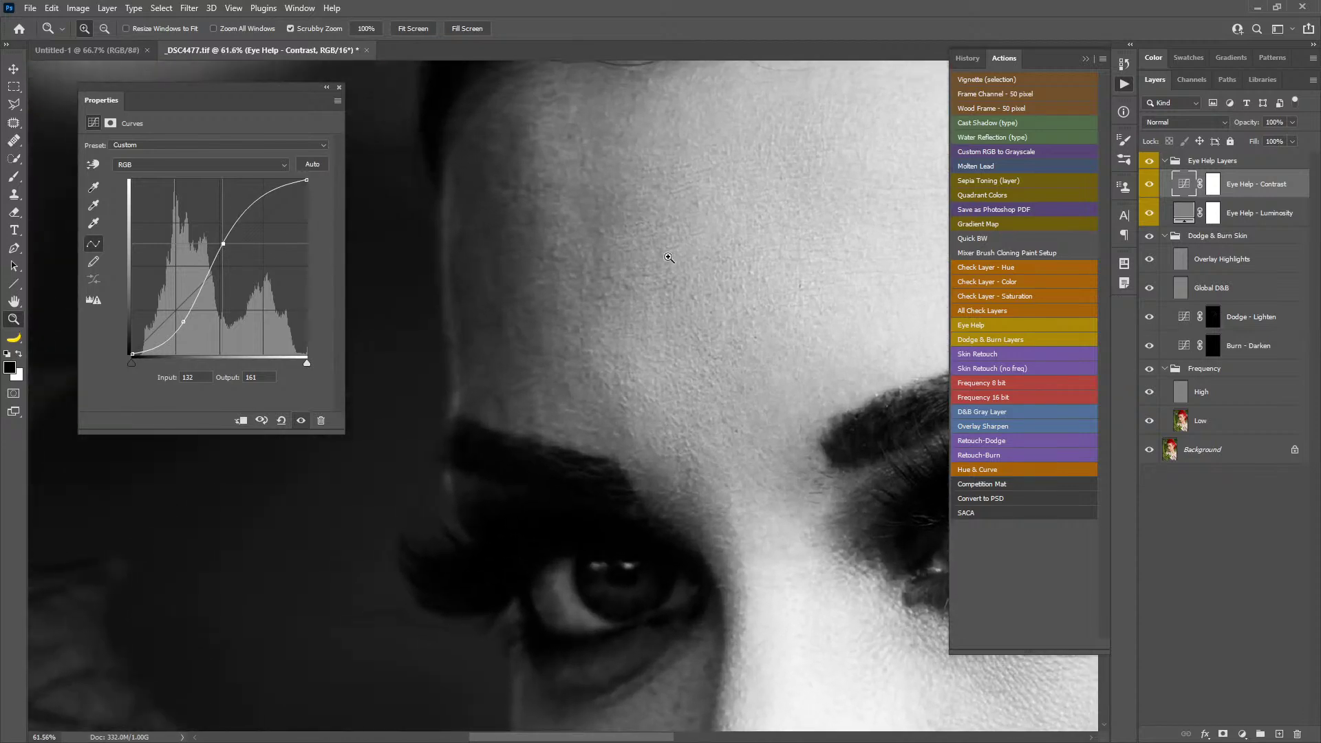
left_click(1212, 318)
key("b")
key("x")
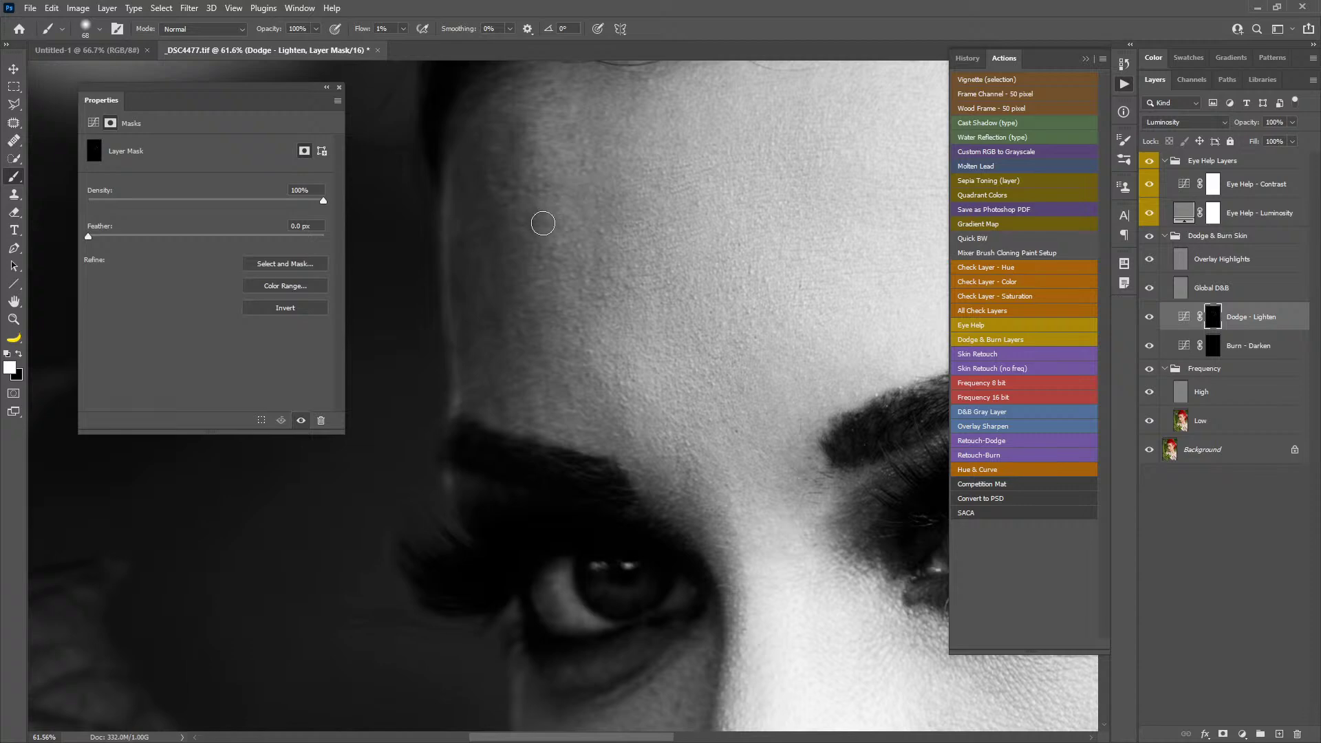
mouse_move(527, 147)
left_mouse_down()
mouse_move(513, 158)
mouse_move(508, 143)
mouse_move(536, 135)
left_mouse_up()
left_click(1209, 347)
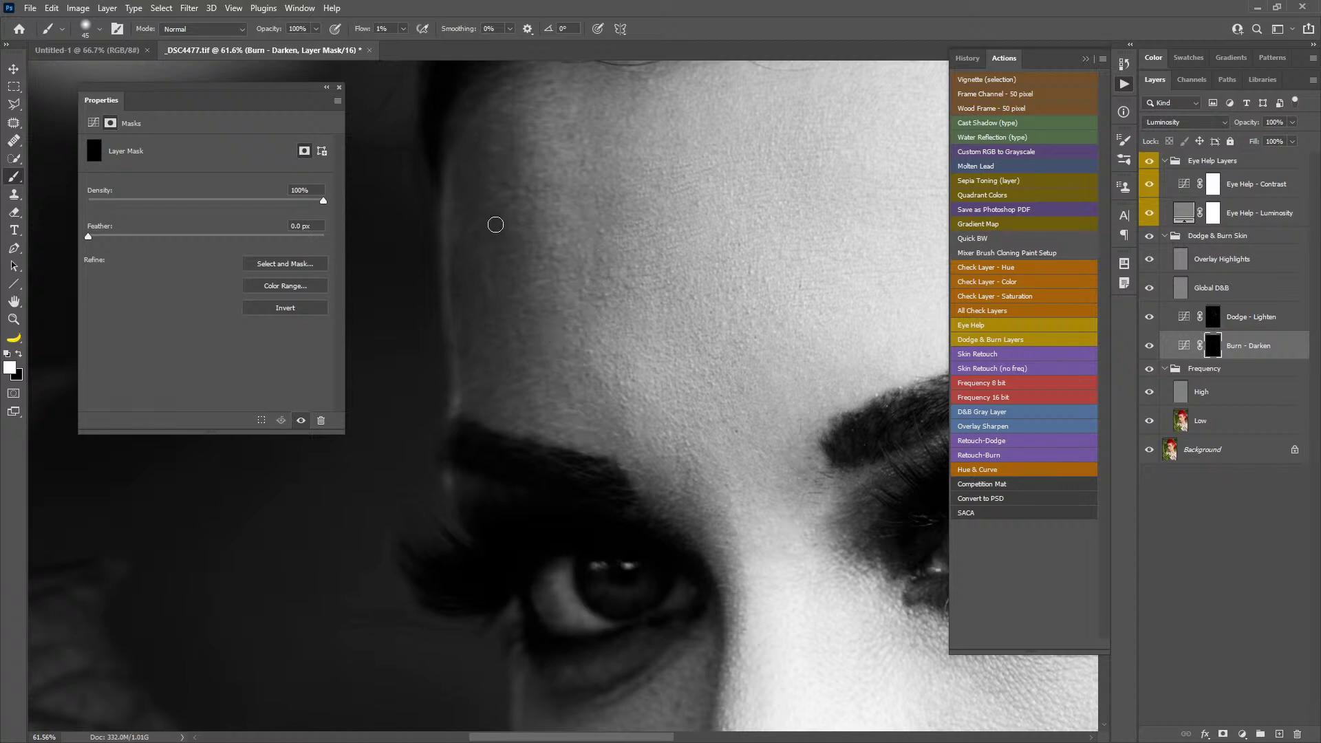
- Lighten uneven patches on the shaded far cheek and beside the upper lip on the Dodge - Lighten mask
left_click_drag(692, 573, 671, 226)
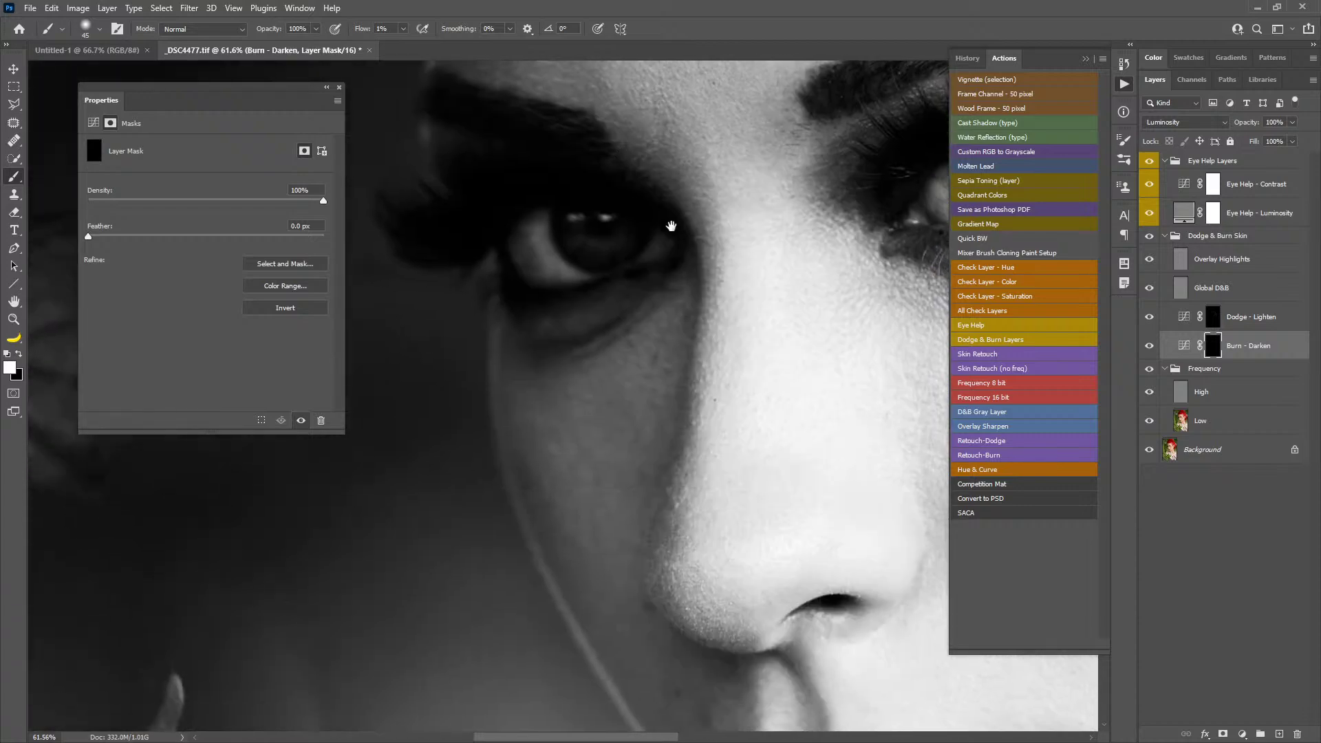
left_click_drag(711, 349, 615, 248)
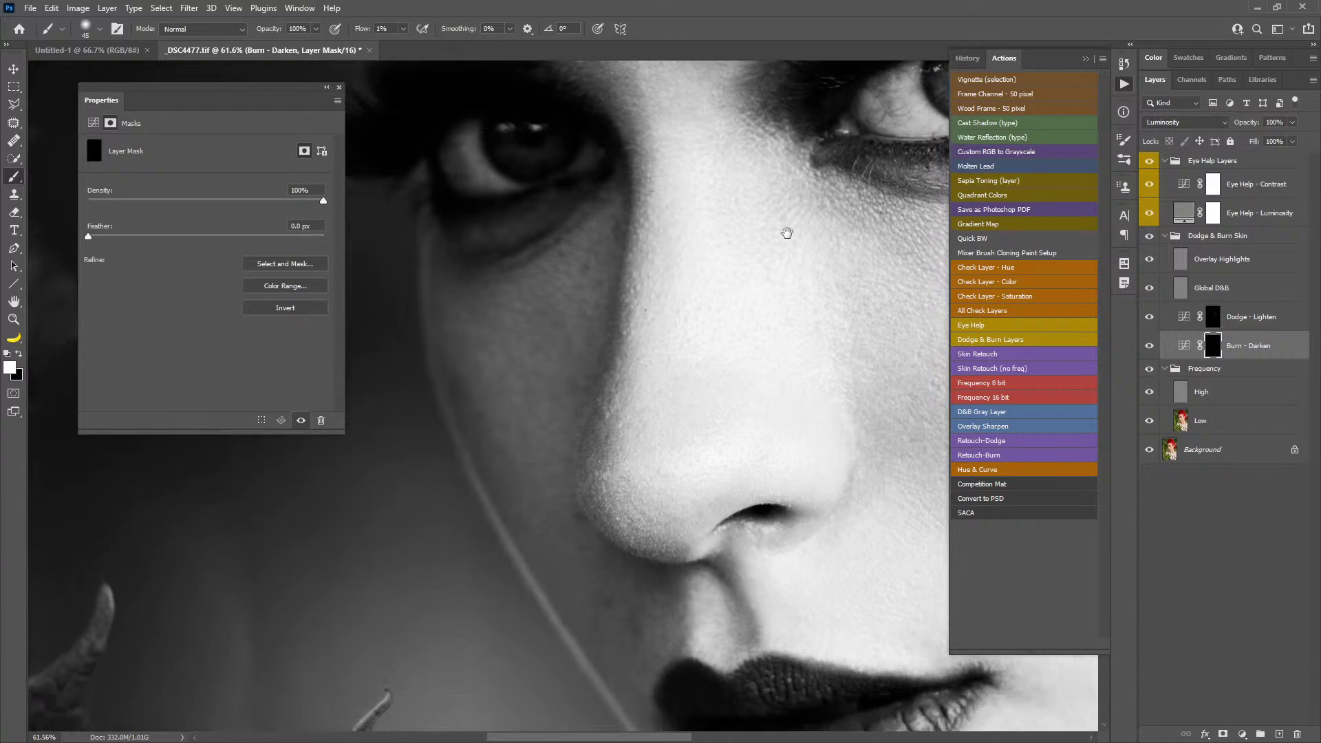
left_click(1216, 319)
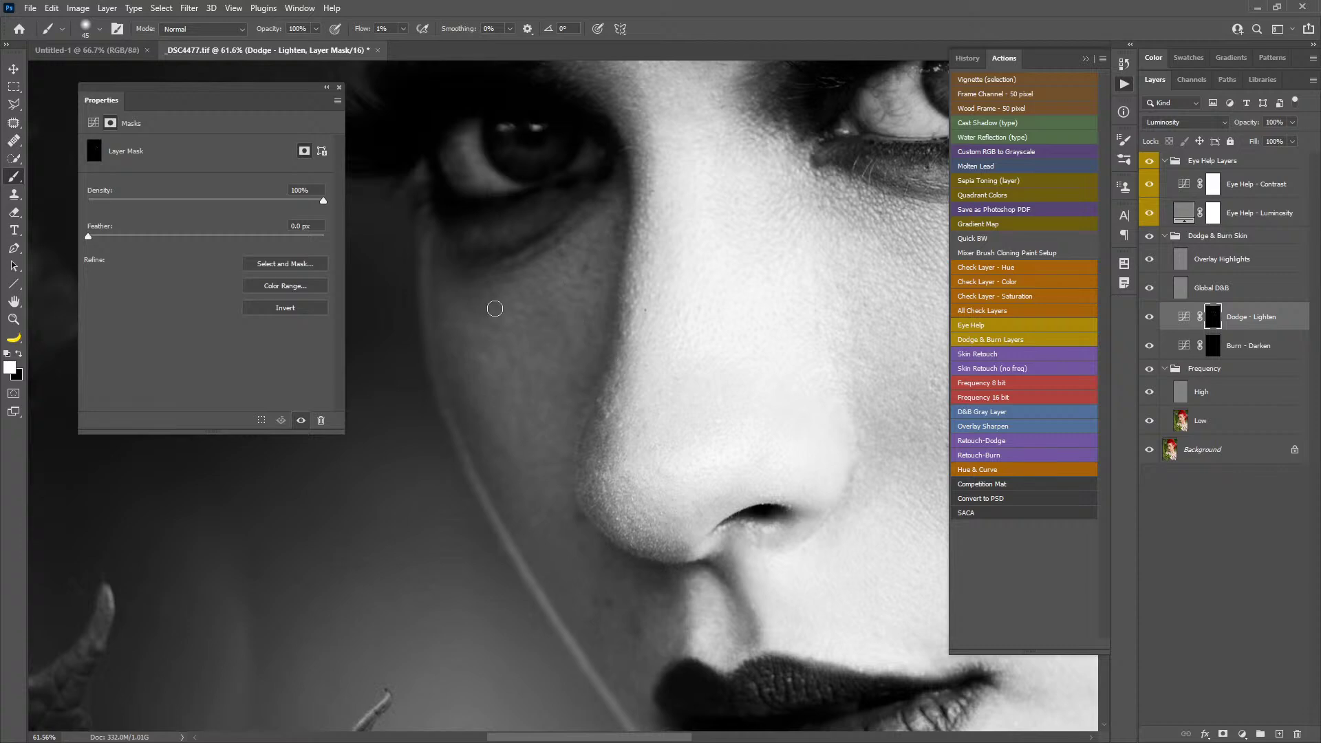
left_click_drag(584, 515, 512, 328)
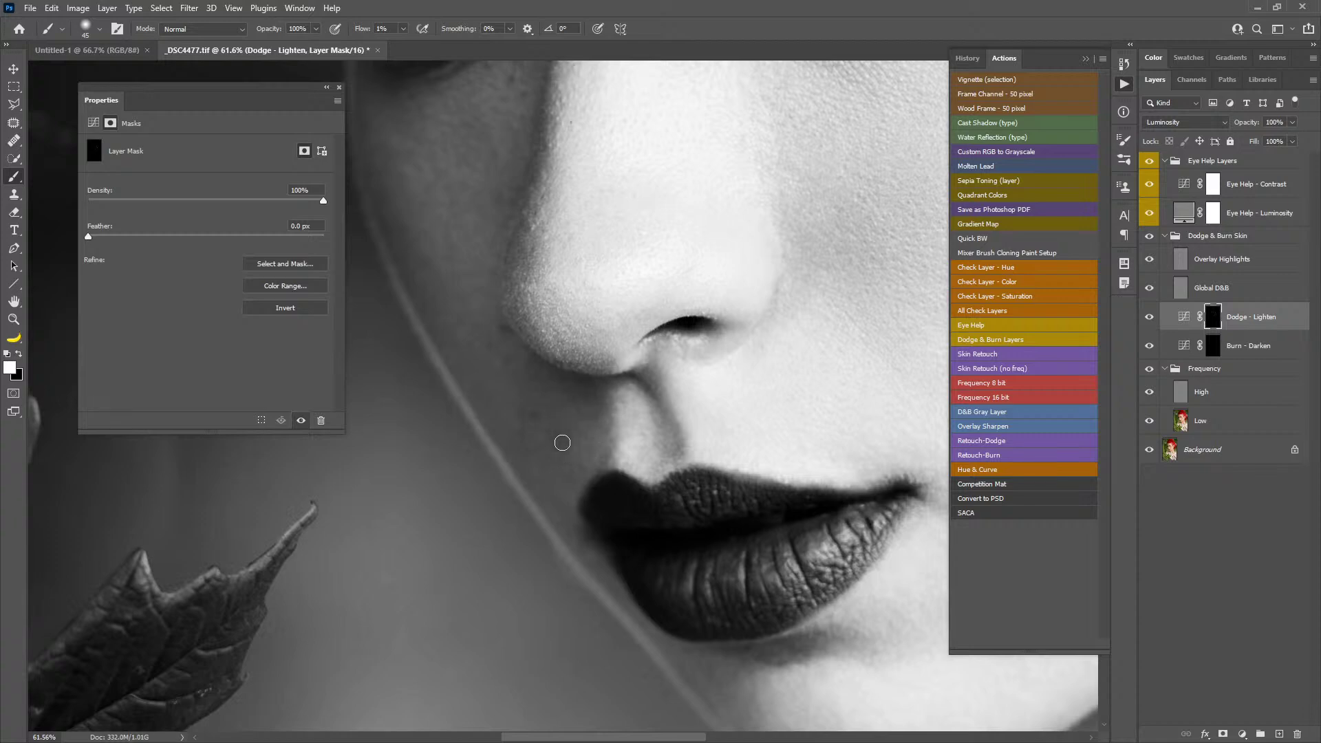
left_click_drag(695, 450, 568, 254)
key("z")
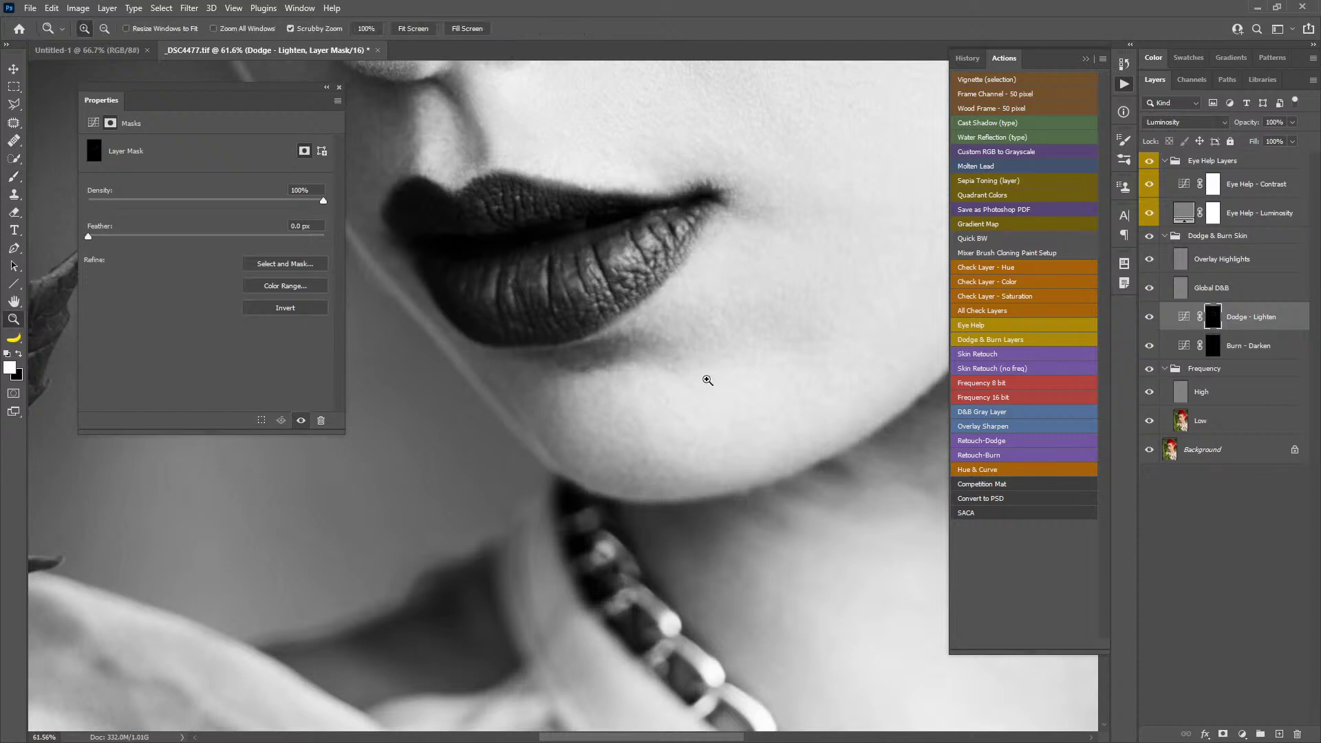
left_click_drag(706, 376, 635, 415)
left_click_drag(706, 274, 656, 470)
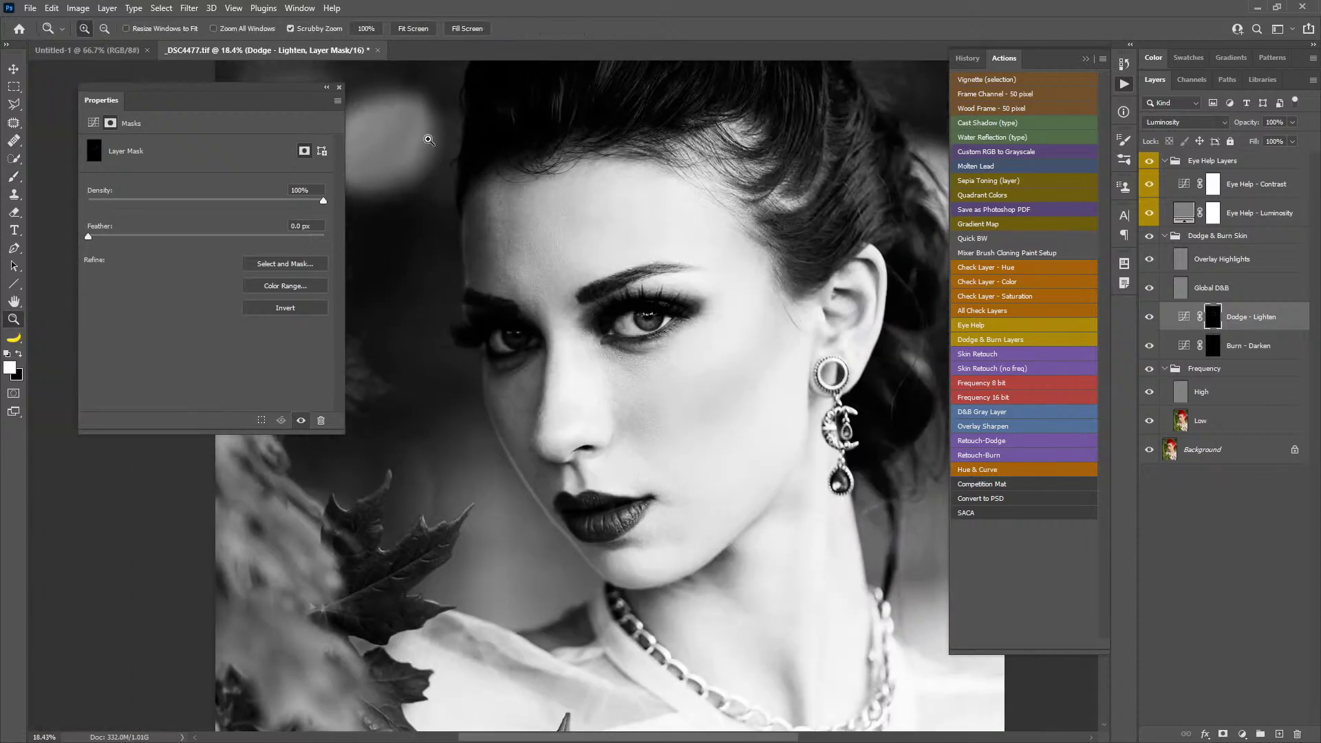
- Hide the Eye Help Layers group to see the portrait in colour and delete the group
left_click(339, 87)
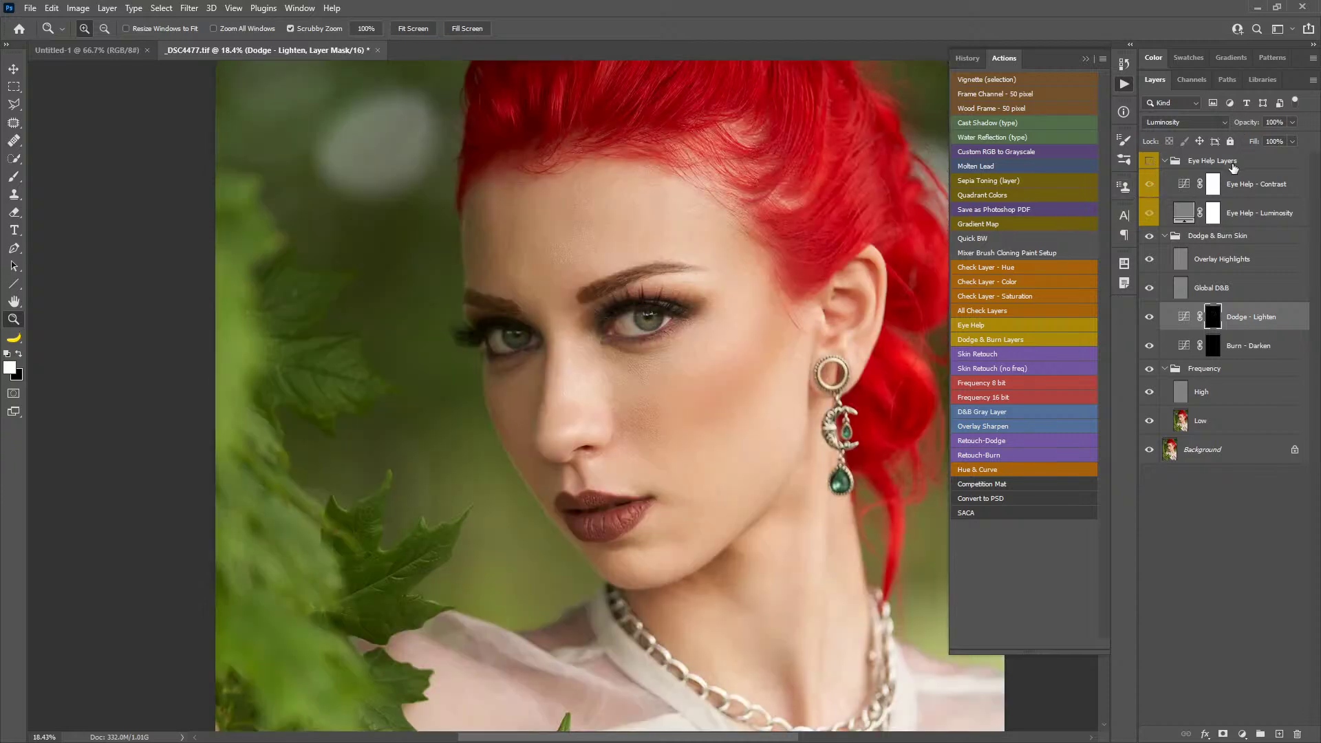
left_click(1234, 168)
key("Delete")
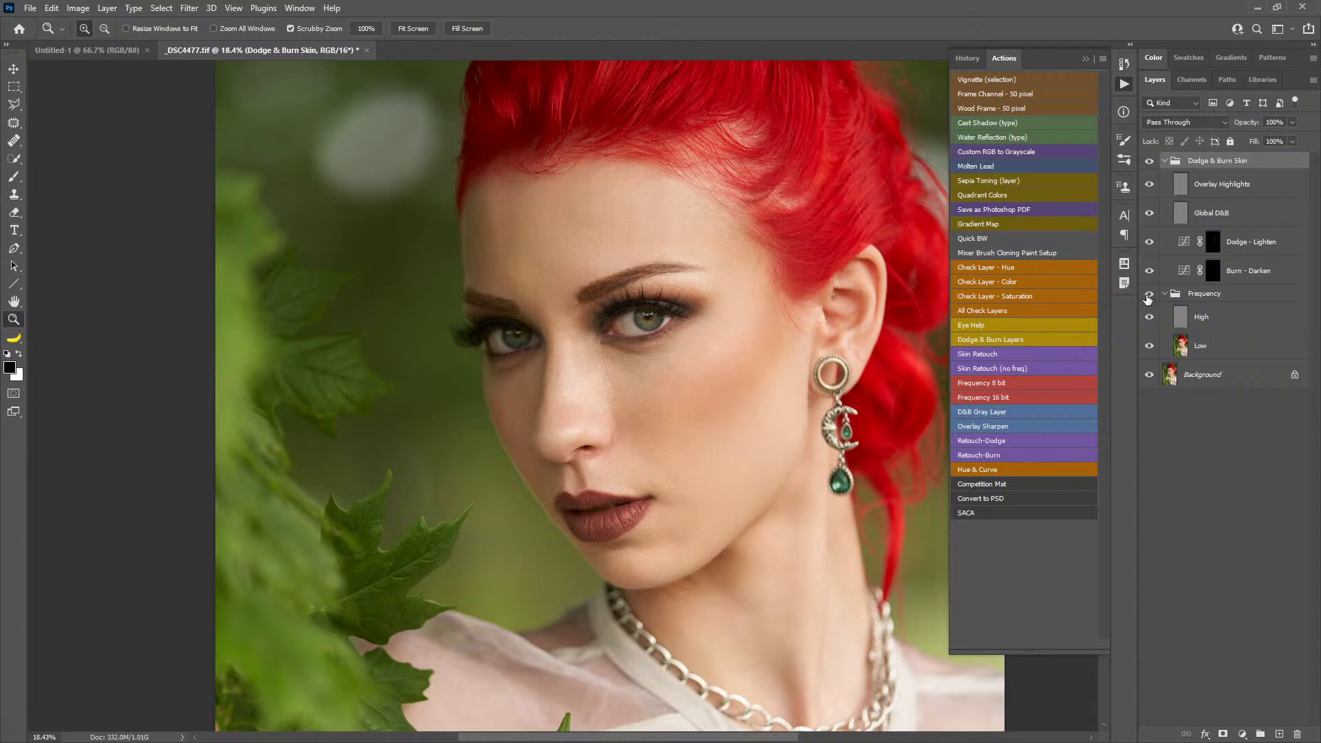
- Hide the Dodge & Burn Skin group and compare the nose and cheek with and without the Frequency group
left_click(1150, 161)
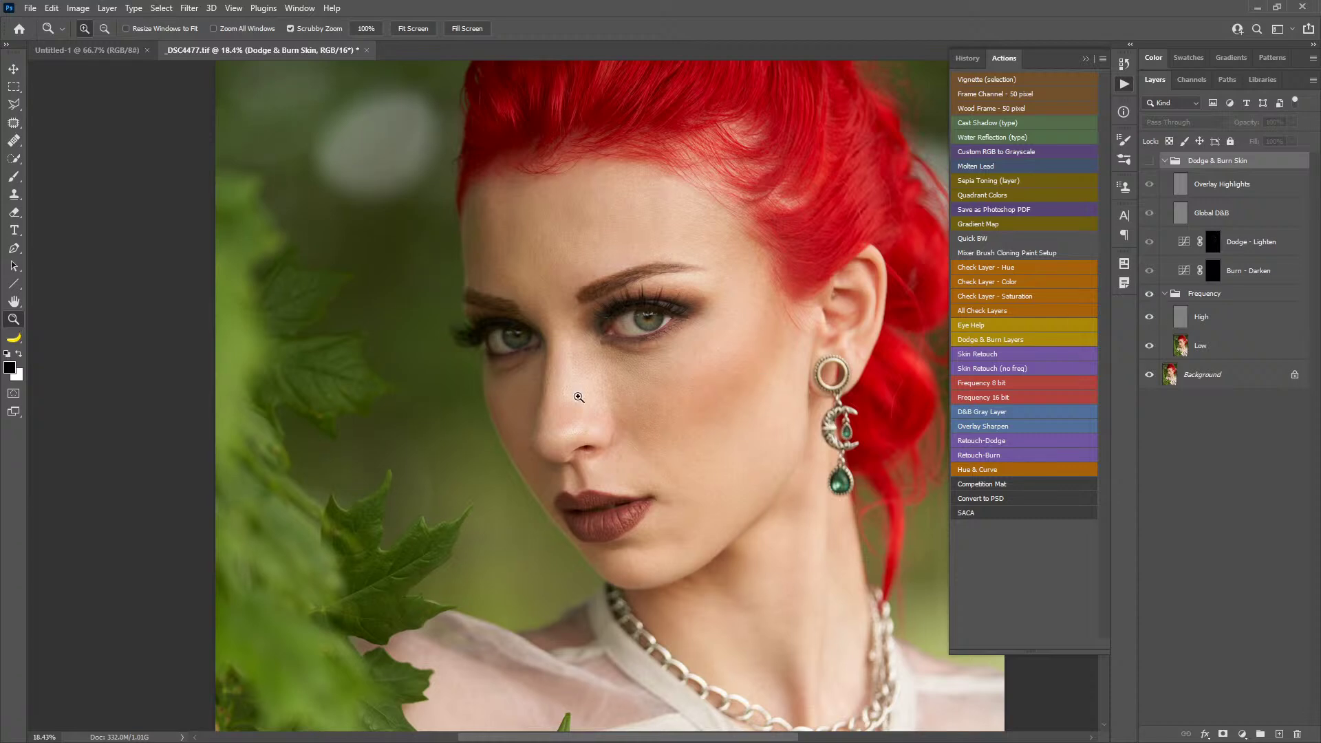
left_click_drag(541, 414, 574, 426)
left_click_drag(668, 417, 571, 337)
left_click_drag(582, 386, 890, 310)
left_click(1149, 294, "alt")
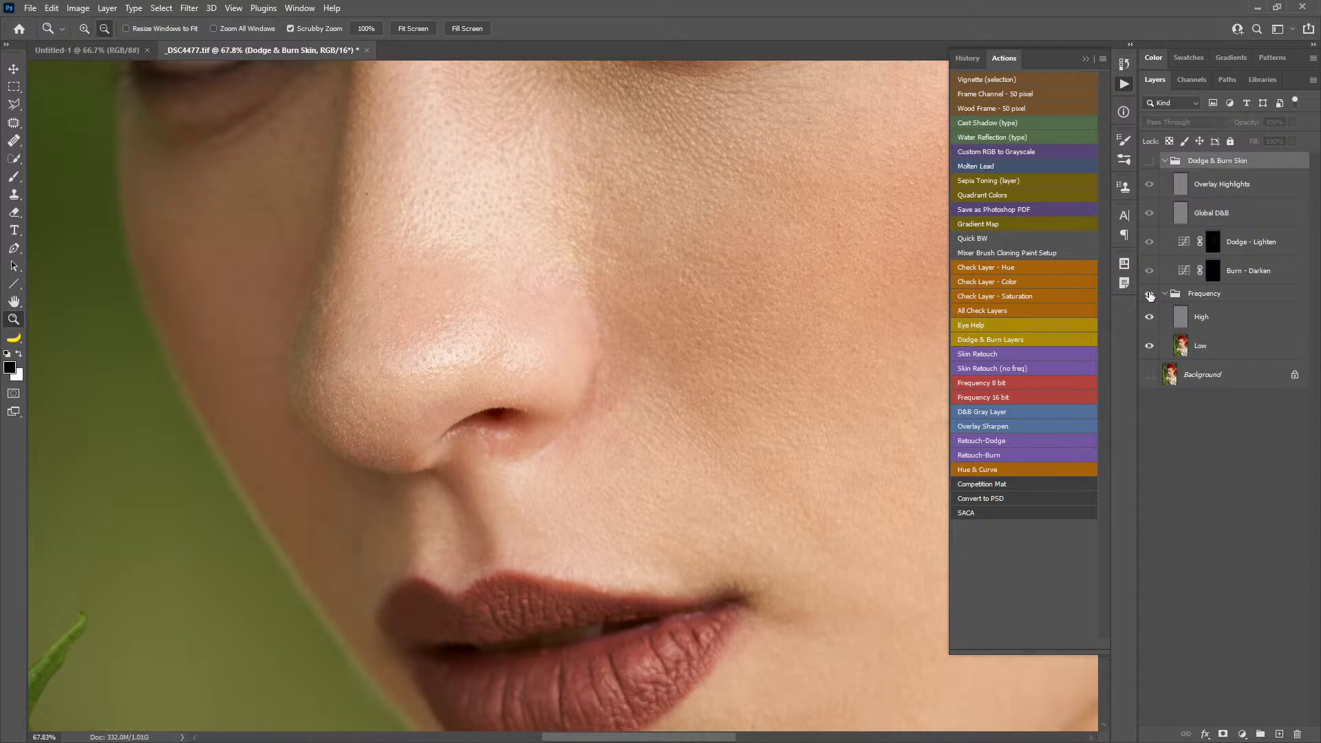
- Clone clean skin texture over the crease beside the nostril on the High layer and show the Dodge & Burn Skin group again
left_click(1224, 321)
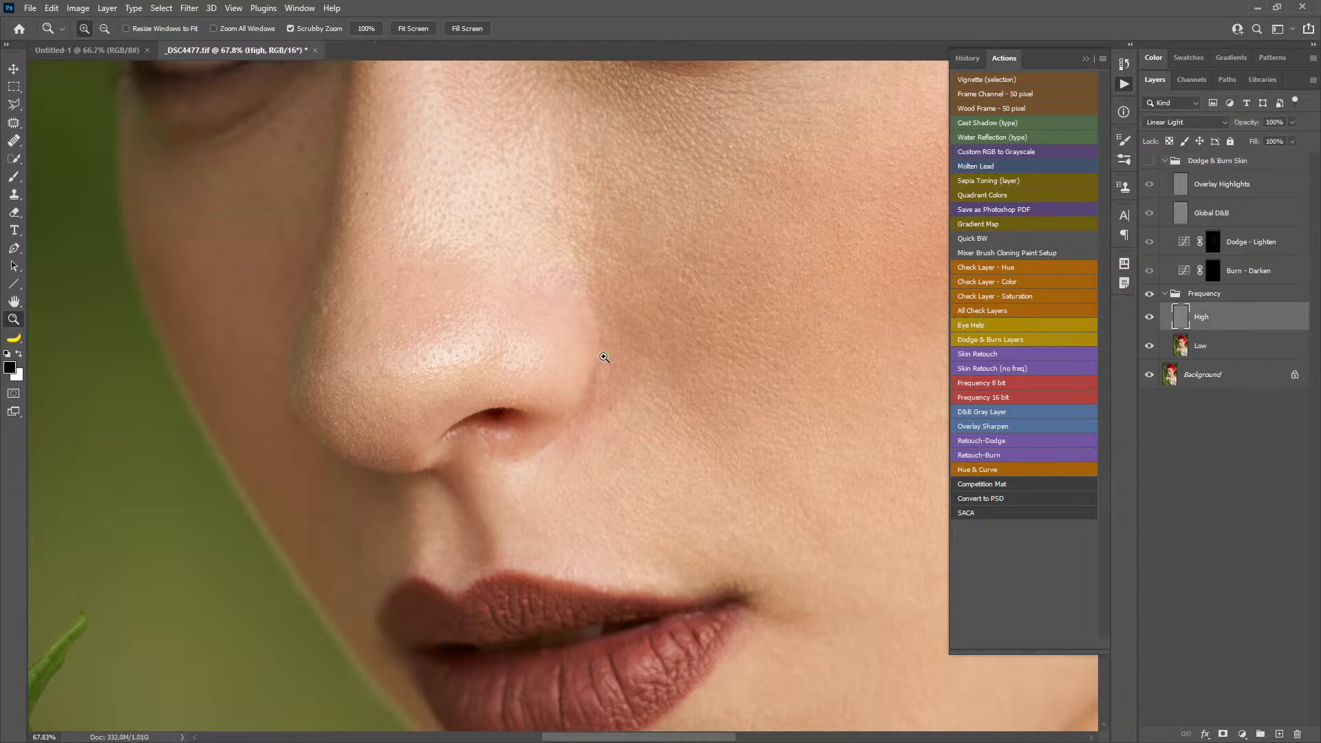
key("s")
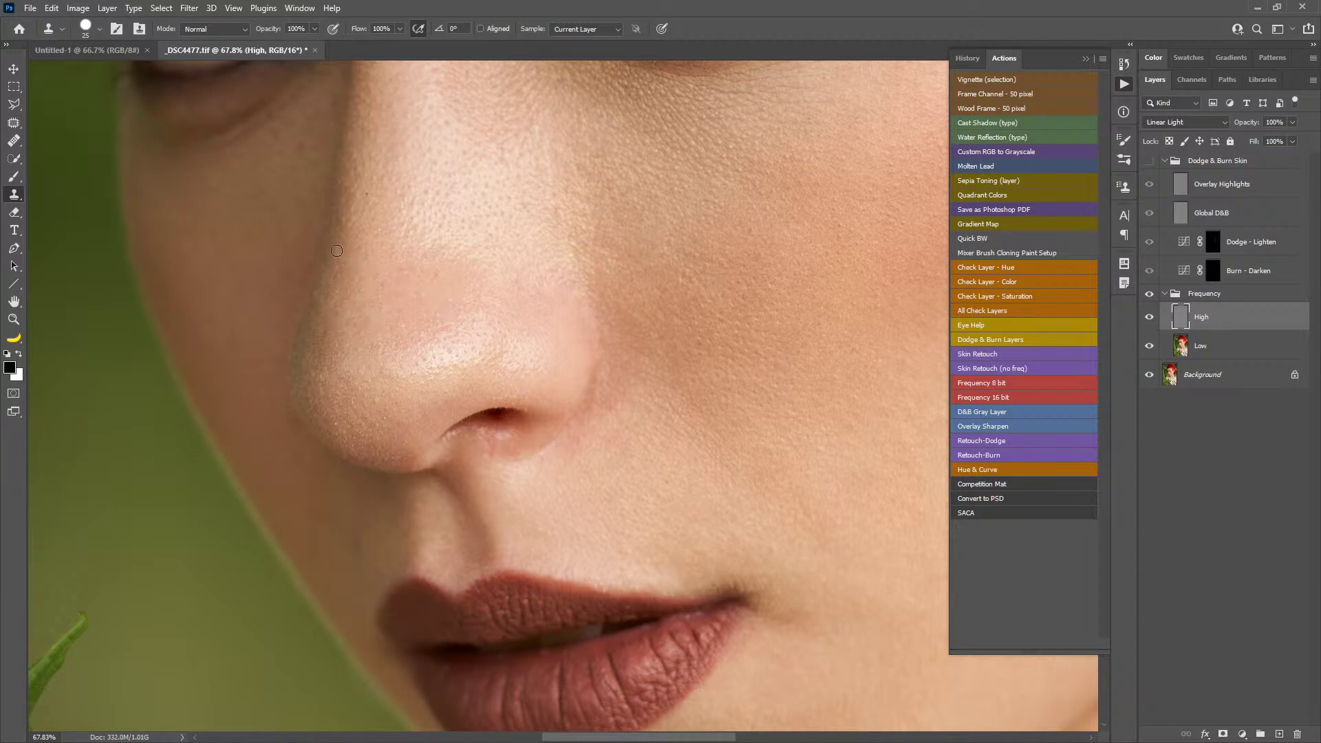
left_click(604, 377)
left_click_drag(596, 406, 598, 413)
key("z")
left_click_drag(782, 395, 626, 385)
key("space")
left_click_drag(781, 358, 661, 396)
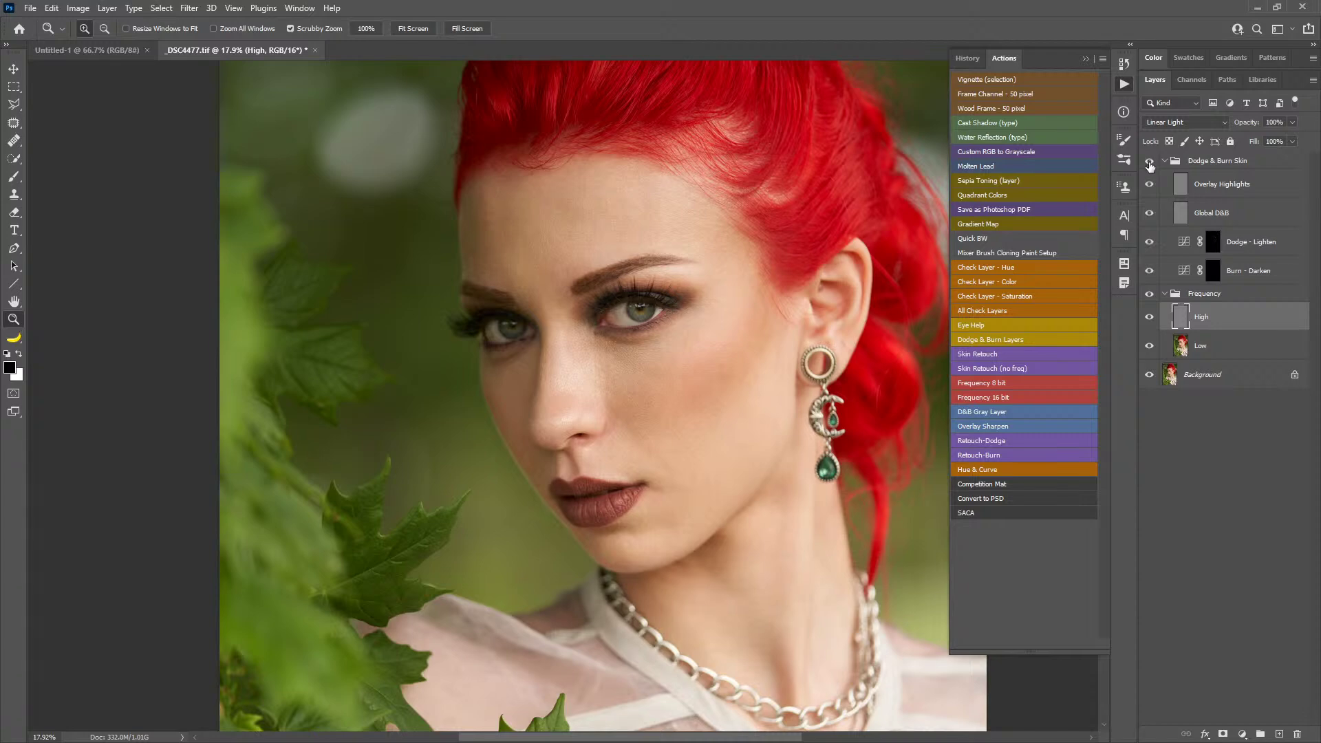
- Inspect the strokes painted on the Dodge - Lighten and Burn - Darken masks, then return to the normal image view
left_click(1213, 243, "alt")
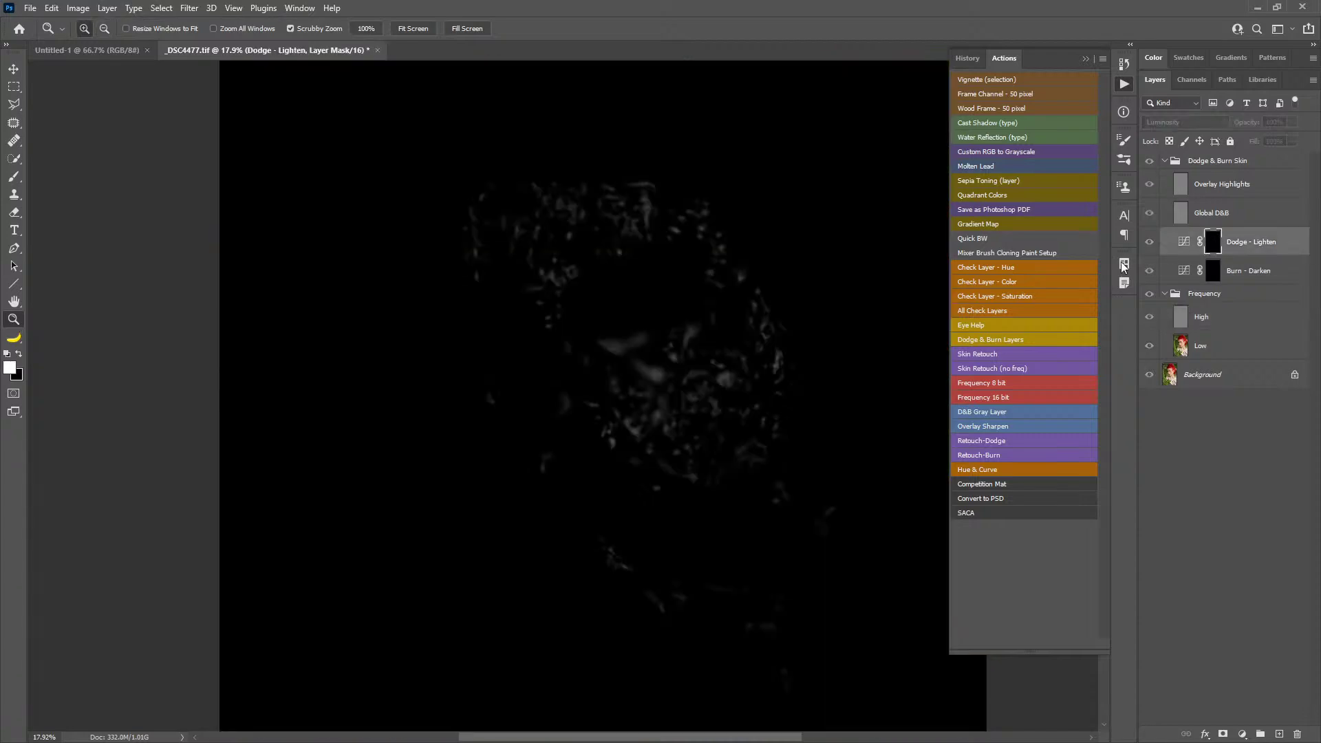
left_click_drag(657, 352, 675, 353)
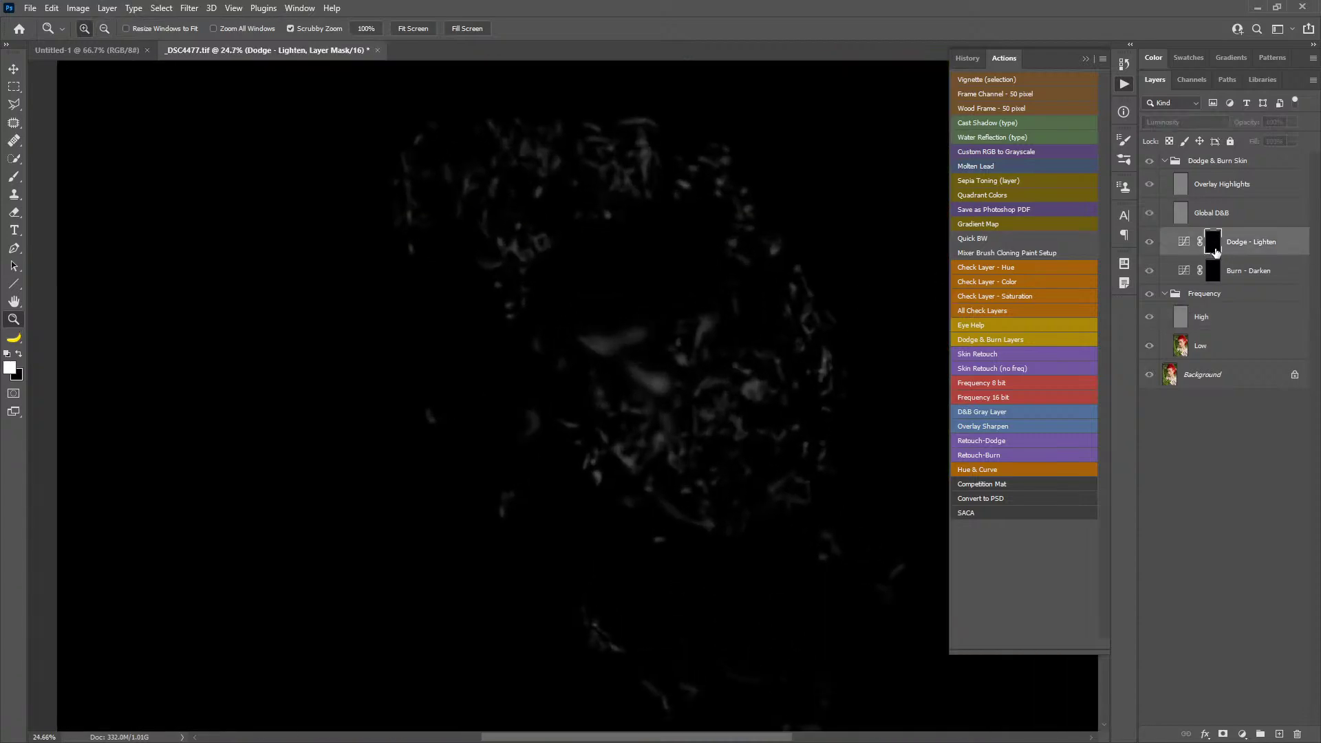
key("alt")
left_click(1214, 273)
left_click(1208, 278, "alt")
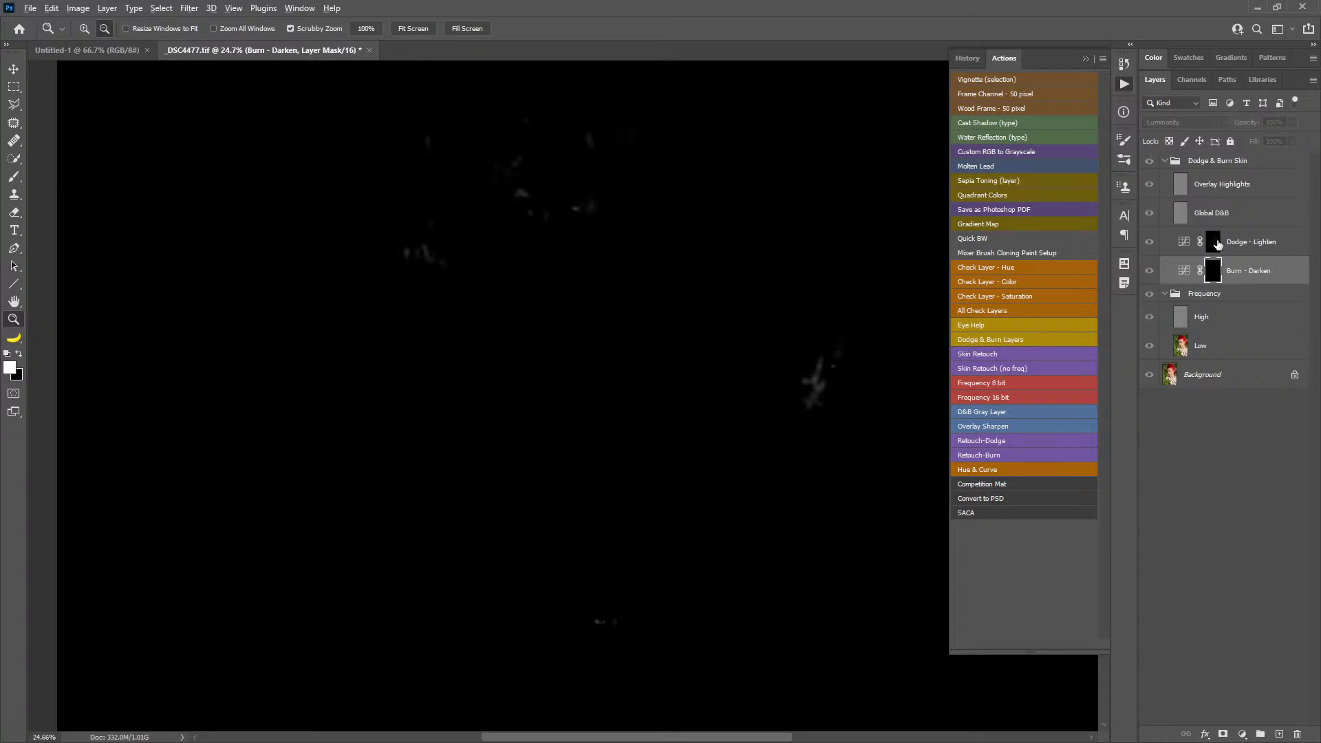
left_click(1215, 245)
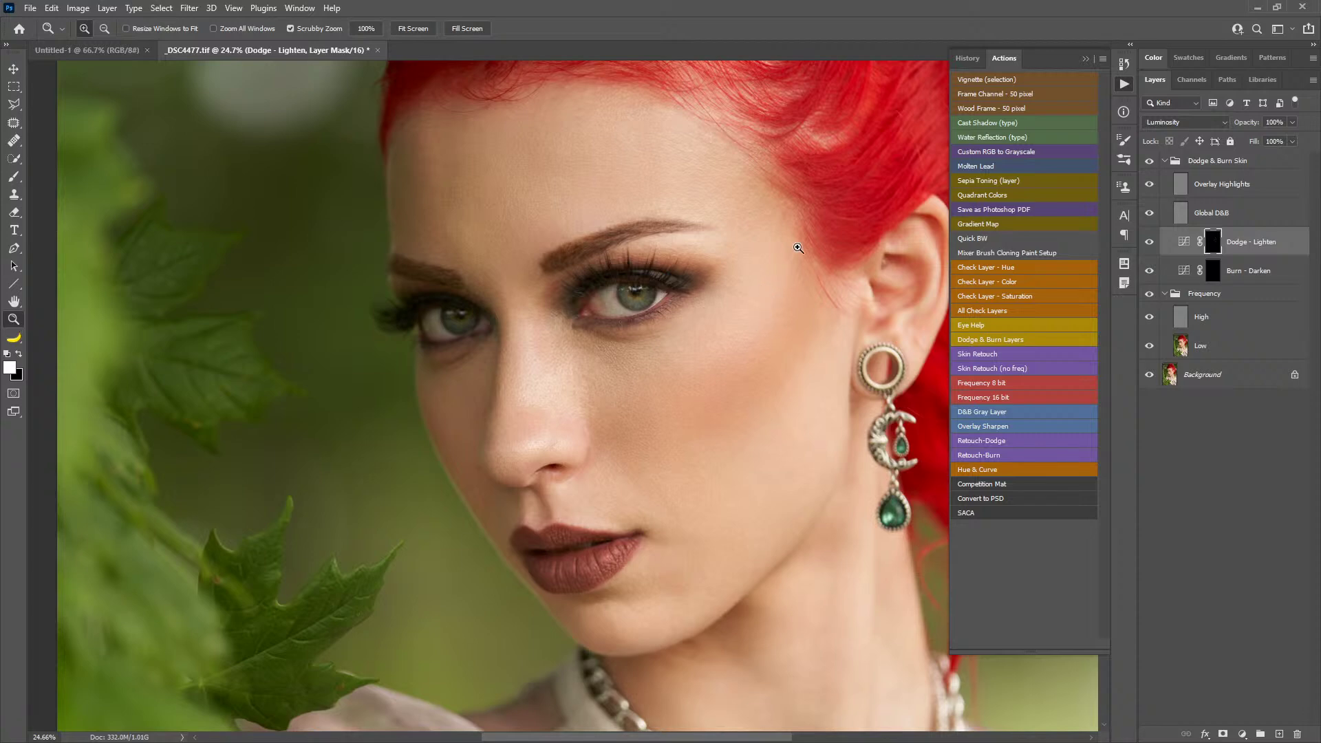
- Clone smooth skin texture over the bright marks directly under the nostril on the High layer
mouse_move(612, 302)
left_mouse_down()
mouse_move(700, 295)
mouse_move(616, 320)
left_mouse_up()
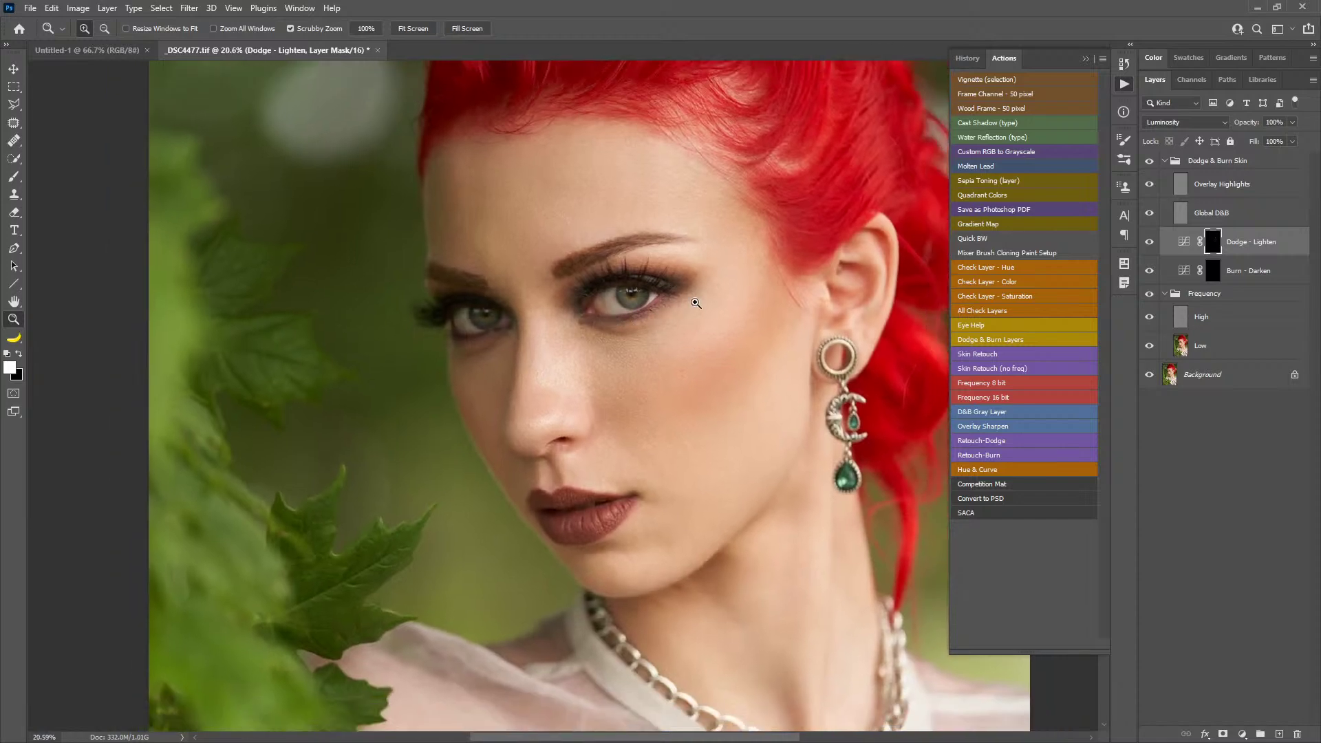
left_click_drag(654, 257, 748, 444)
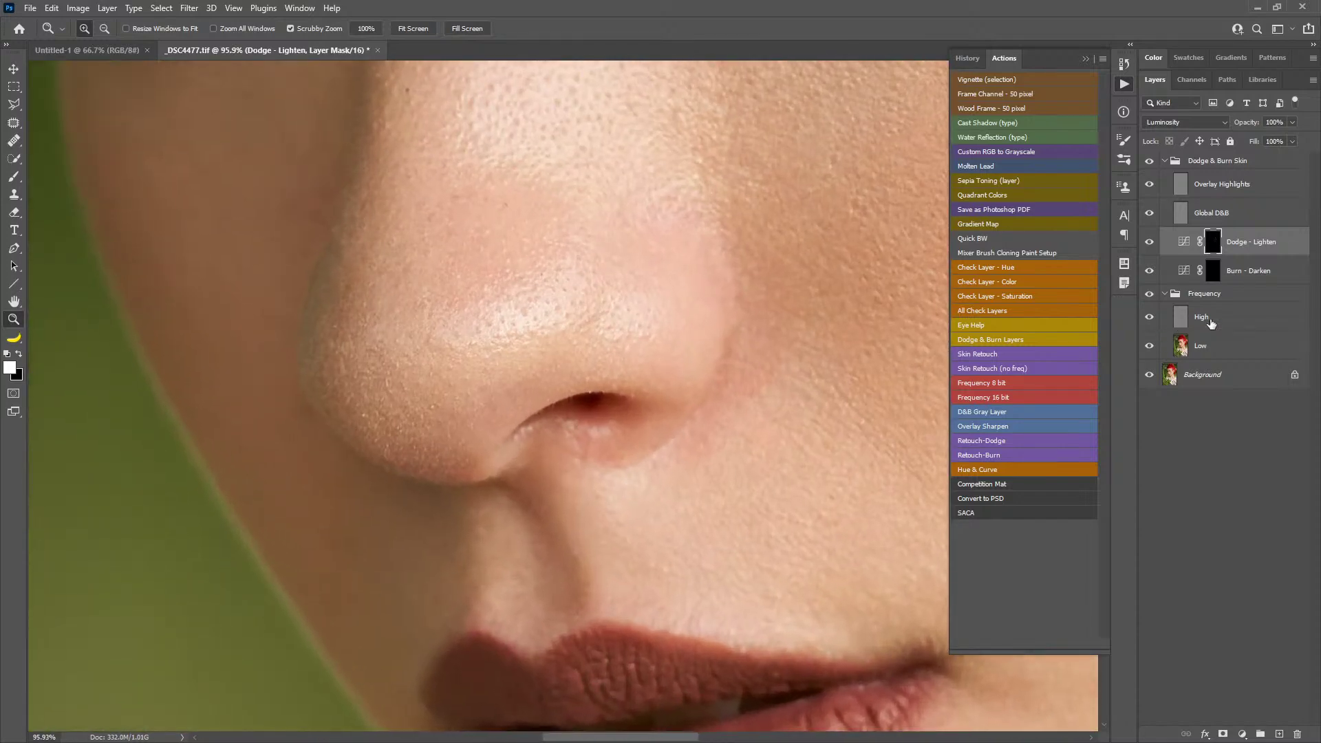
left_click(1204, 318)
key("s")
key("d")
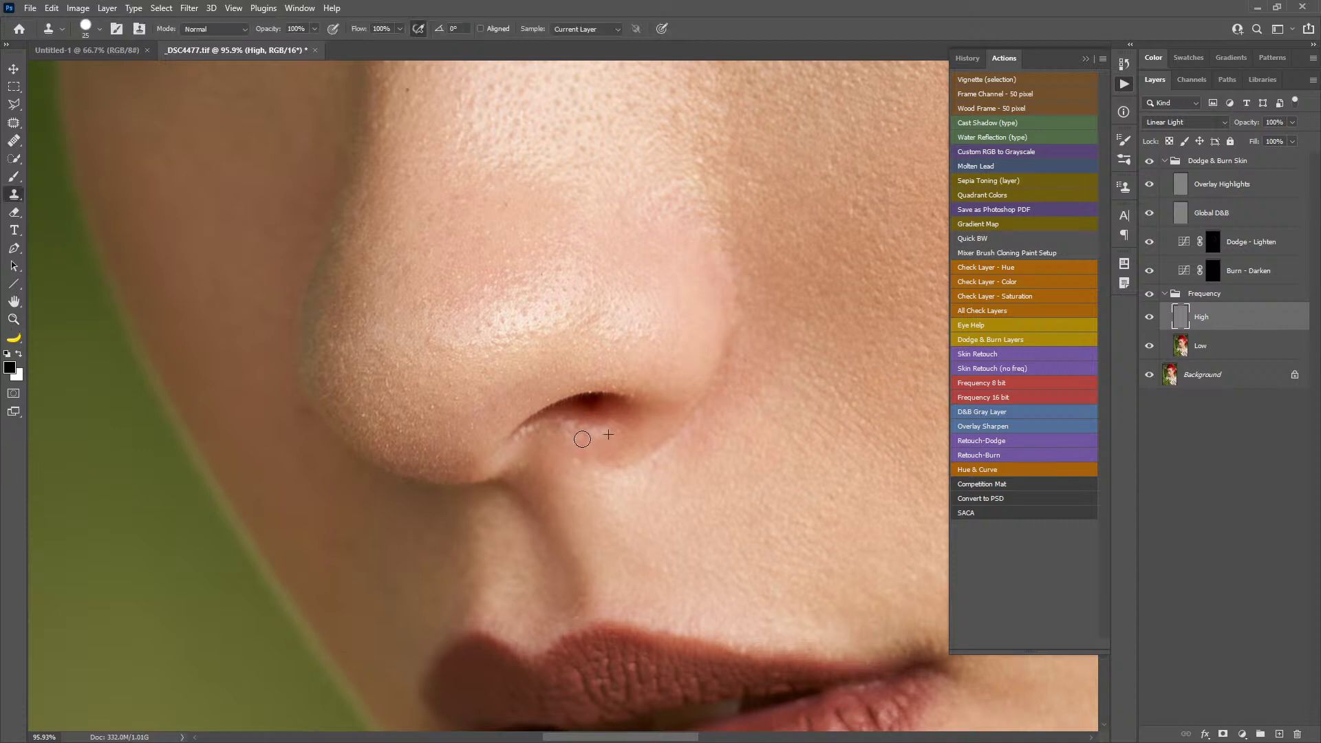
left_click(571, 444, "alt")
left_click(585, 437)
- Reduce the clone brush and clean up the remaining small texture marks under the nostril on the High layer
left_click(576, 480, "alt")
key("bracketleft")
left_click(588, 439)
left_click(585, 434)
left_click(618, 441, "alt")
left_click(612, 431)
- Clone clean texture over the fine veins in the white of the model's camera-near eye on the High layer
key("z")
left_click_drag(799, 342, 712, 338)
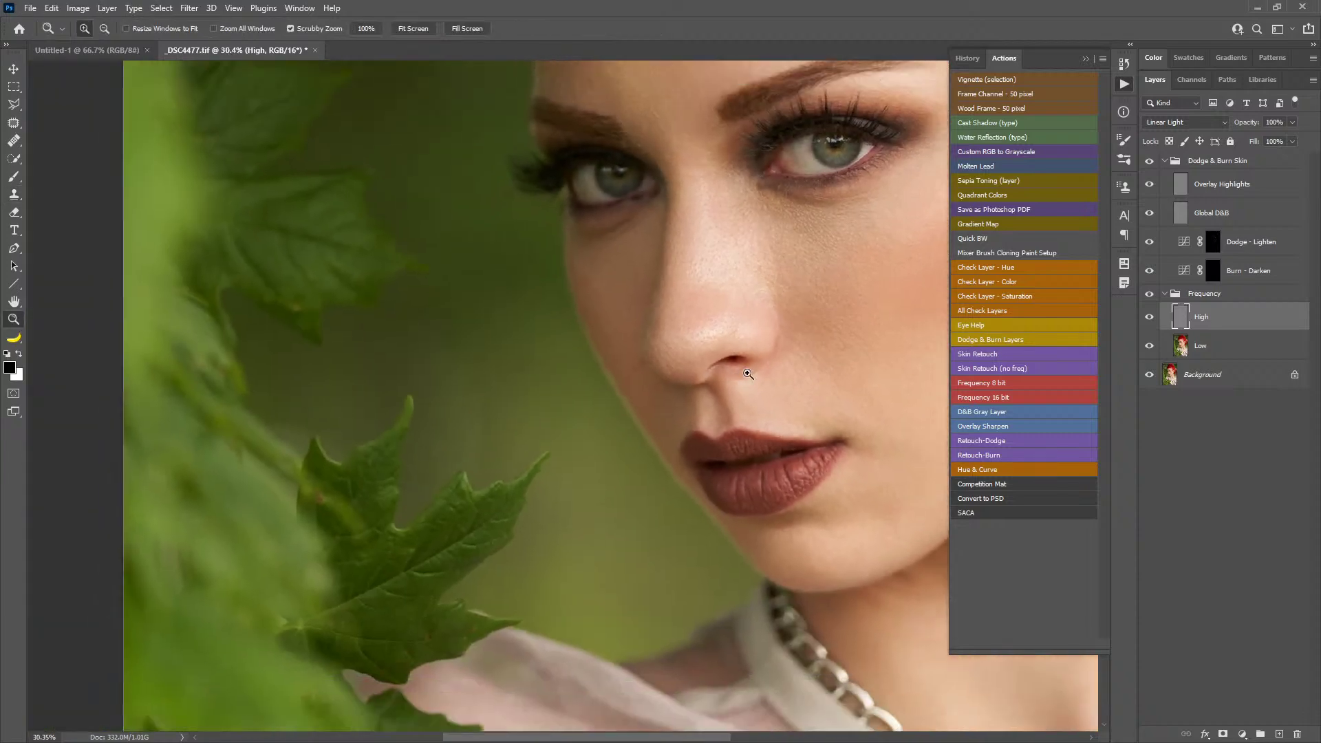
left_click_drag(792, 297, 605, 457)
left_click_drag(633, 312, 722, 315)
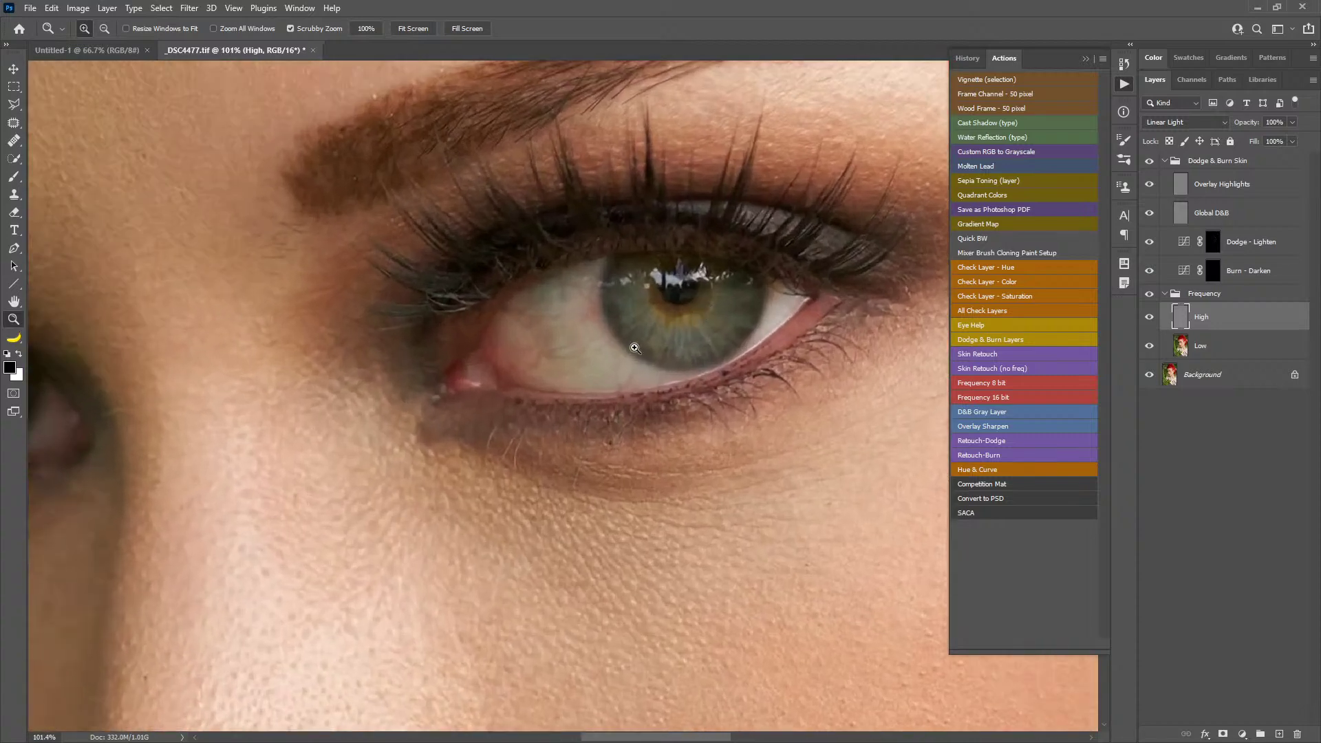
key("s")
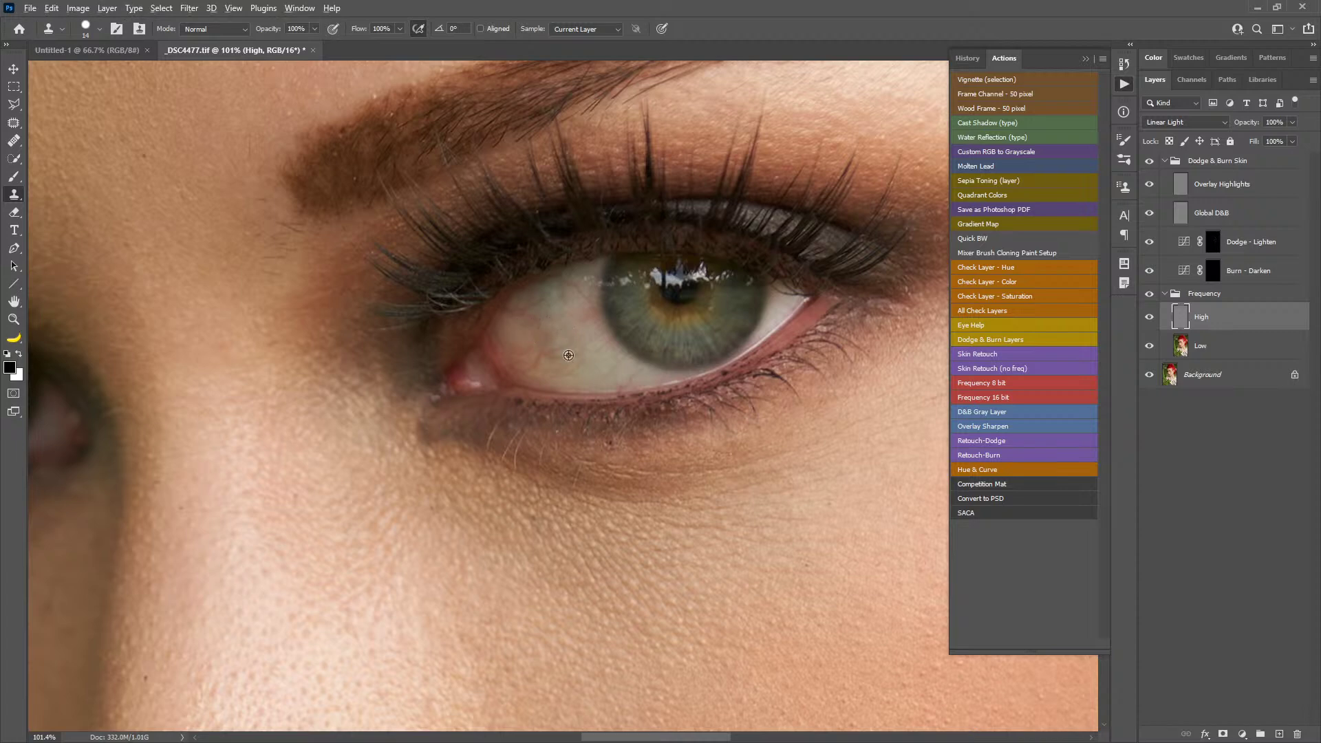
left_click_drag(539, 354, 532, 375)
left_click(569, 357, "alt")
key("z")
left_click_drag(572, 348, 524, 401)
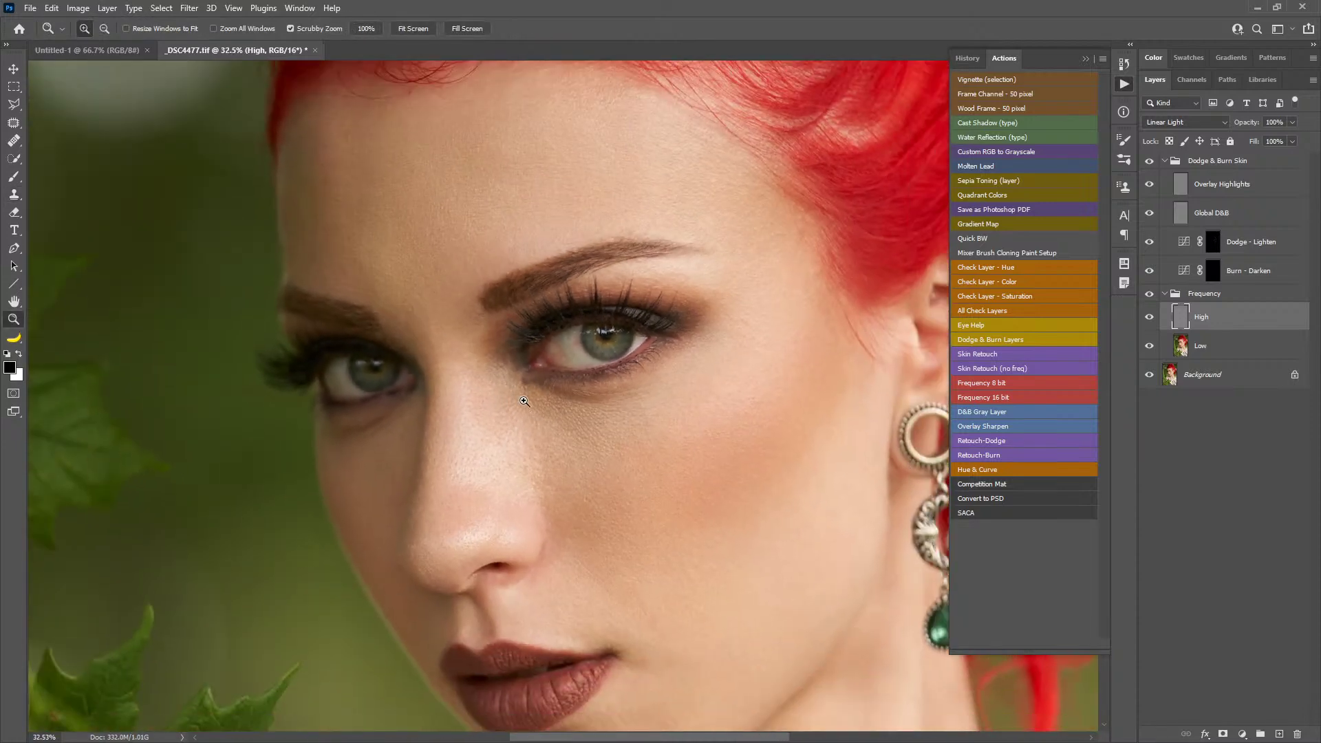
- Rename the Overlay Highlights layer as Eyes
key("alt")
left_click(640, 348)
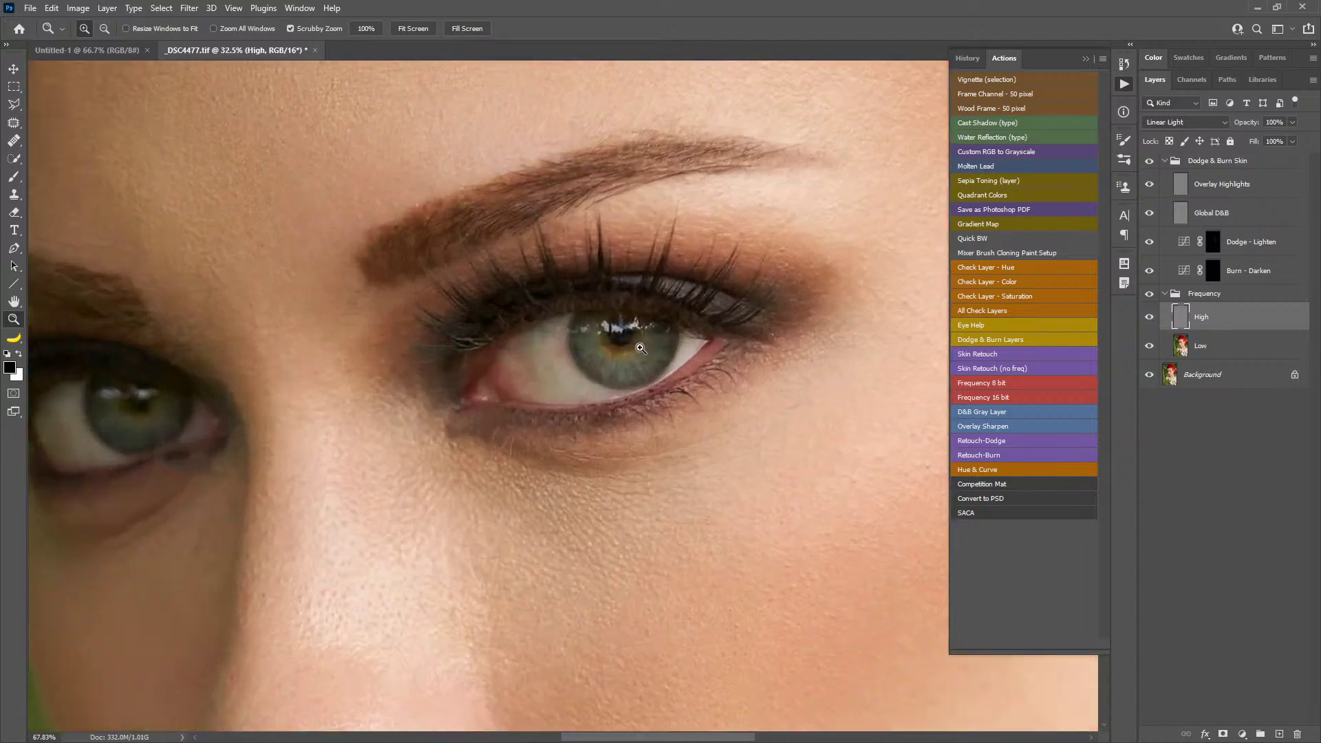
left_click_drag(640, 348, 653, 346)
left_click(1209, 185)
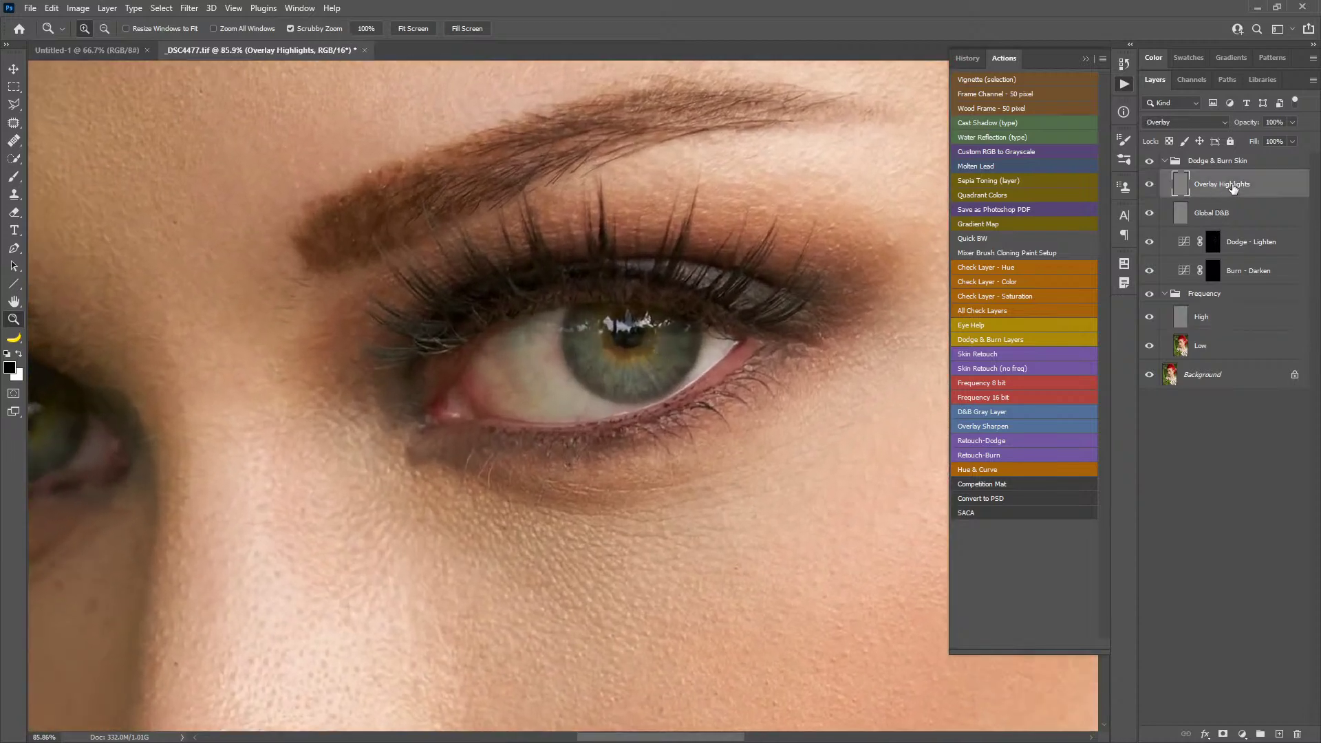
double_click(1219, 186)
type("Eyes")
key("Return")
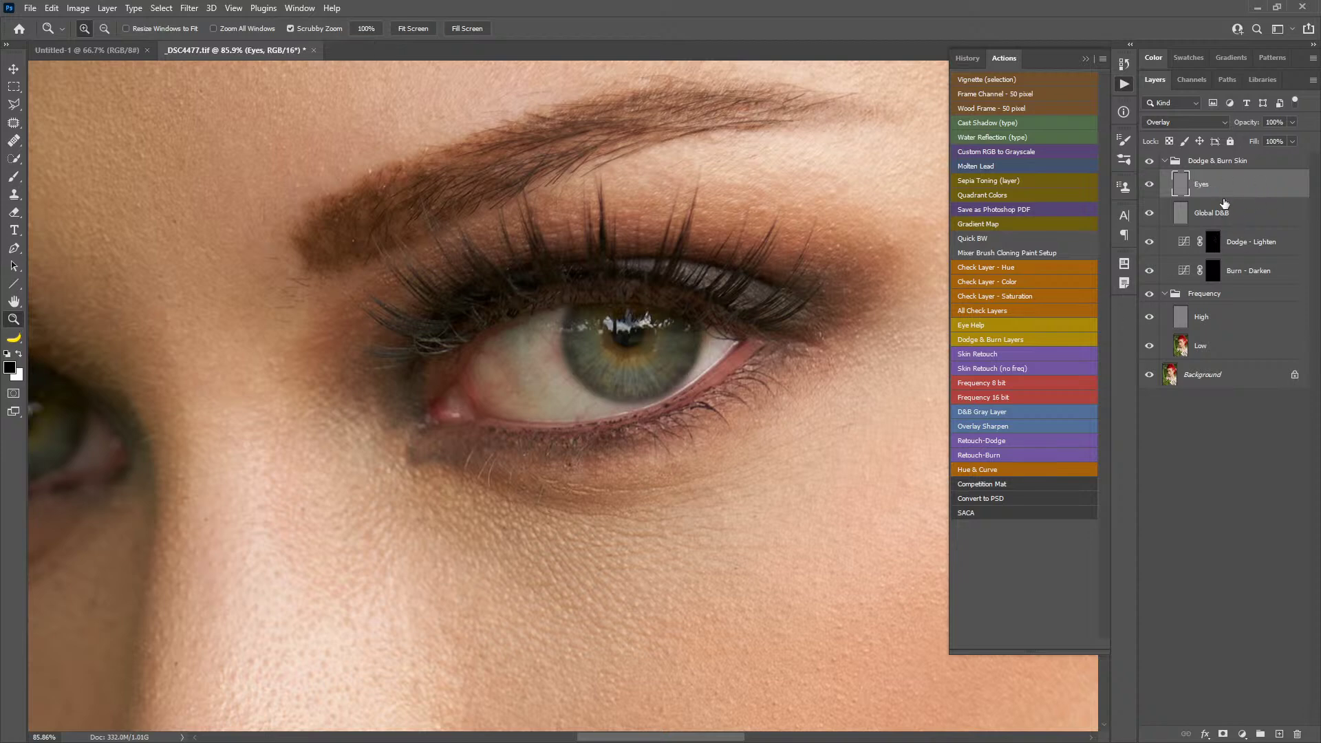
- Paint white over the camera-near eye's catchlights at 1% flow on the Eyes layer and inspect the strokes with that layer isolated
key("b")
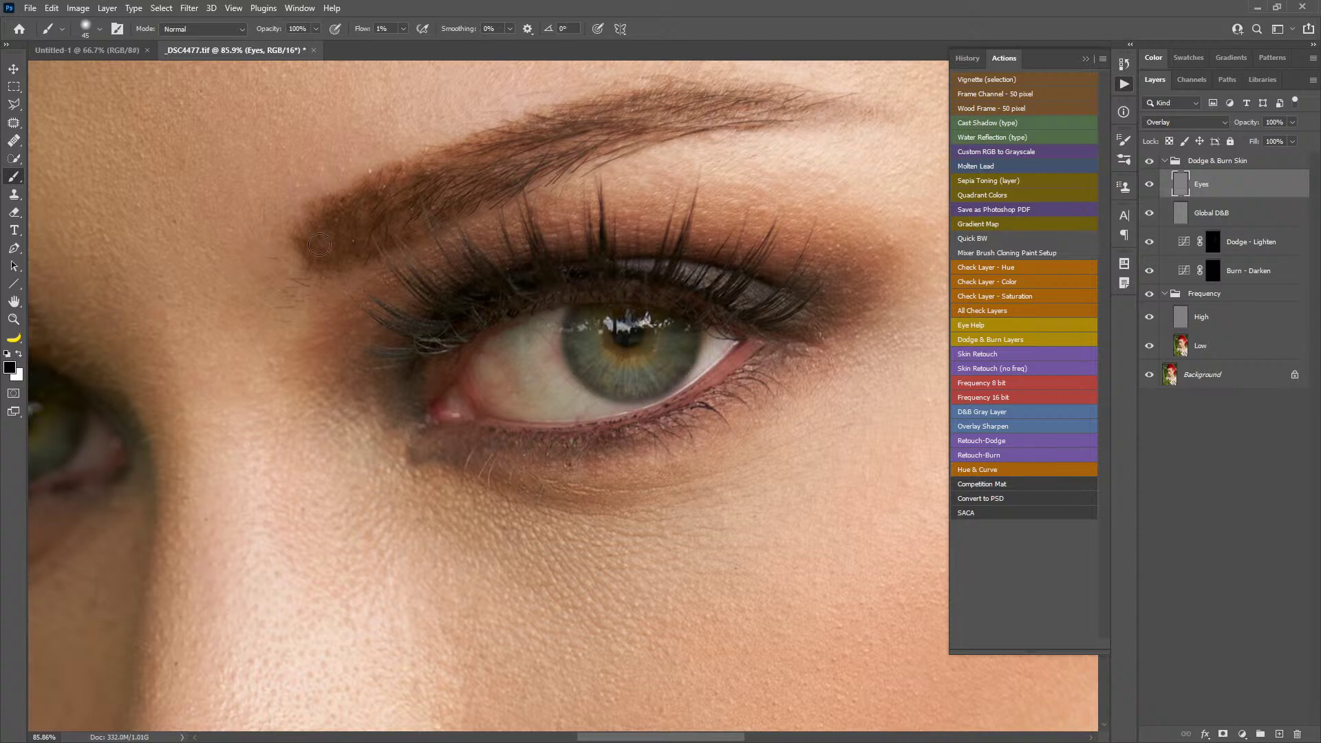
key("x")
mouse_move(631, 336)
left_mouse_down()
mouse_move(580, 326)
mouse_move(701, 324)
left_mouse_up()
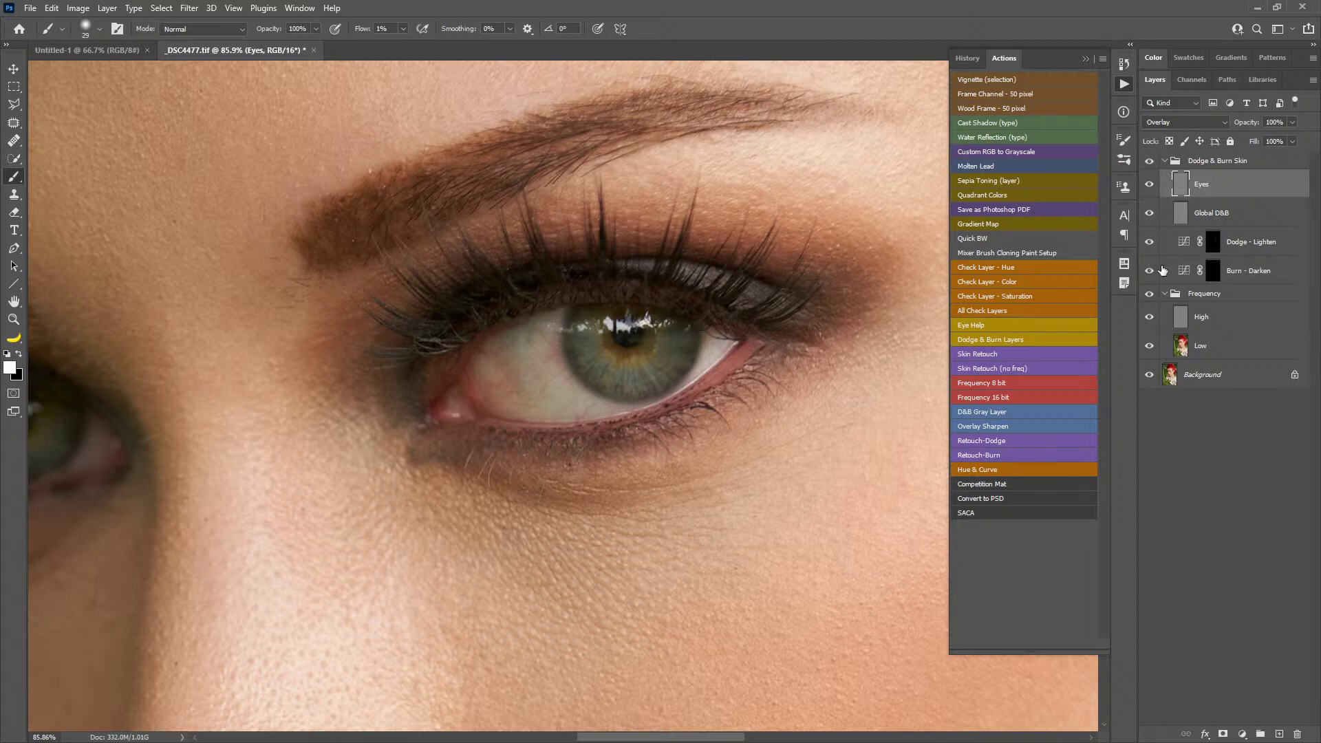
left_click(1148, 186, "alt")
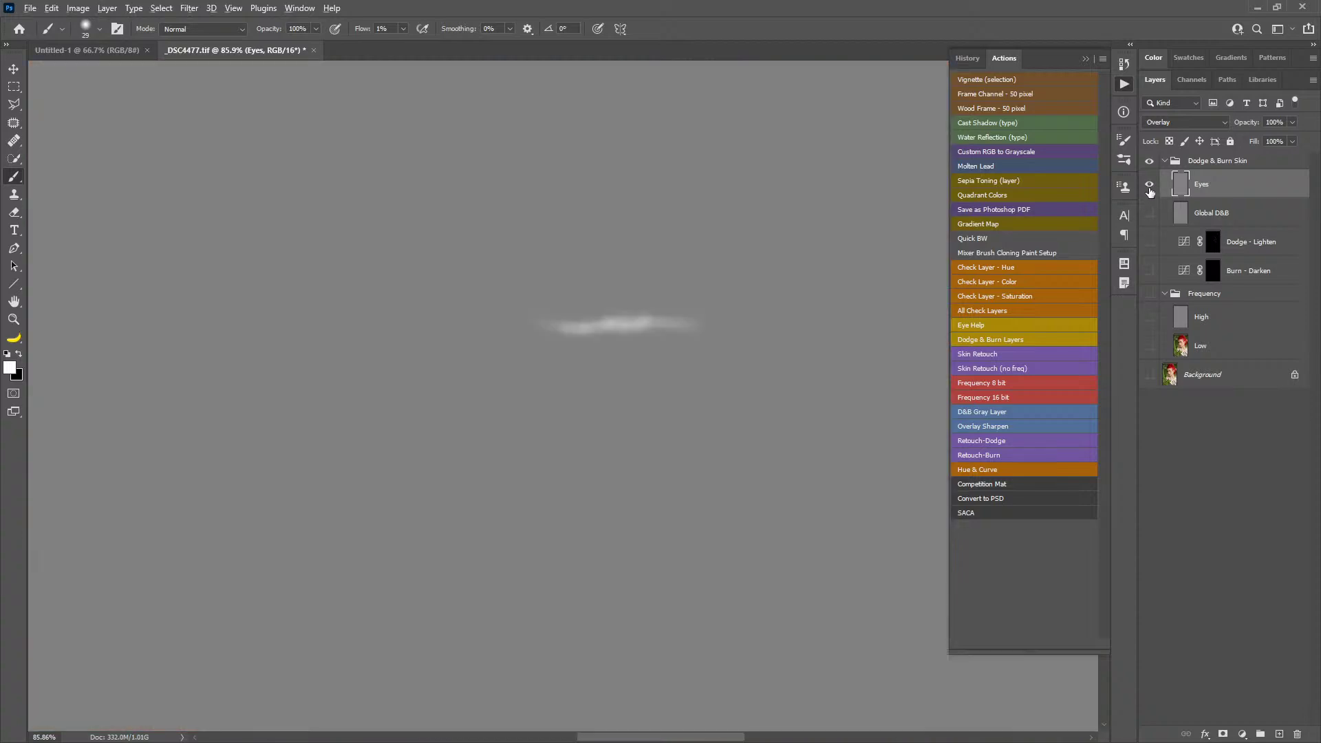
left_click(1148, 184, "alt")
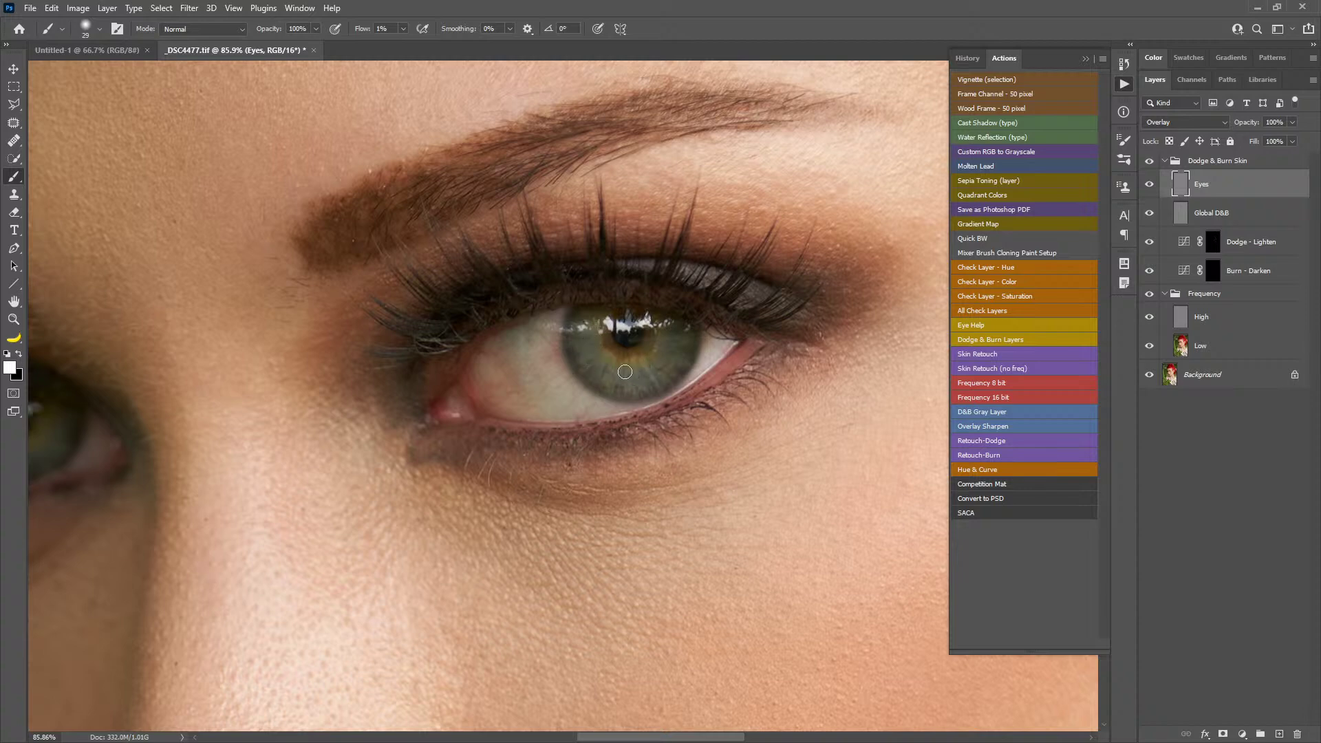
- Try painting white over the eyelid and iris at 100% flow, undo the strokes and return the flow to 1%
left_click_drag(362, 29, 527, 31)
left_click_drag(638, 168, 648, 321)
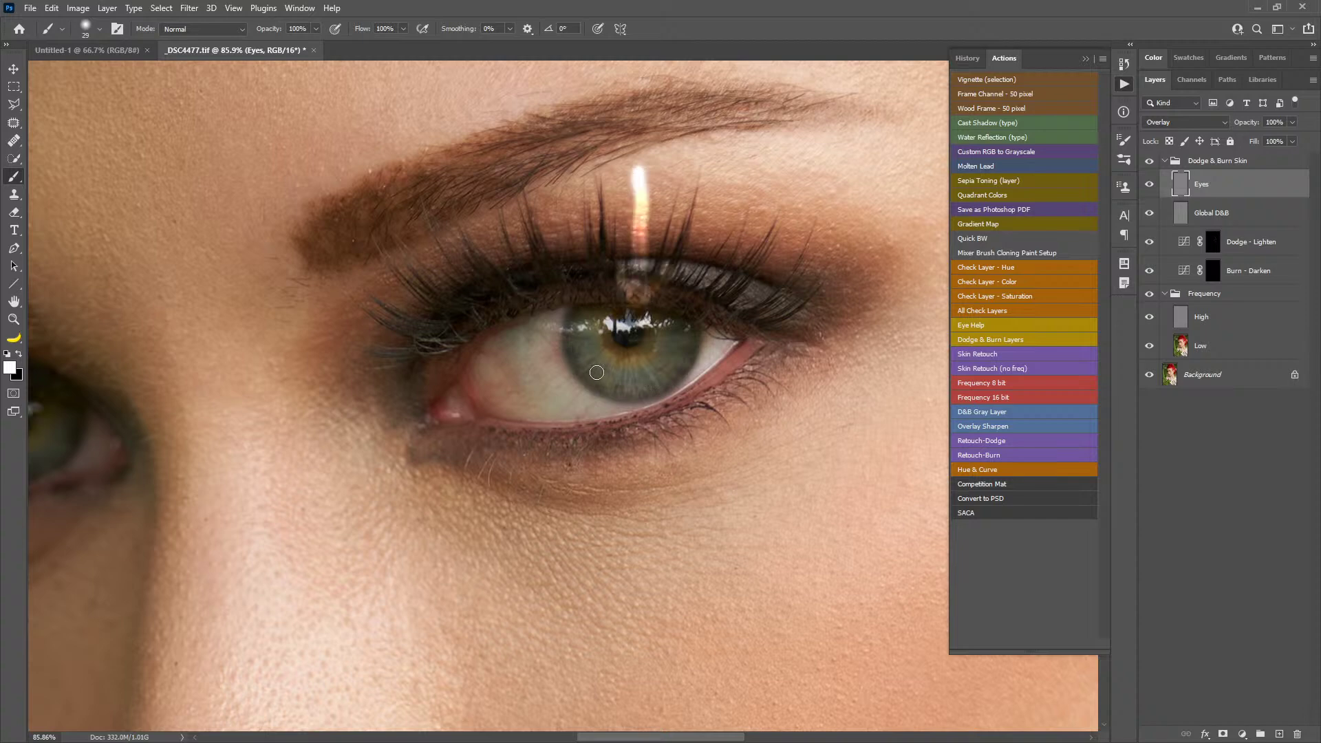
mouse_move(583, 348)
left_mouse_down()
mouse_move(607, 375)
mouse_move(653, 372)
mouse_move(666, 353)
left_mouse_up()
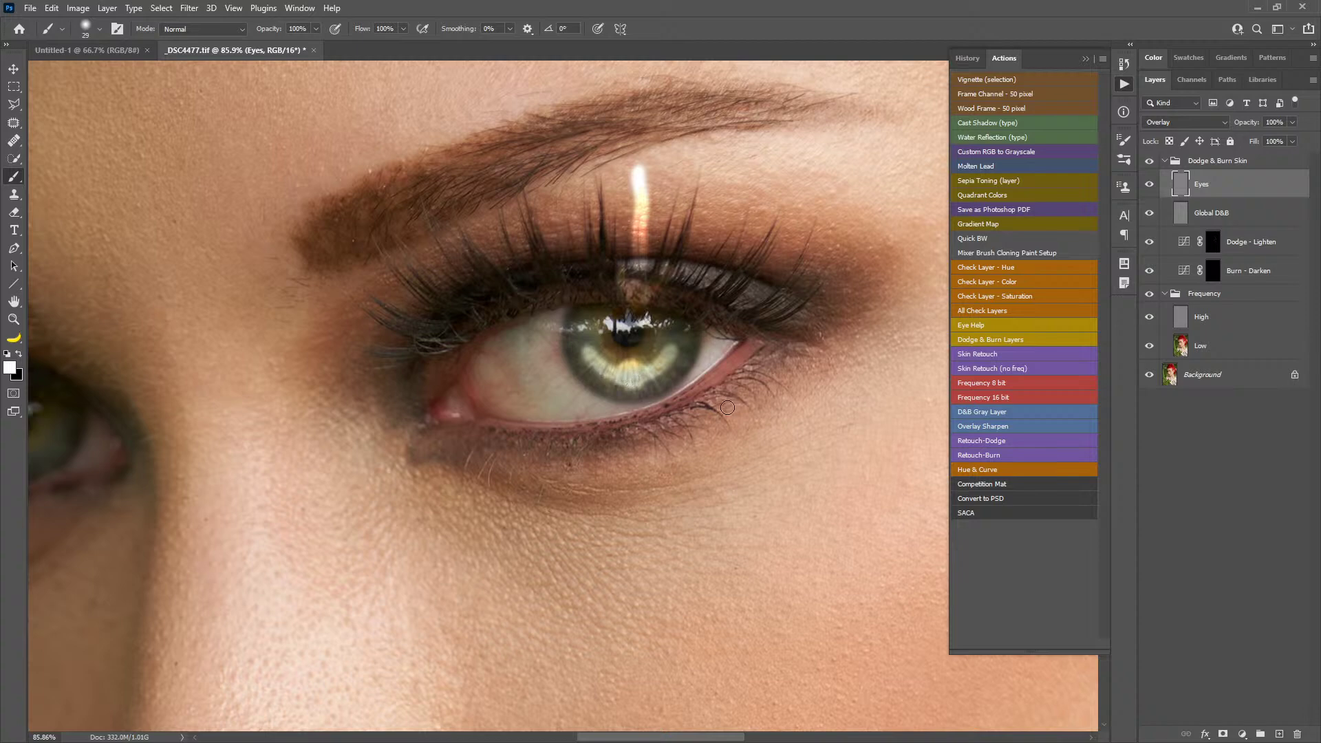
key("ctrl+z")
key("ctrl+z")
key("ctrl+z")
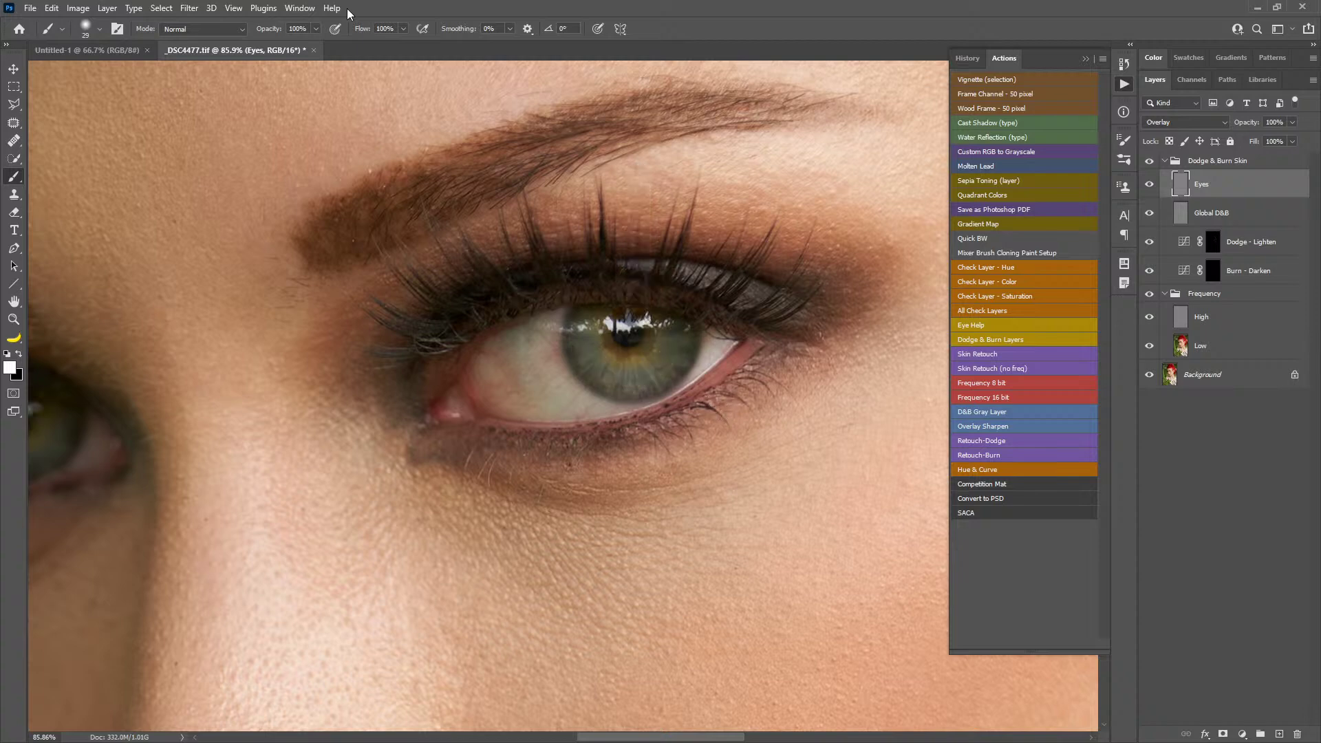
left_click_drag(368, 29, 345, 33)
- Brighten the lower half of the iris with a larger soft white brush on the Eyes layer and compare with and without it
key("bracketright")
key("bracketright")
key("bracketright")
key("bracketright")
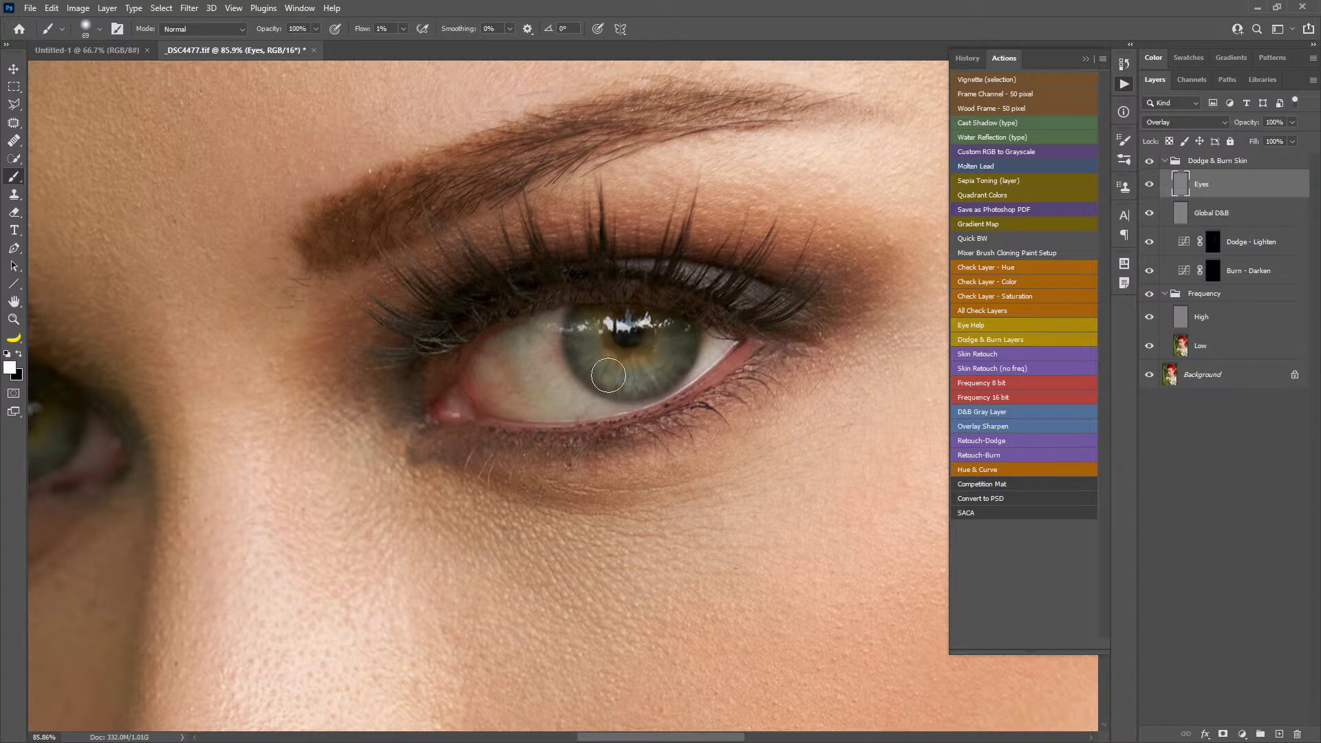
left_click_drag(641, 369, 623, 374)
left_click(1149, 183, "alt")
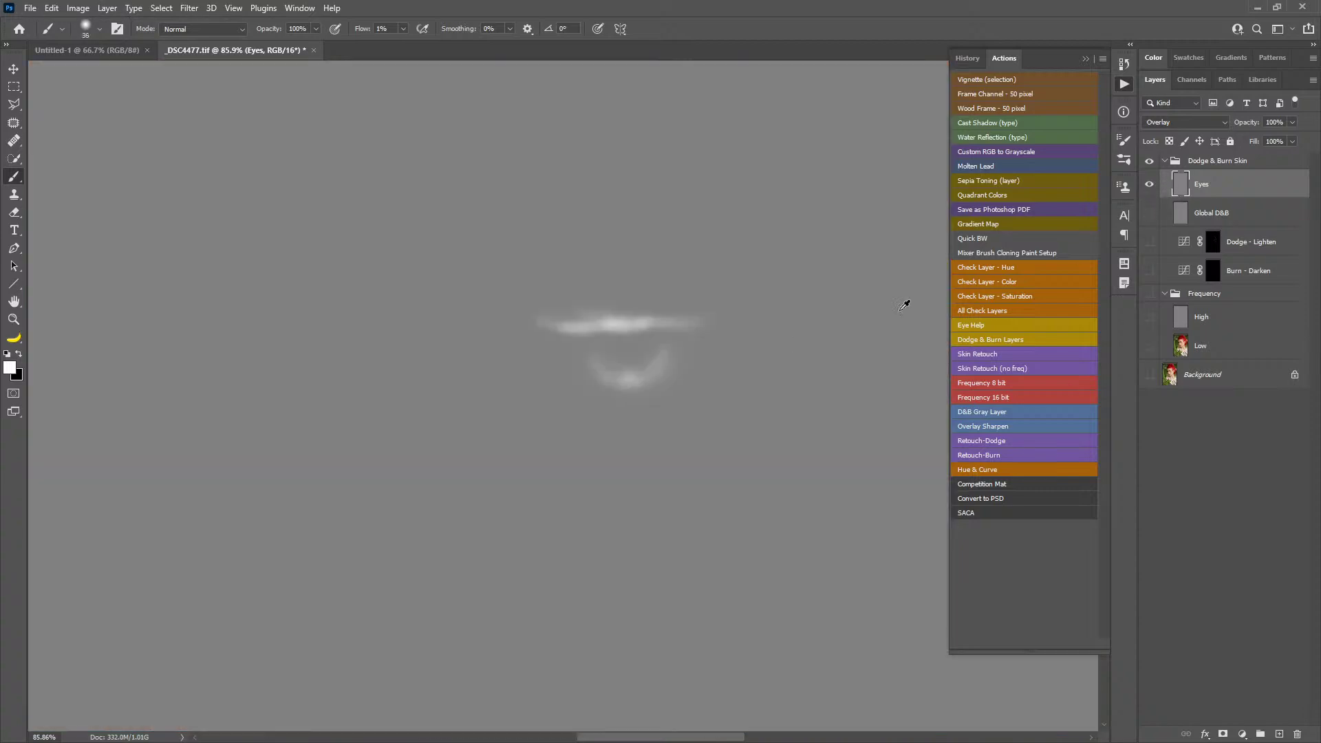
left_click(1146, 189, "alt")
left_click(1152, 187)
left_click(1150, 189)
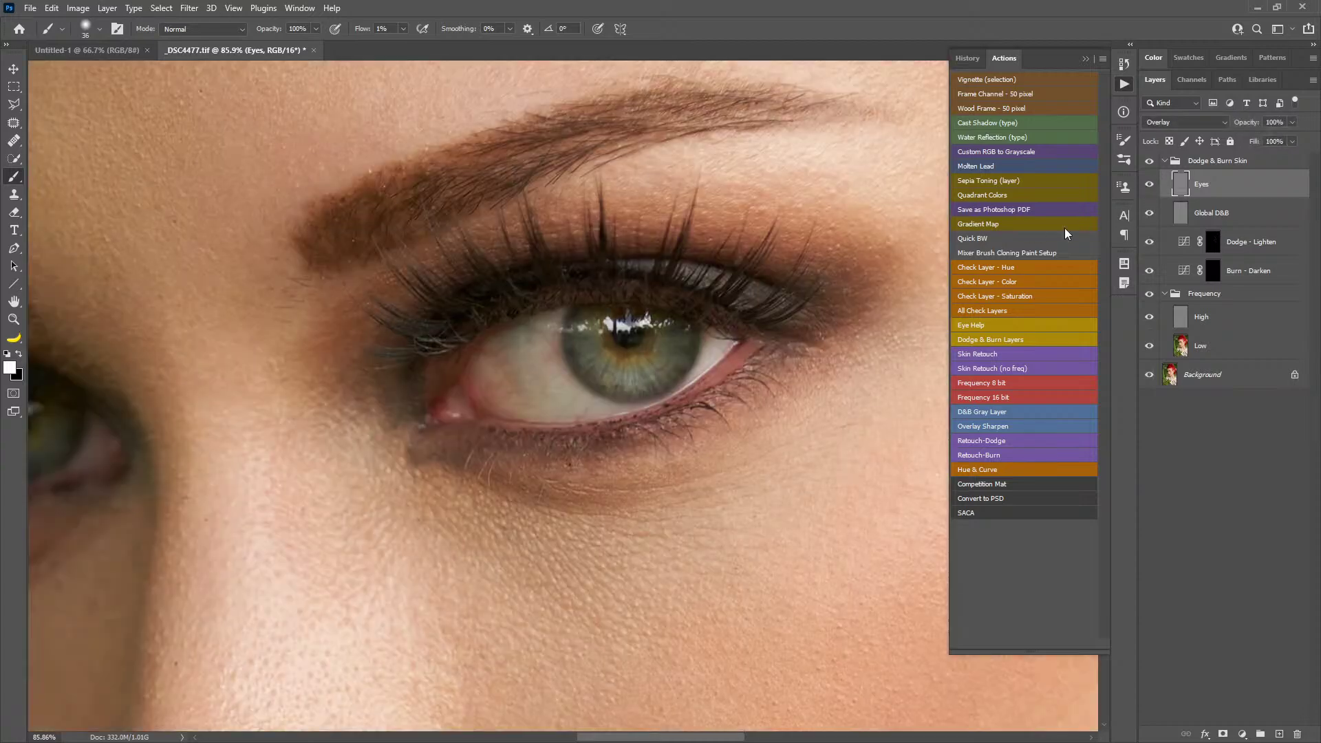
- Brighten the catchlights and lower iris of the model's other eye with white at 1% flow on the Eyes layer
left_click_drag(303, 358, 760, 308)
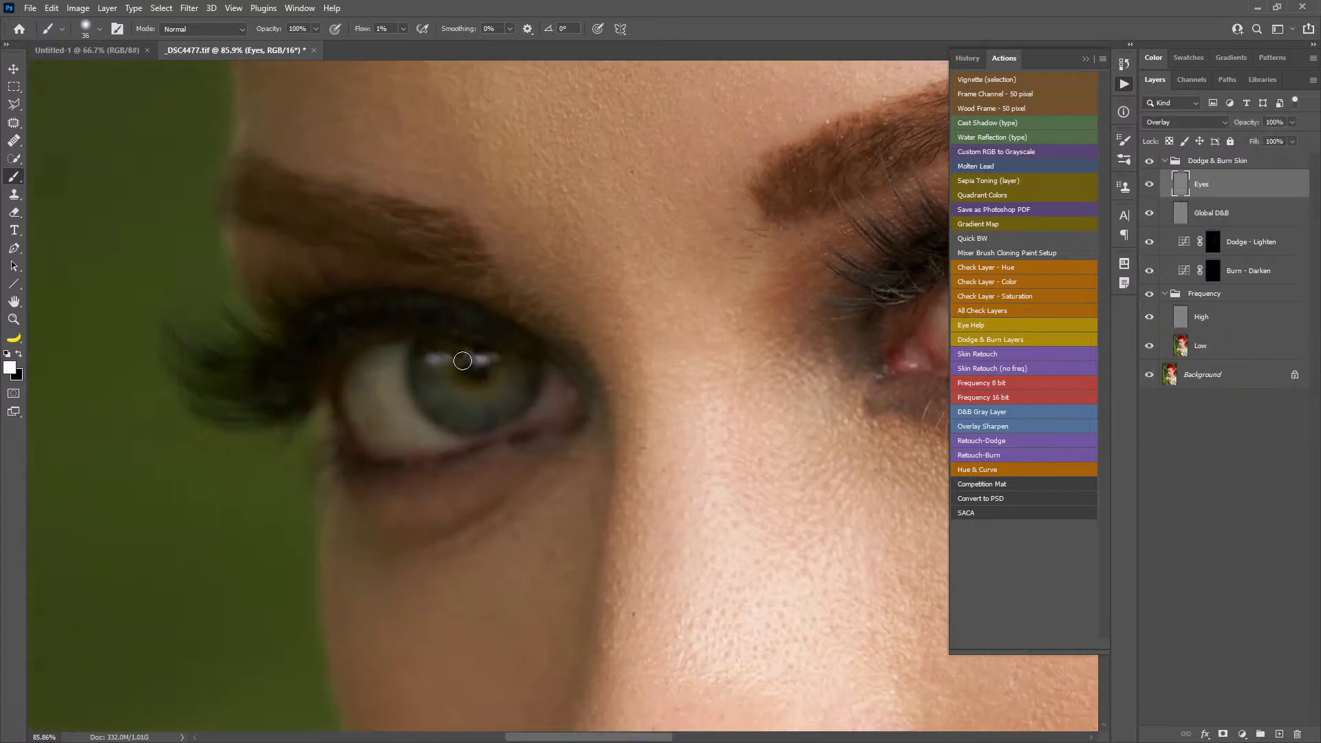
mouse_move(445, 359)
left_mouse_down()
mouse_move(507, 356)
mouse_move(462, 358)
left_mouse_up()
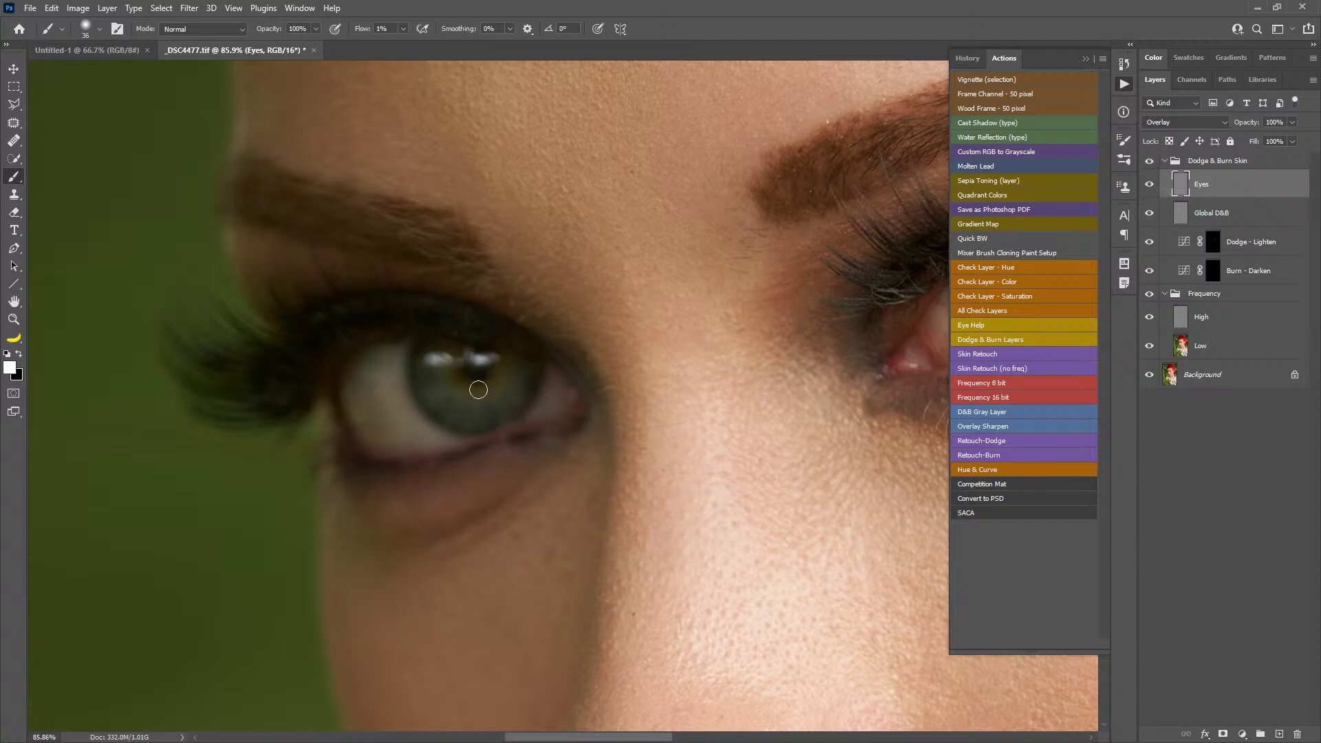
right_click(480, 386, "alt")
right_click(466, 390, "alt")
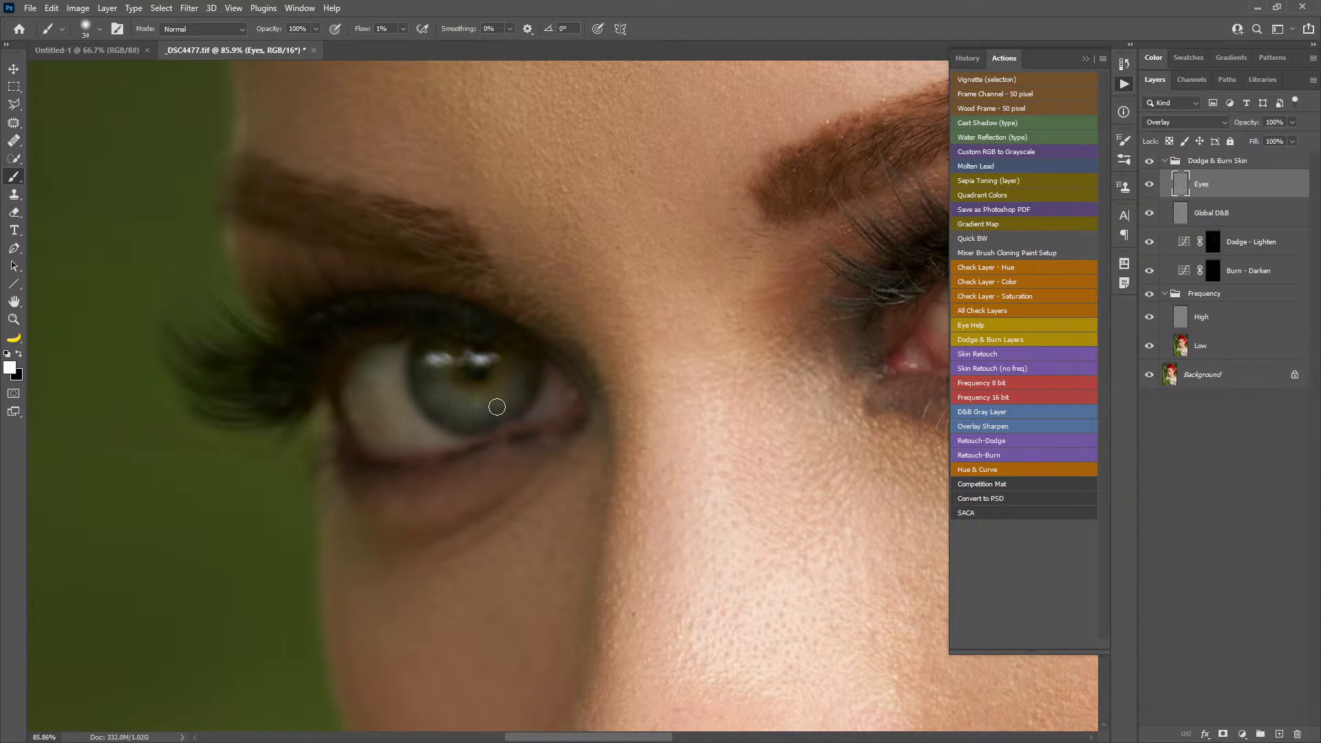
- Move the Global D&B layer out of the Dodge & Burn Skin group to the top of the layer stack
key("z")
left_click_drag(642, 474, 571, 459)
left_click_drag(636, 444, 386, 397)
left_click_drag(614, 408, 574, 434)
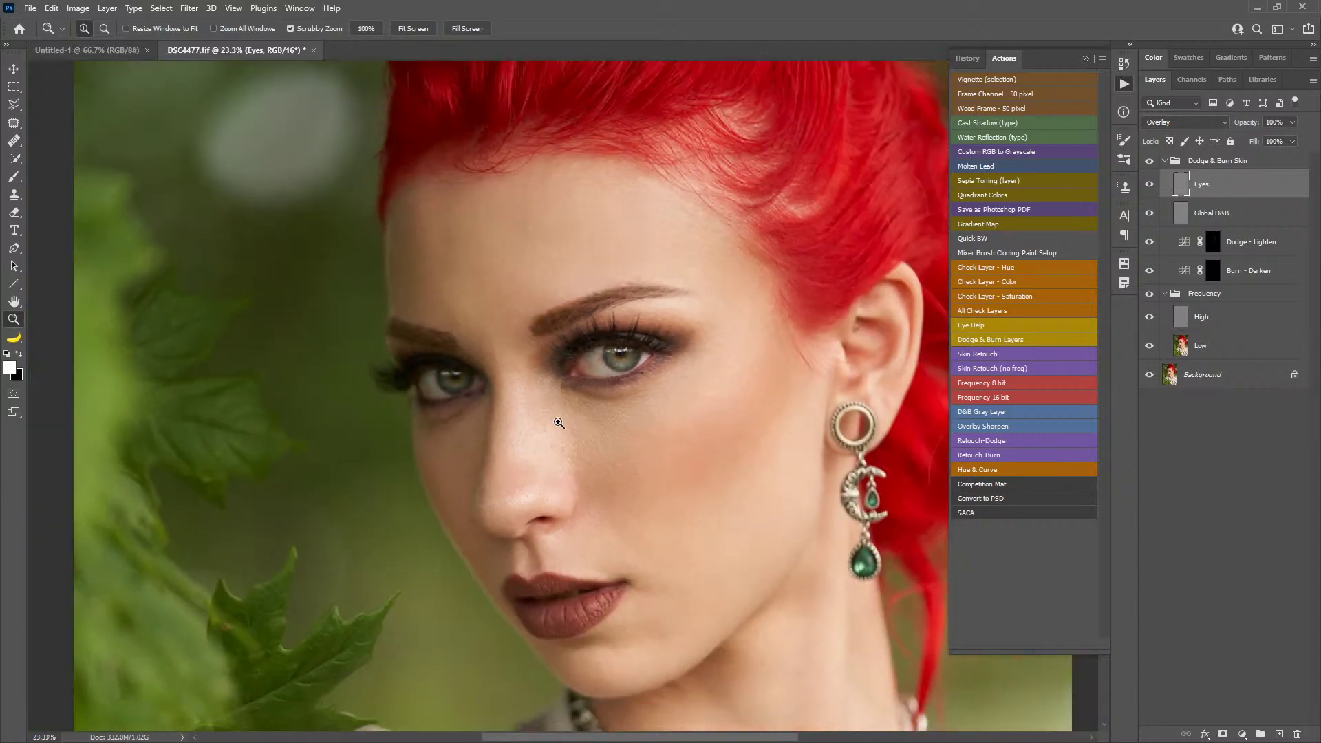
left_click(1214, 214)
left_click_drag(1221, 215, 1231, 158)
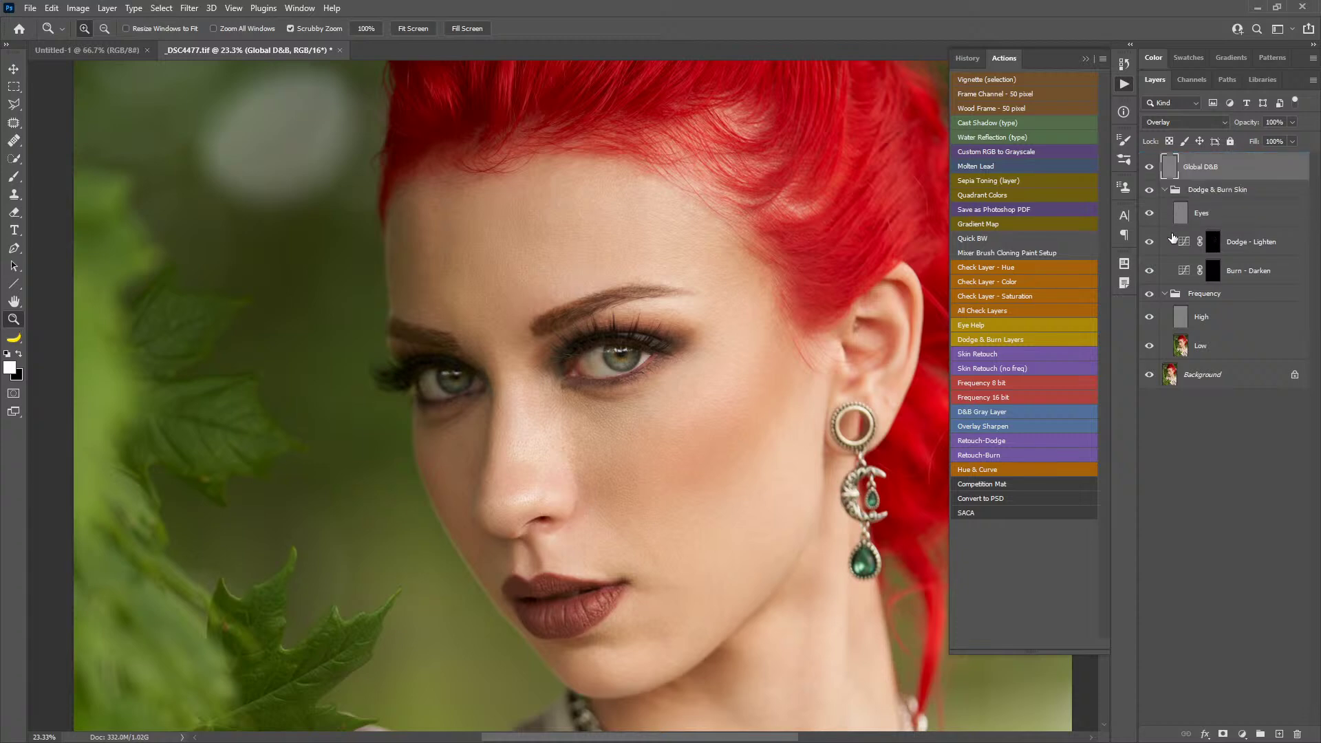
- Dodge and burn the forehead and cheek with a large soft brush at 1% flow on the Global D&B layer
key("b")
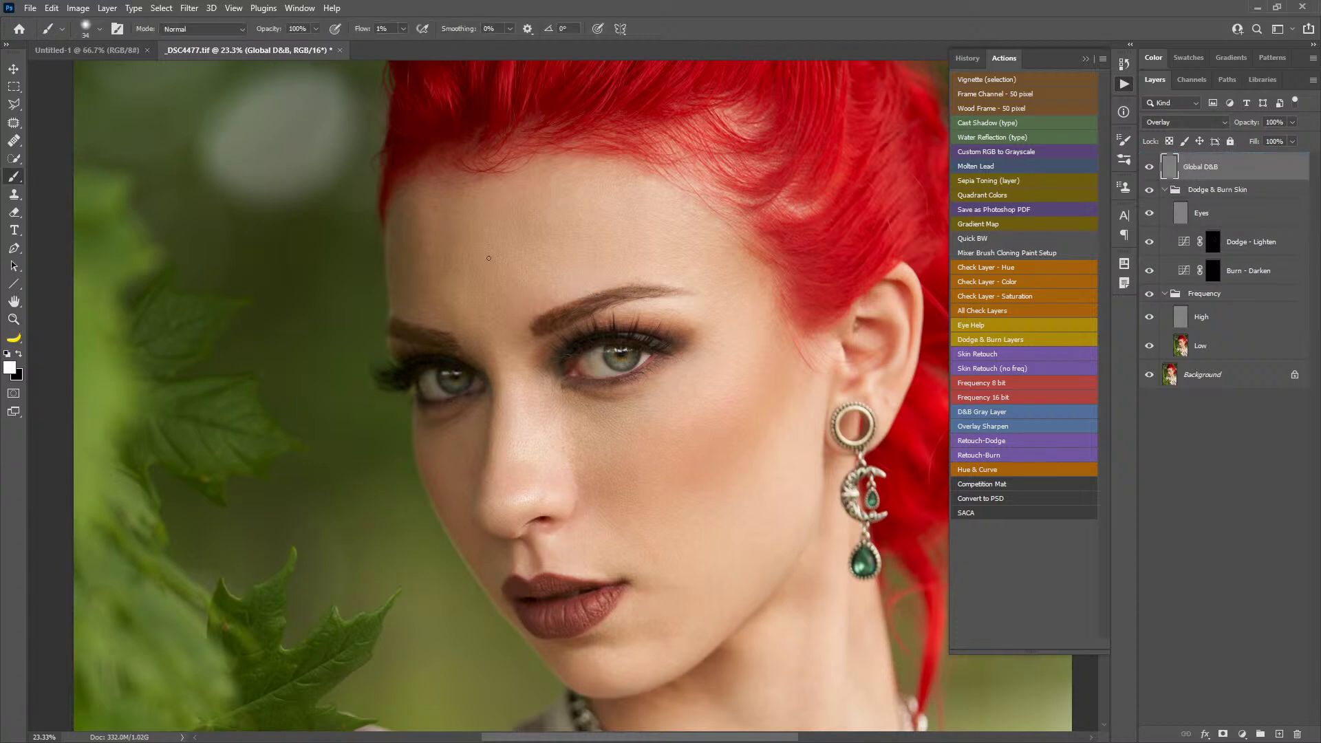
right_click(585, 265, "alt")
mouse_move(585, 263)
left_mouse_down()
mouse_move(606, 262)
mouse_move(627, 196)
left_mouse_up()
left_click_drag(708, 304, 688, 297)
key("x")
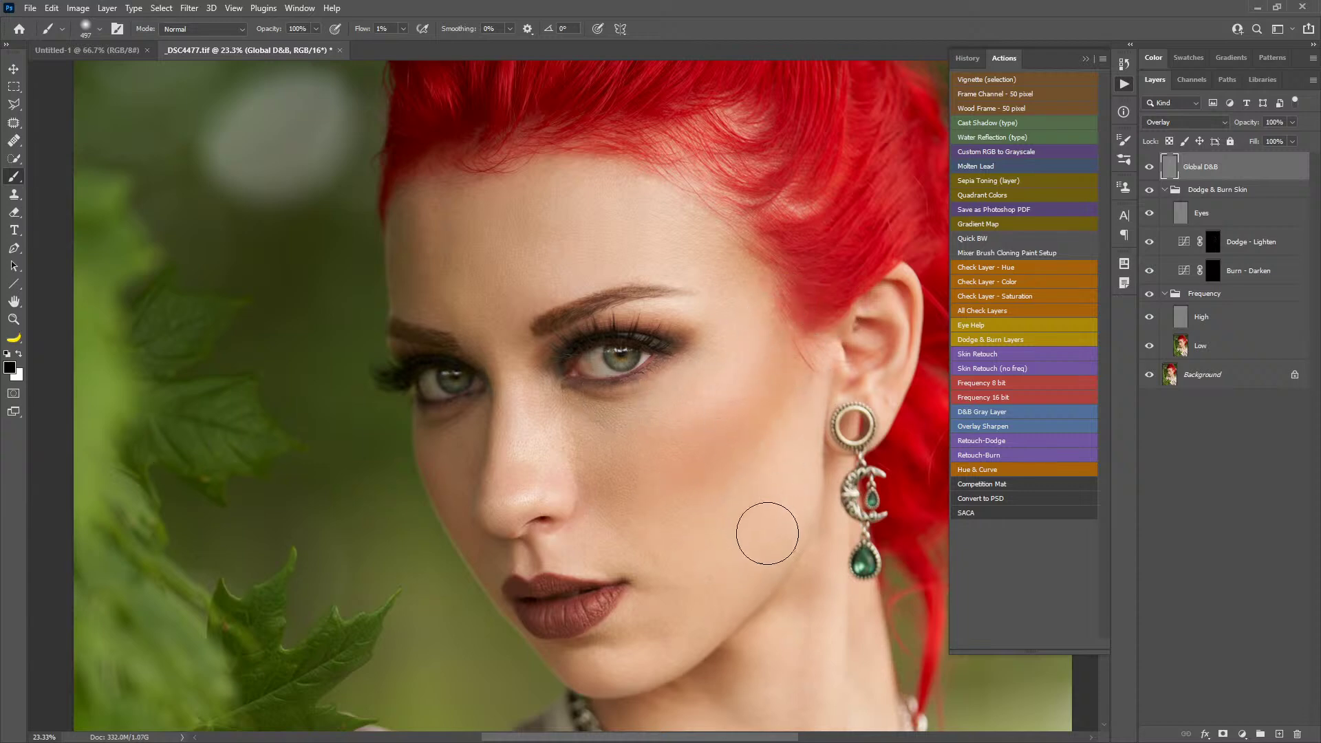
left_click_drag(792, 531, 783, 402)
- Paint soft white highlights along the nose and around the lips and chin with smaller brushes on the Global D&B layer
key("x")
mouse_move(535, 369)
left_mouse_down()
mouse_move(488, 395)
mouse_move(498, 402)
left_mouse_up()
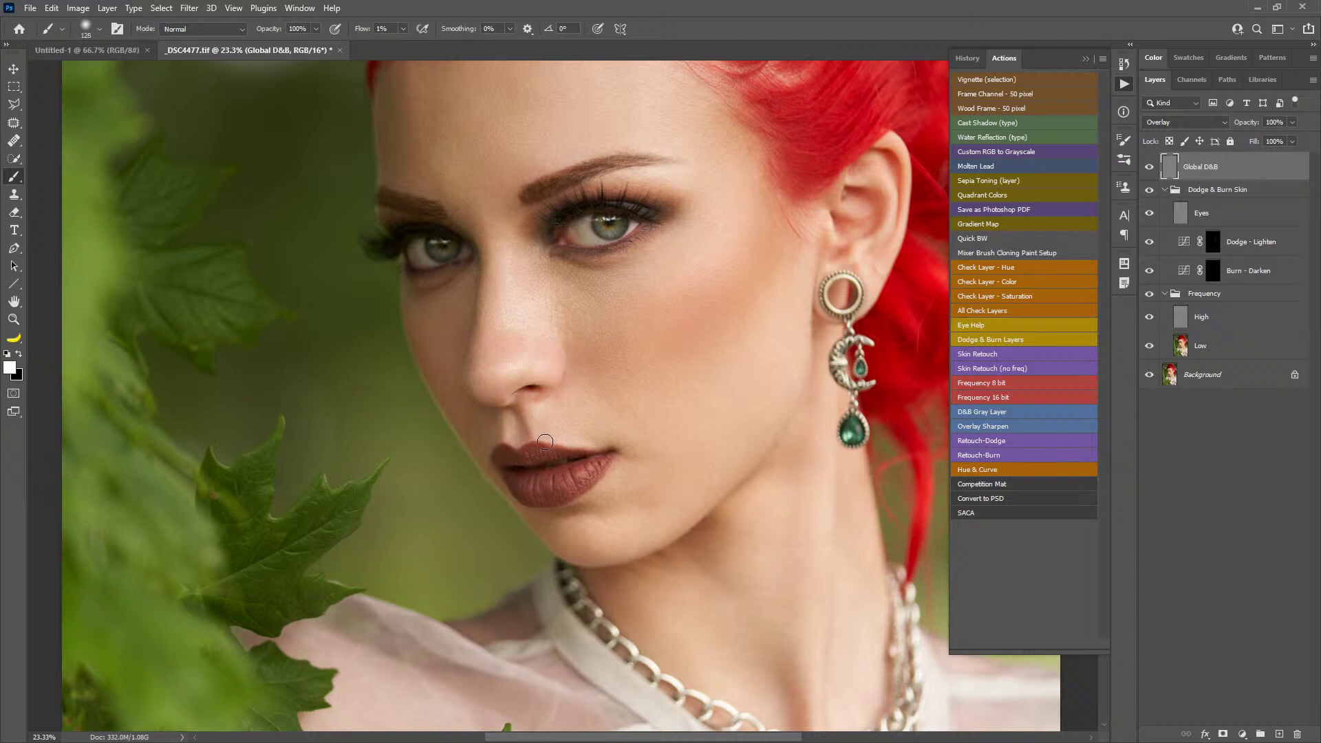
key("x")
key("x")
right_click(578, 530, "alt")
right_click(723, 416, "alt")
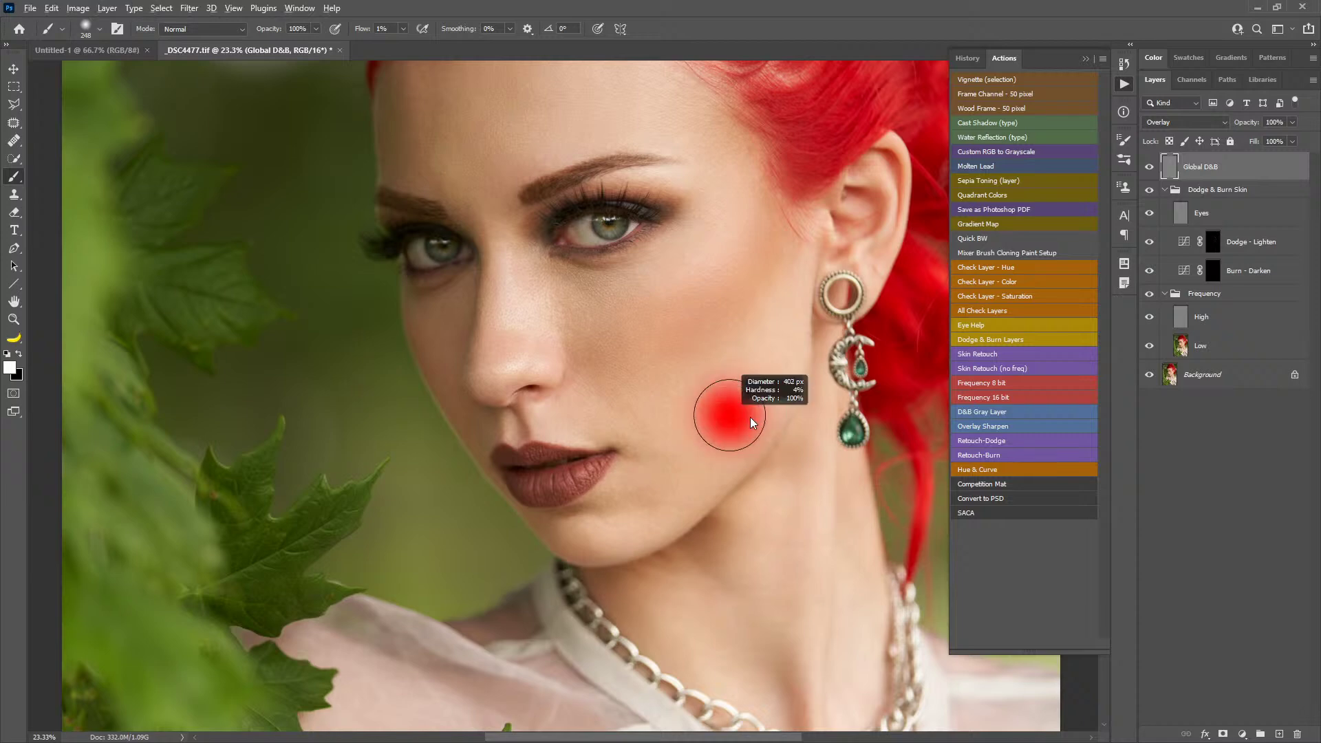
- Resize the brush and shape the neck below the jaw with soft 1% flow strokes on the Global D&B layer
left_click_drag(696, 540, 646, 386)
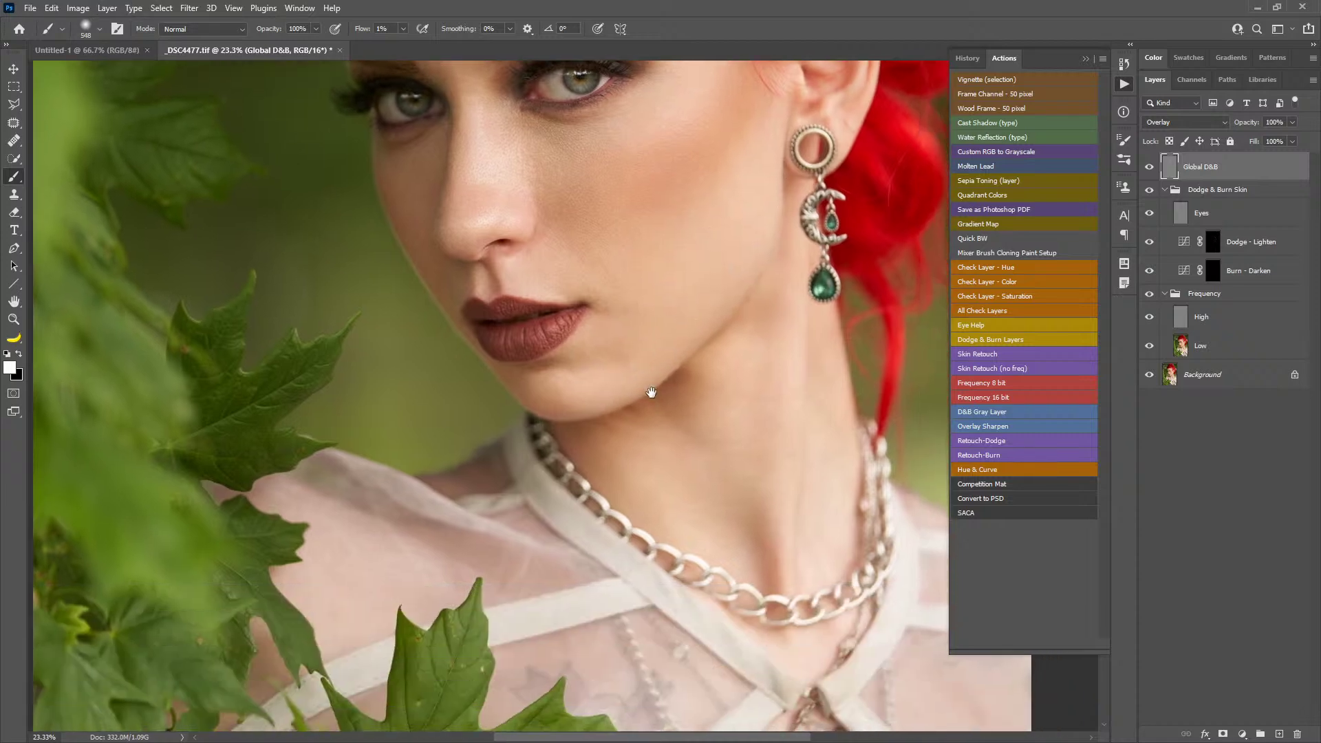
right_click(793, 369, "alt")
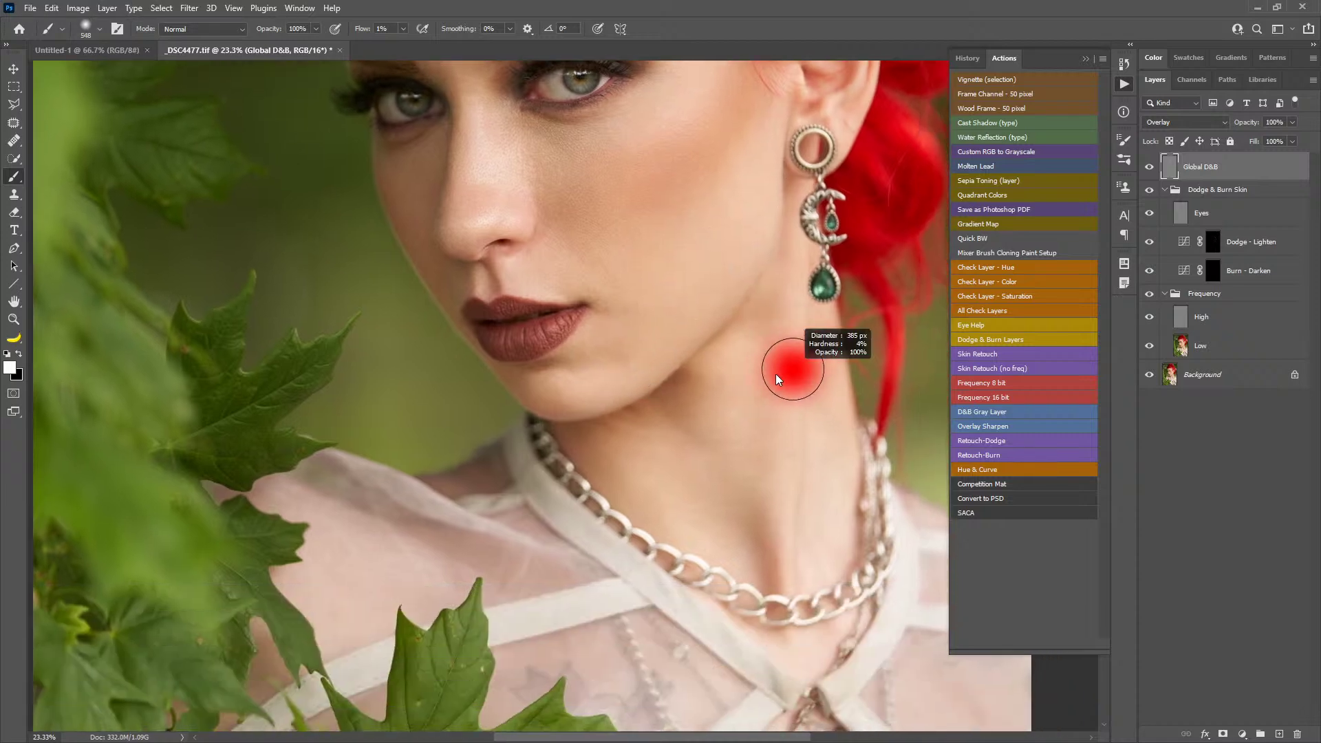
right_click(758, 413, "alt")
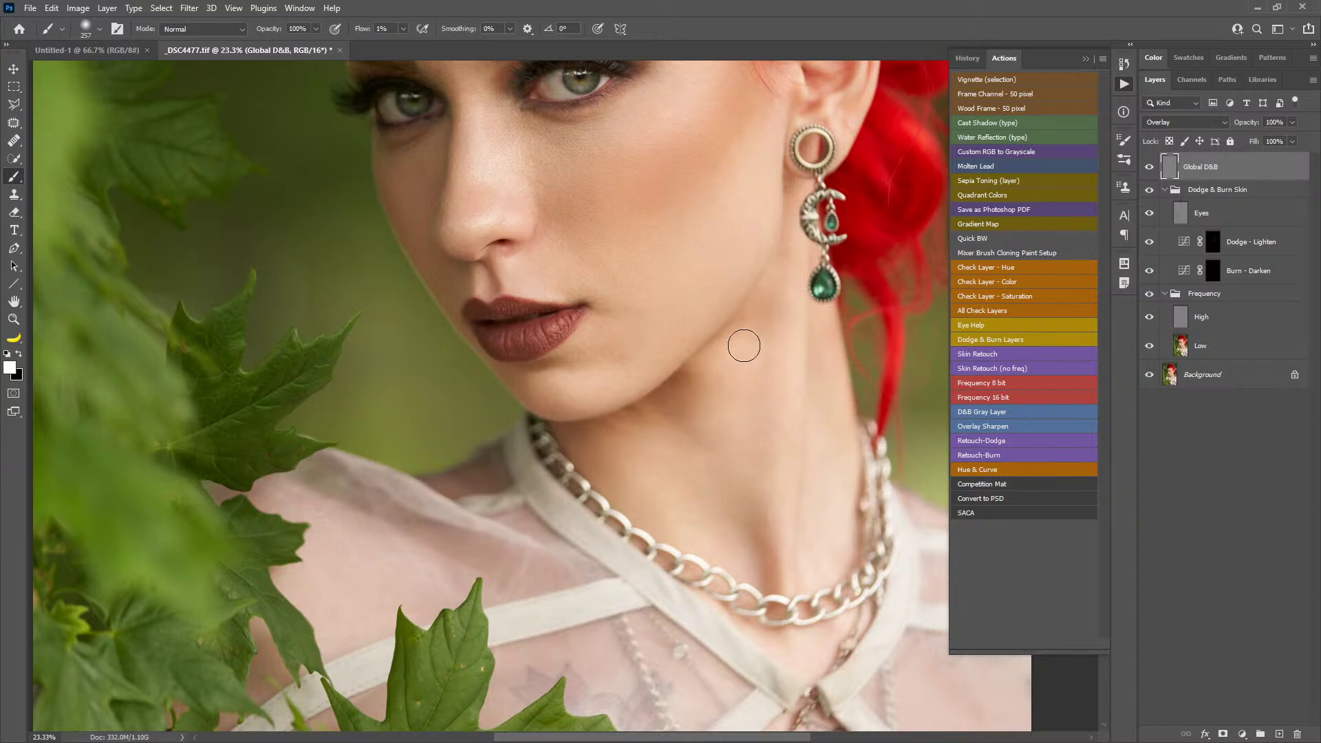
key("x")
left_click_drag(761, 581, 640, 369)
scroll(640, 370, "up", 3)
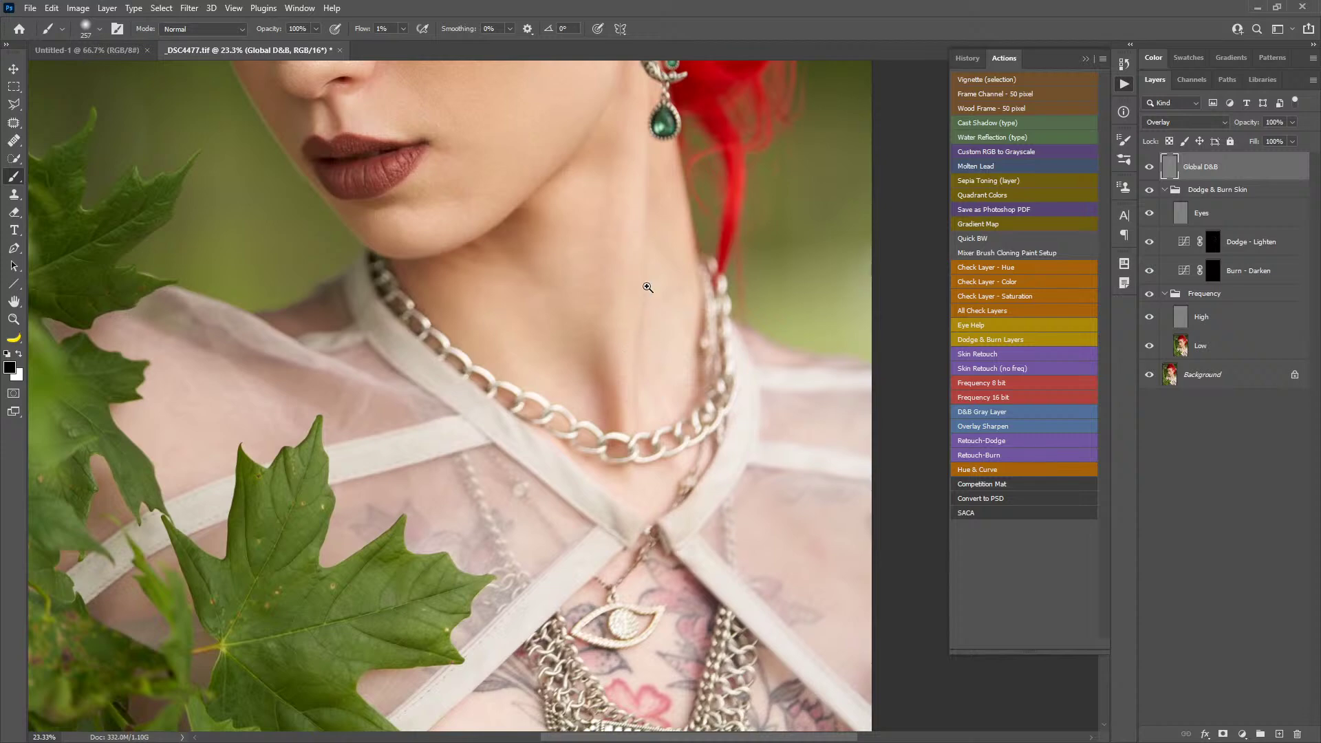
- Paint white on the Dodge - Lighten mask to lighten the dark patches on the neck directly under the chin
key("z")
left_click_drag(643, 287, 664, 388)
left_click_drag(629, 430, 745, 414)
left_click_drag(649, 324, 695, 372)
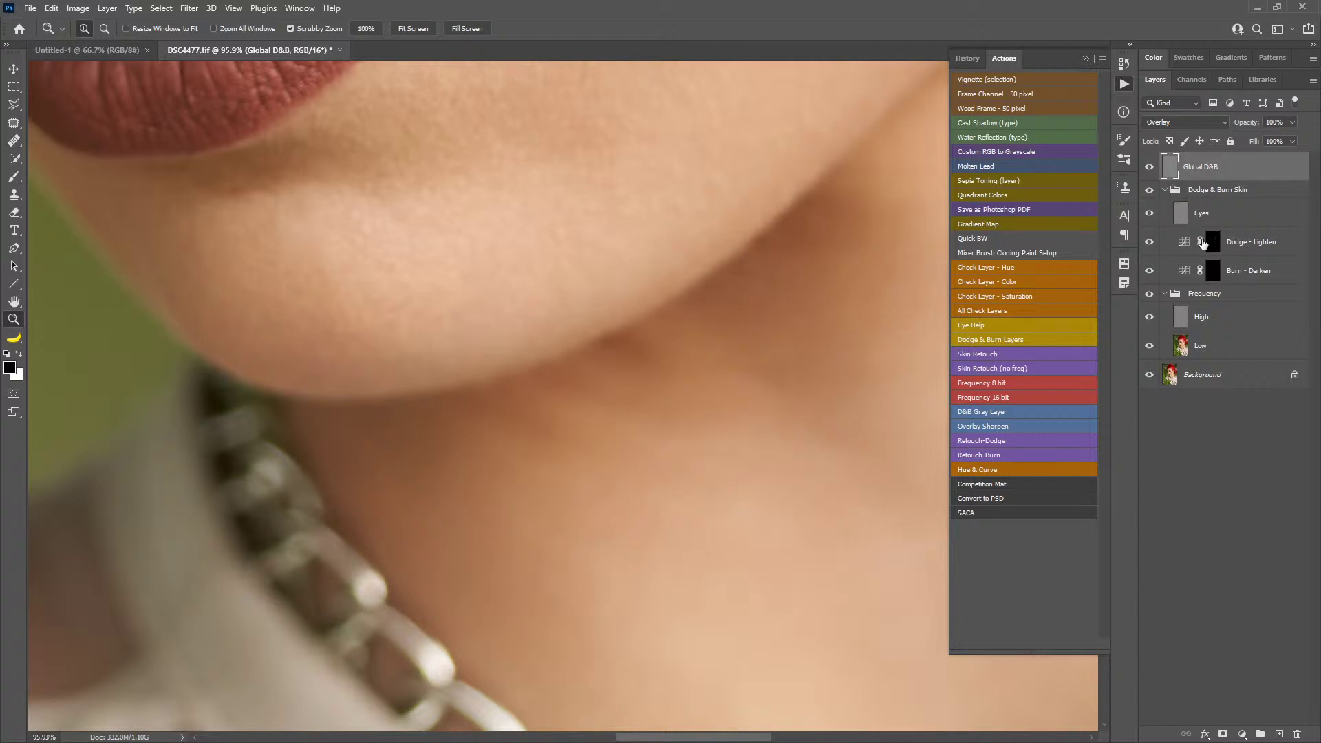
left_click(1258, 240)
key("b")
key("x")
left_click_drag(709, 330, 649, 339)
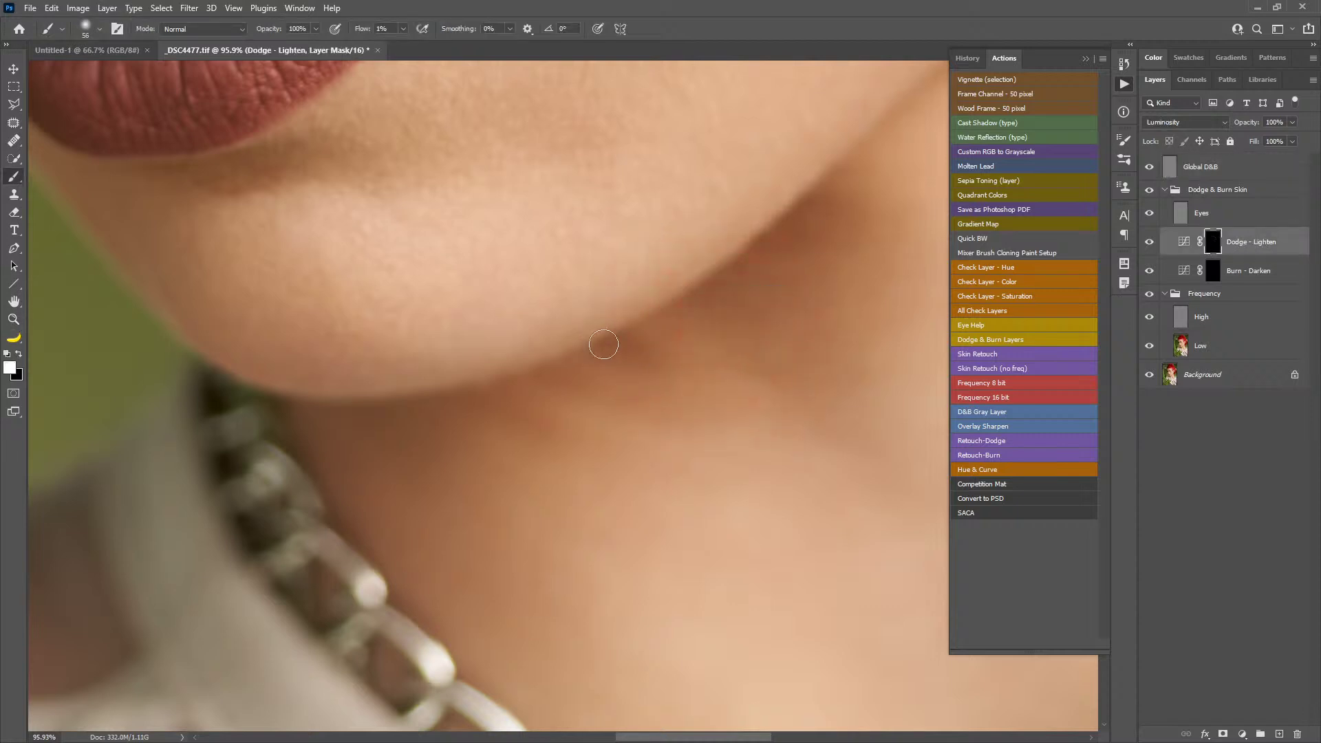
mouse_move(634, 339)
left_mouse_down()
mouse_move(597, 343)
mouse_move(629, 340)
left_mouse_up()
- Paint white on the Burn - Darken mask to even out the lighter patches under the chin and check the whole portrait
left_click(1212, 272)
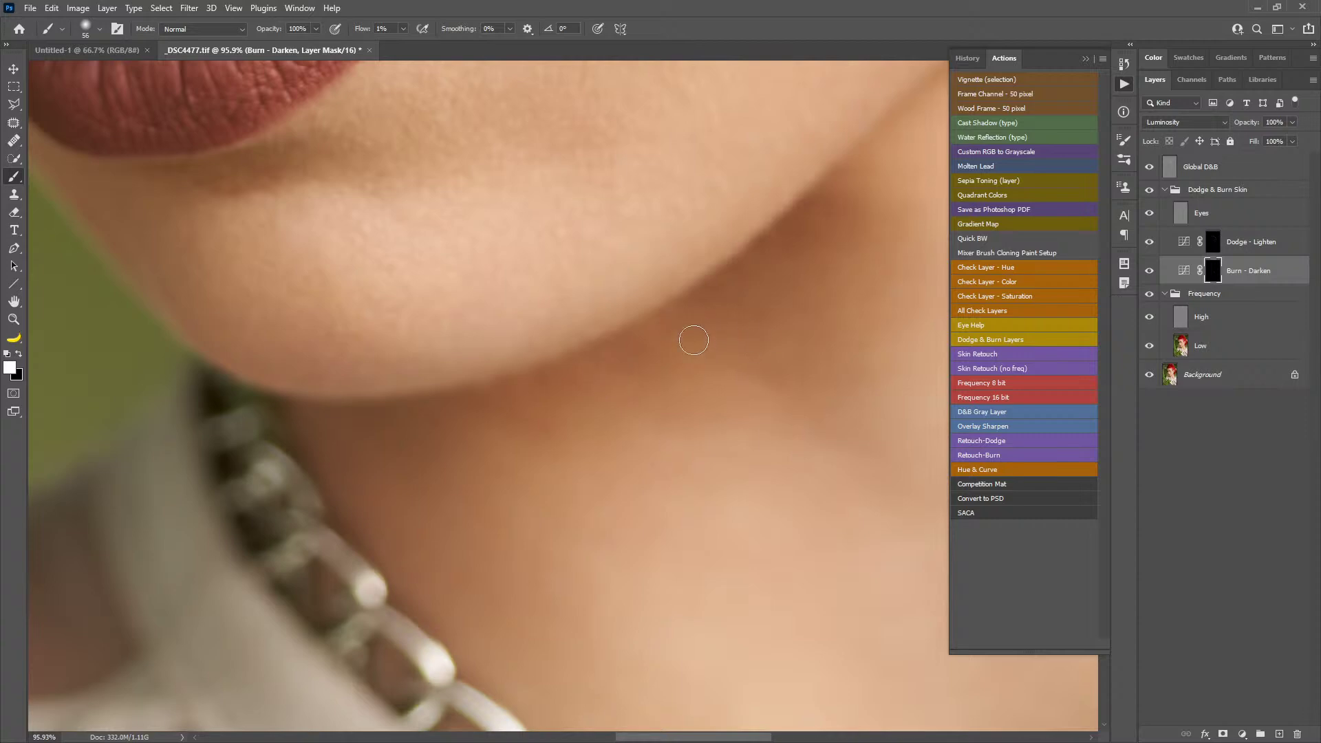
key("z")
left_click_drag(761, 413, 706, 401)
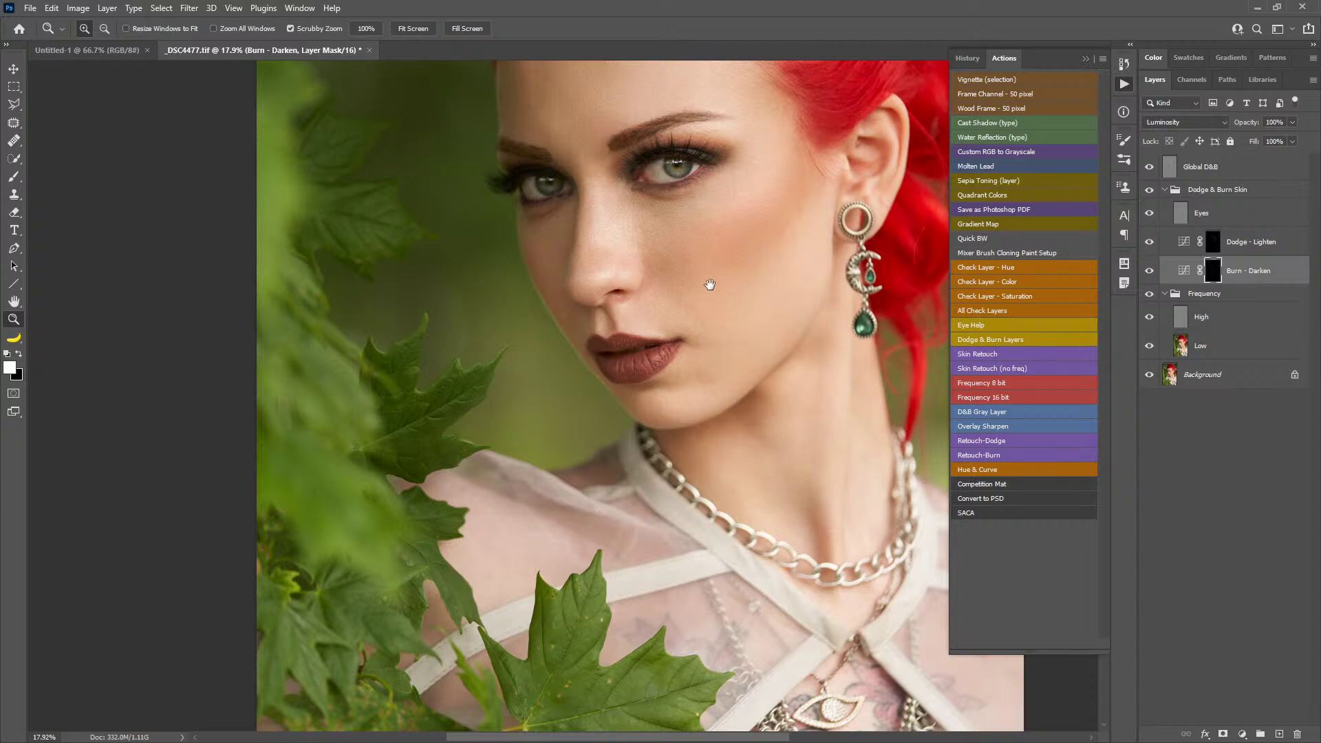
left_click_drag(710, 285, 680, 385)
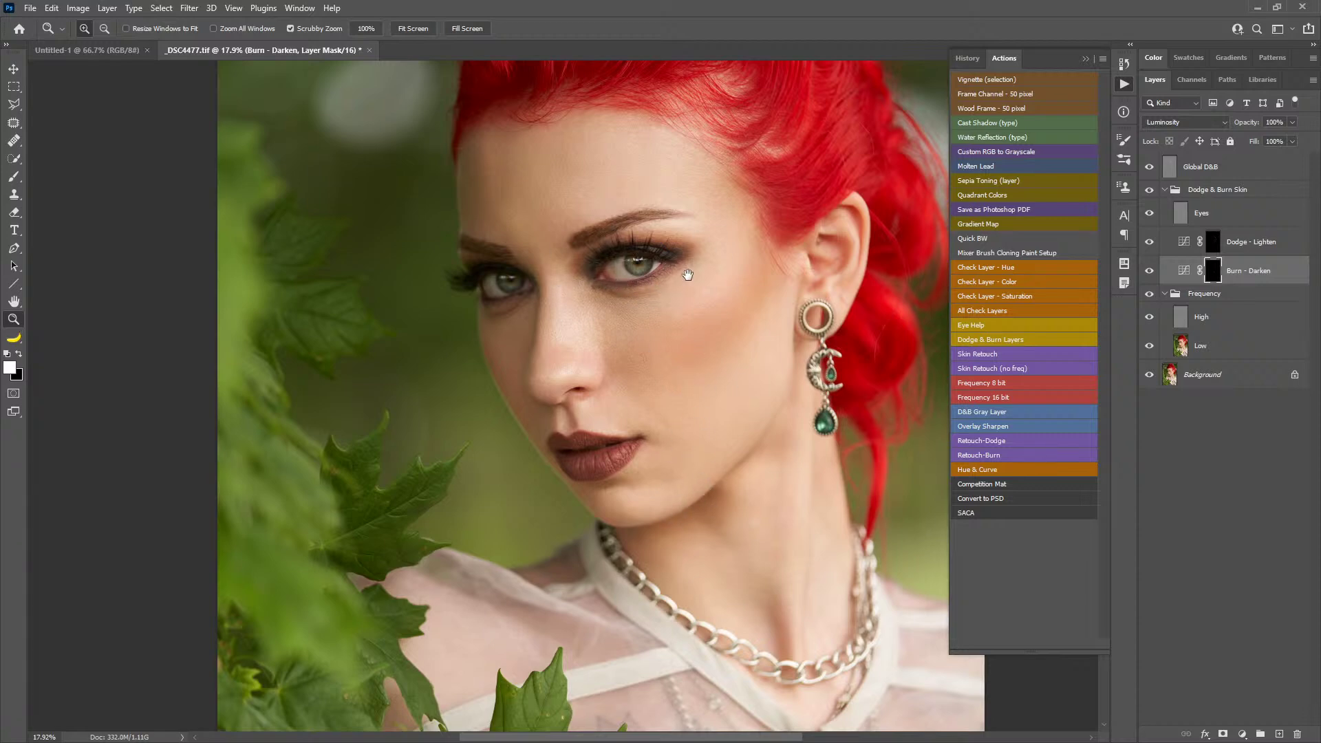
- Bring the whole portrait into view, collapse the Actions list and save _DSC4477.tif
left_click_drag(689, 275, 677, 375)
double_click(14, 301)
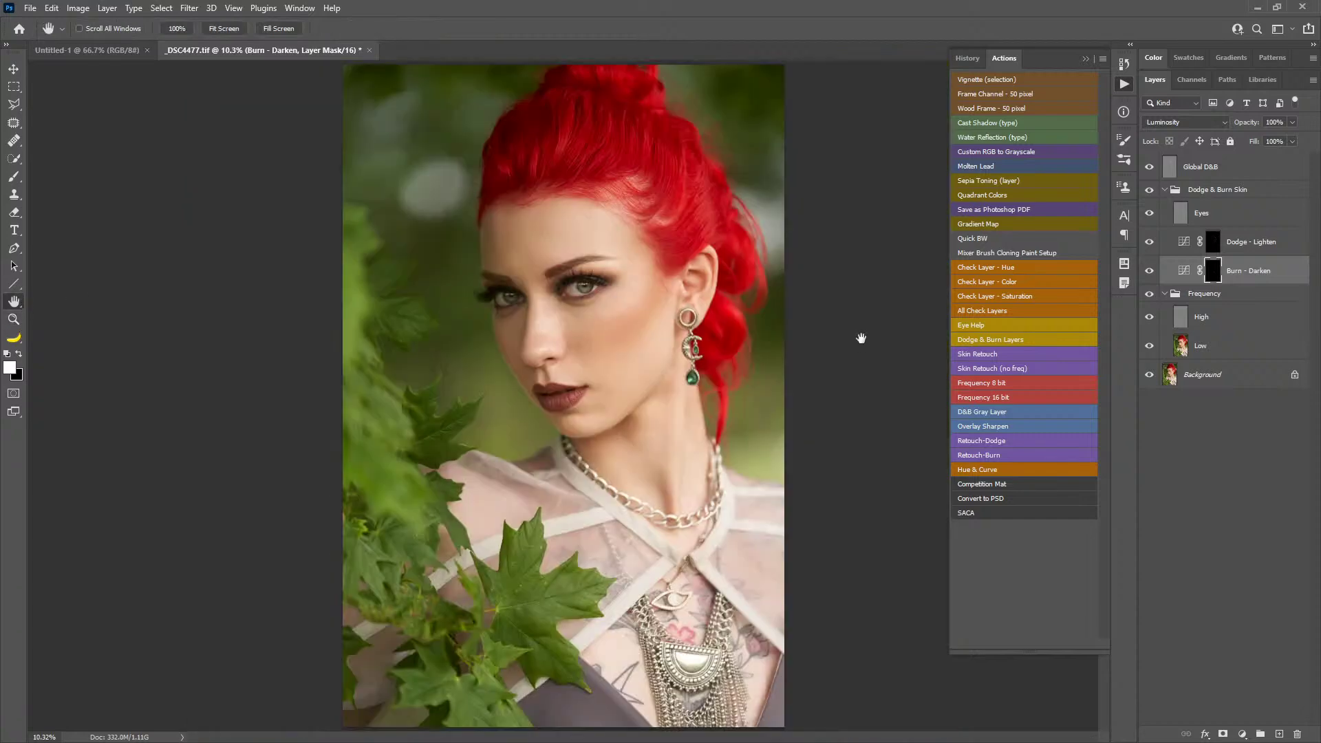
left_click(1086, 58)
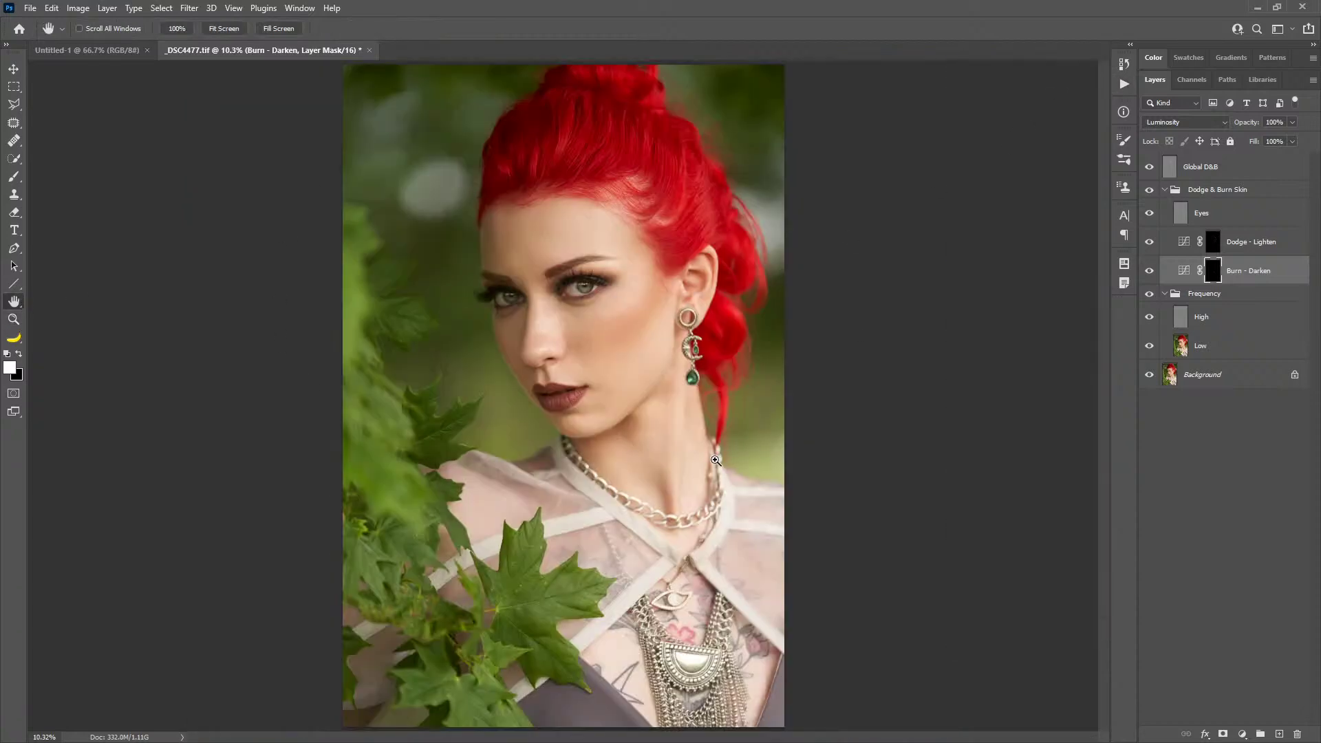
key("ctrl+s")
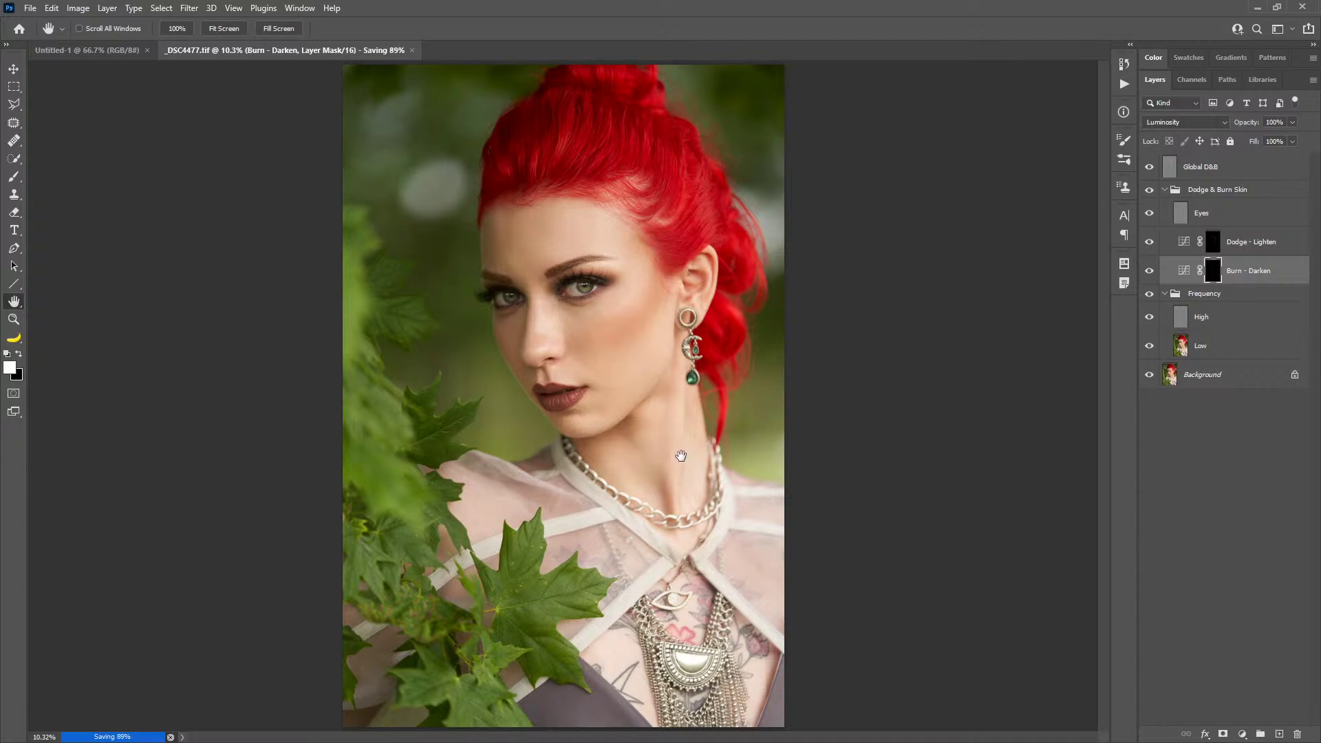
scroll(681, 448, "down", 1)
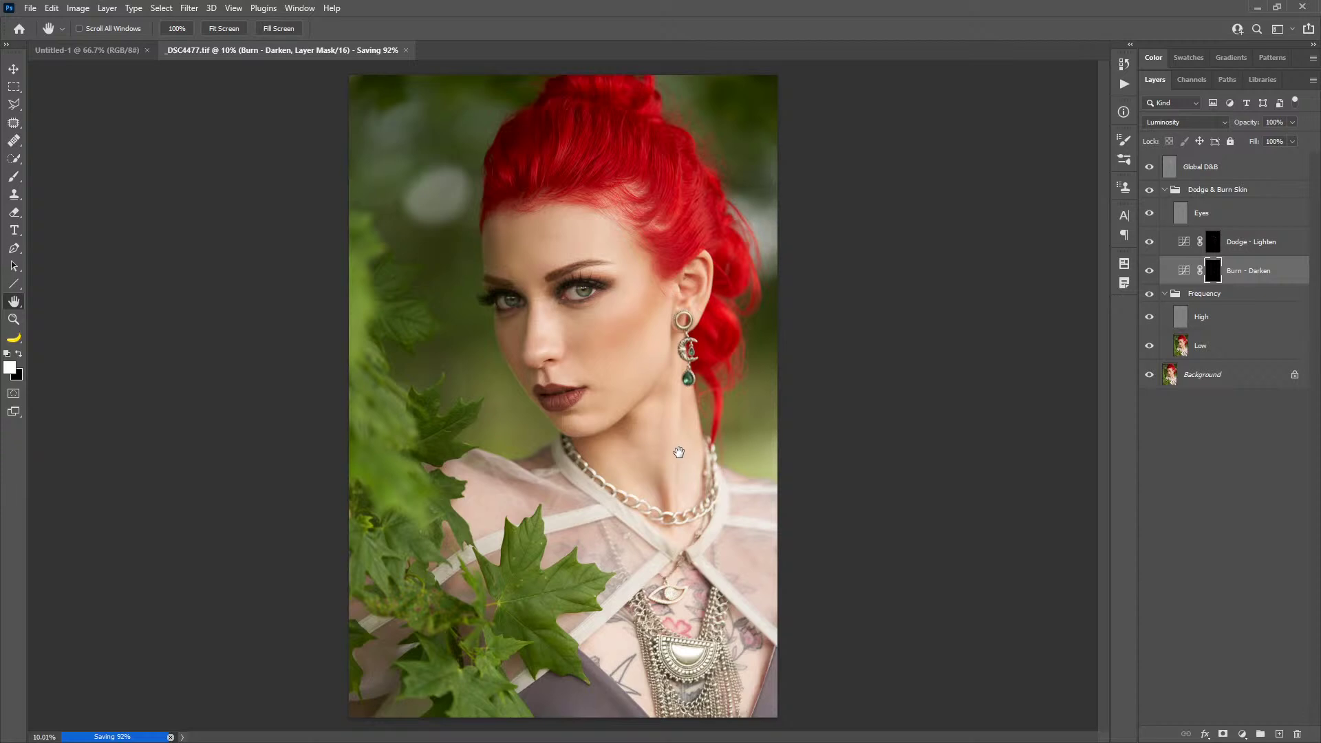
scroll(676, 449, "down", 1)
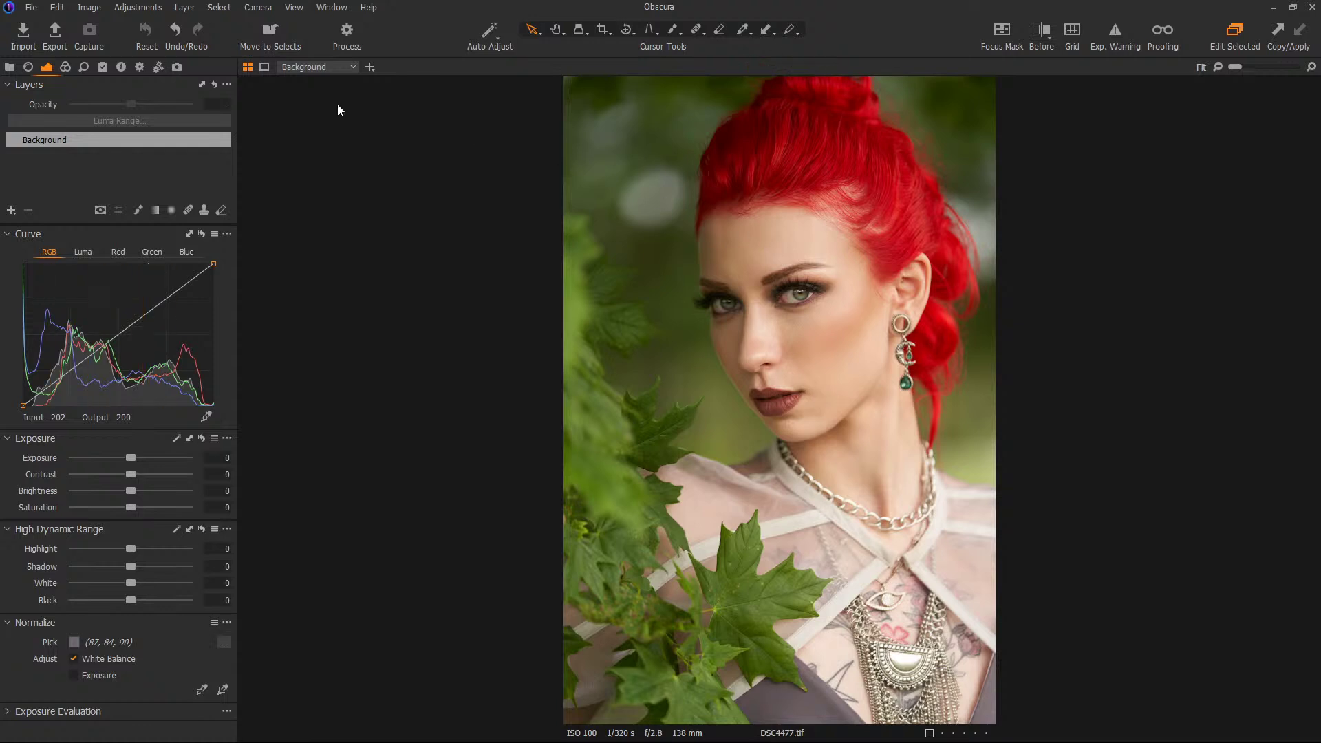
- Switch to Capture One and tint the shadows of _DSC4477.tif slightly toward blue in Color Balance
left_click(65, 66)
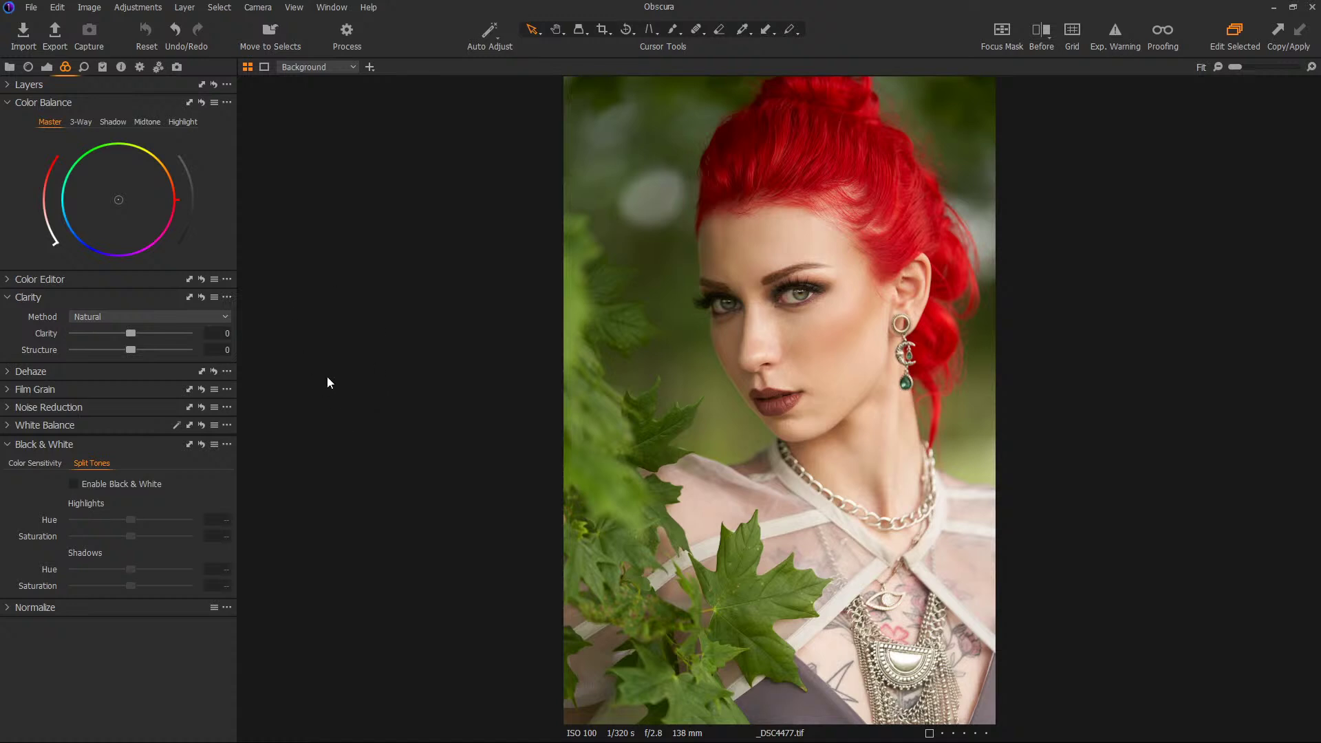
left_click(113, 122)
mouse_move(117, 199)
left_mouse_down()
mouse_move(98, 219)
mouse_move(109, 216)
mouse_move(90, 206)
mouse_move(110, 216)
mouse_move(92, 213)
mouse_move(86, 174)
mouse_move(99, 168)
mouse_move(89, 221)
mouse_move(122, 224)
mouse_move(103, 214)
left_mouse_up()
- Tint the midtones slightly toward red and the highlights a bit more strongly toward red-orange in Color Balance
left_click(147, 122)
left_click(147, 122)
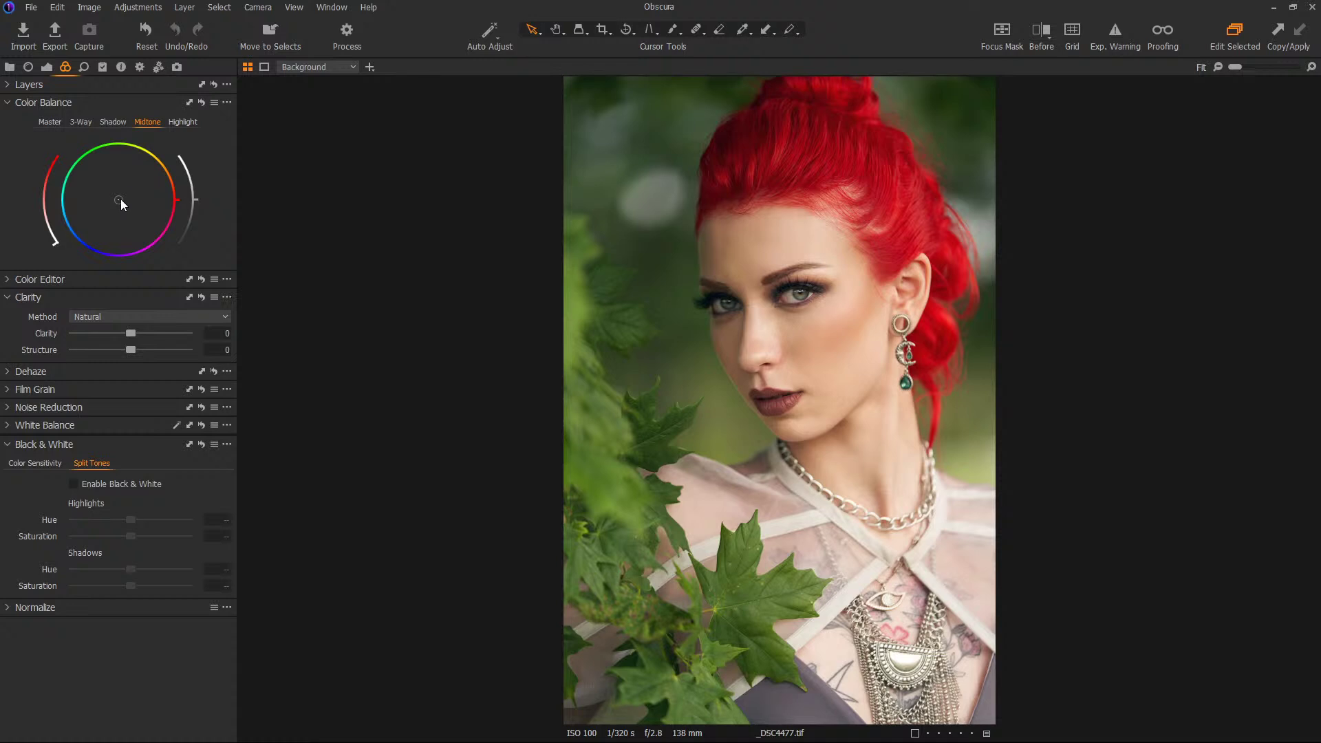
mouse_move(121, 200)
left_mouse_down()
mouse_move(139, 187)
mouse_move(99, 190)
mouse_move(100, 209)
mouse_move(122, 221)
mouse_move(101, 215)
mouse_move(128, 199)
left_mouse_up()
left_click(183, 124)
mouse_move(119, 201)
left_mouse_down()
mouse_move(117, 170)
mouse_move(114, 220)
mouse_move(143, 221)
mouse_move(105, 206)
mouse_move(135, 198)
left_mouse_up()
- Give the master color balance a mild orange tint and float the Curve tool beside the photo as a histogram reference
left_click(50, 122)
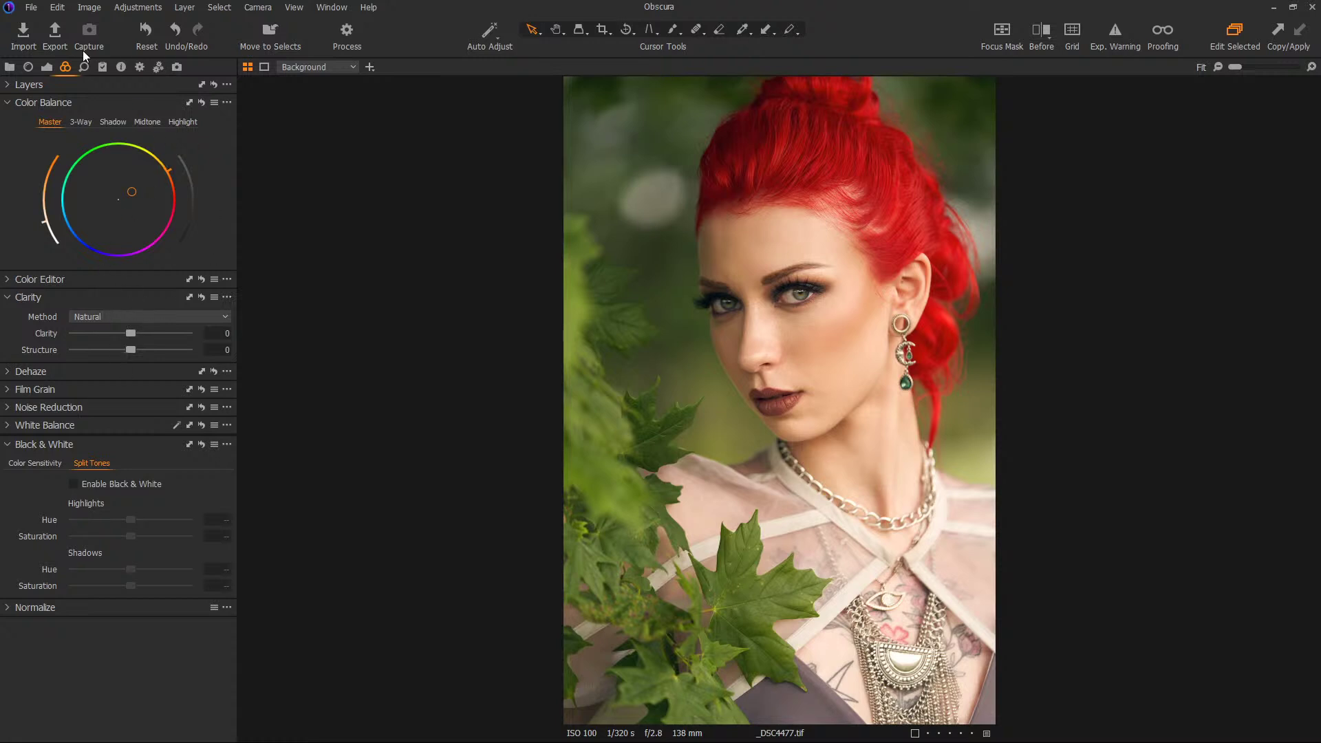
left_click(51, 68)
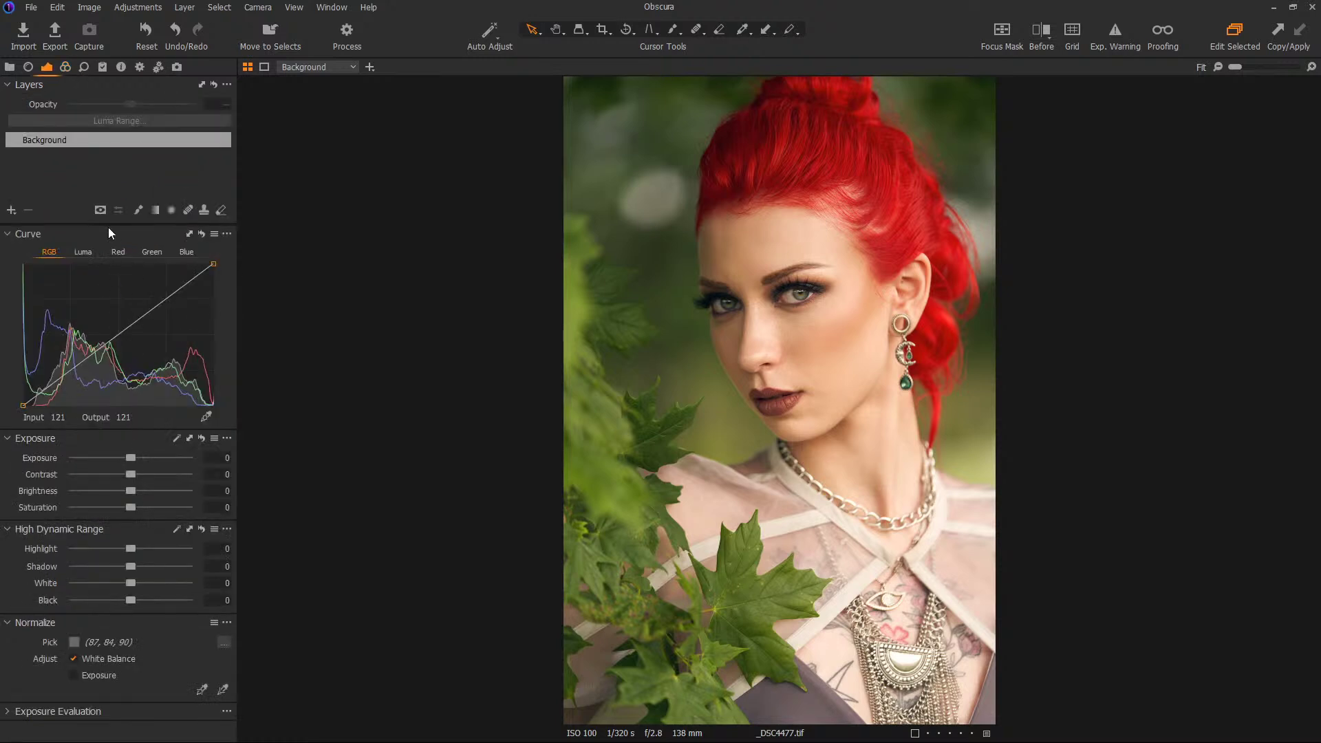
left_click_drag(108, 233, 406, 169)
left_click(66, 68)
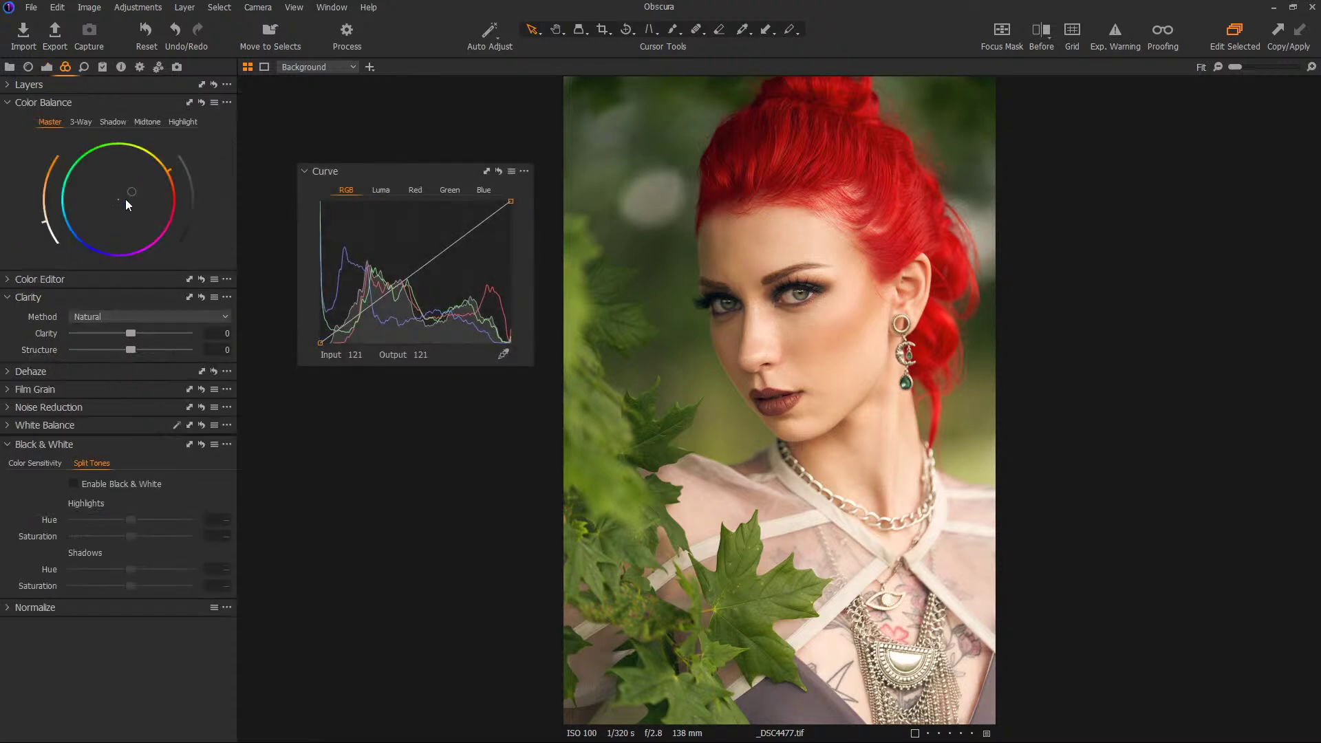
mouse_move(131, 190)
left_mouse_down()
mouse_move(103, 212)
mouse_move(157, 184)
mouse_move(121, 201)
mouse_move(131, 196)
left_mouse_up()
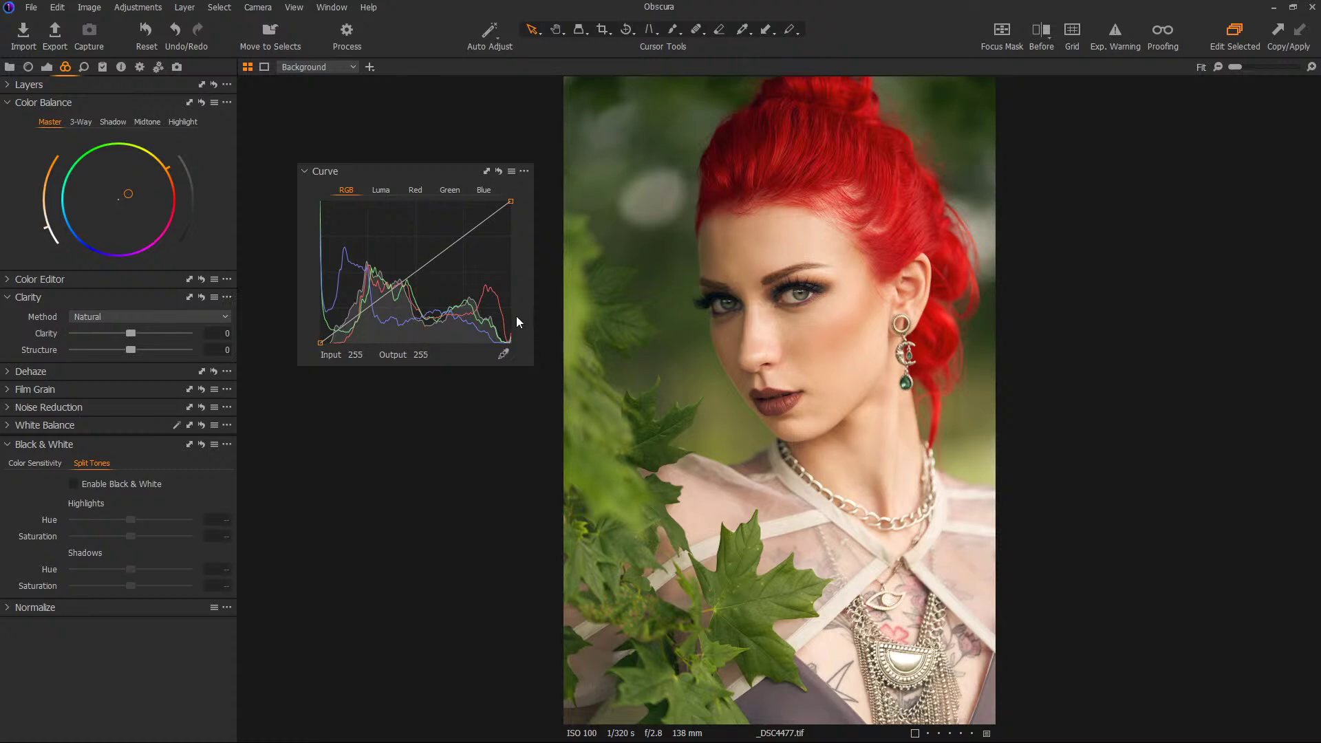
- Turn on the exposure warning and dock the Curve tool back between Layers and Exposure
left_click(1118, 36)
left_click(46, 67)
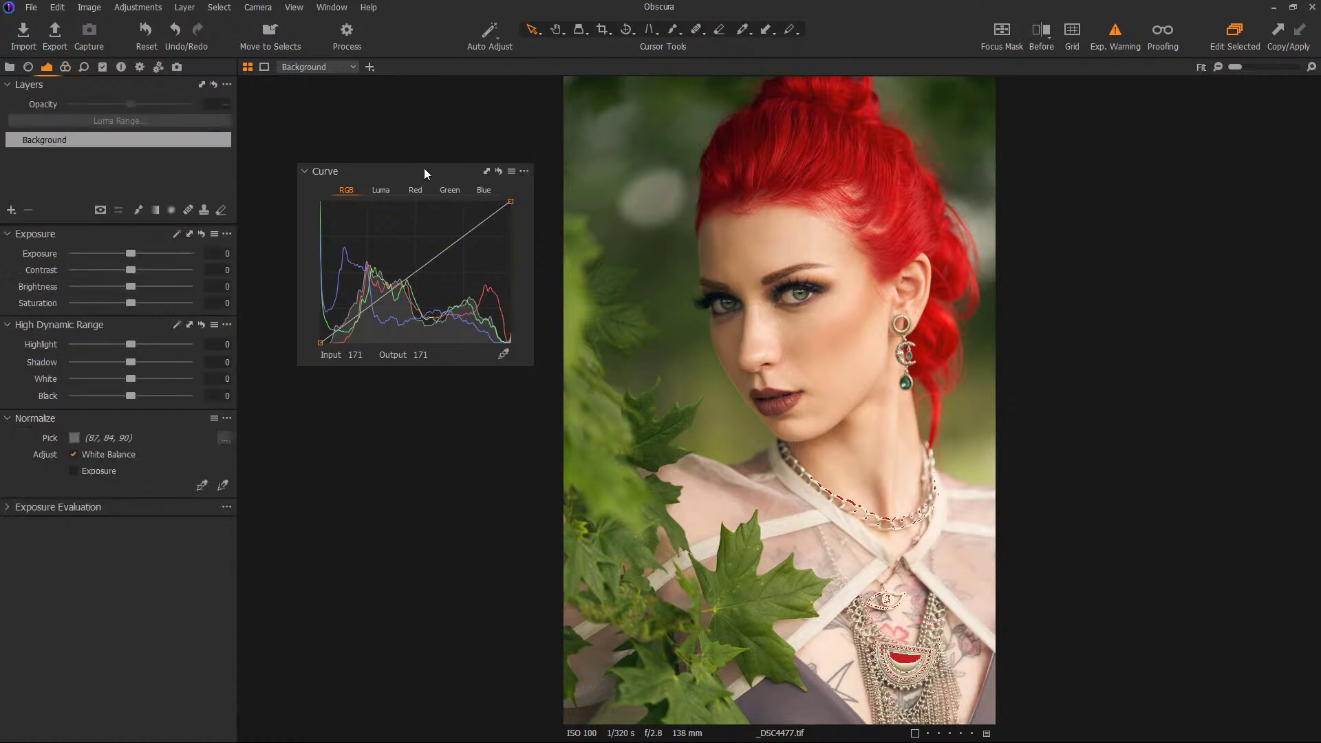
left_click_drag(424, 168, 163, 229)
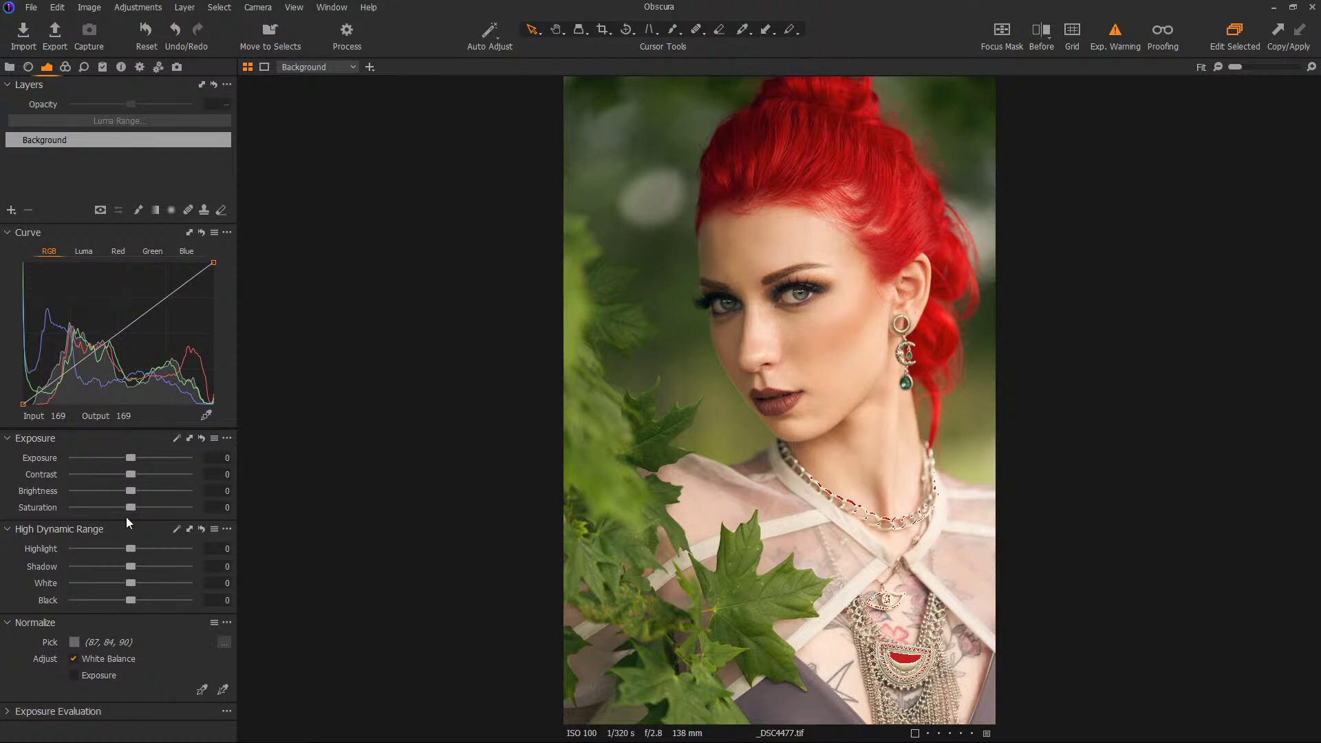
- Try a Highlight value of -22 on the Background layer and reset it
left_click_drag(131, 549, 119, 547)
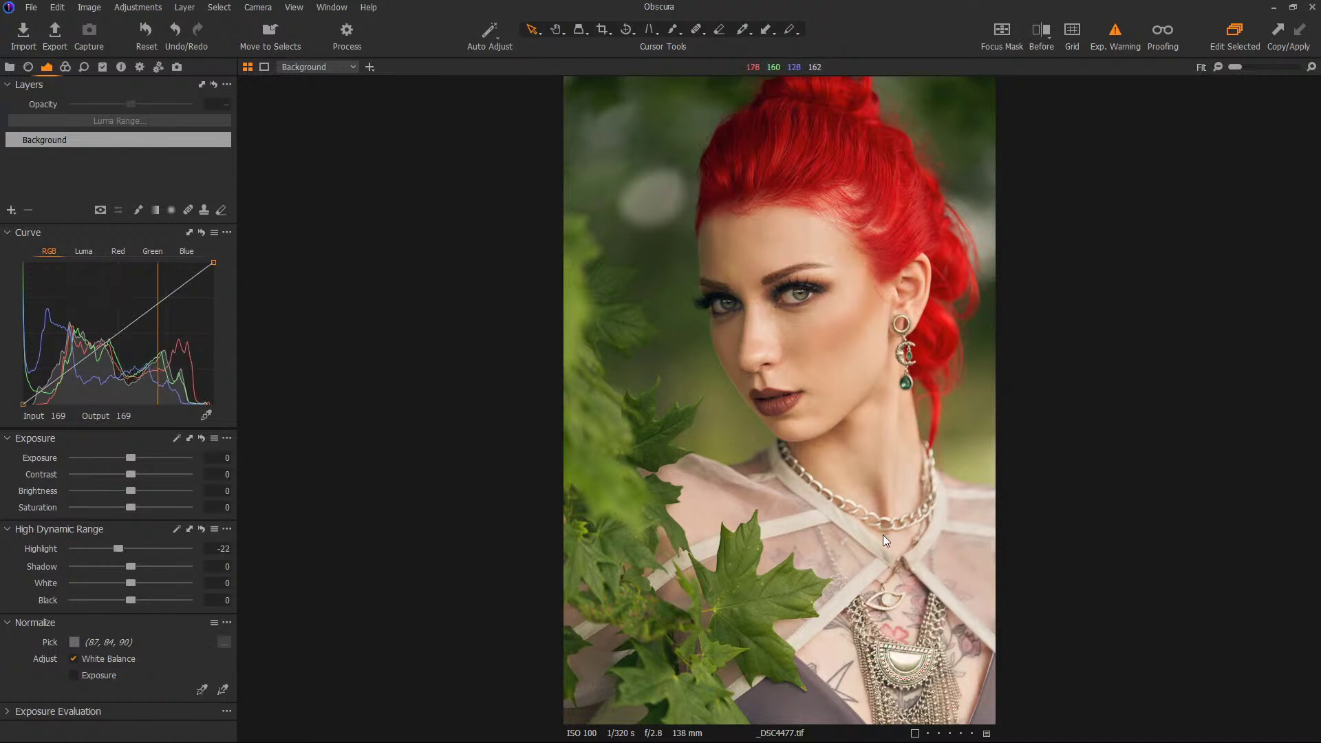
double_click(119, 550)
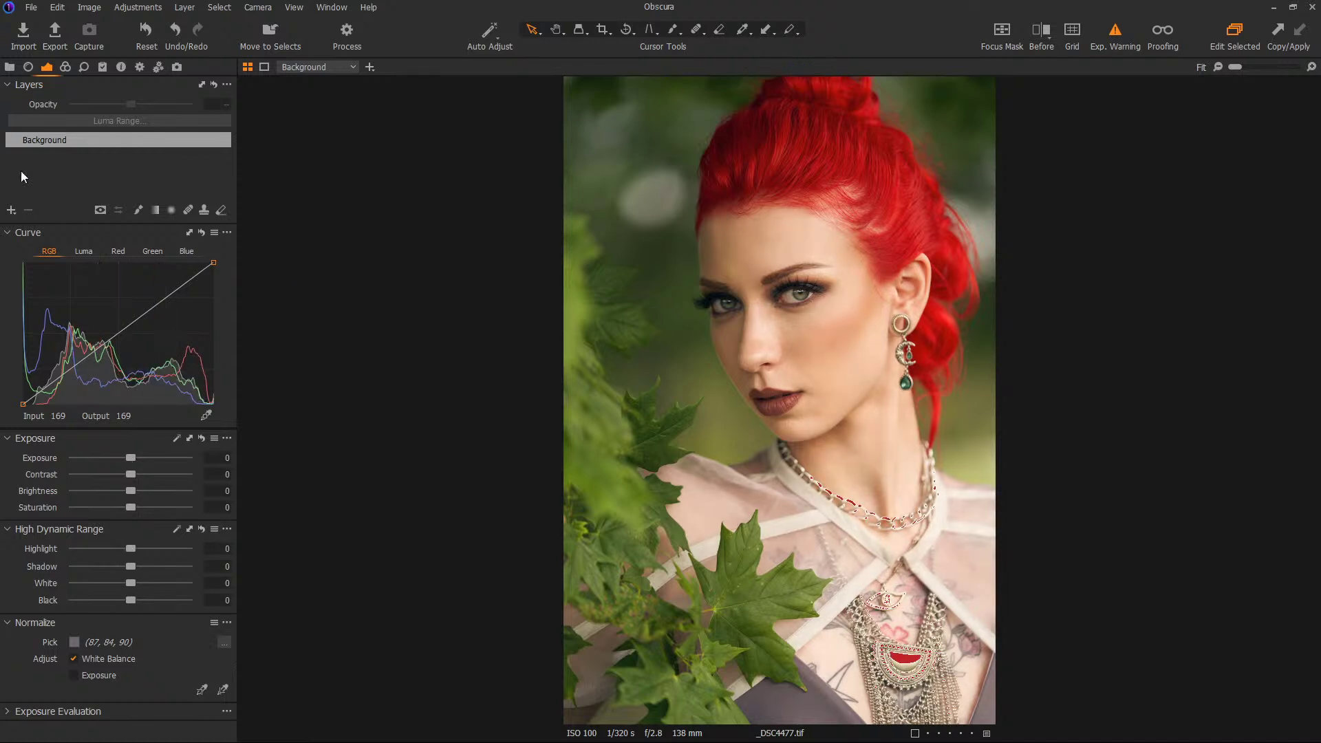
- Add an adjustment layer with a linear gradient mask fading upward from the necklaces to the chin, and set its Highlight to -28
left_click(11, 211)
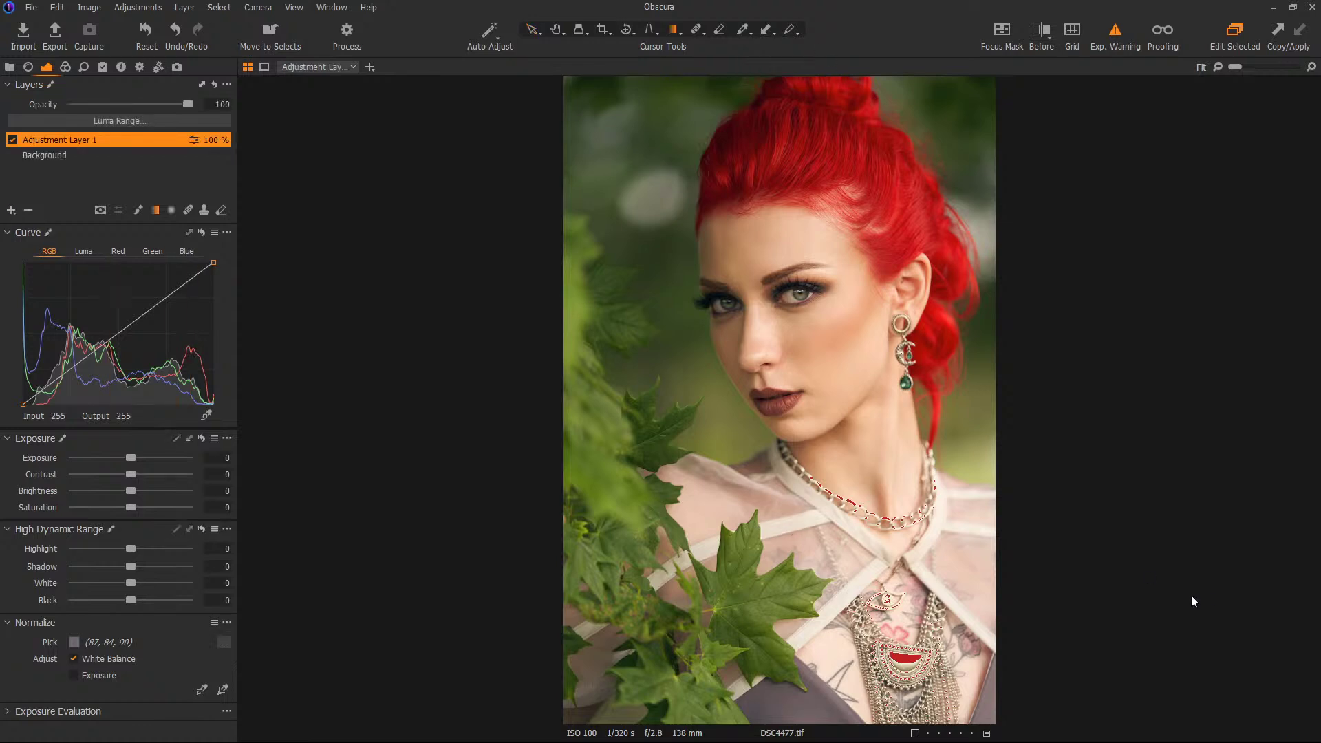
left_click_drag(857, 609, 859, 406)
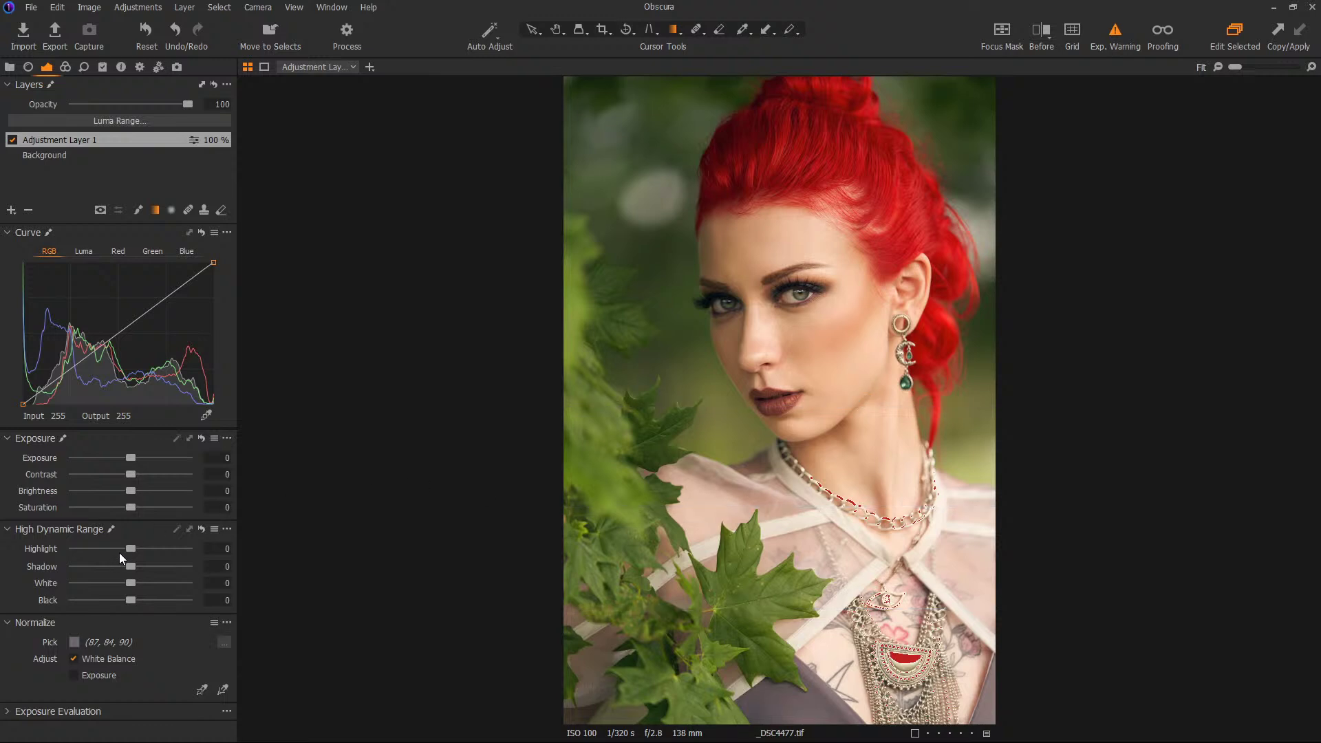
left_click_drag(130, 548, 114, 547)
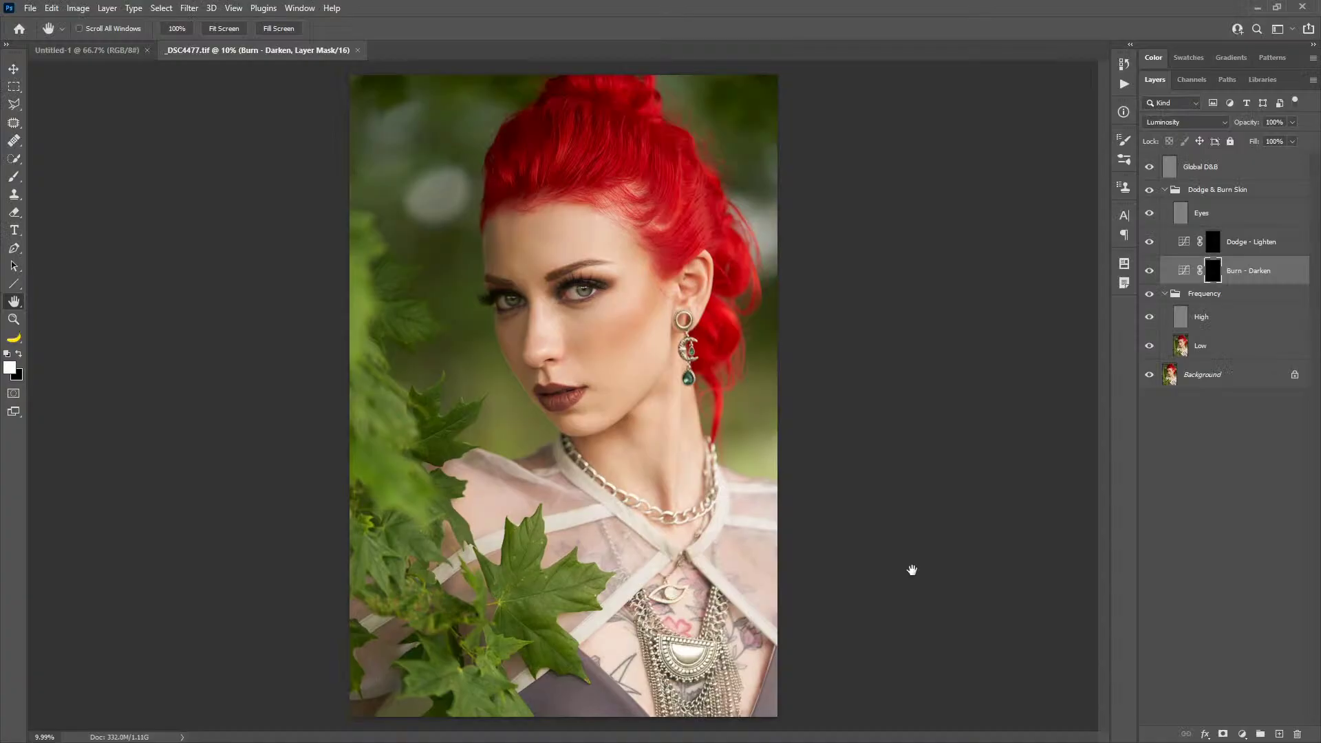
- Switch to Photoshop and paint soft white highlights at 1% flow on the lips on the Global D&B layer
left_click(557, 385)
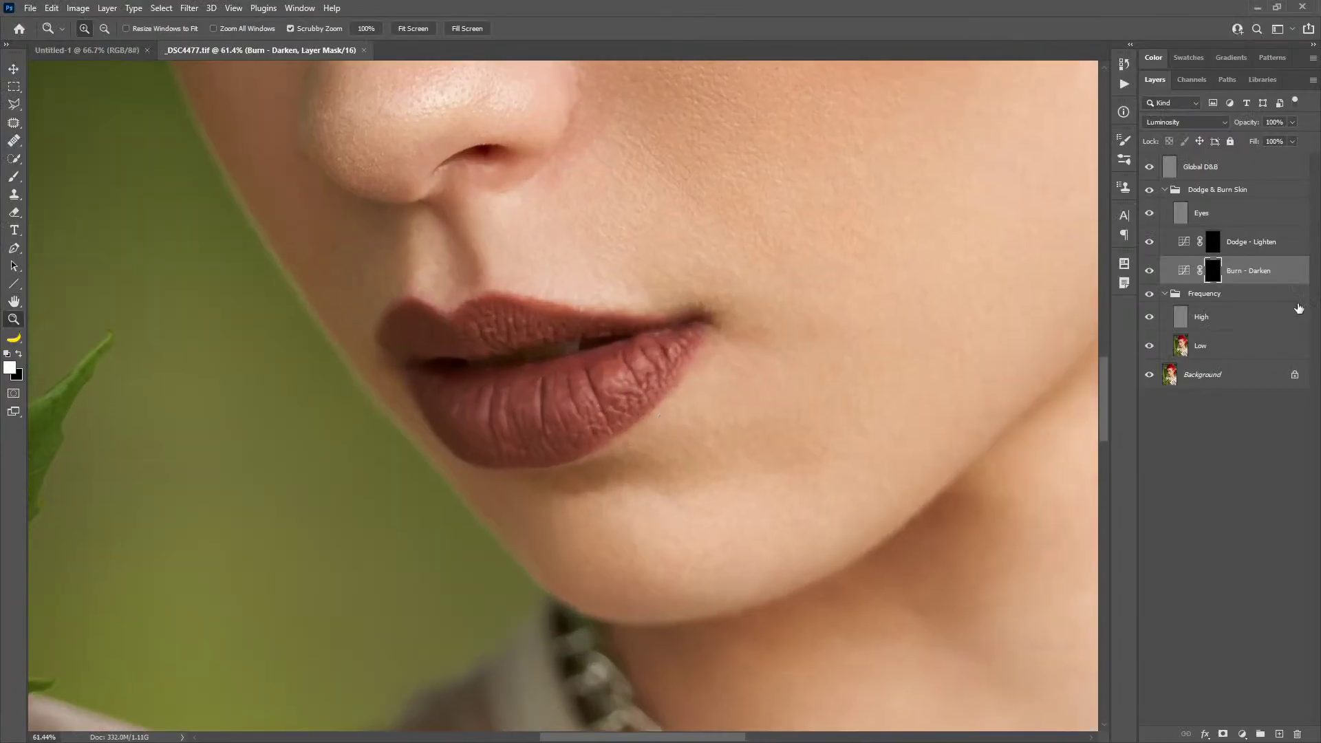
left_click(1215, 166)
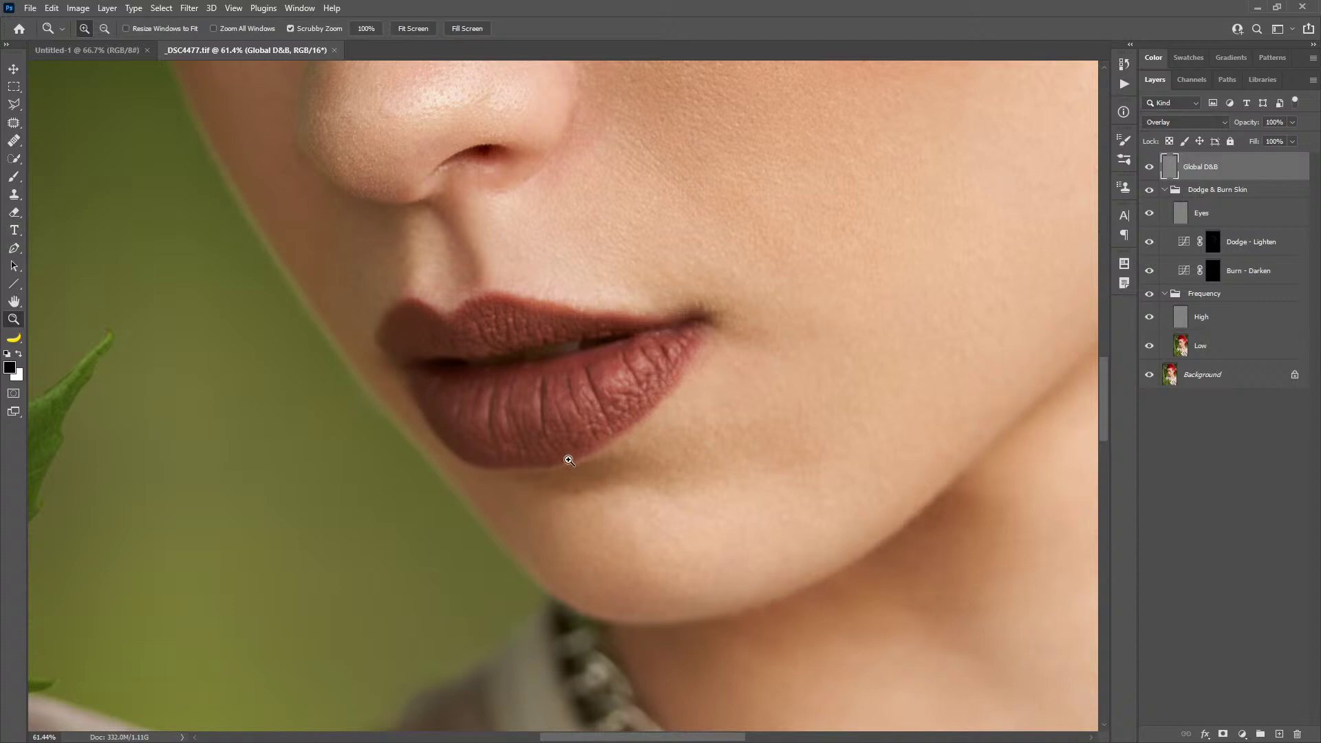
key("b")
key("x")
mouse_move(525, 414)
left_mouse_down()
mouse_move(565, 409)
mouse_move(480, 416)
mouse_move(609, 398)
mouse_move(506, 440)
mouse_move(550, 421)
mouse_move(563, 435)
mouse_move(690, 361)
mouse_move(581, 347)
mouse_move(581, 380)
mouse_move(603, 302)
mouse_move(506, 273)
mouse_move(555, 392)
mouse_move(555, 359)
mouse_move(474, 341)
mouse_move(483, 314)
left_mouse_up()
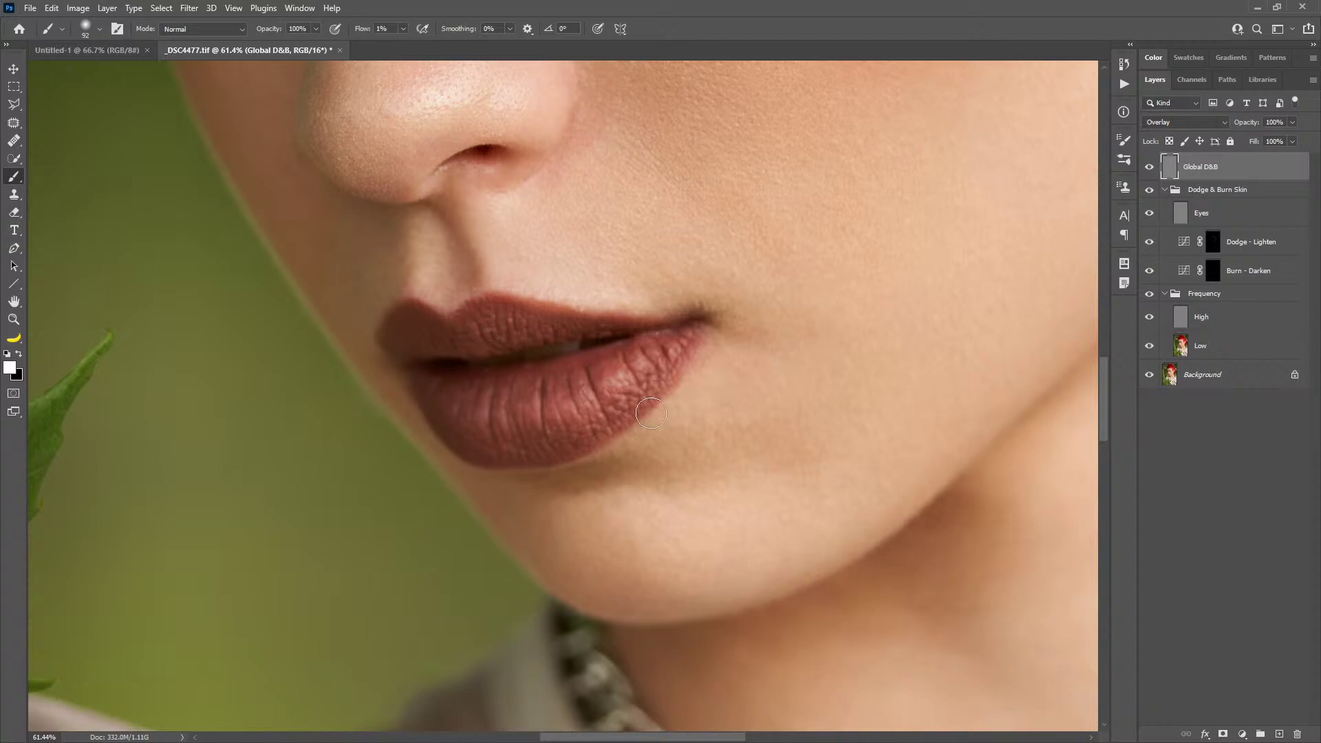
- Compare the whole portrait with the Global D&B layer hidden and shown, leave the layer visible and save the file
key("z")
key("ctrl+0")
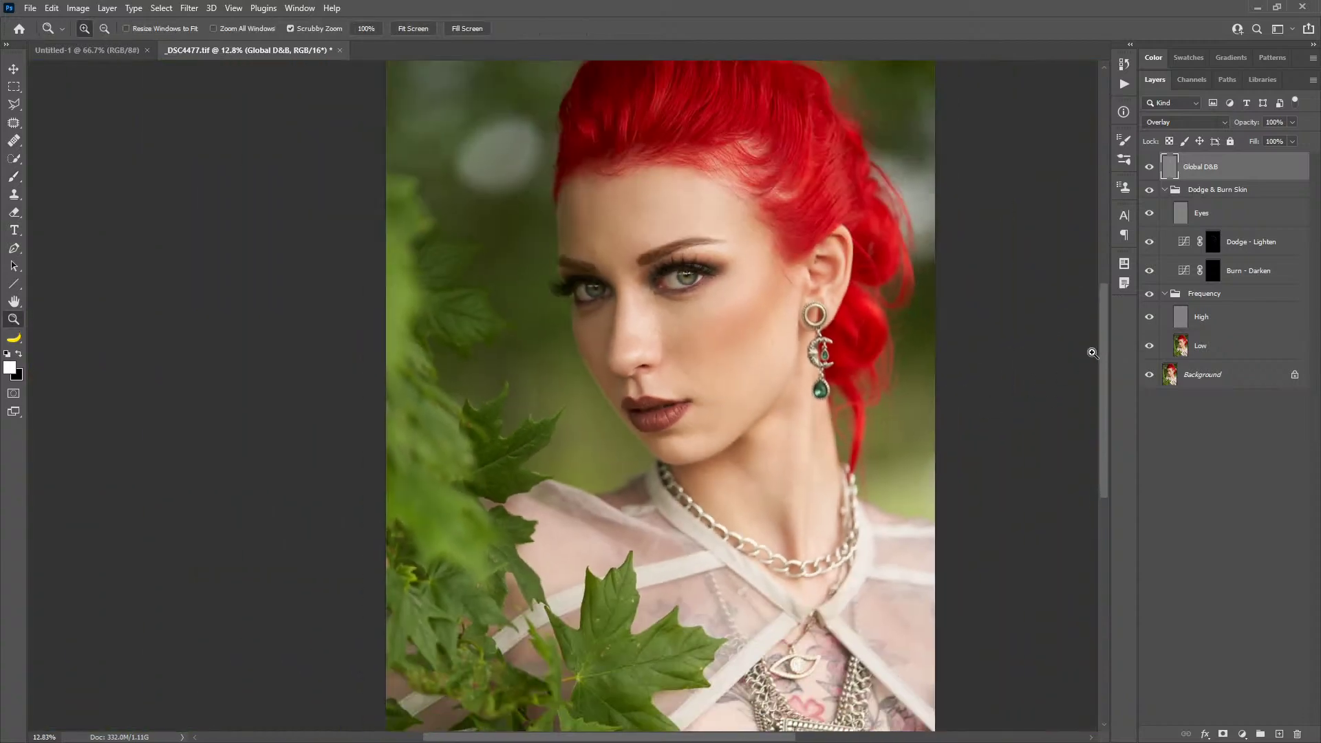
left_click(1148, 170)
left_click(1148, 168)
key("ctrl+comma")
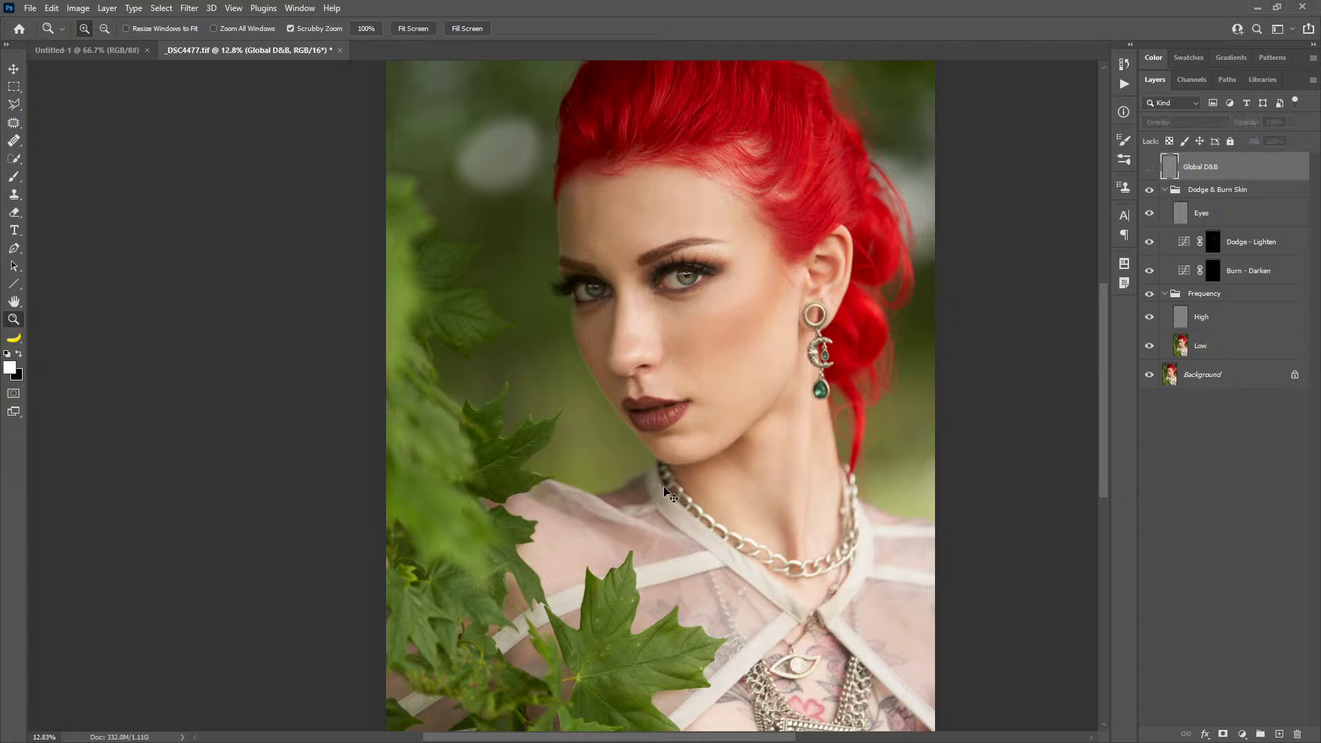
key("ctrl+comma")
key("ctrl+s")
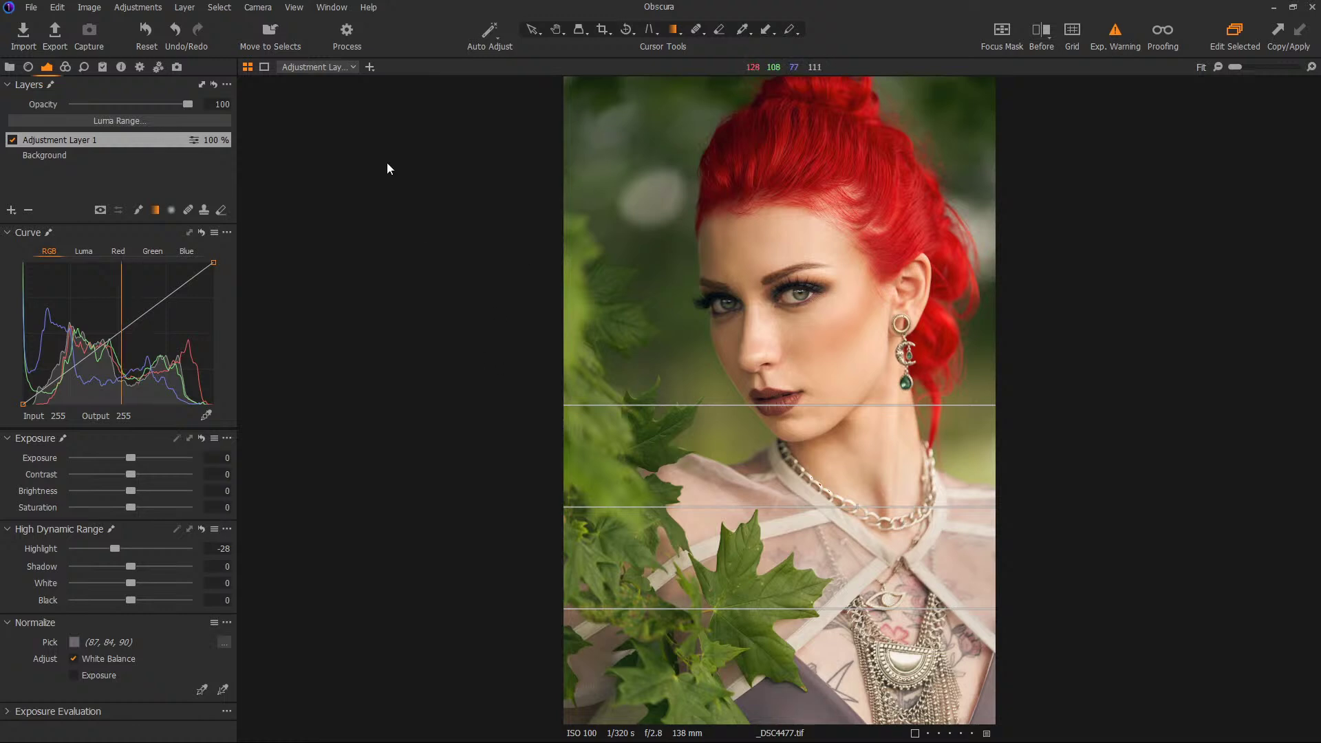
- Switch to Capture One, rename the adjustment layer as highlight and return to the select cursor
double_click(68, 137)
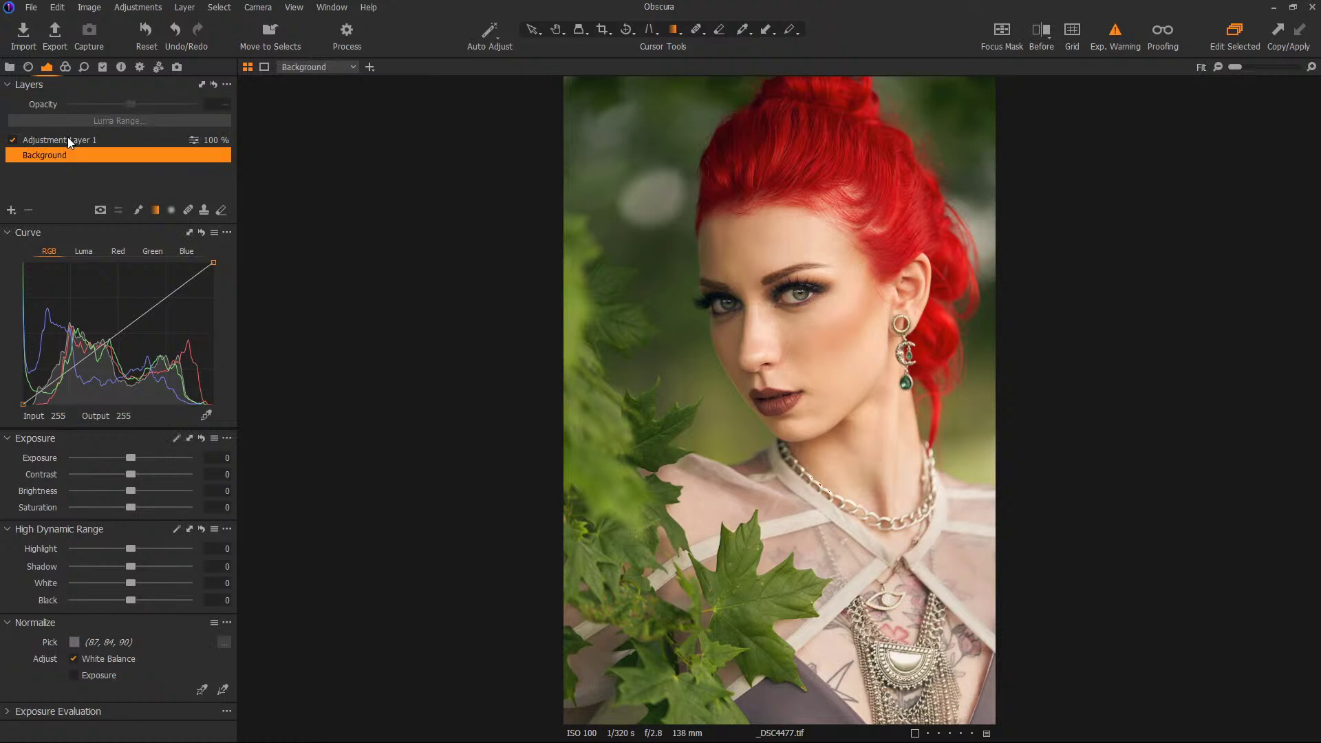
type("highlight")
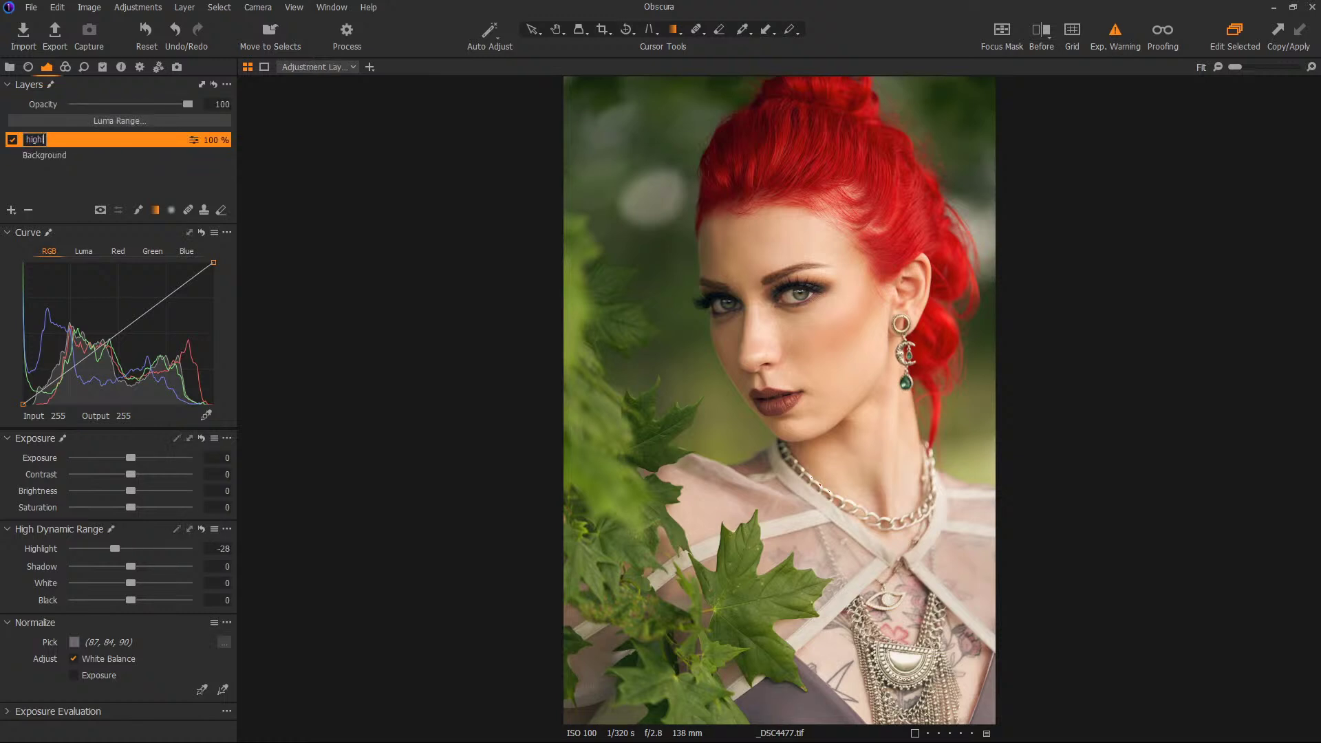
key("Return")
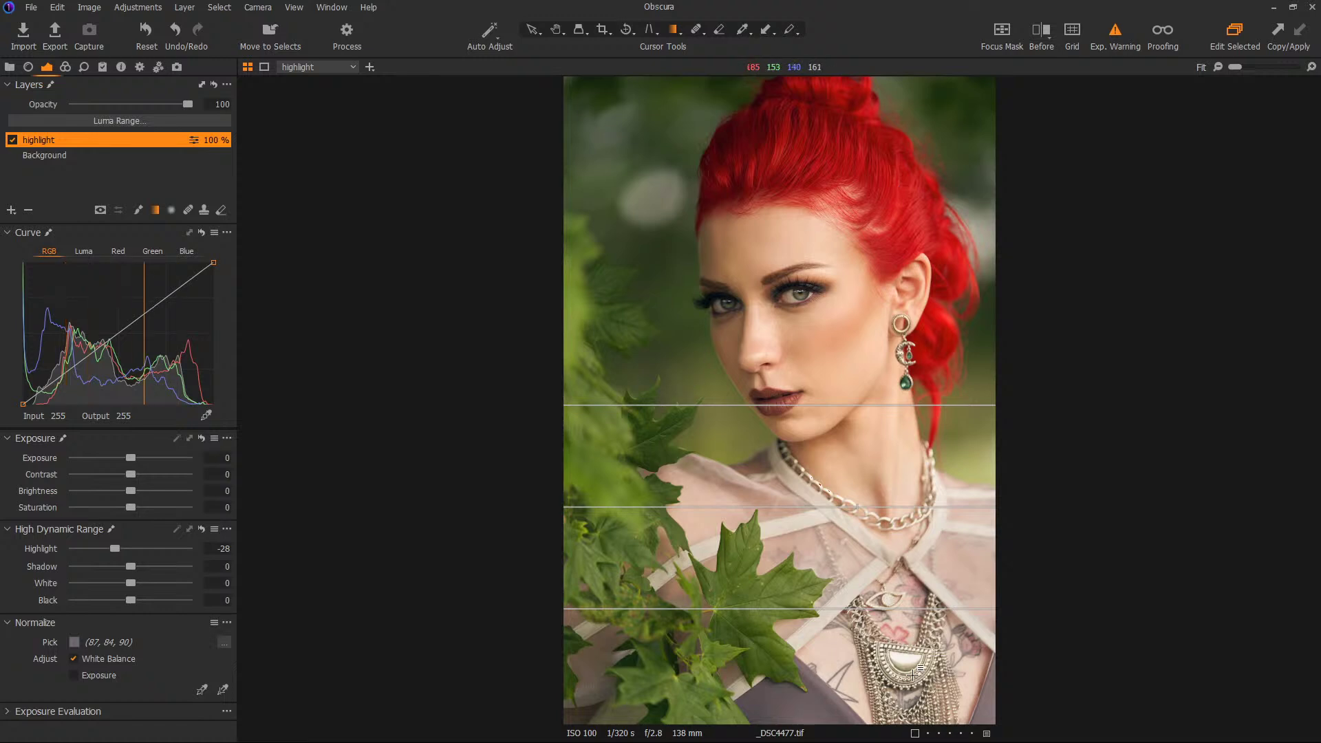
left_click(532, 29)
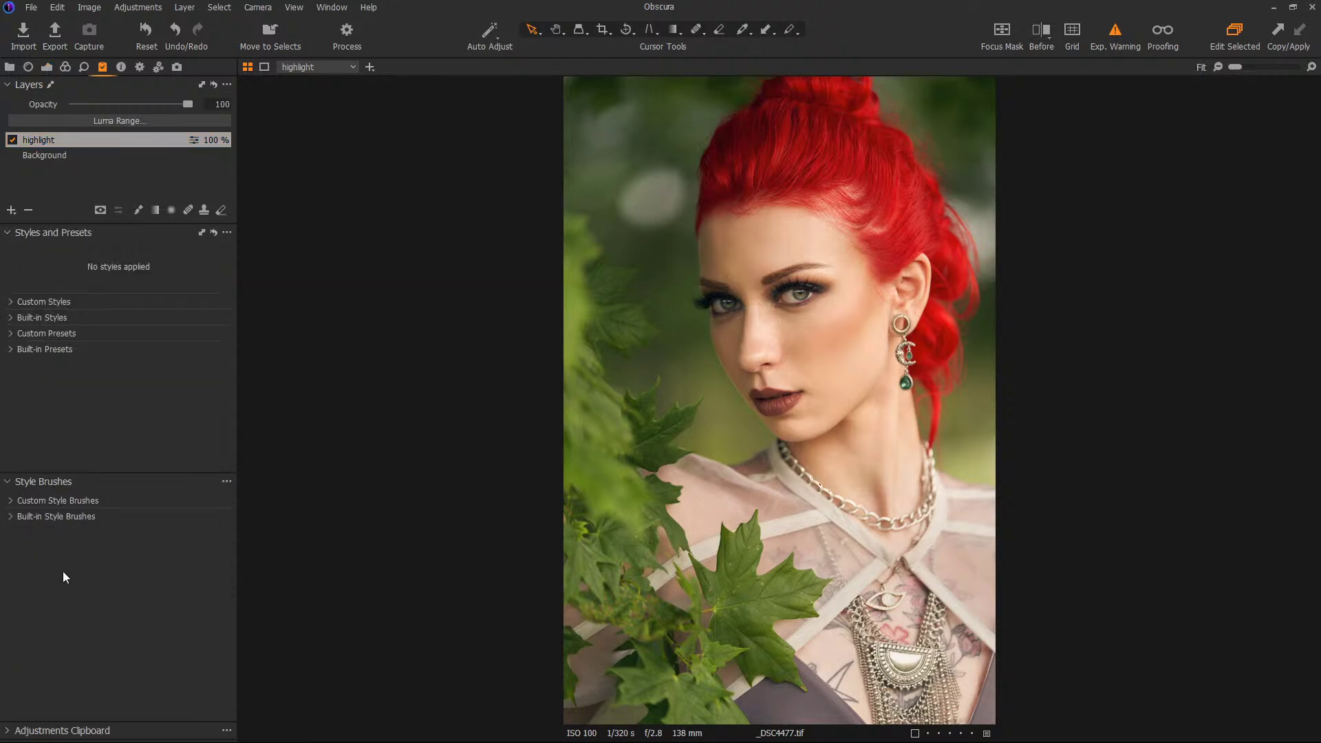
- Choose the custom Eyes style brush and frame both eyes at 33% zoom
left_click(13, 502)
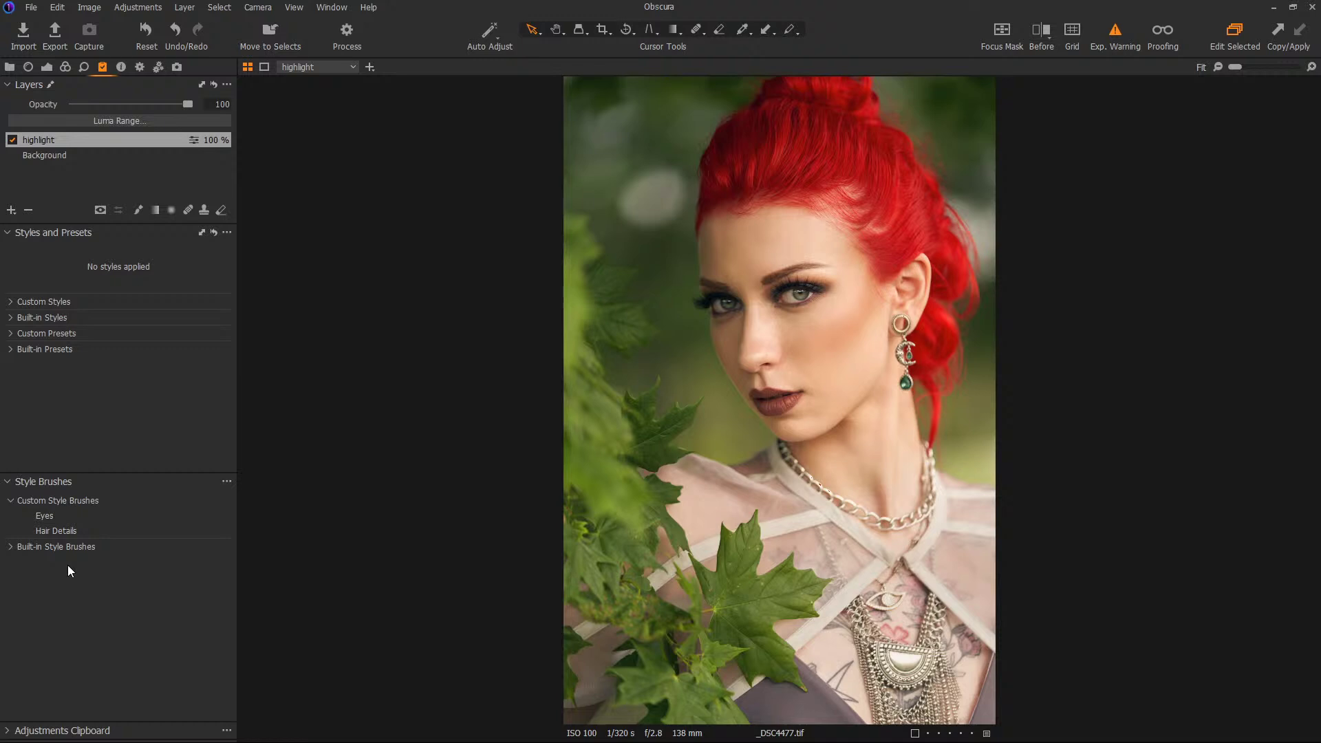
left_click(60, 518)
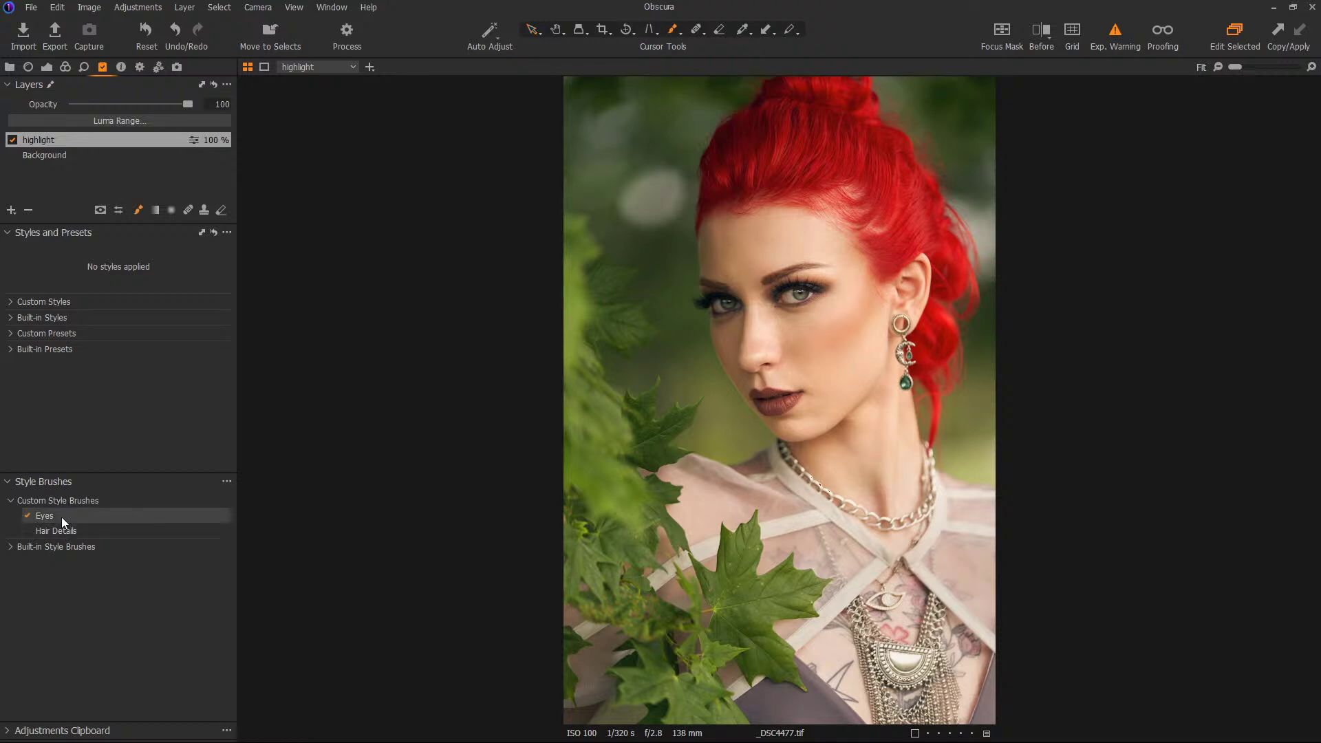
left_click(809, 304)
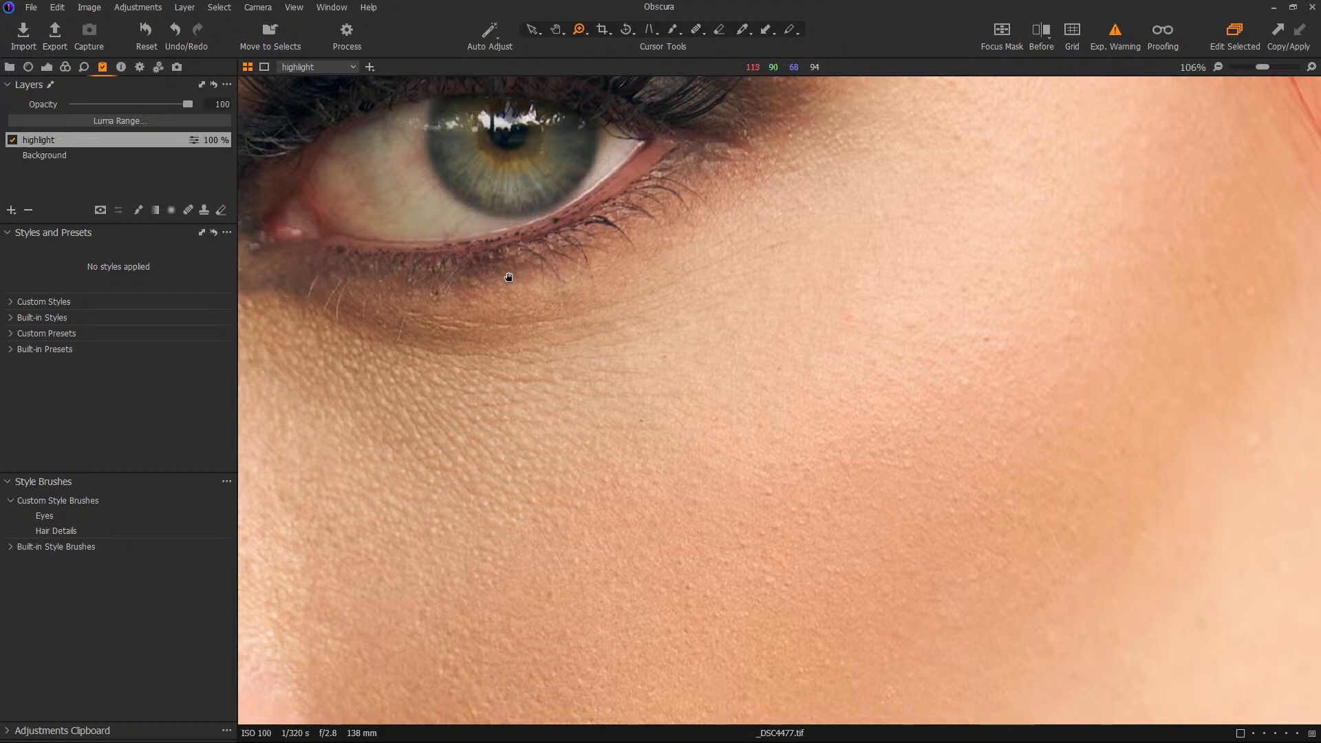
left_click_drag(508, 277, 1033, 518)
scroll(841, 487, "down", 3)
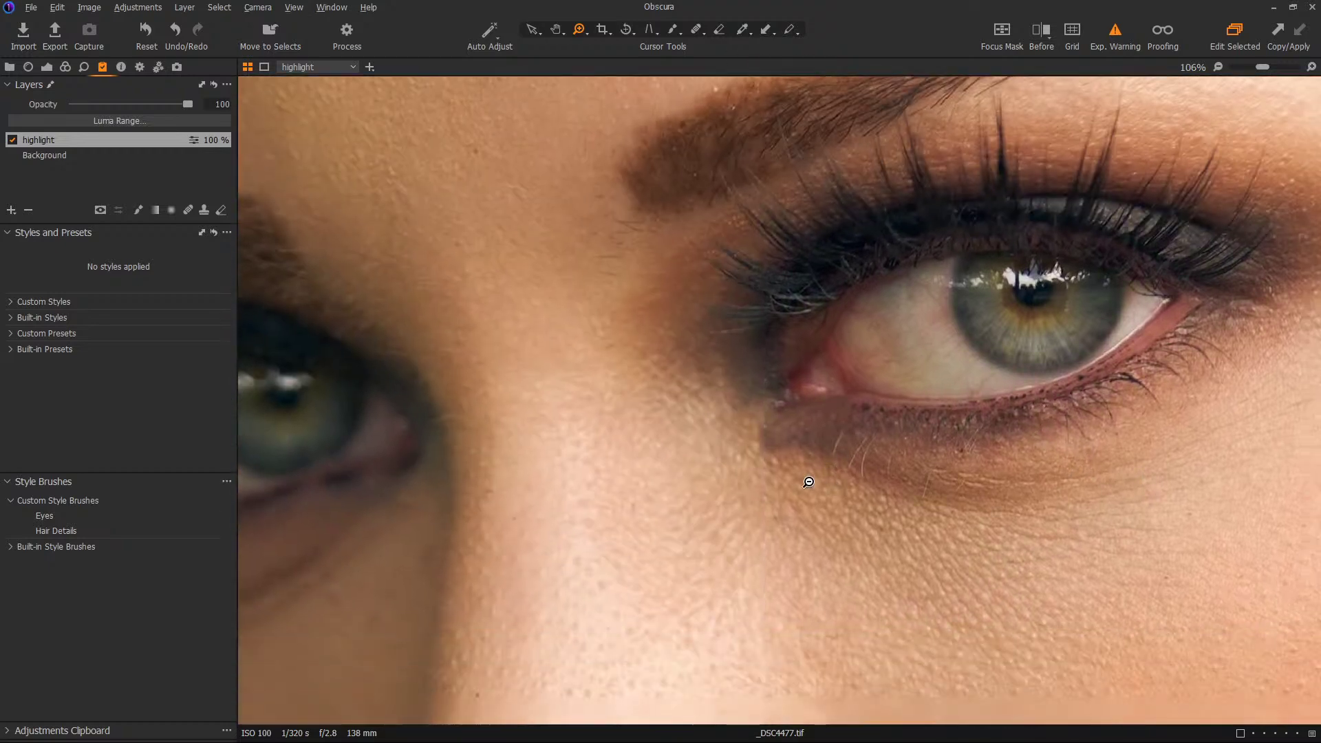
scroll(696, 440, "down", 3)
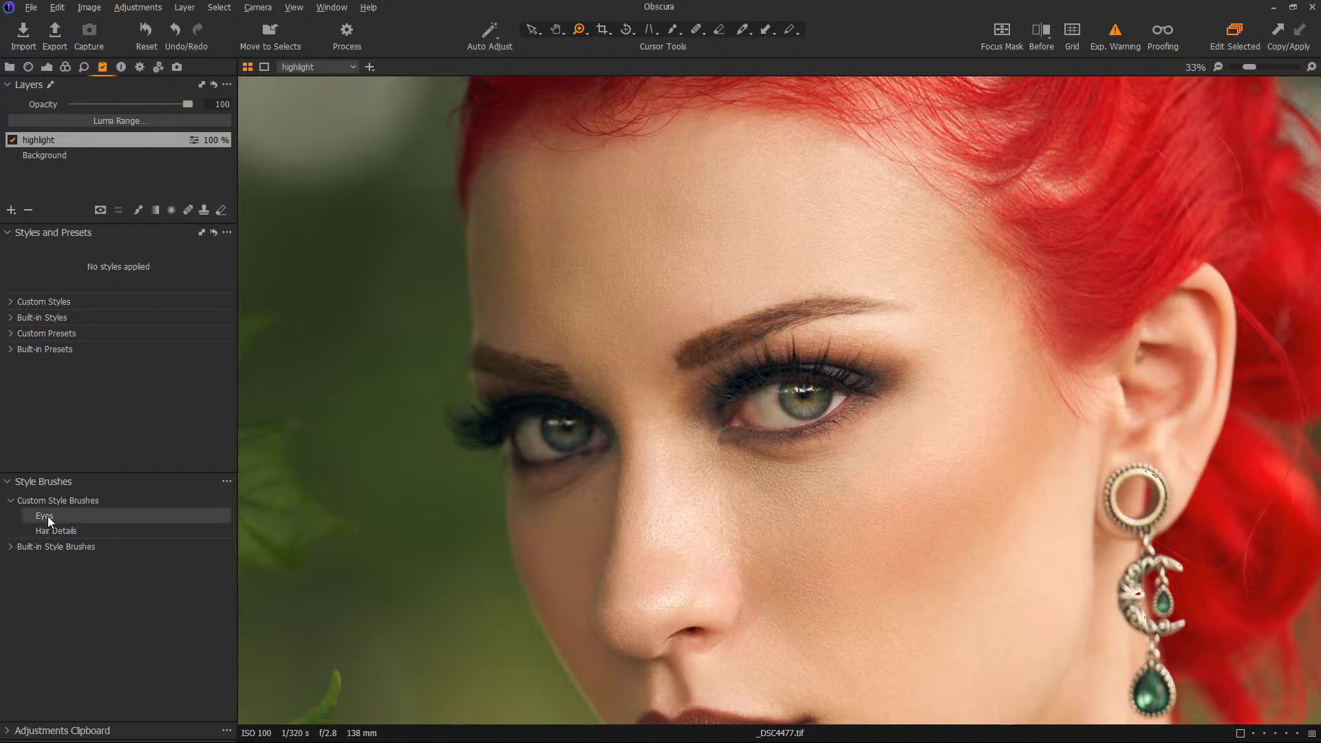
left_click(45, 516)
- Shrink the Eyes style brush to a small size and paint it over the nearer eye's upper lashes and iris
left_click(67, 67)
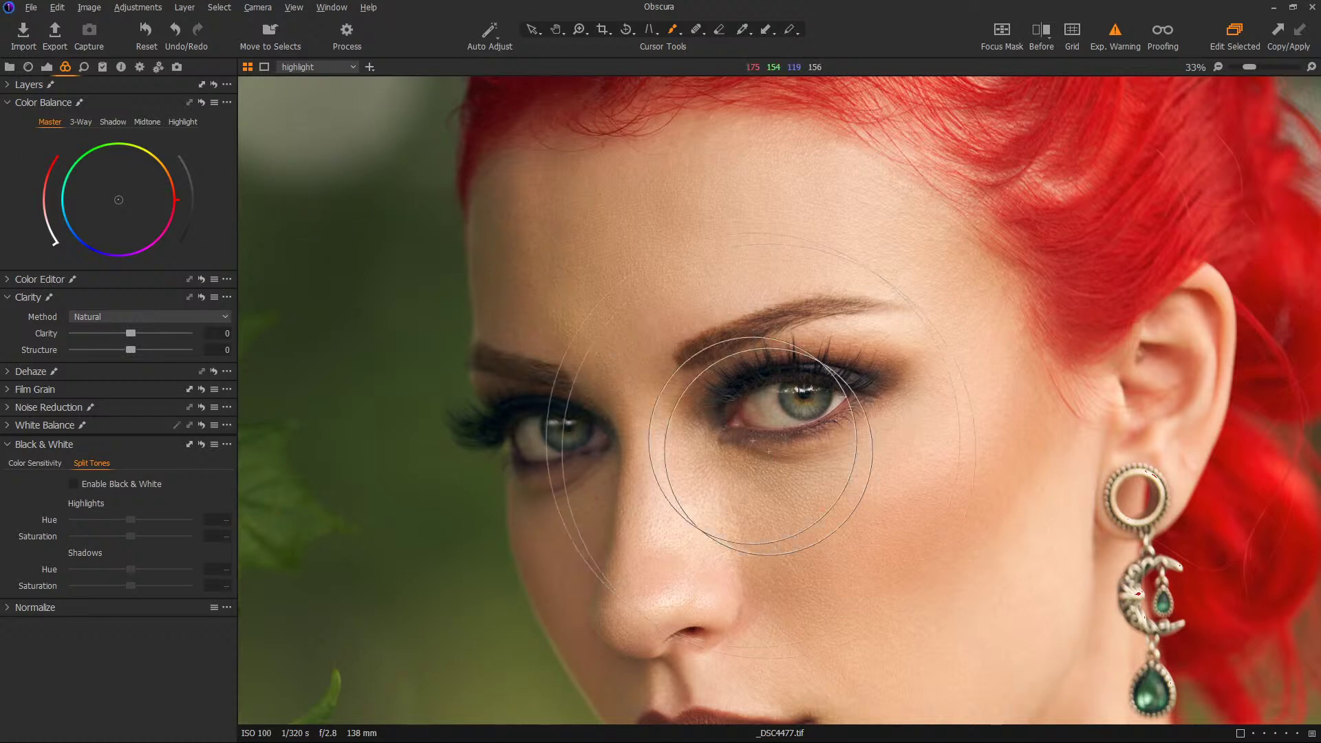
key("bracketleft")
key("bracketleft")
key("bracketleft")
key("bracketleft")
key("bracketleft")
key("bracketleft")
key("bracketleft")
key("bracketleft")
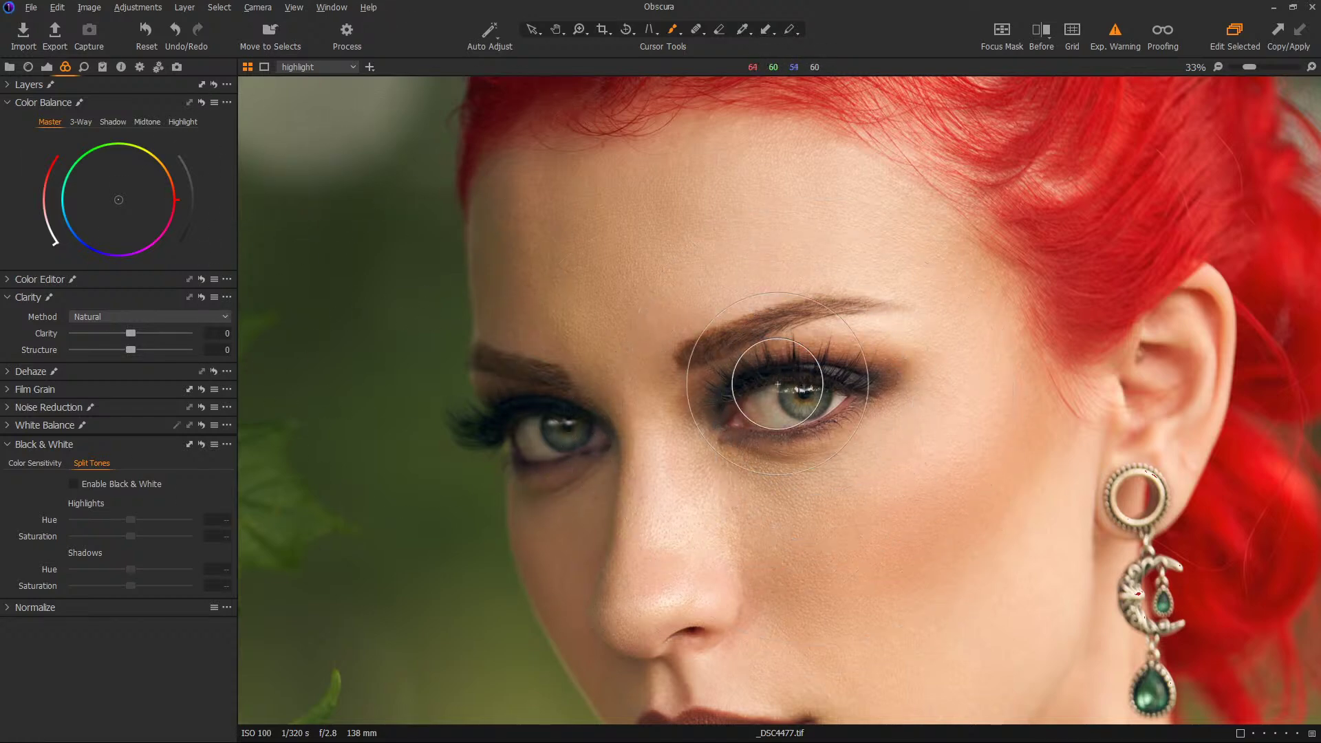
key("bracketleft")
key("bracketleft")
key("bracketleft")
key("bracketleft")
key("bracketleft")
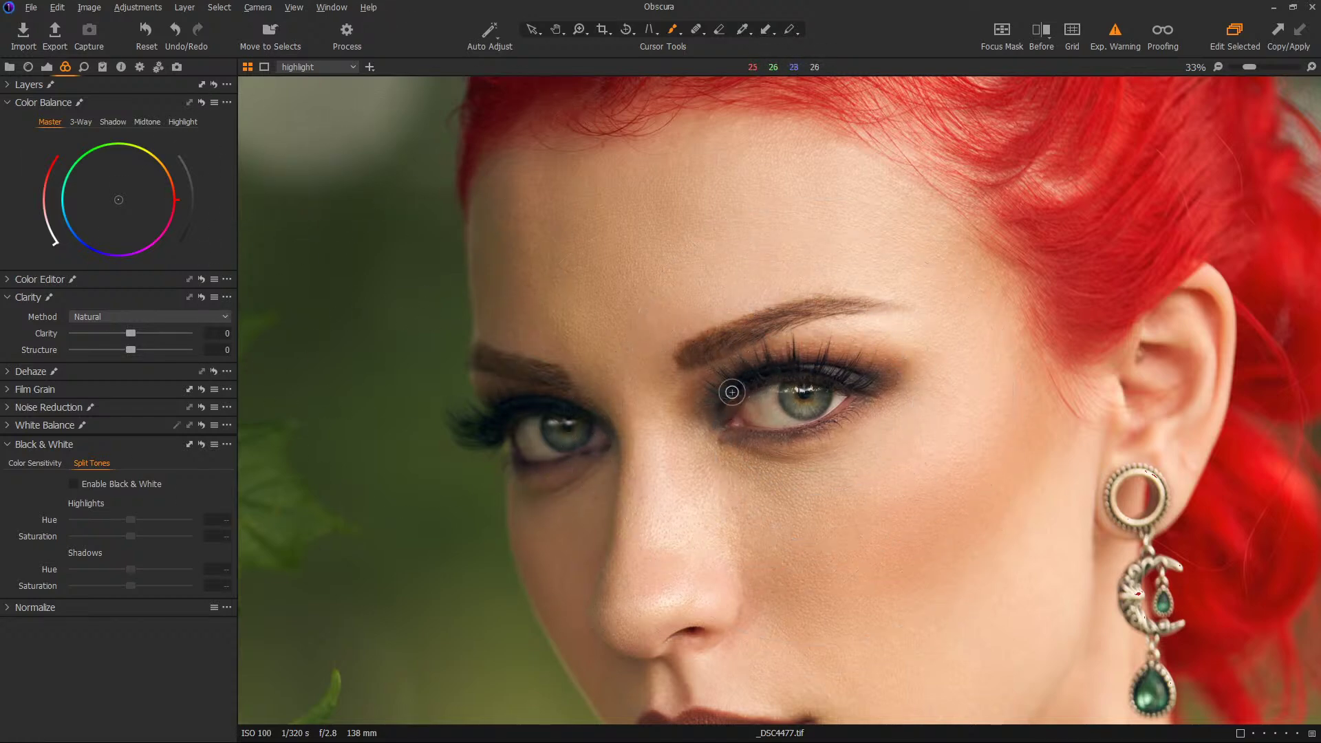
mouse_move(735, 388)
left_mouse_down()
mouse_move(860, 380)
mouse_move(828, 362)
mouse_move(746, 374)
mouse_move(817, 402)
mouse_move(795, 395)
left_mouse_up()
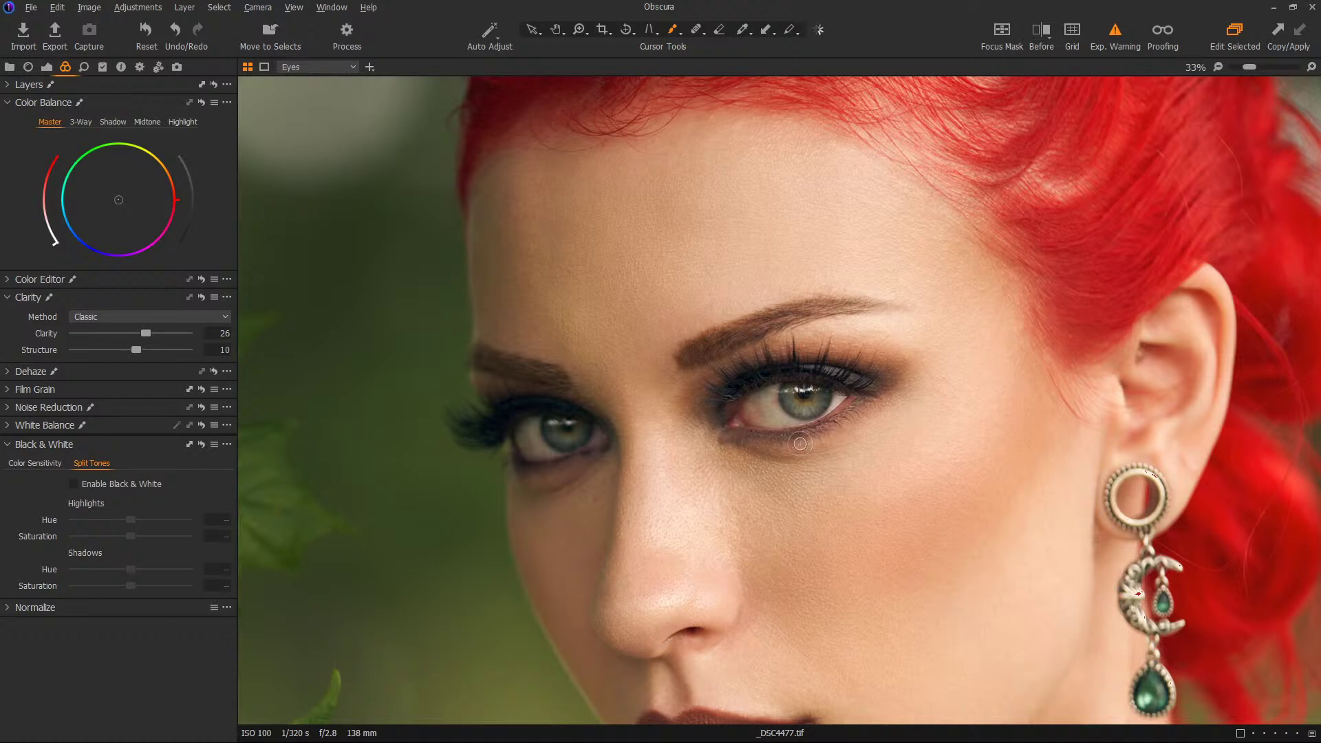
- Inspect the Eyes mask on the nearer eye at 100% zoom, showing and hiding the mask overlay
scroll(816, 421, "up", 1)
scroll(817, 421, "up", 1)
key("m")
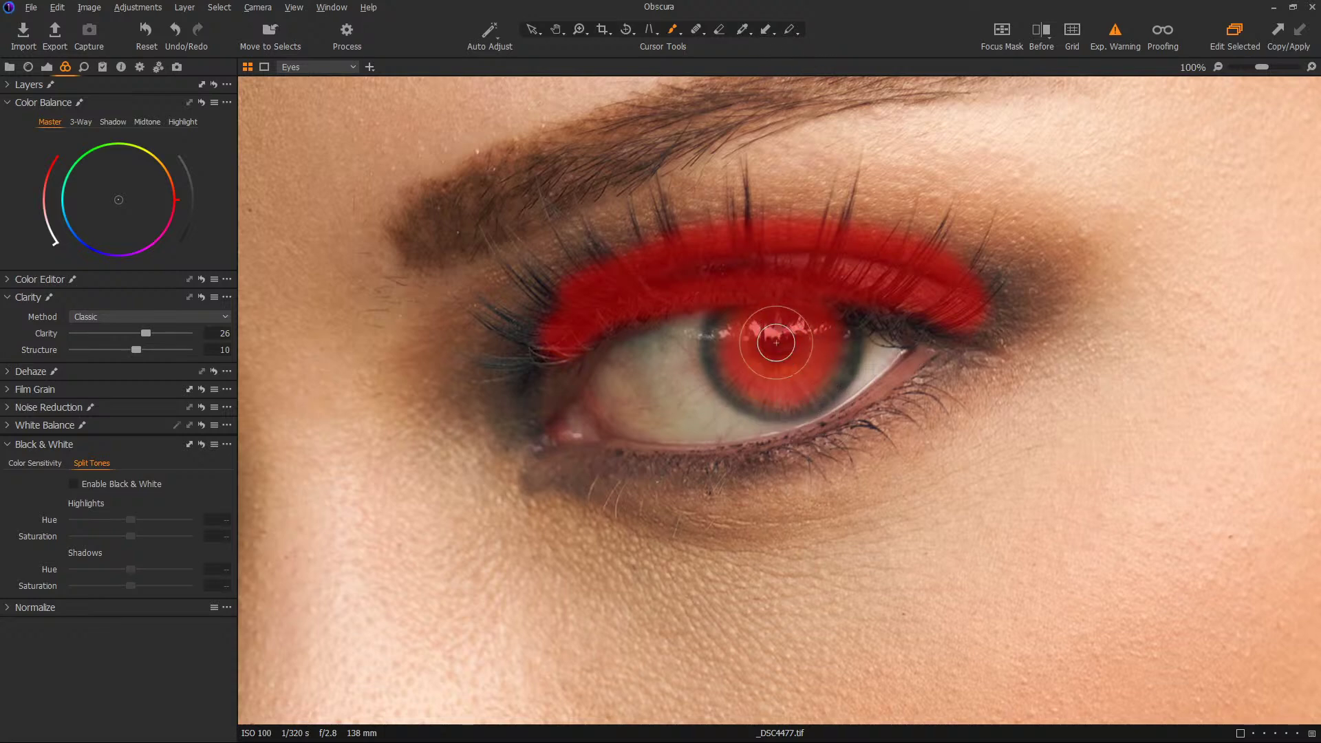
key("m")
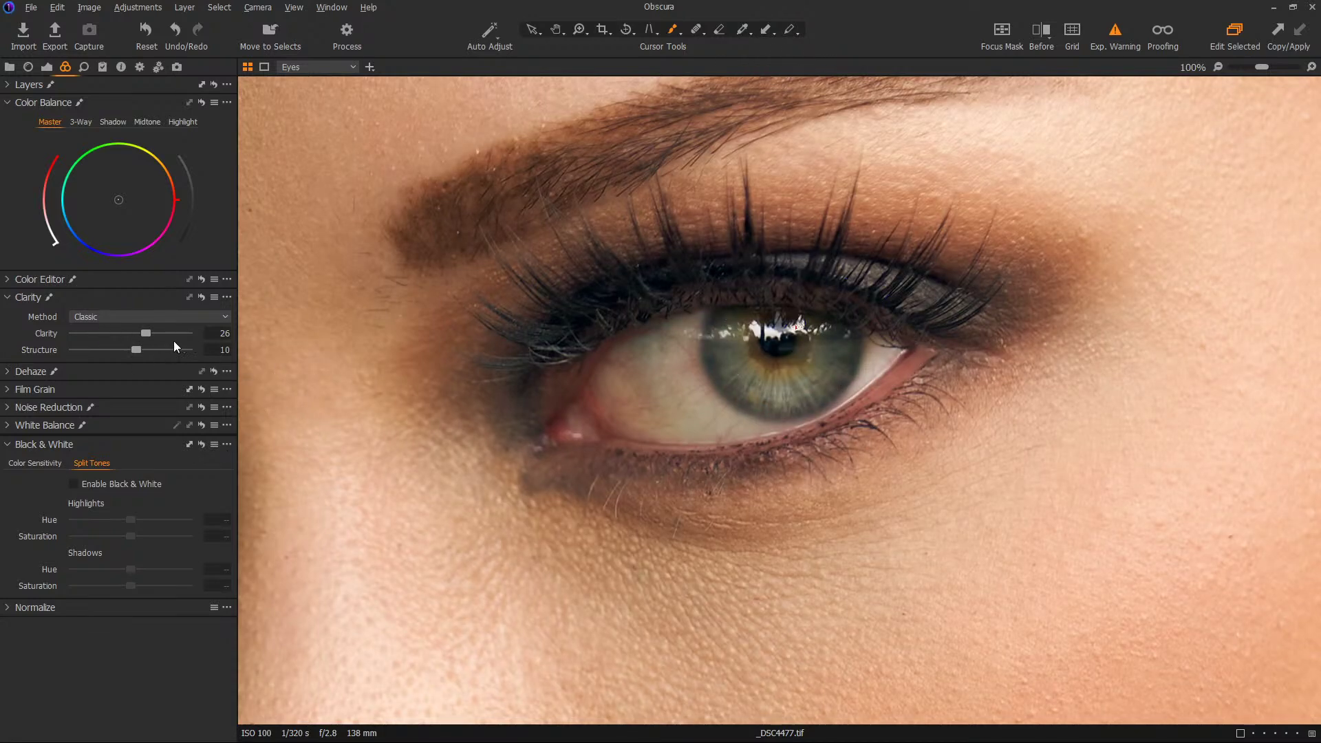
- Compare the nearer eye with and without the Eyes layer's Clarity settings and examine the far eye up close
left_click(202, 298)
key("ctrl+z")
left_click(202, 298)
key("ctrl+z")
left_click(201, 298)
key("ctrl+z")
key("ctrl+0")
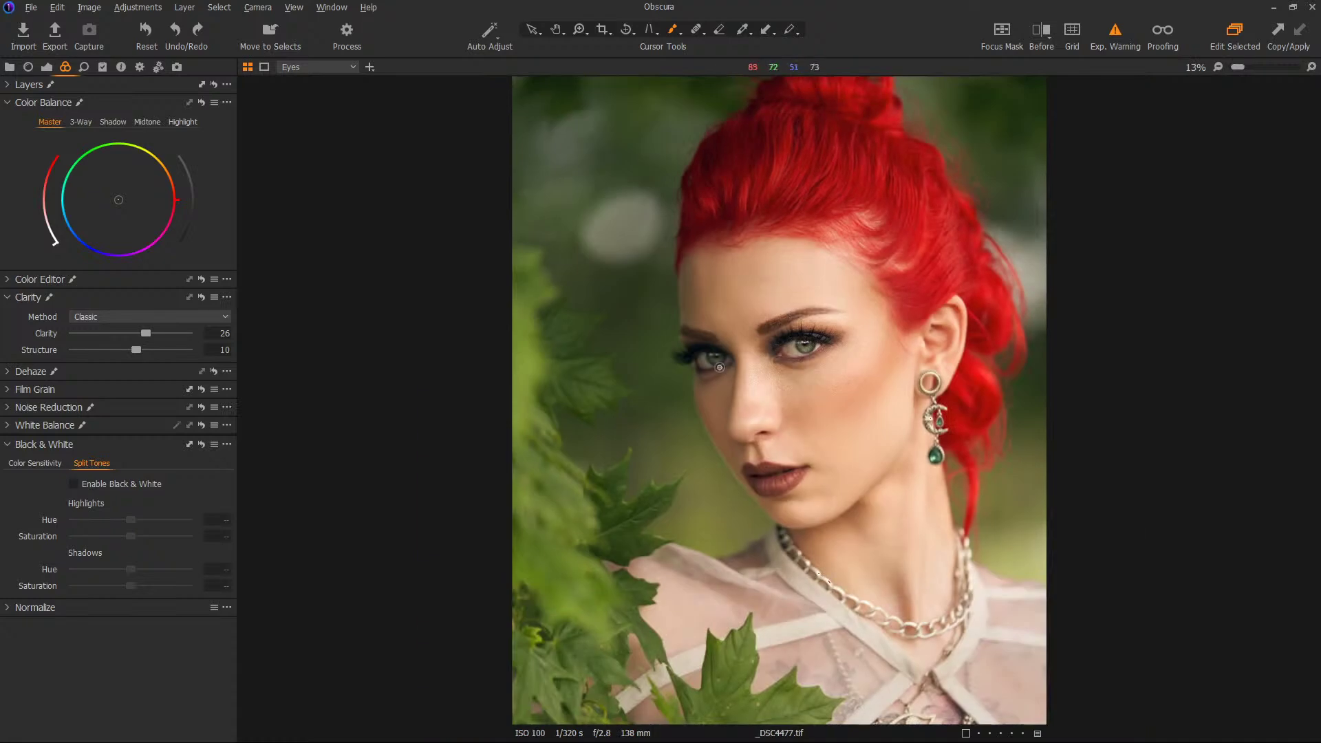
scroll(681, 351, "up", 6)
scroll(691, 395, "down", 1)
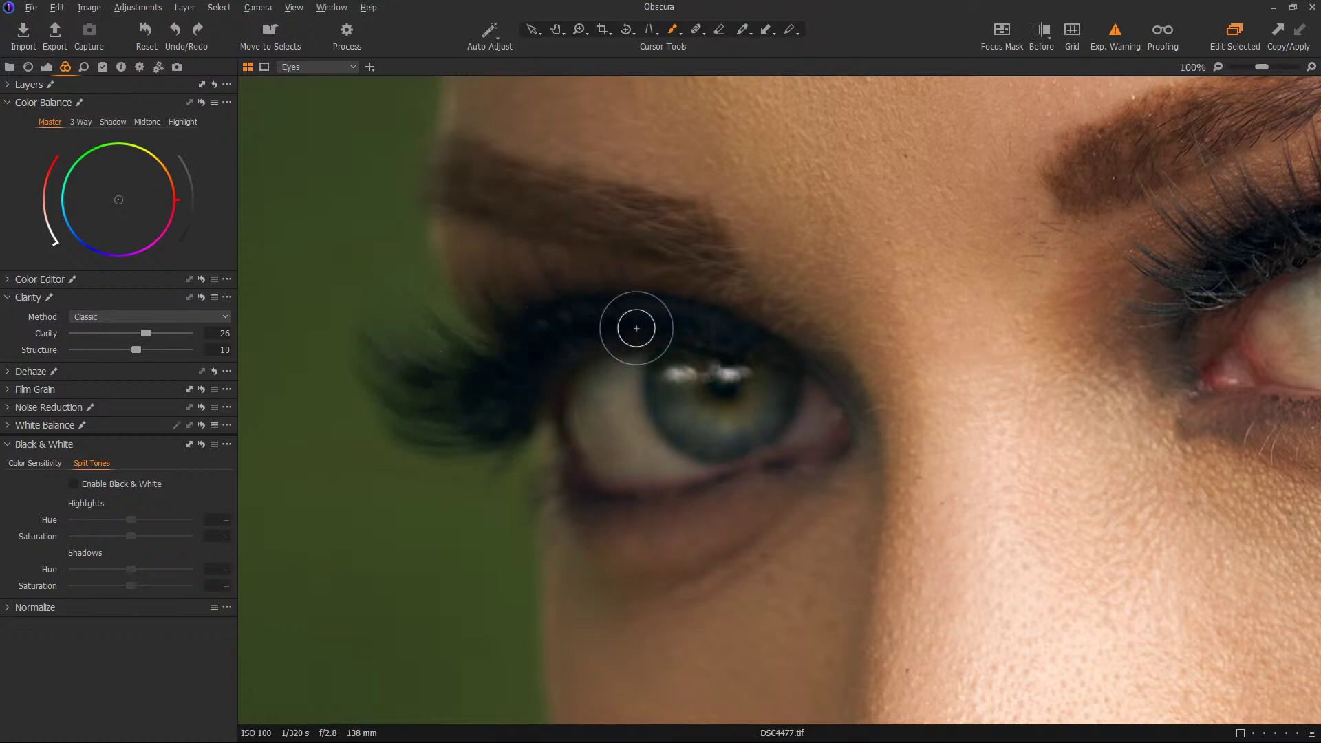
scroll(712, 372, "down", 4)
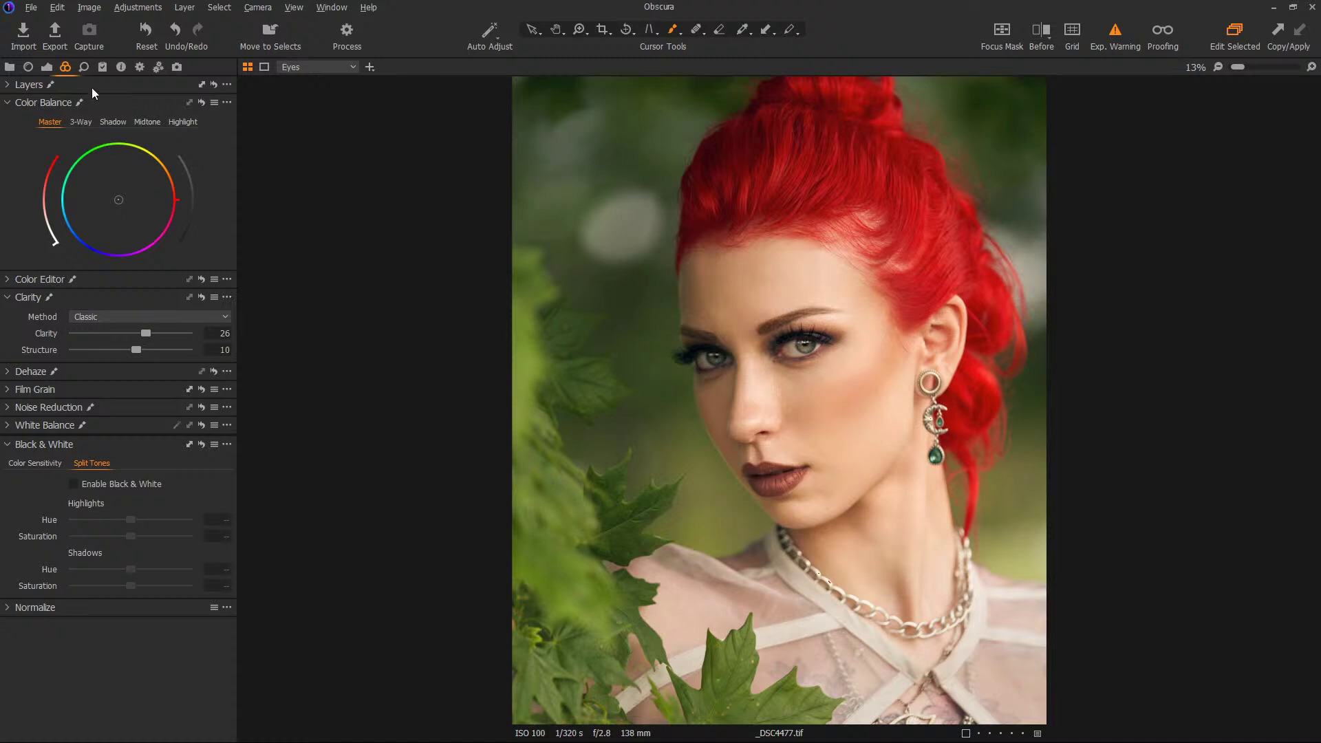
- Choose the custom Hair Details style brush and paint it over all of the red hair
left_click(103, 67)
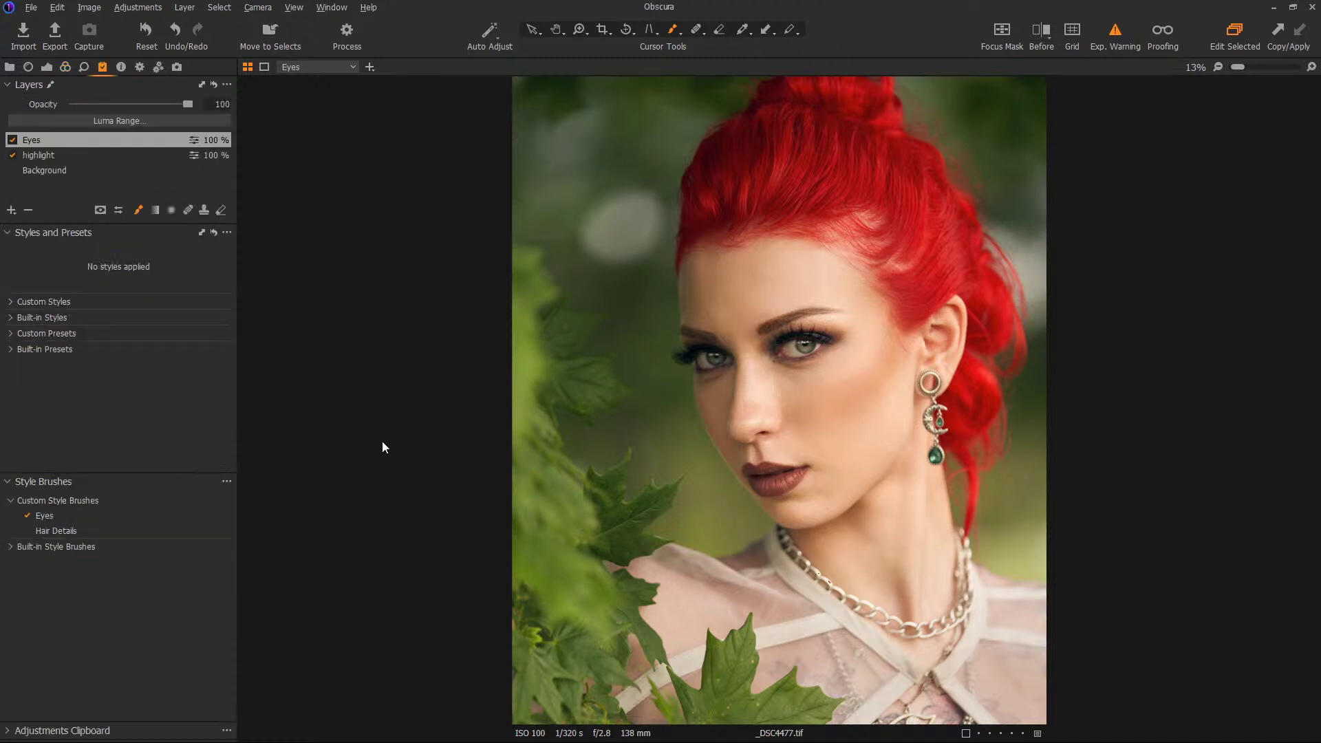
left_click(77, 530)
mouse_move(791, 151)
left_mouse_down()
mouse_move(831, 99)
mouse_move(724, 198)
mouse_move(742, 202)
mouse_move(817, 117)
mouse_move(831, 119)
mouse_move(838, 187)
mouse_move(855, 102)
mouse_move(921, 263)
mouse_move(922, 197)
mouse_move(982, 299)
mouse_move(968, 429)
mouse_move(917, 204)
mouse_move(819, 165)
mouse_move(742, 188)
mouse_move(779, 135)
mouse_move(733, 167)
mouse_move(737, 207)
mouse_move(807, 194)
mouse_move(827, 158)
mouse_move(749, 171)
mouse_move(744, 150)
mouse_move(814, 100)
mouse_move(838, 107)
mouse_move(880, 144)
mouse_move(816, 192)
mouse_move(952, 289)
left_mouse_up()
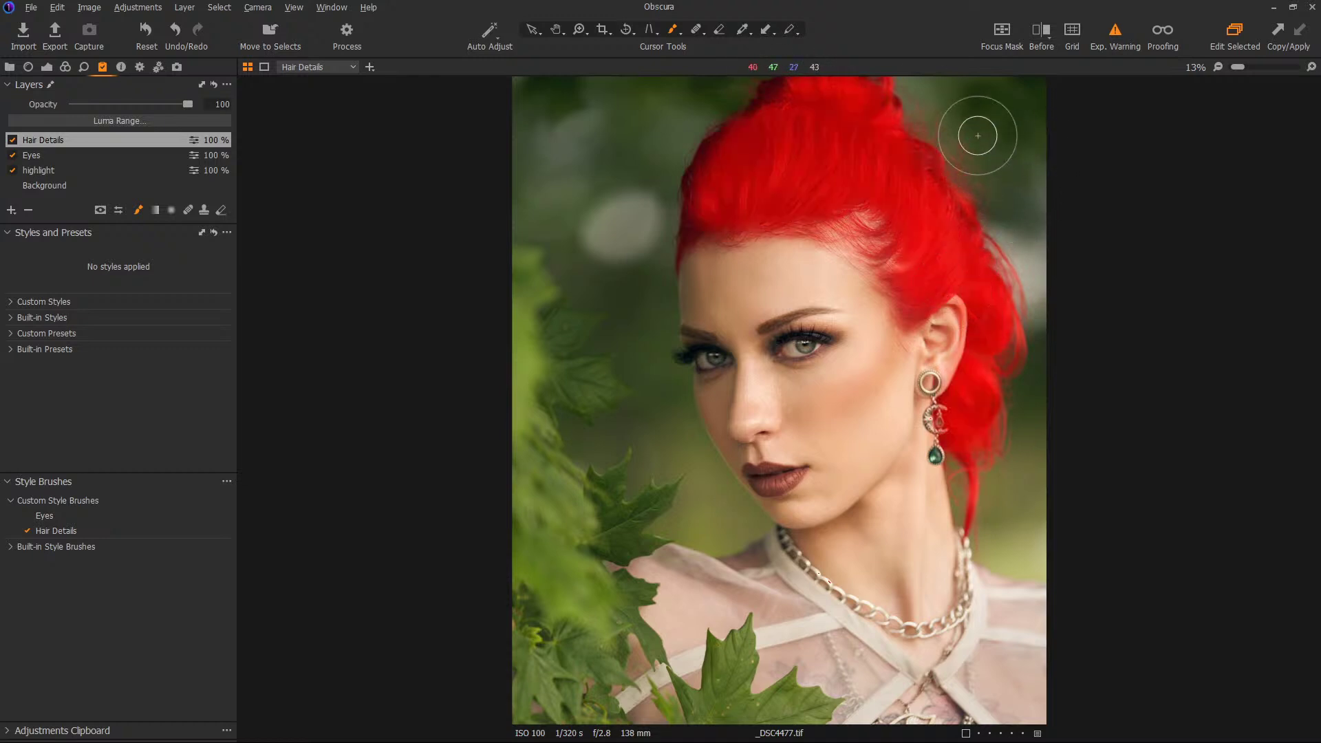
- Erase the Hair Details mask where it spills onto the background around the hair and onto the skin along the hairline
key("e")
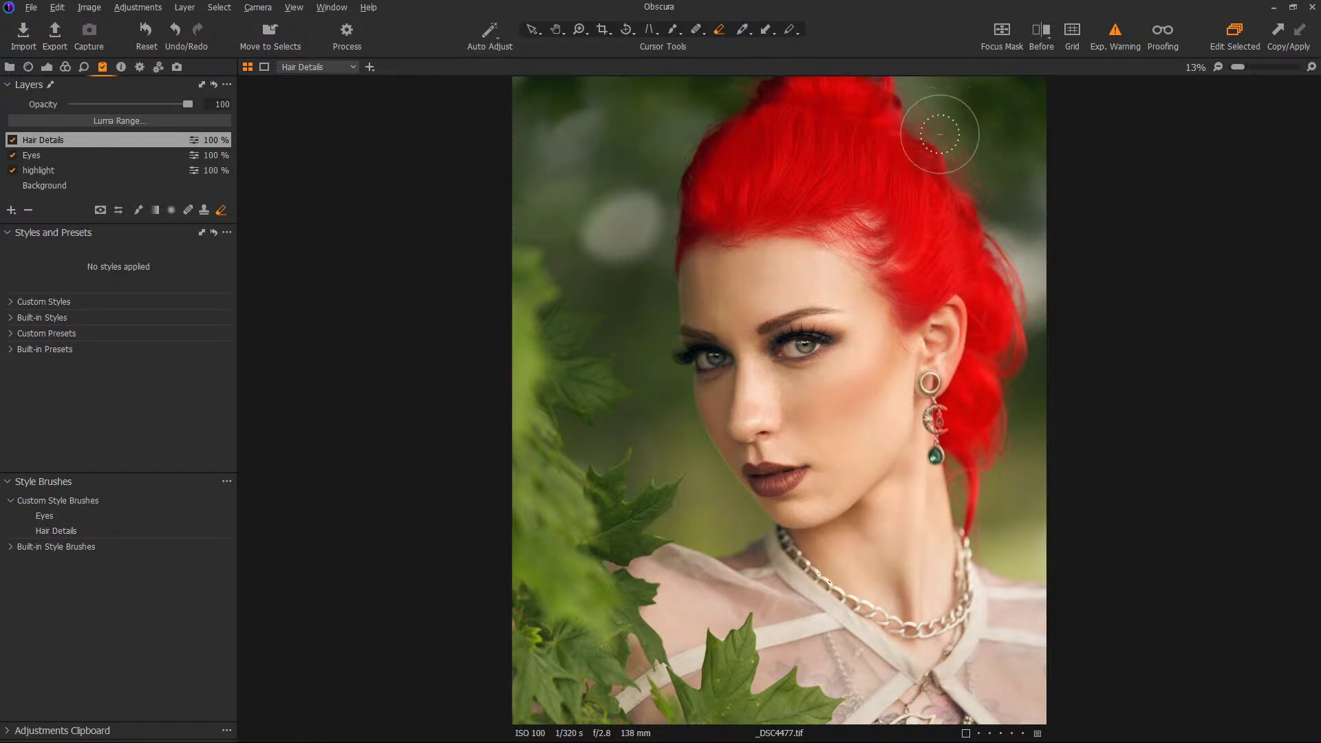
mouse_move(940, 134)
left_mouse_down()
mouse_move(971, 163)
mouse_move(1041, 310)
mouse_move(1025, 428)
mouse_move(977, 477)
mouse_move(981, 496)
left_mouse_up()
mouse_move(876, 333)
left_mouse_down()
mouse_move(894, 296)
mouse_move(860, 227)
mouse_move(812, 224)
mouse_move(789, 251)
mouse_move(740, 240)
mouse_move(709, 254)
mouse_move(678, 236)
left_mouse_up()
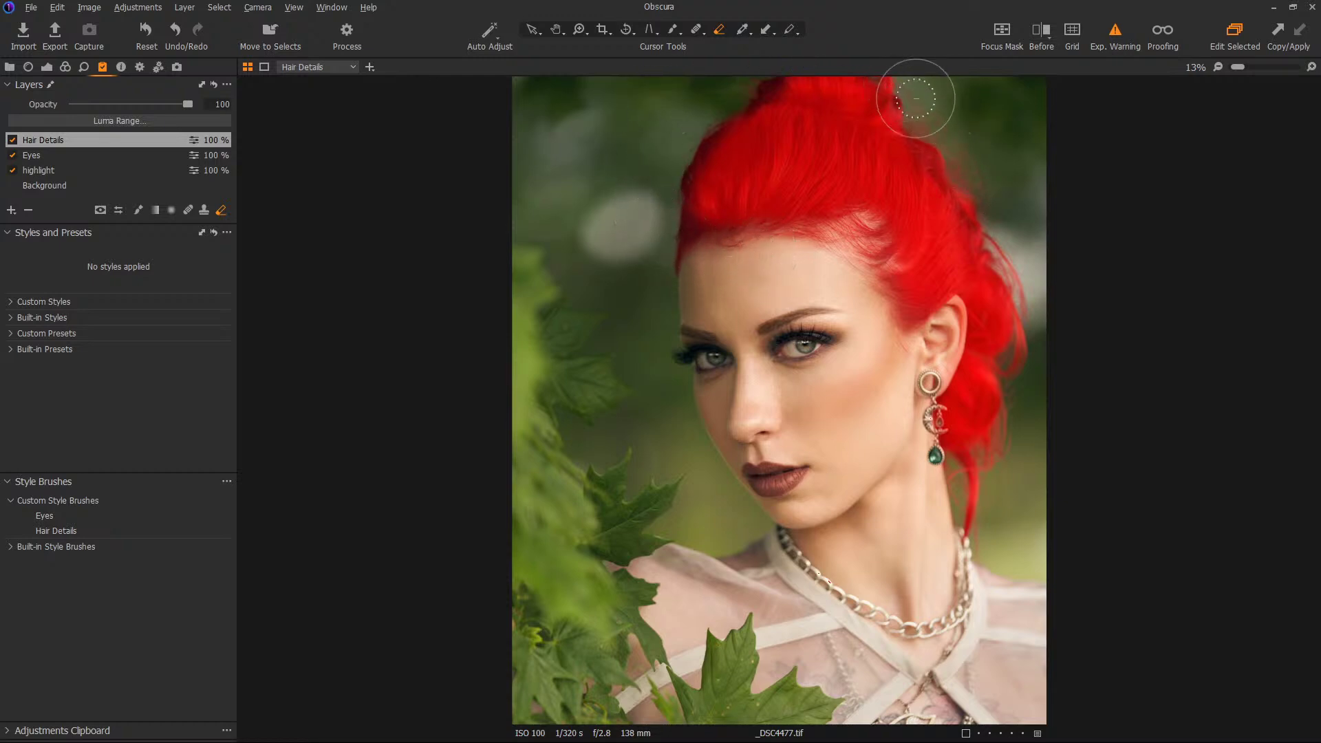
mouse_move(916, 98)
left_mouse_down()
mouse_move(927, 130)
mouse_move(1020, 214)
left_mouse_up()
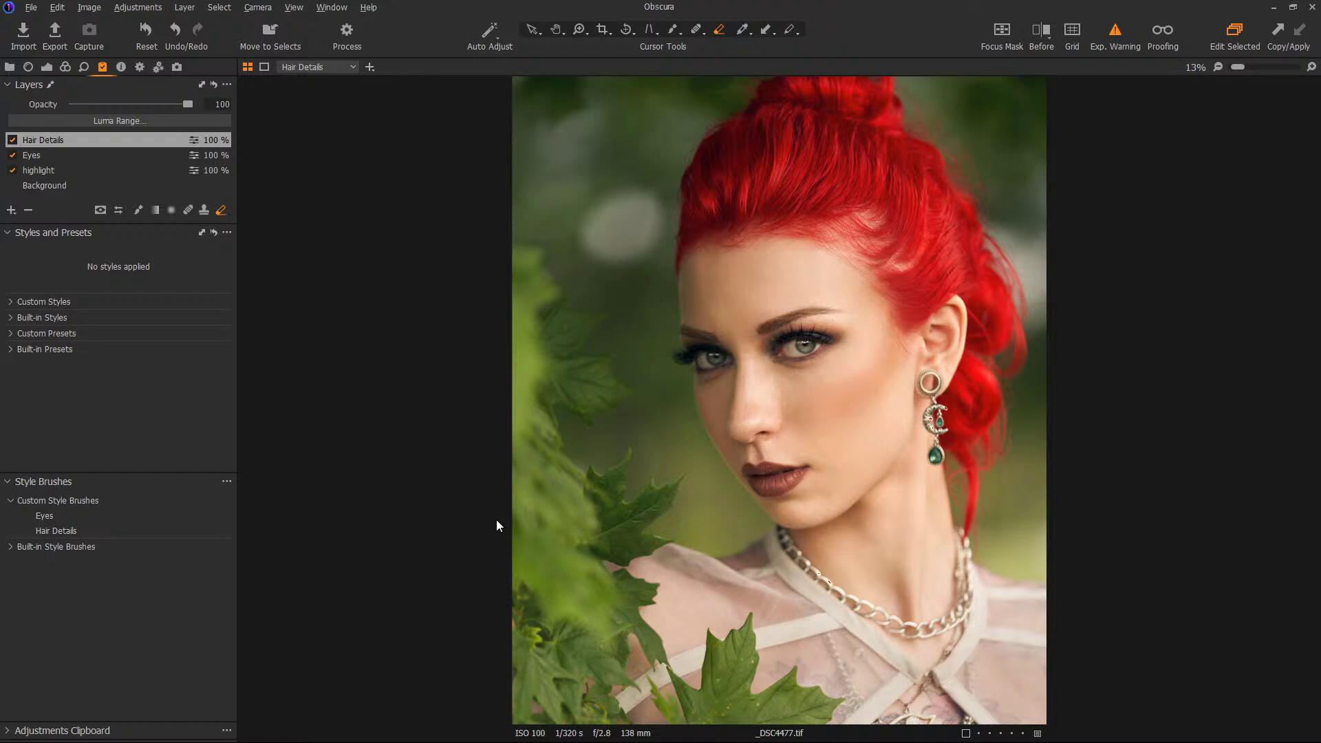
- Set the Clarity amount of the Hair Details layer to 22
left_click(66, 67)
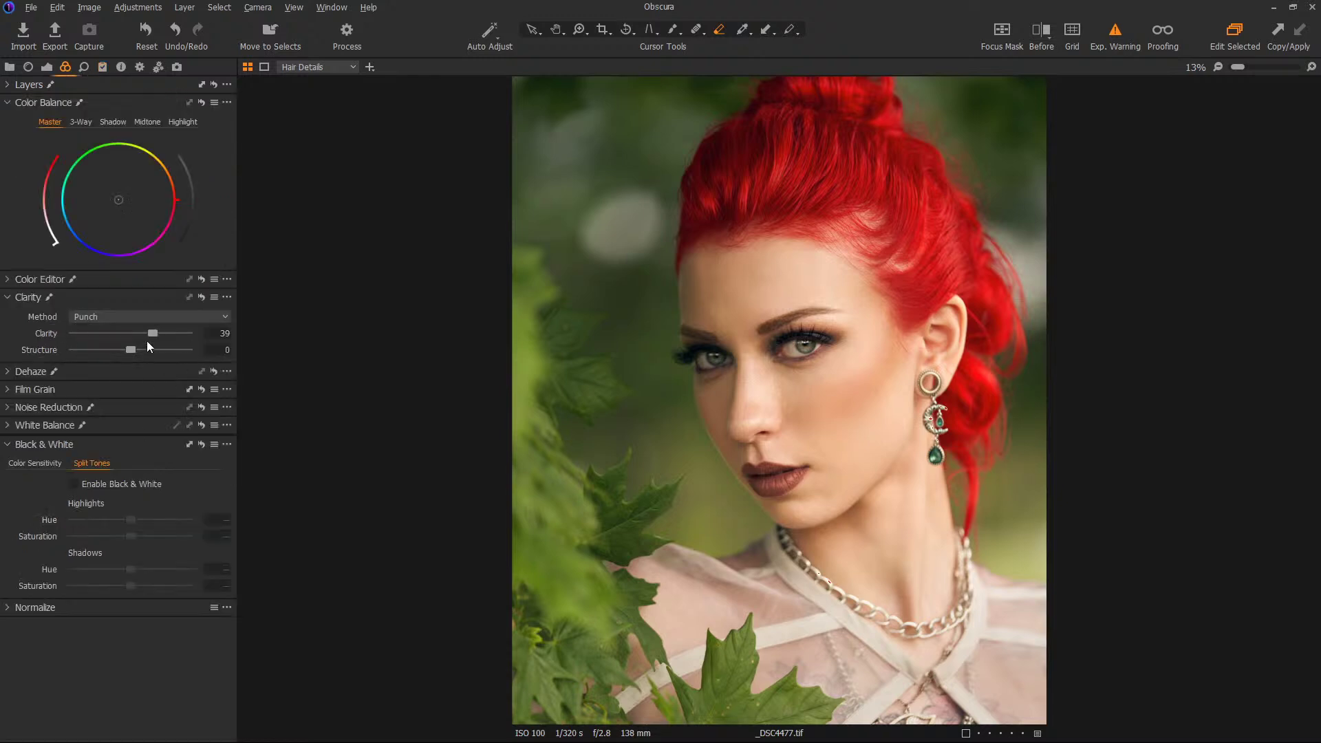
left_click_drag(159, 334, 131, 334)
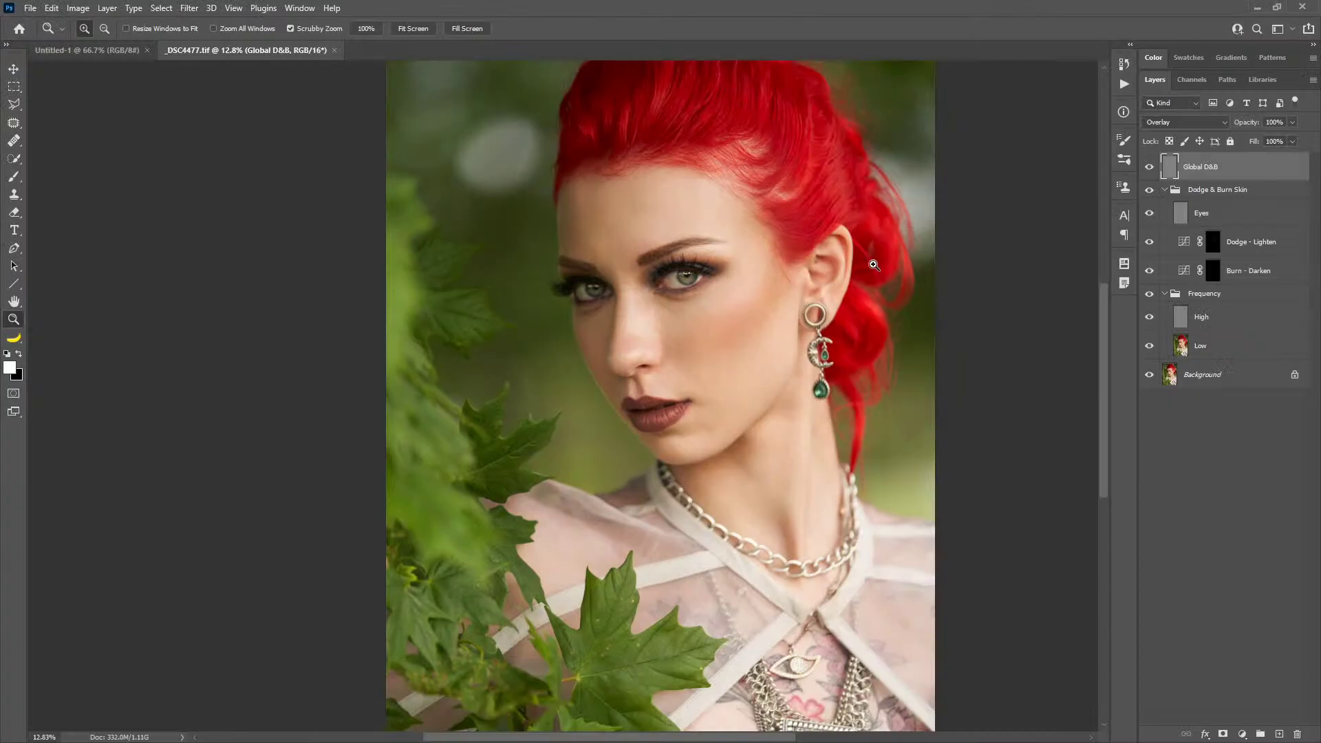
- Switch to Photoshop and try brushing over the hair on the Global D&B layer
left_click(1211, 215)
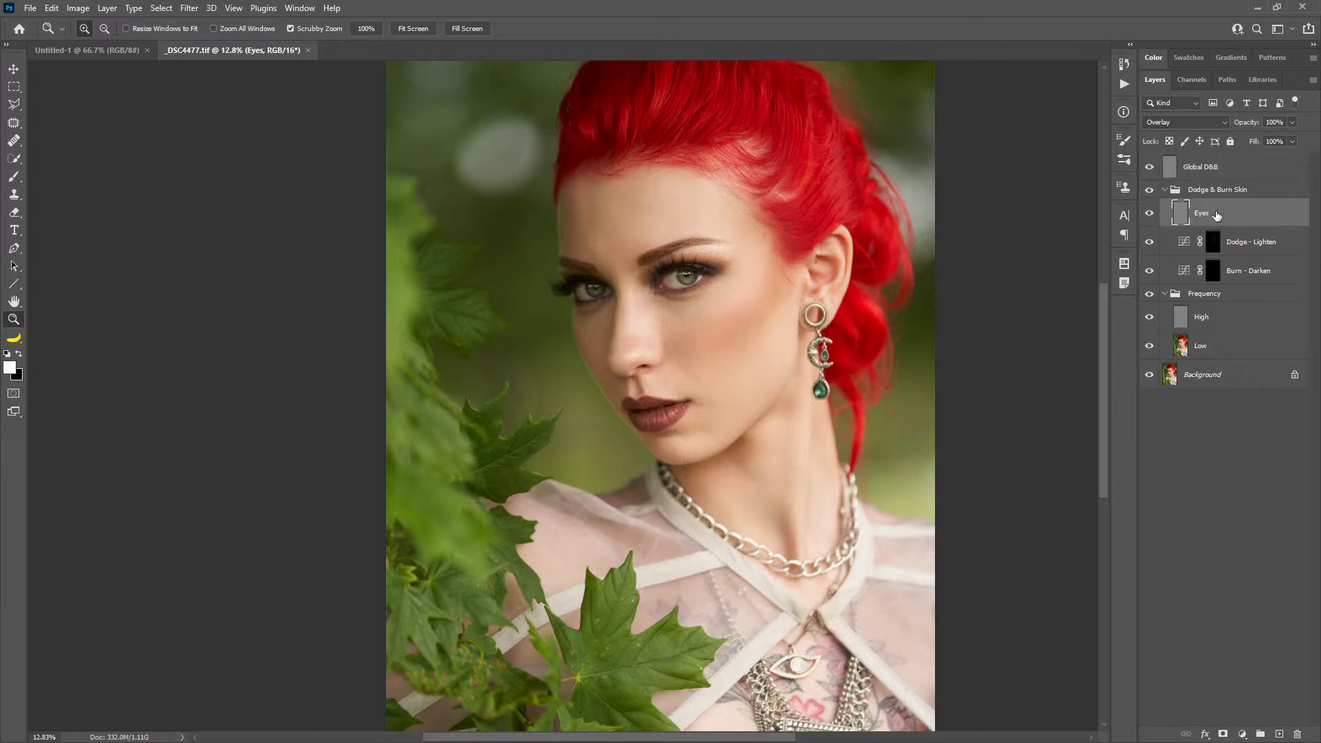
left_click(1214, 175)
key("b")
left_click_drag(604, 124, 619, 124)
mouse_move(818, 137)
left_mouse_down()
mouse_move(812, 228)
mouse_move(615, 153)
mouse_move(748, 138)
mouse_move(916, 284)
left_mouse_up()
key("ctrl+z")
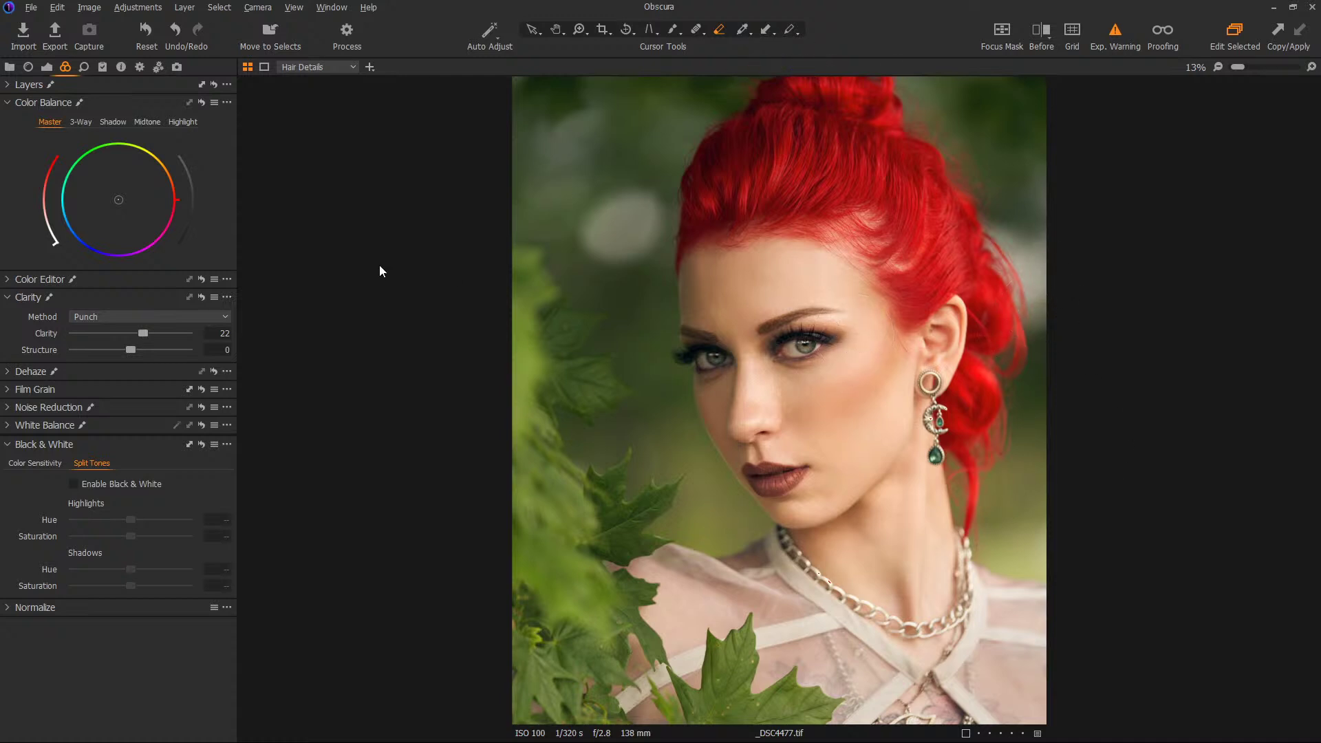
- Switch to Capture One, filter All Images by 4477 and display _DSC4477.tif and _DSC4477.ARW side by side
left_click(10, 68)
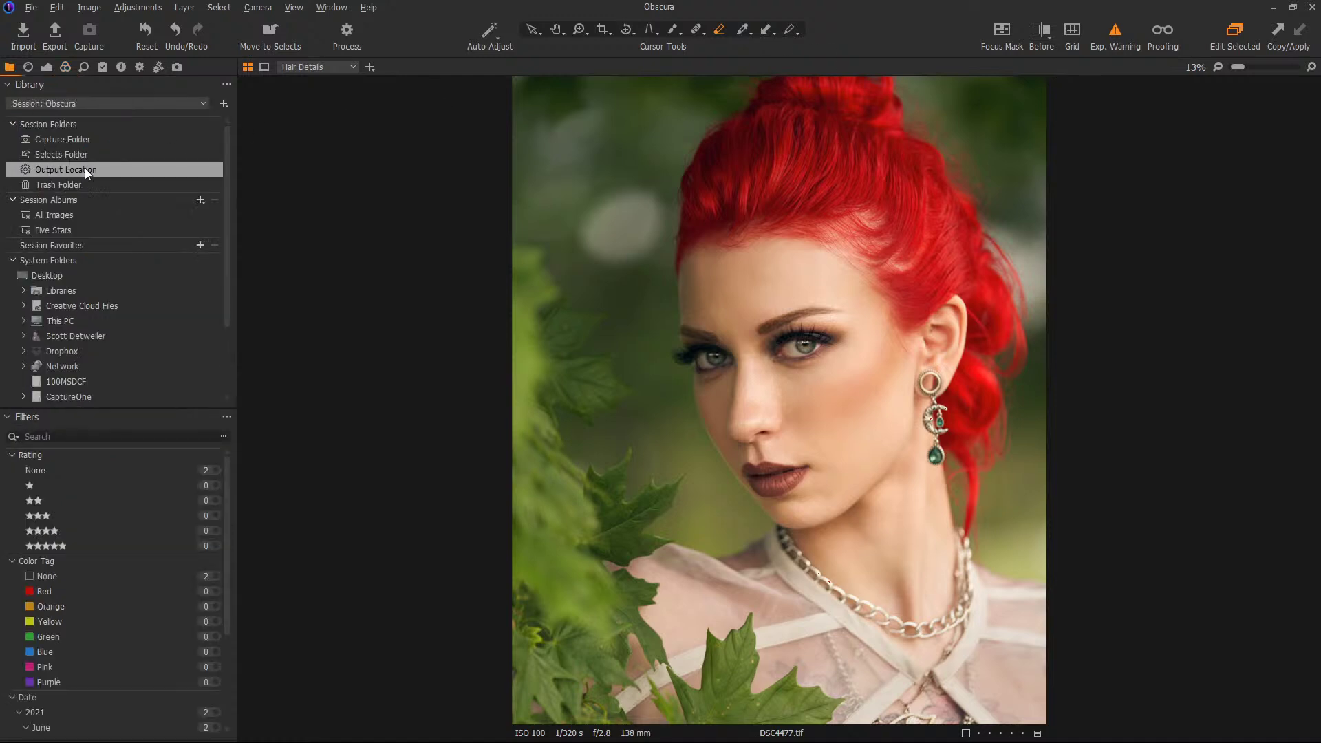
left_click(48, 215)
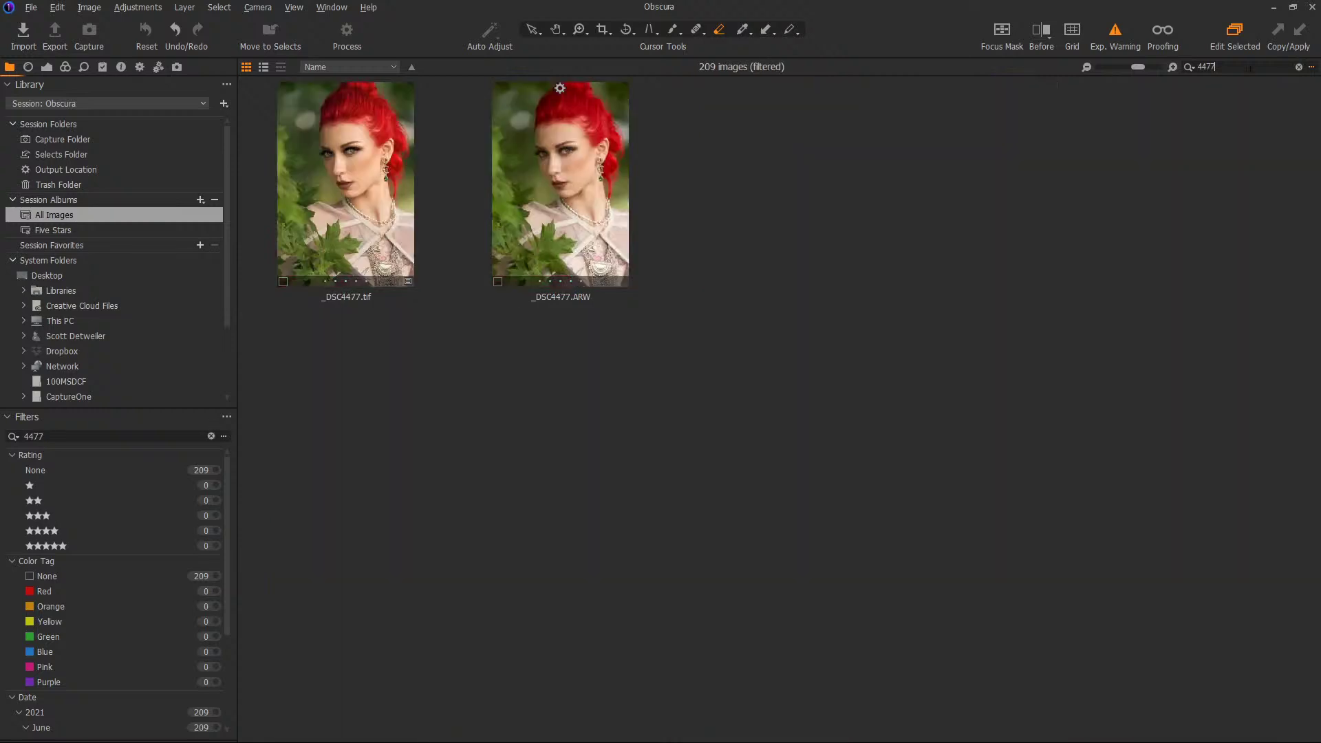
left_click(370, 205)
key("ctrl+a")
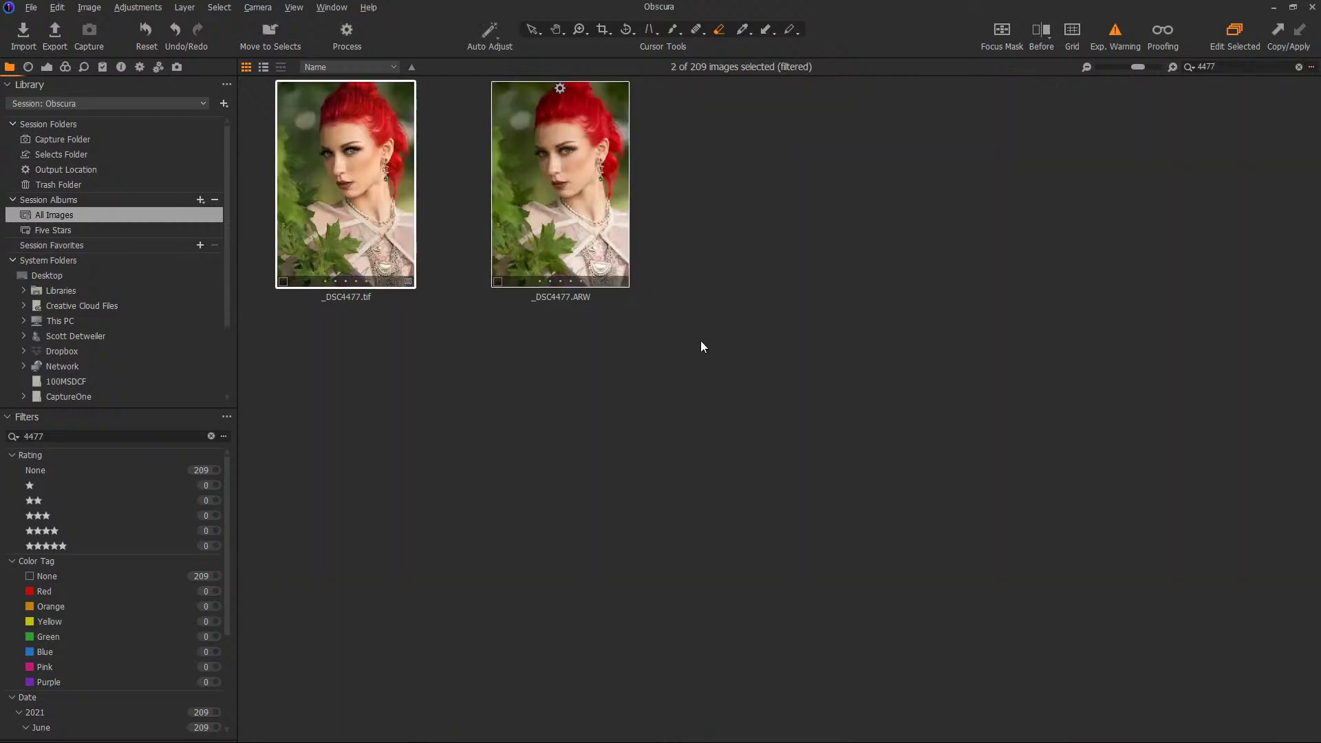
key("g")
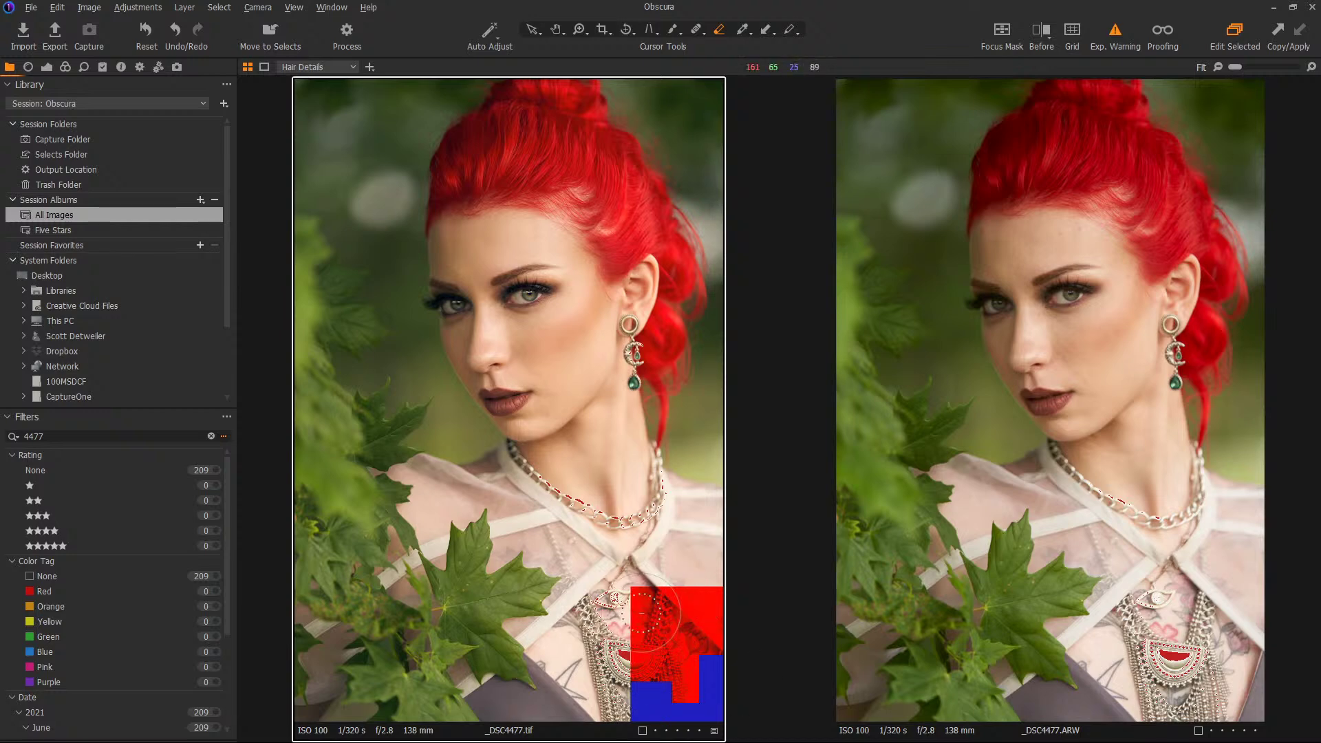
- Compare the retouched TIF with the original ARW at matching framing, including the nearer eye at 67% zoom
scroll(674, 580, "up", 1)
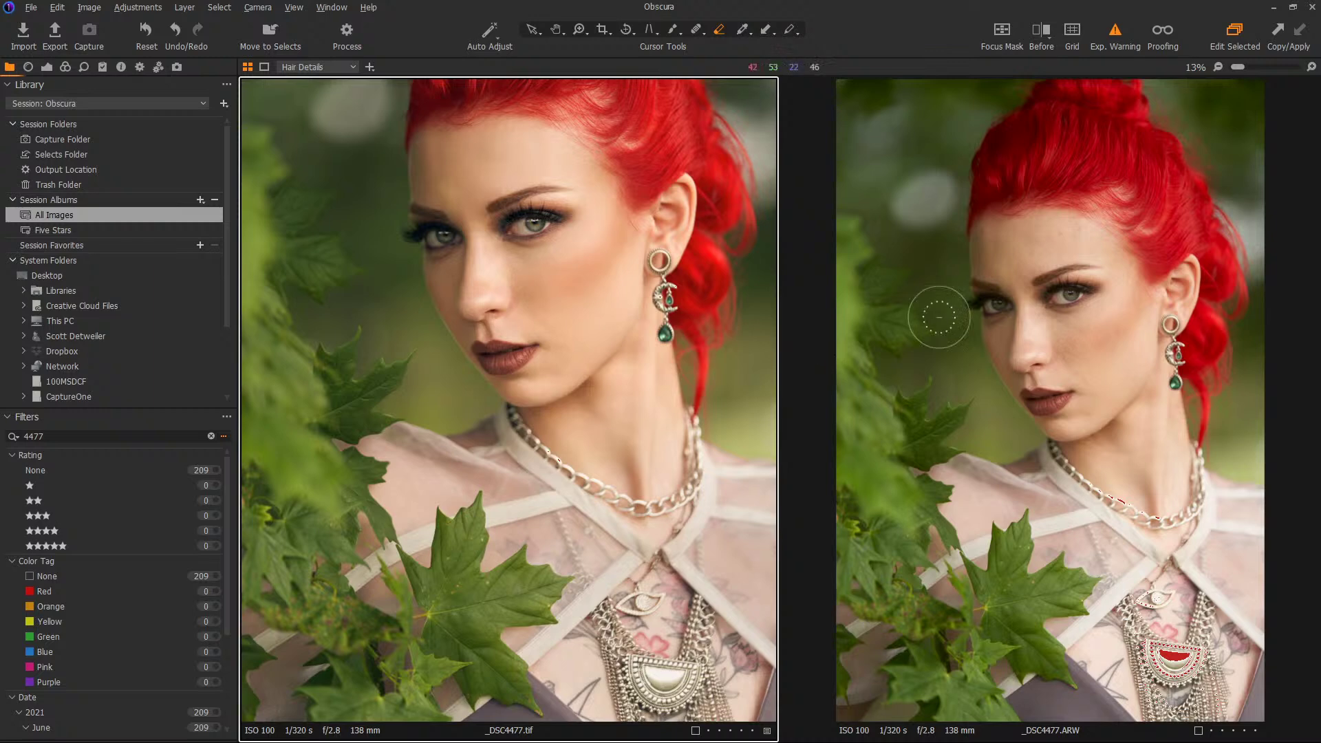
scroll(681, 367, "down", 1)
scroll(516, 300, "up", 1)
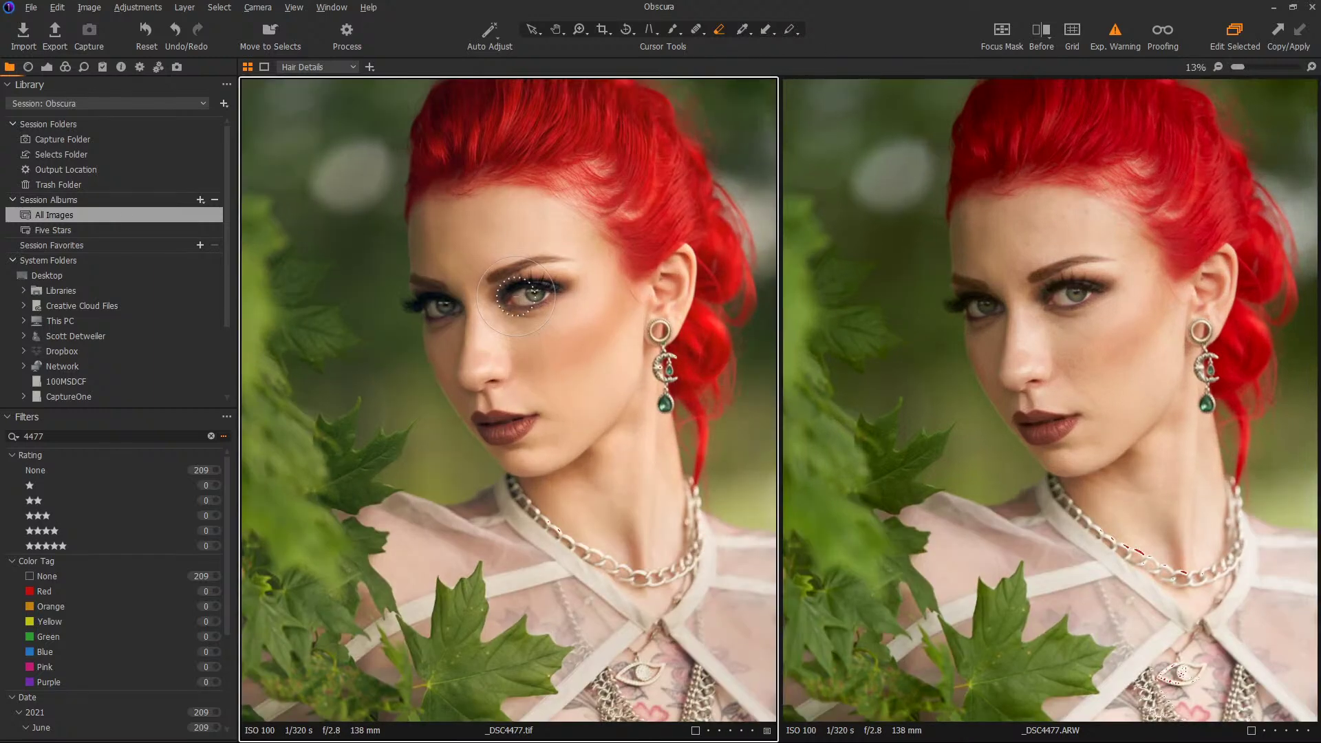
scroll(523, 289, "up", 2)
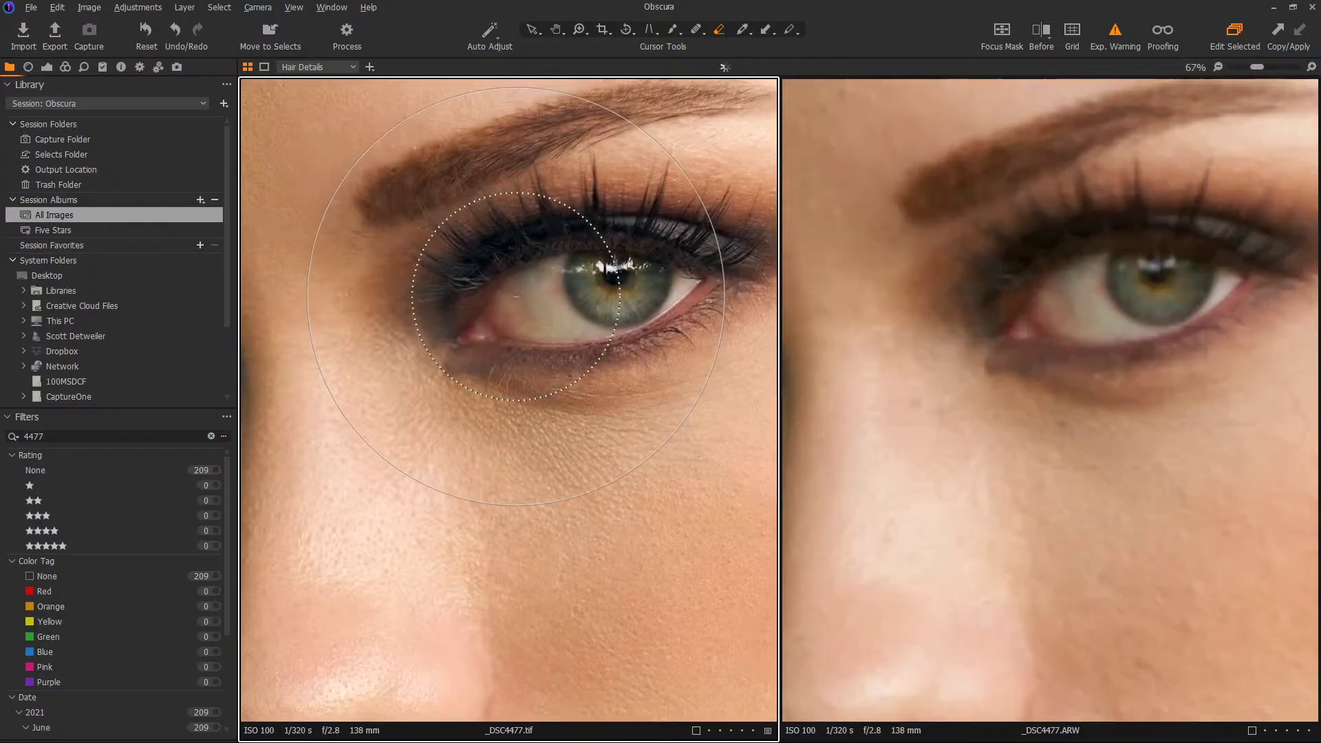
scroll(558, 283, "down", 3)
scroll(517, 296, "up", 1)
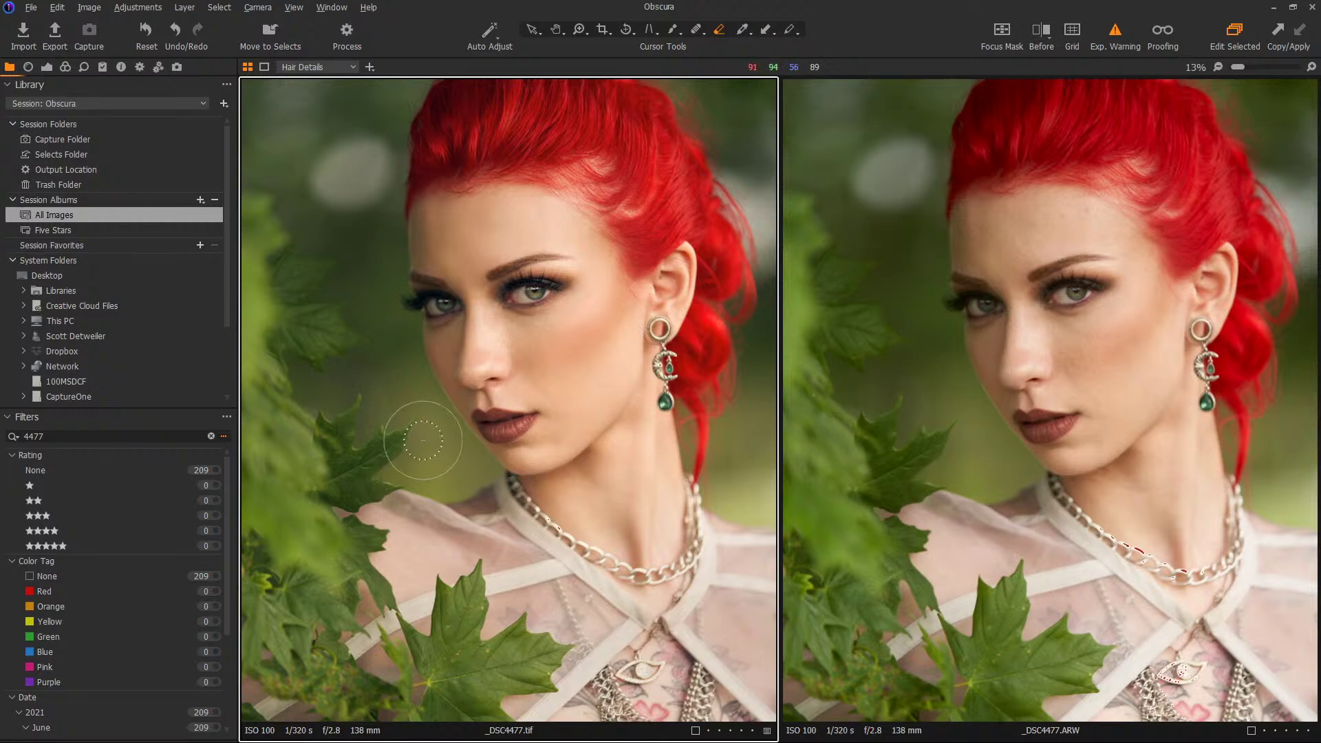
- Turn on the Before/After split view for both images, slide the divider off the face and return to the thumbnails
key("y")
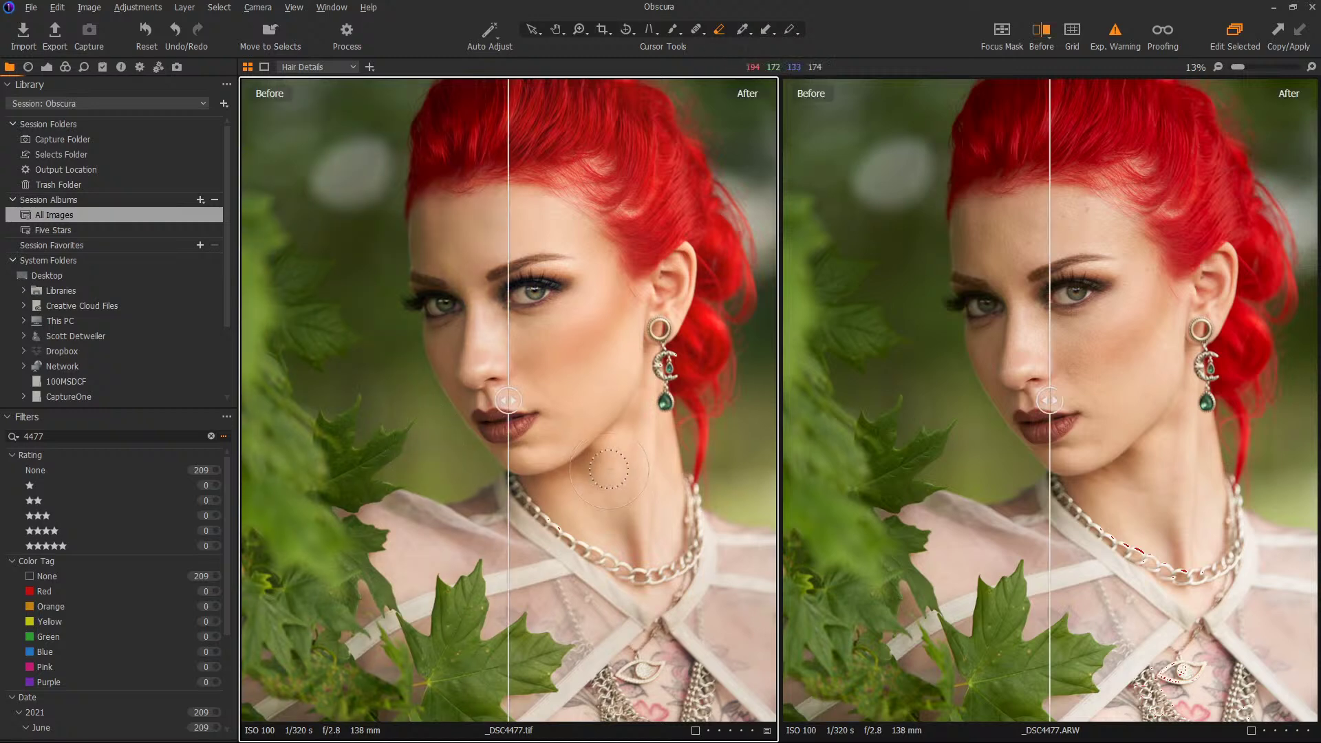
left_click_drag(510, 397, 335, 400)
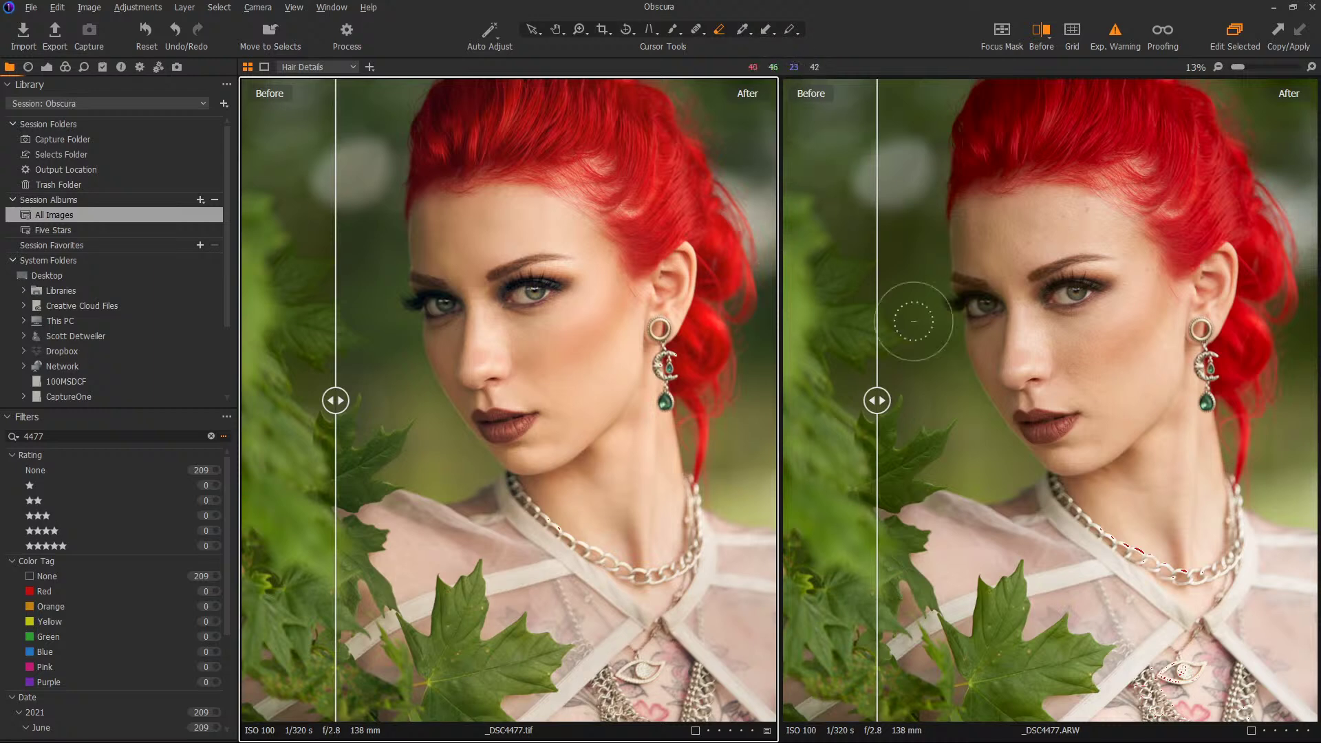
key("ctrl+alt+v")
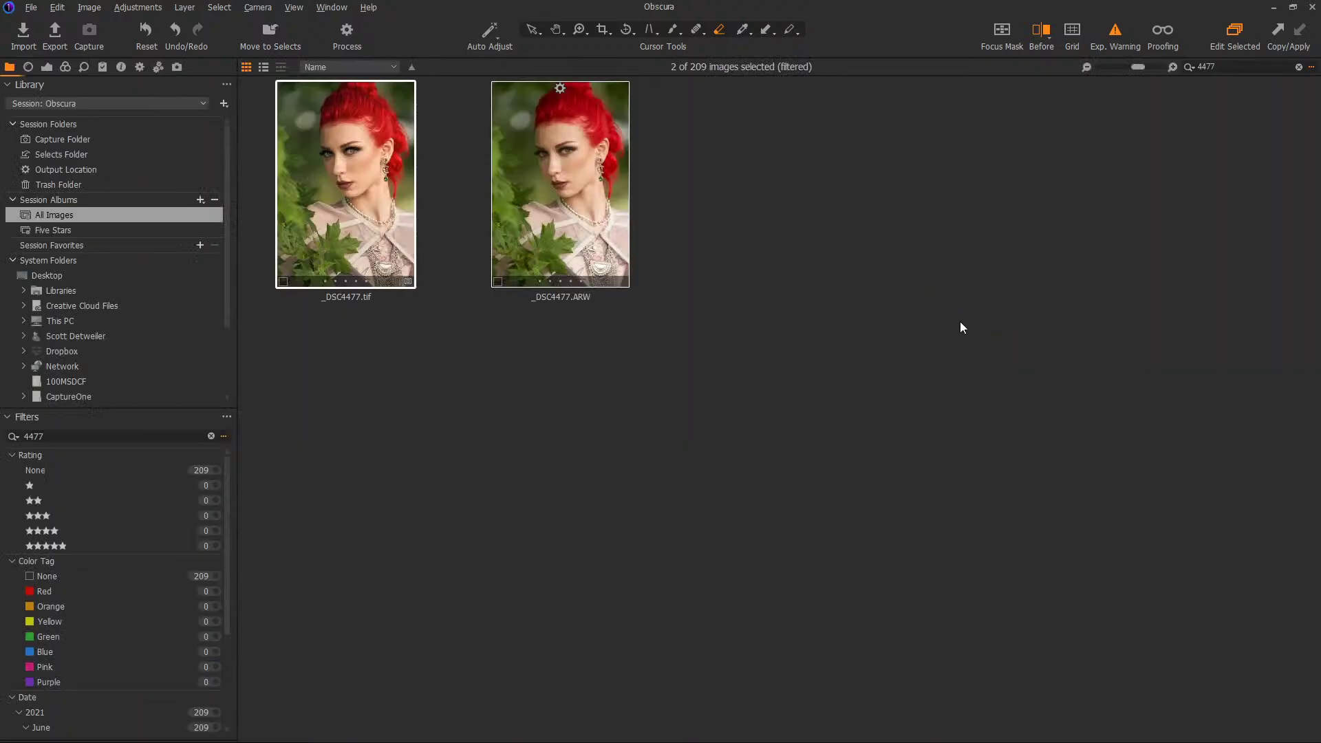
- Open _DSC4477.tif alone, turn off the exposure warning and sweep the Before/After divider across until only the After version shows
double_click(373, 199)
left_click_drag(935, 426, 751, 402)
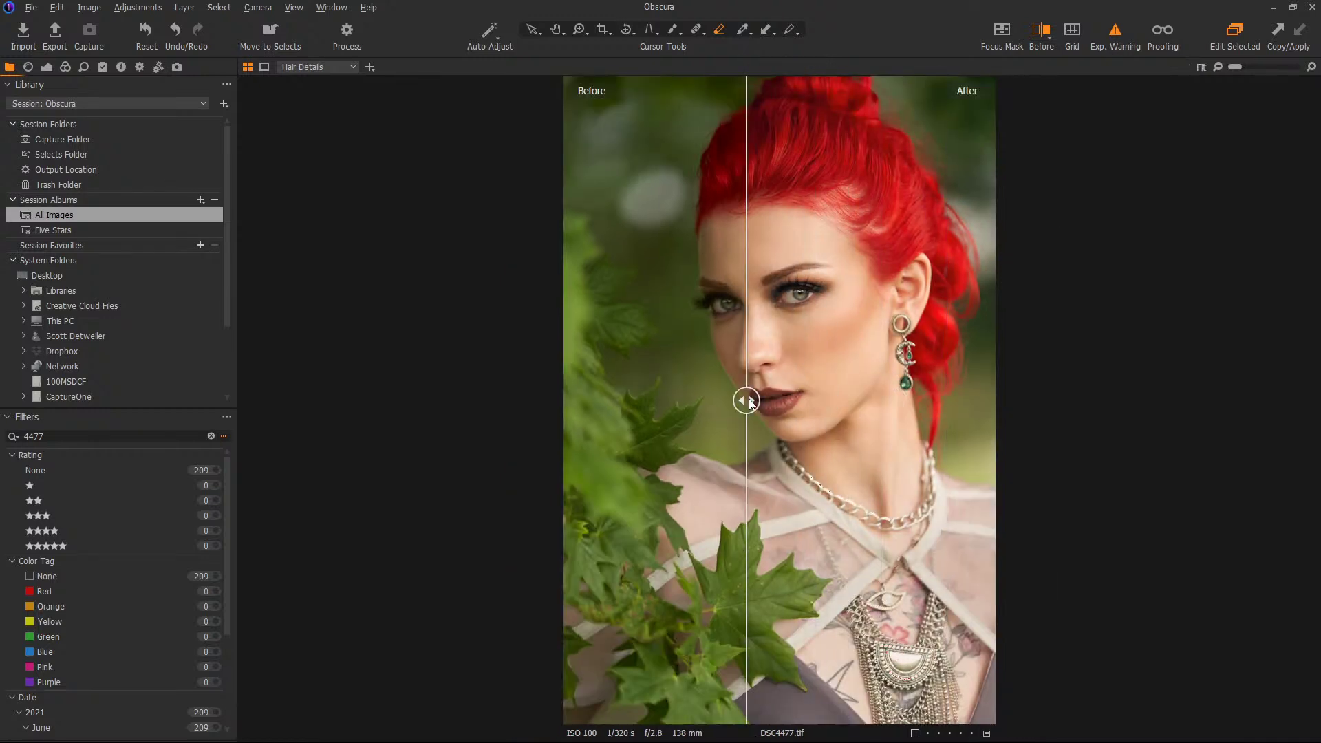
left_click(1125, 28)
left_click_drag(755, 399, 432, 406)
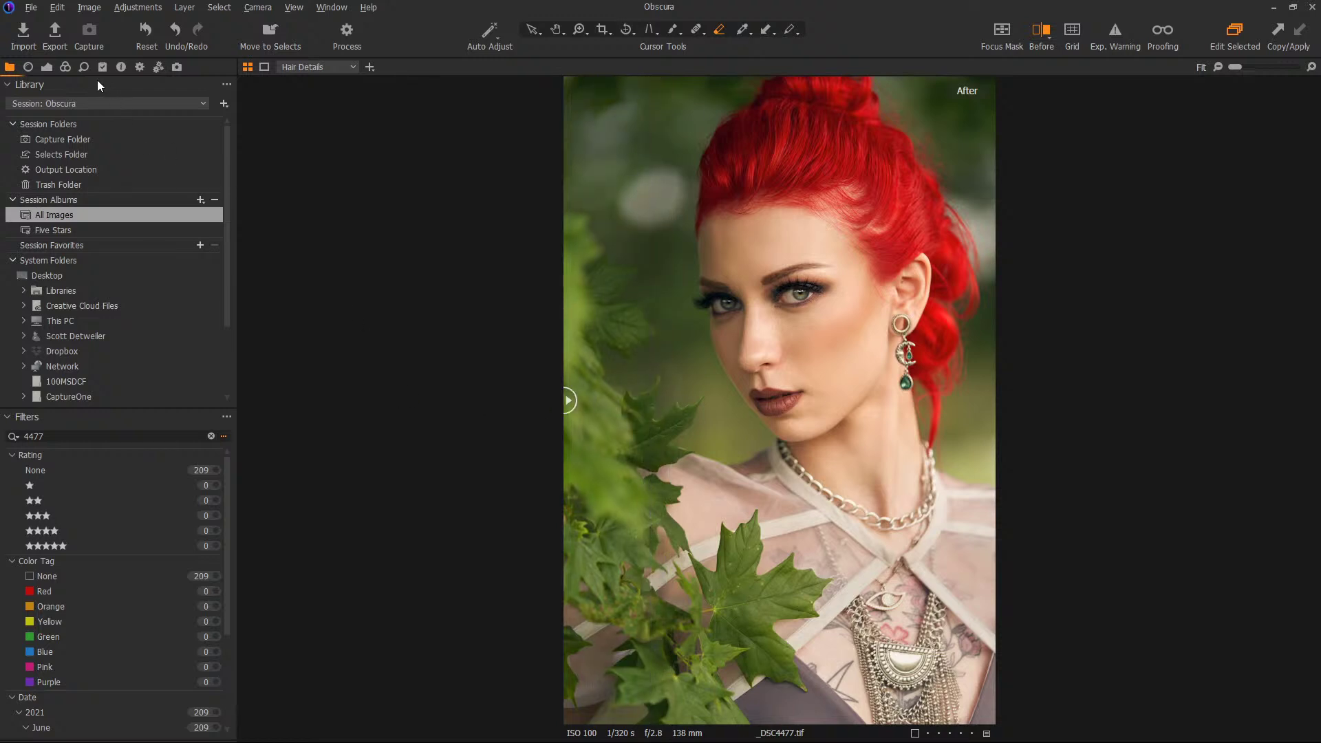
- Set the High Dynamic Range Highlight of the highlight layer to -12 and return to the select cursor
left_click(46, 67)
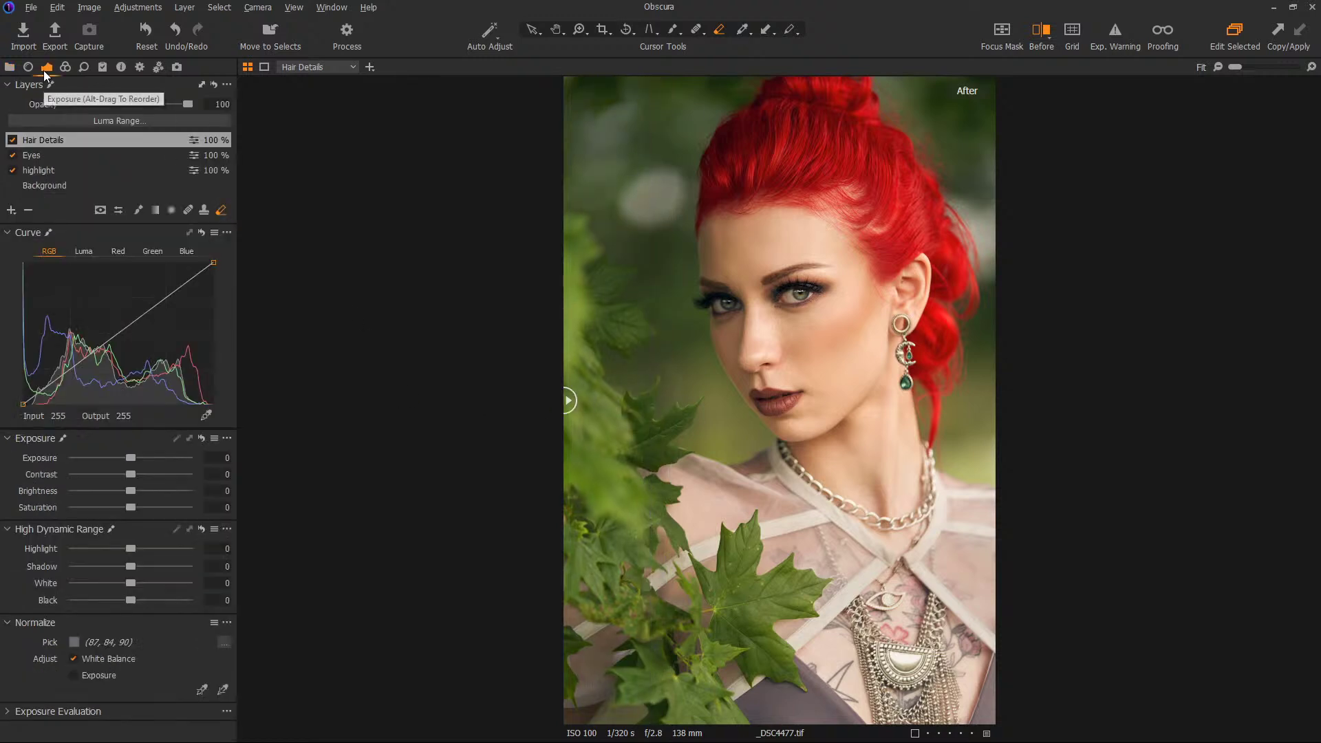
left_click(44, 171)
left_click_drag(113, 551, 132, 550)
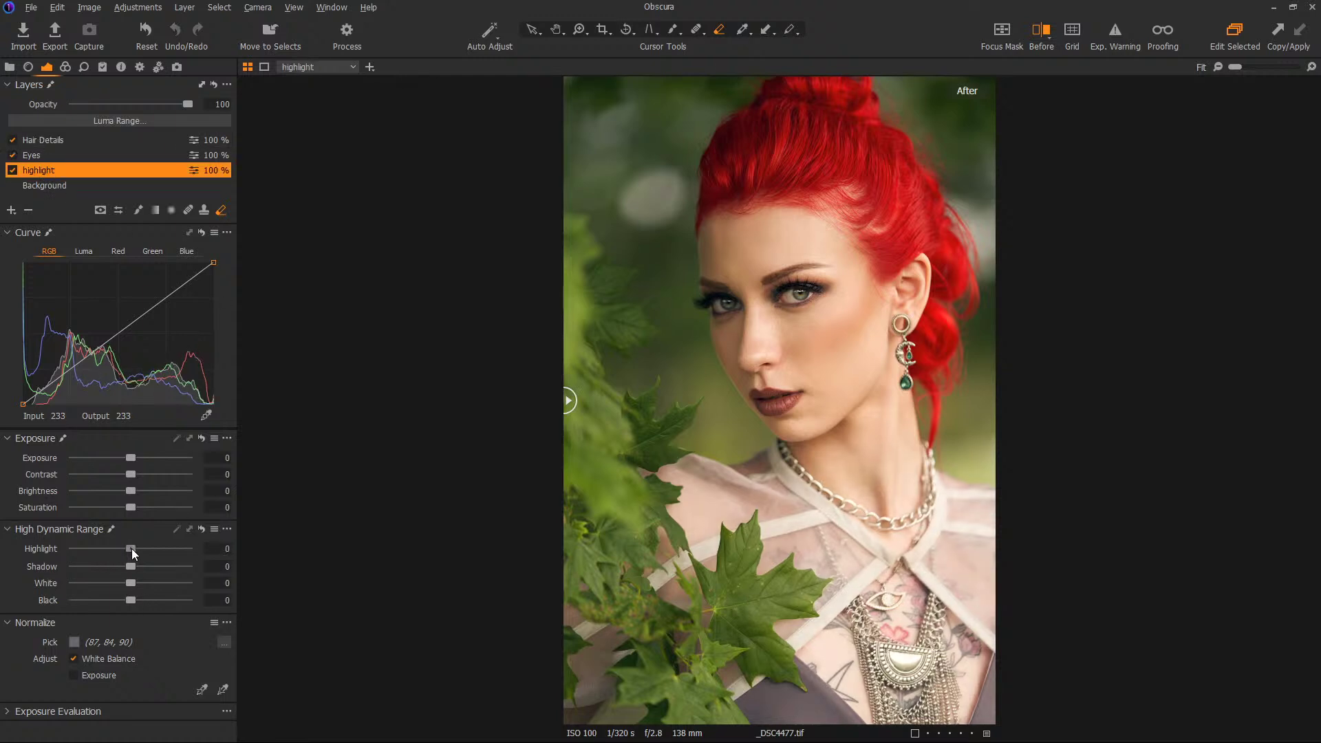
left_click_drag(130, 549, 125, 549)
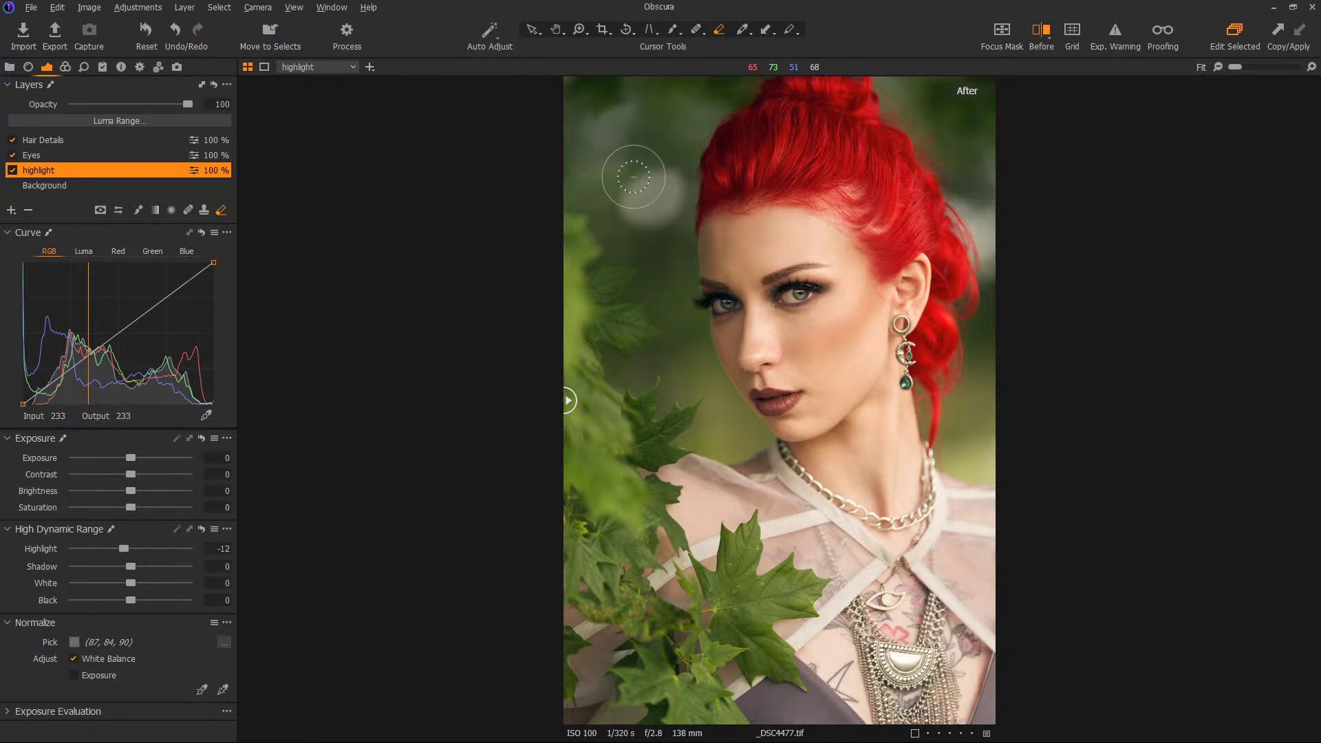
left_click(532, 30)
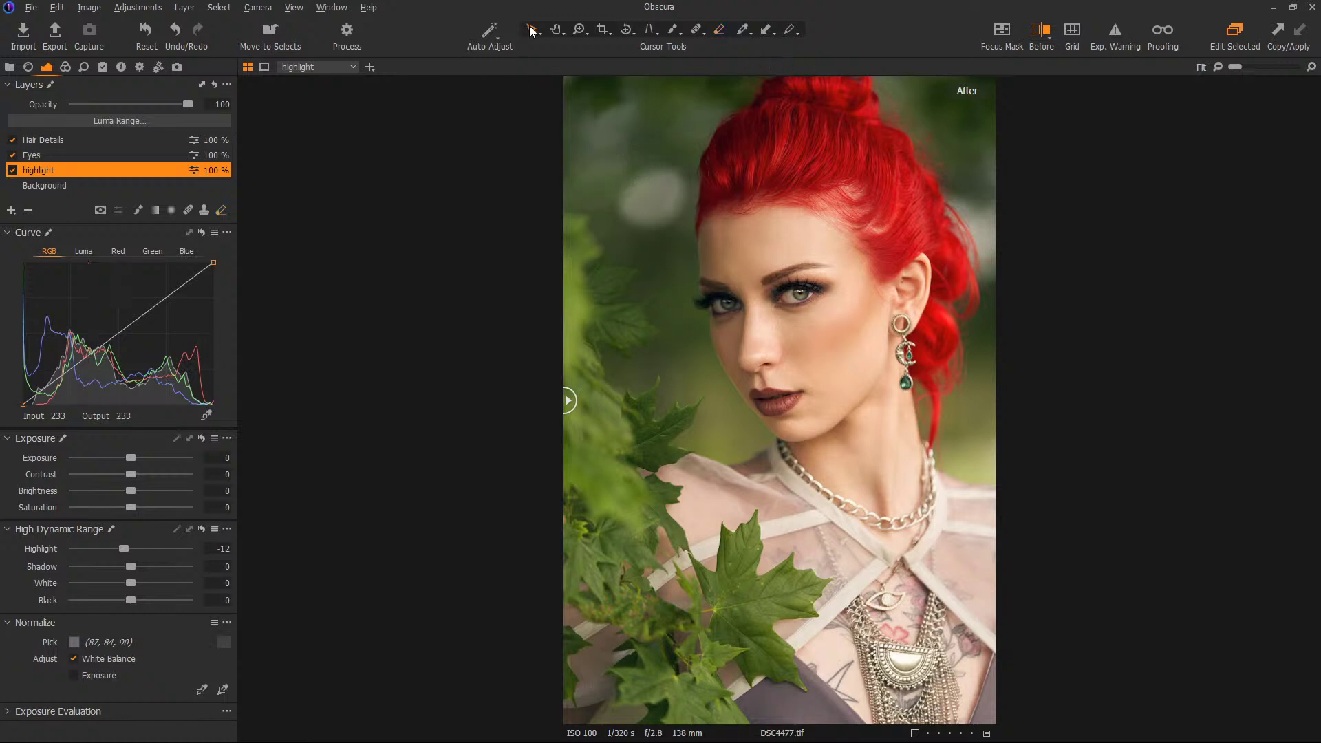